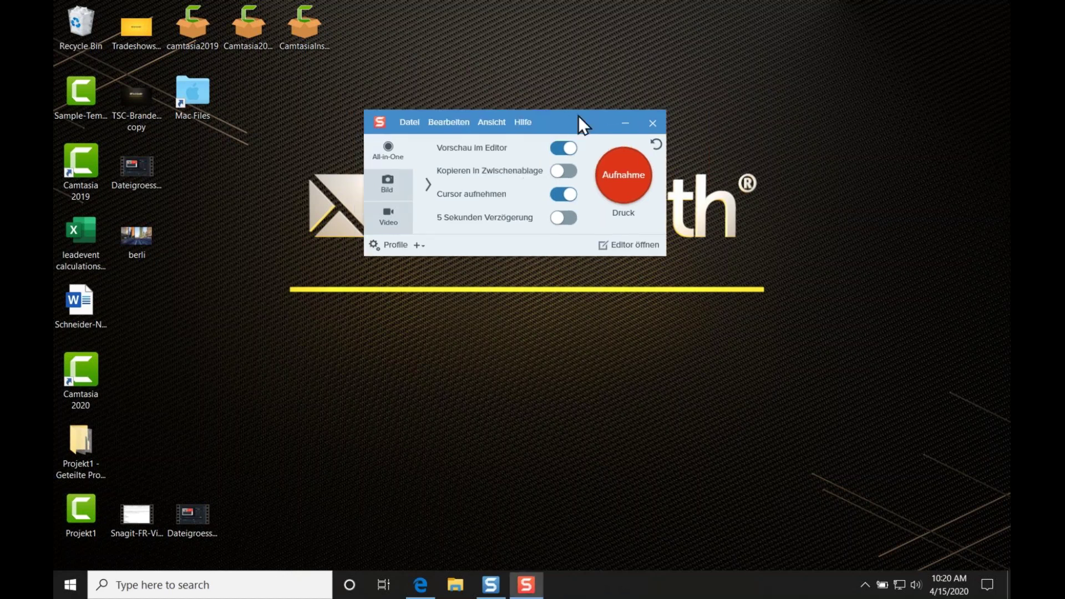
# Examine the Bild, Video and All-in-One capture modes, and expand the All-in-One settings for selection and sharing.
pyautogui.moveTo(580, 115); pyautogui.dragTo(598, 85)
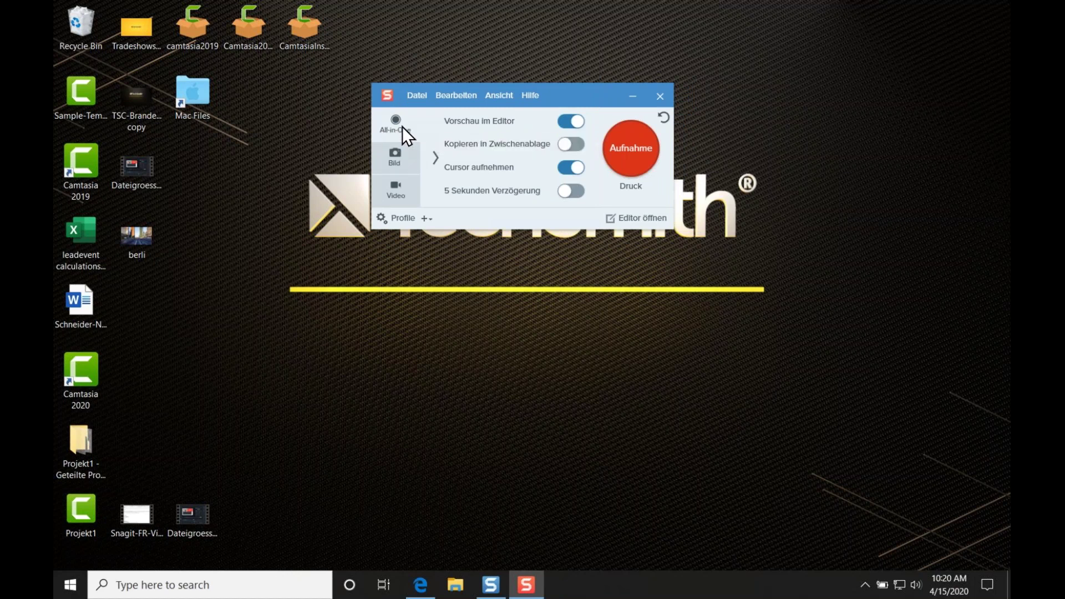
pyautogui.click(395, 155)
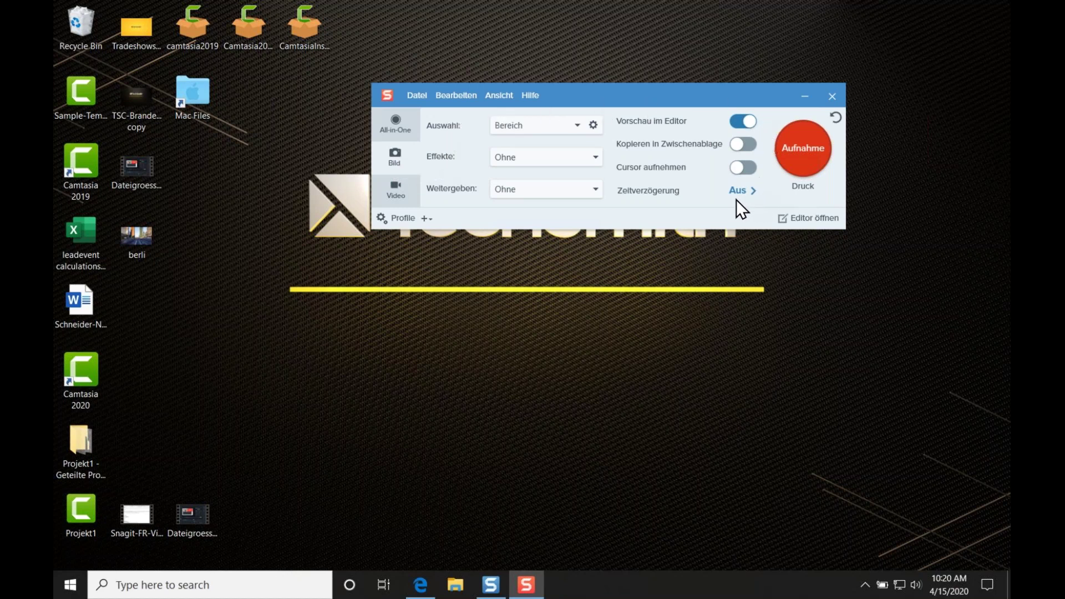
pyautogui.click(400, 188)
pyautogui.moveTo(570, 94); pyautogui.dragTo(488, 114)
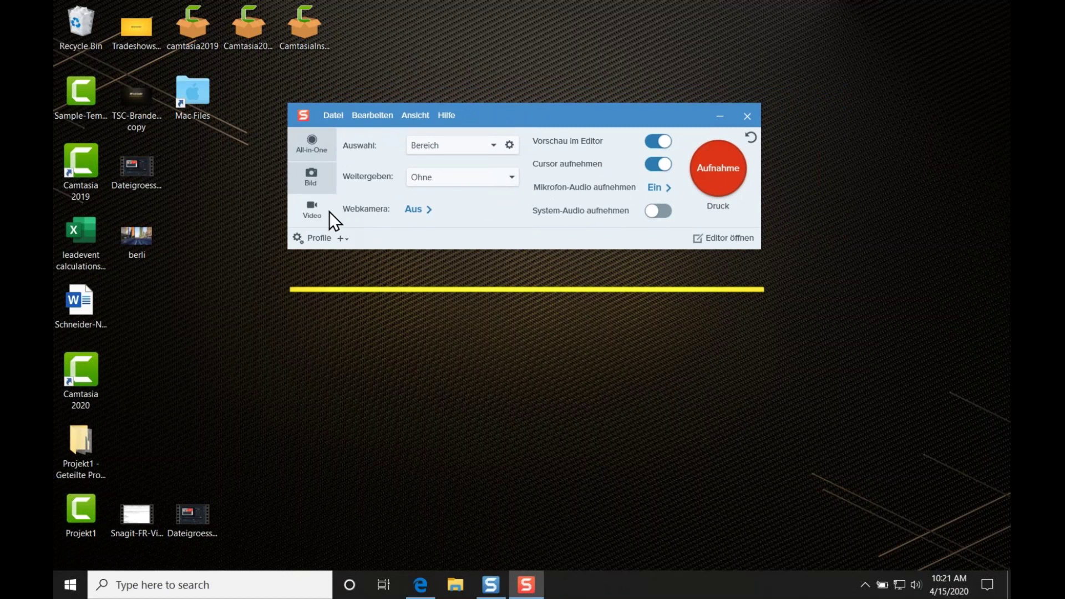
pyautogui.click(318, 149)
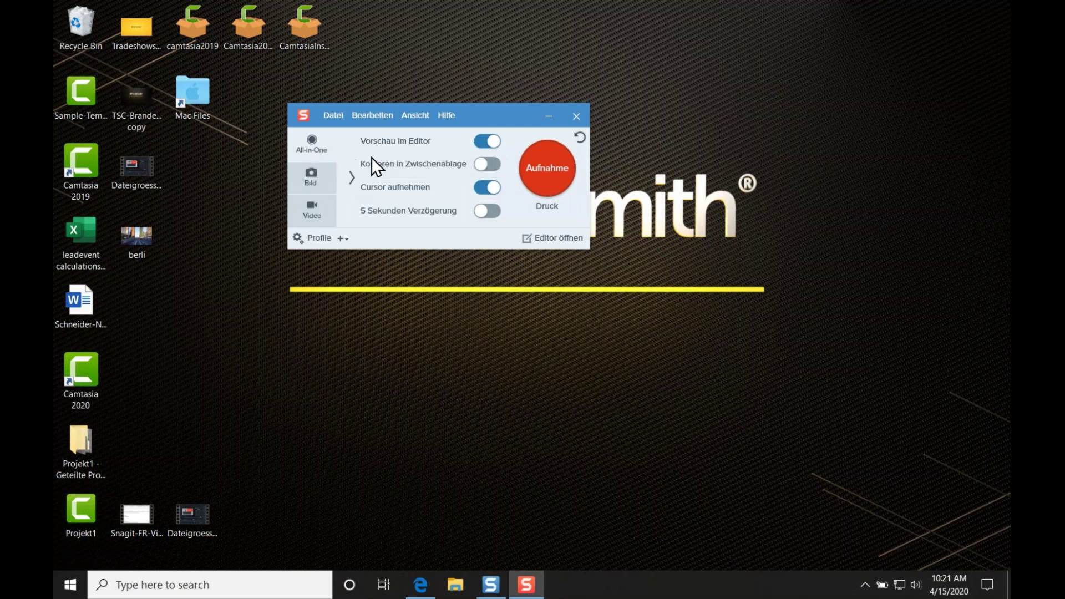
pyautogui.moveTo(494, 111); pyautogui.dragTo(508, 107)
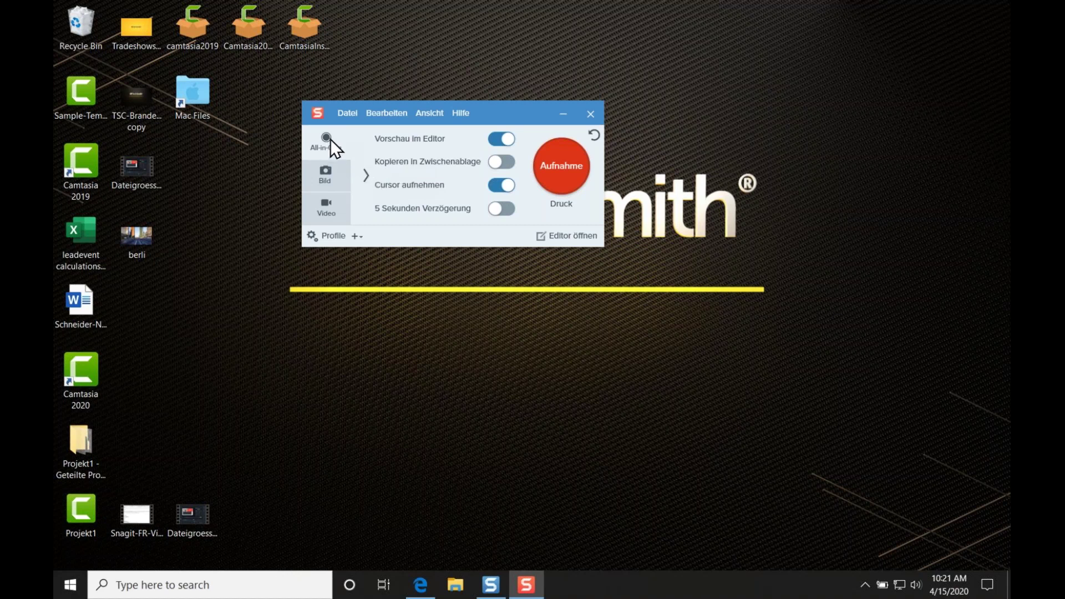
pyautogui.click(366, 175)
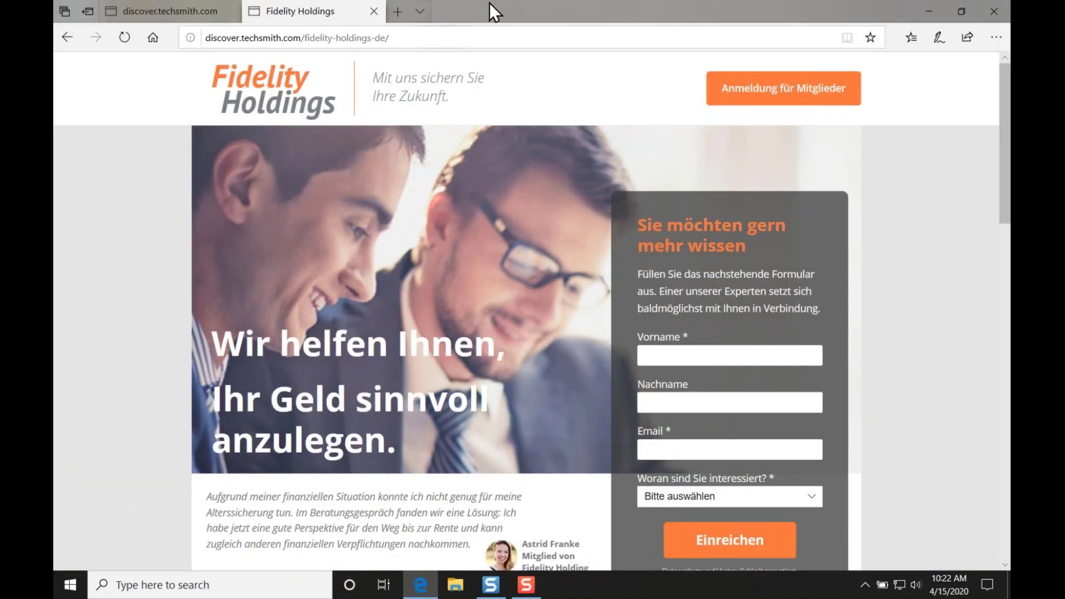
# Restore the browser to a smaller window and start an All-in-One capture from the collapsed capture window.
pyautogui.doubleClick(489, 3)
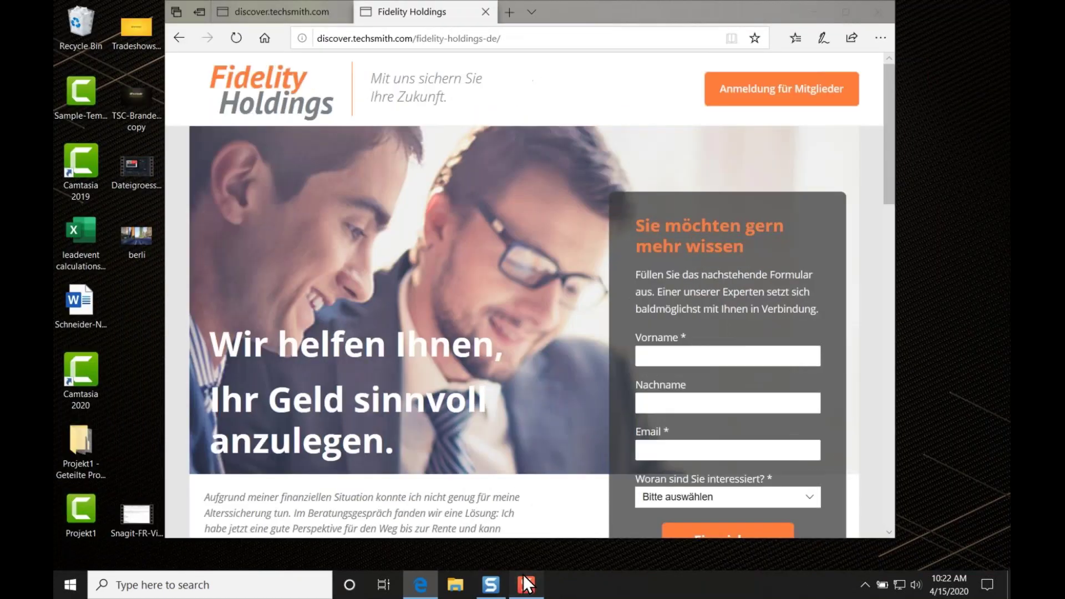
pyautogui.click(524, 581)
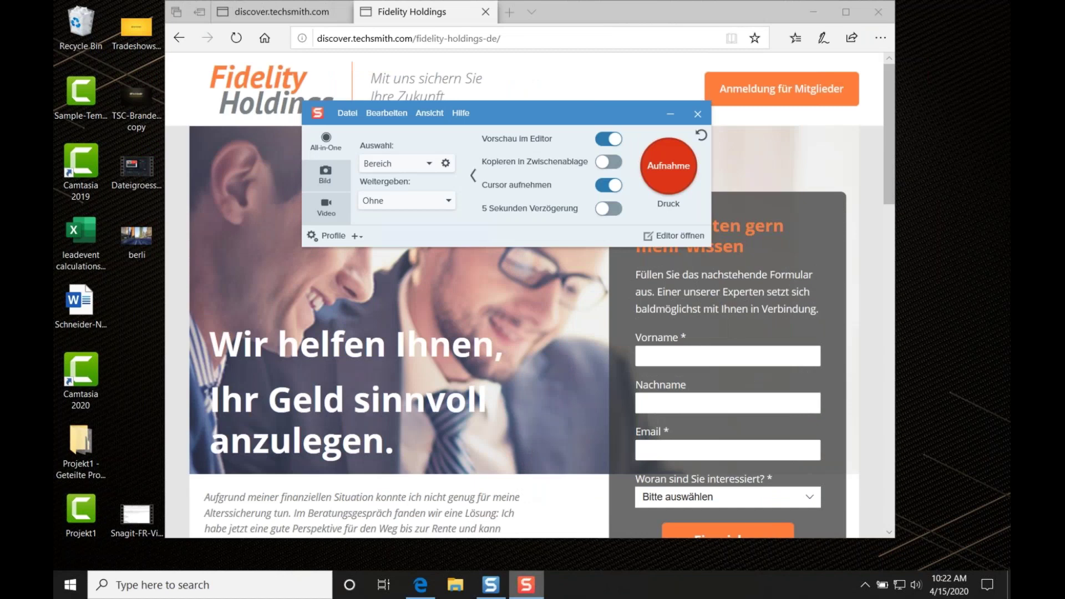
pyautogui.click(472, 175)
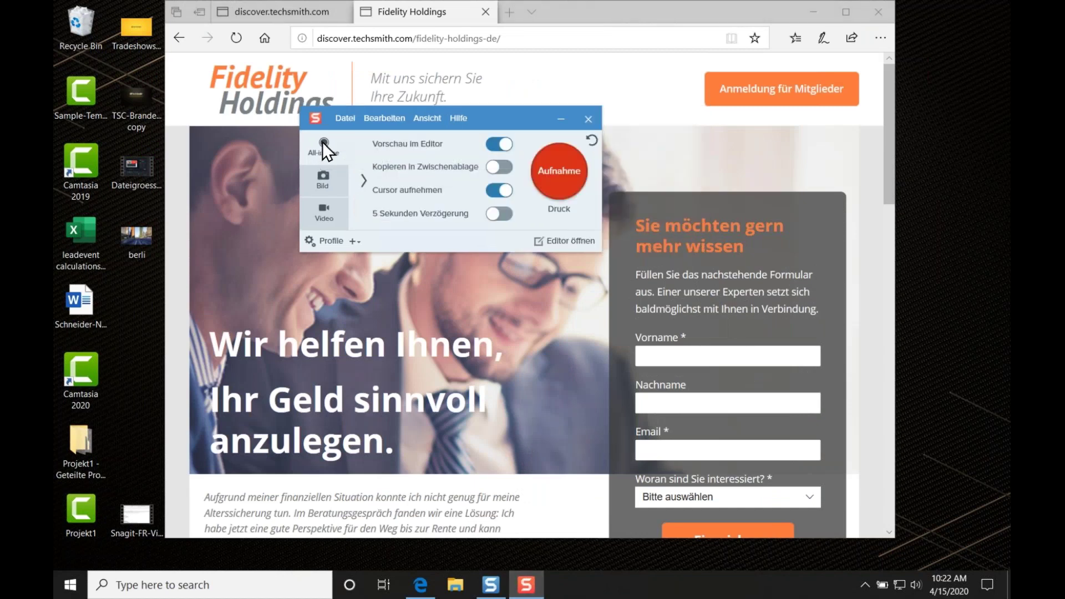
pyautogui.click(563, 179)
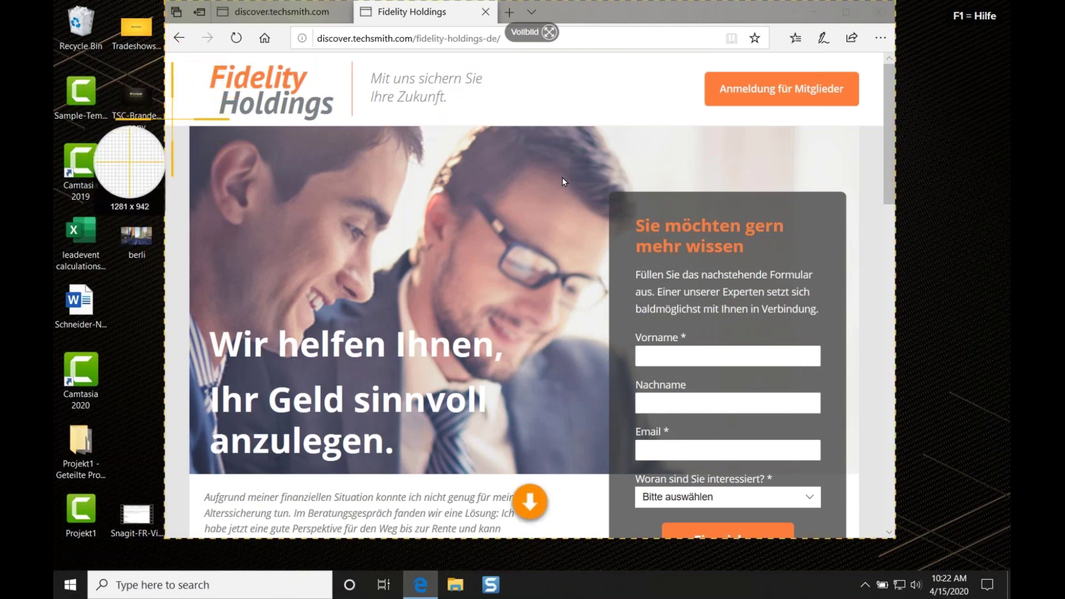
# Reset the full-window selection and frame the web page's contact form instead, refining its edges to about 416 × 476 pixels.
pyautogui.click(191, 68)
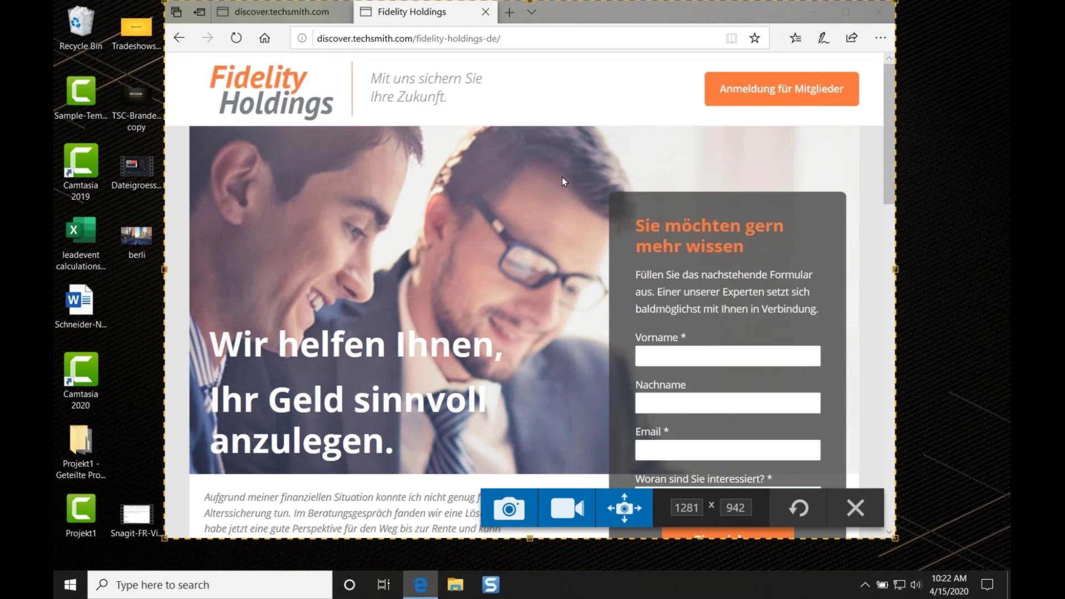
pyautogui.click(797, 508)
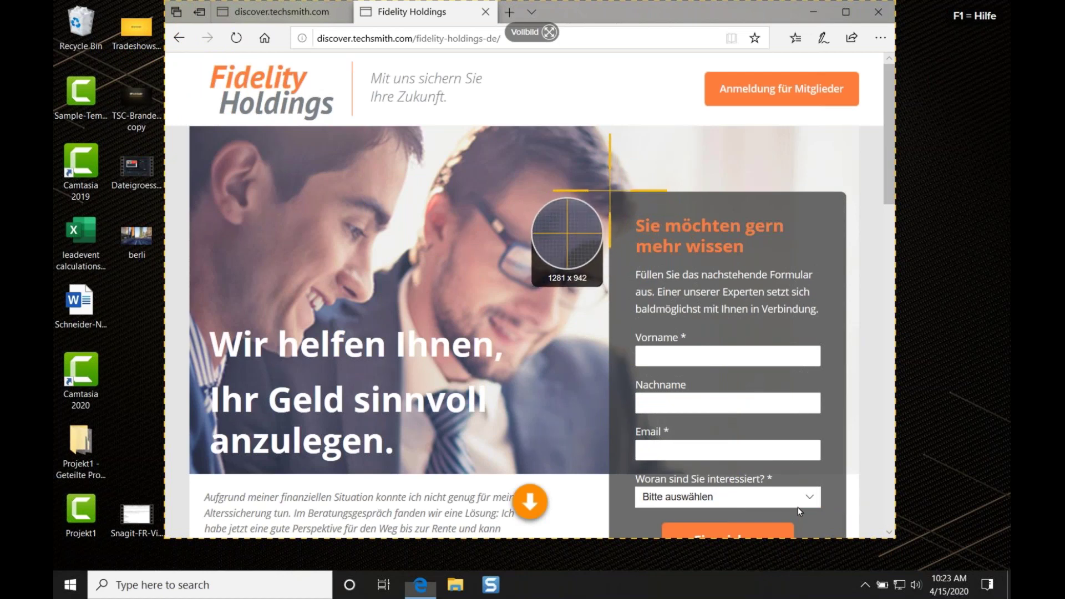
pyautogui.moveTo(610, 190); pyautogui.dragTo(843, 474)
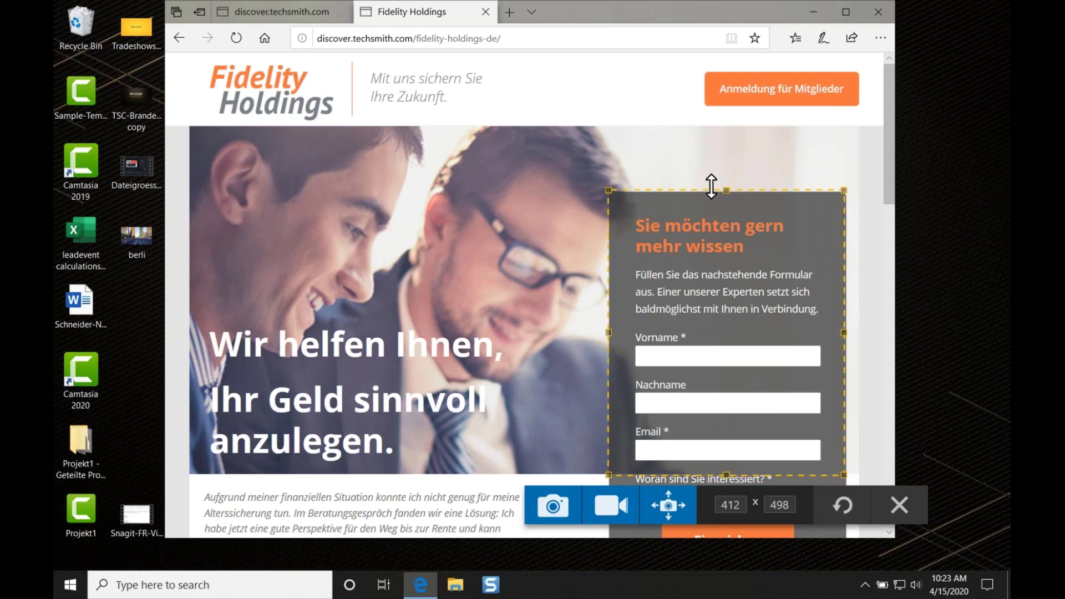
pyautogui.moveTo(716, 185); pyautogui.dragTo(727, 186)
pyautogui.moveTo(844, 187); pyautogui.dragTo(846, 188)
pyautogui.moveTo(611, 335); pyautogui.dragTo(608, 333)
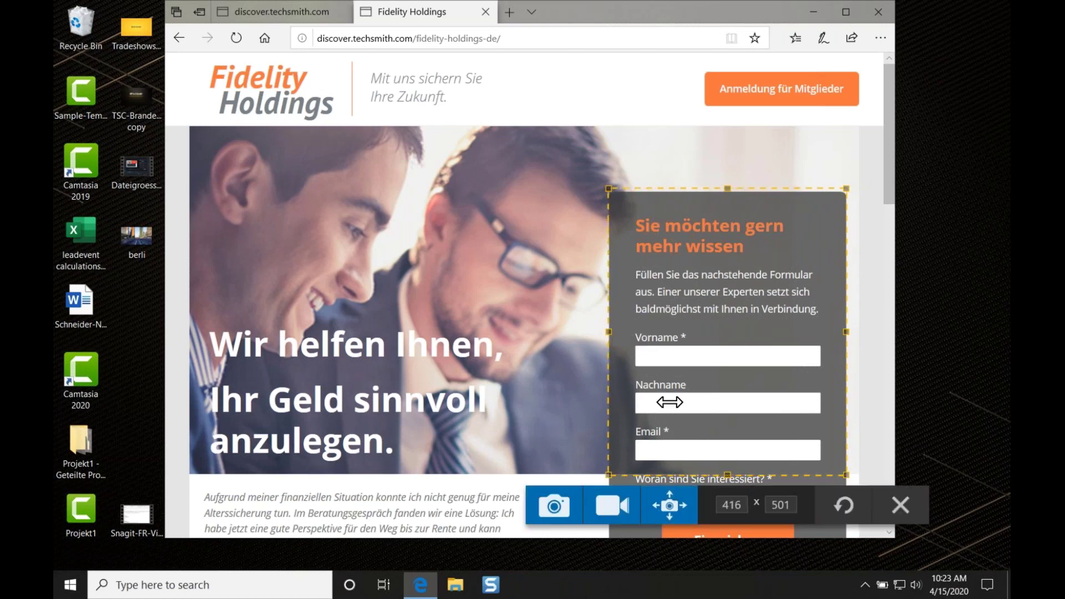
pyautogui.moveTo(726, 469); pyautogui.dragTo(726, 465)
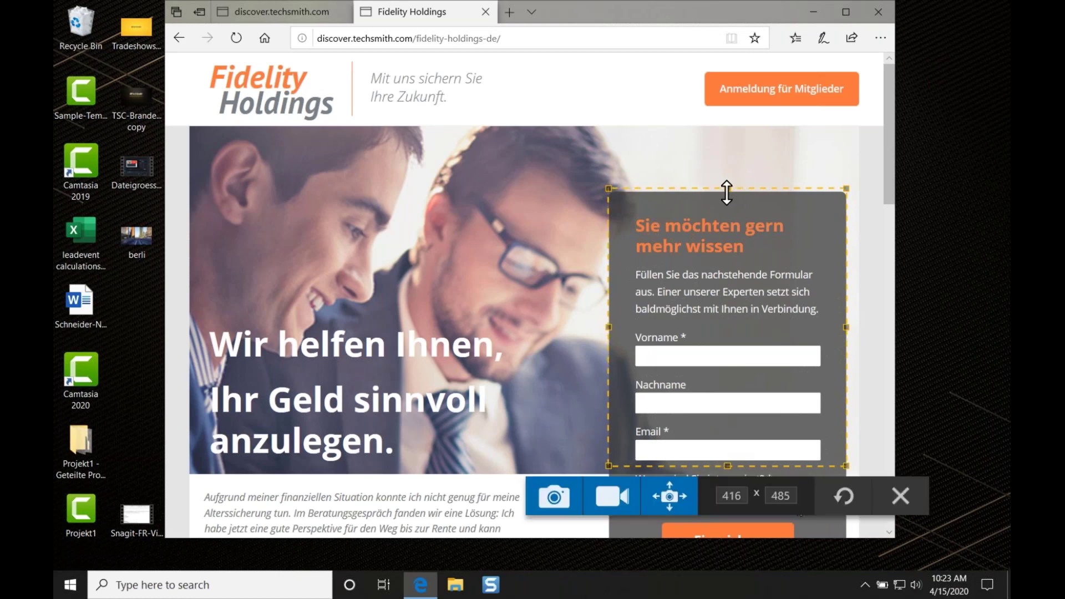
pyautogui.moveTo(726, 192); pyautogui.dragTo(726, 195)
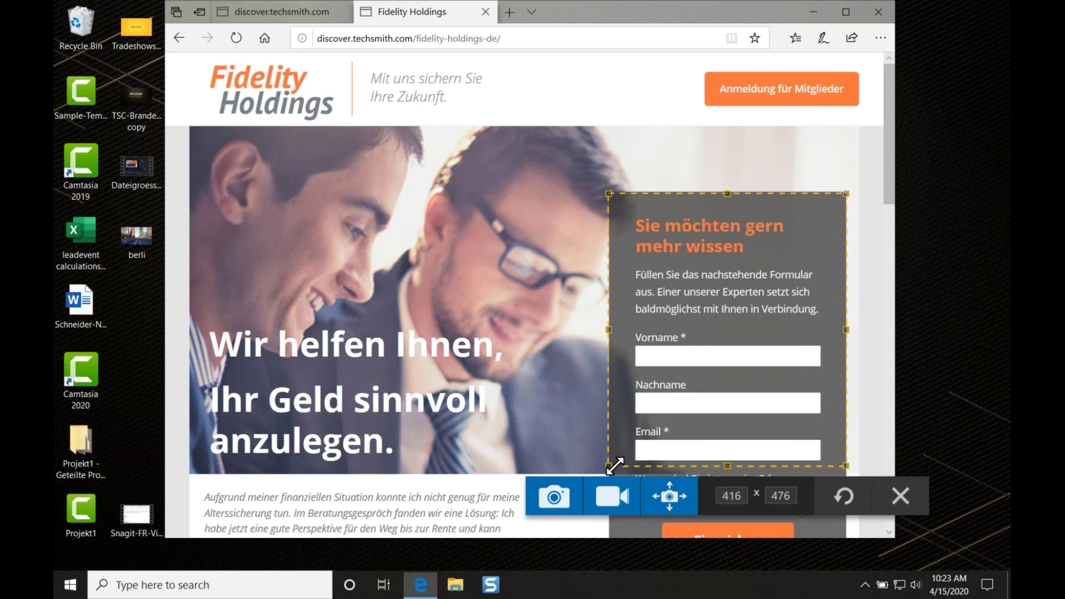
# Set the capture area's width to 500 pixels and reposition the area so the contact form is roughly centred.
pyautogui.click(732, 496)
pyautogui.press('BackSpace')
pyautogui.write('500')
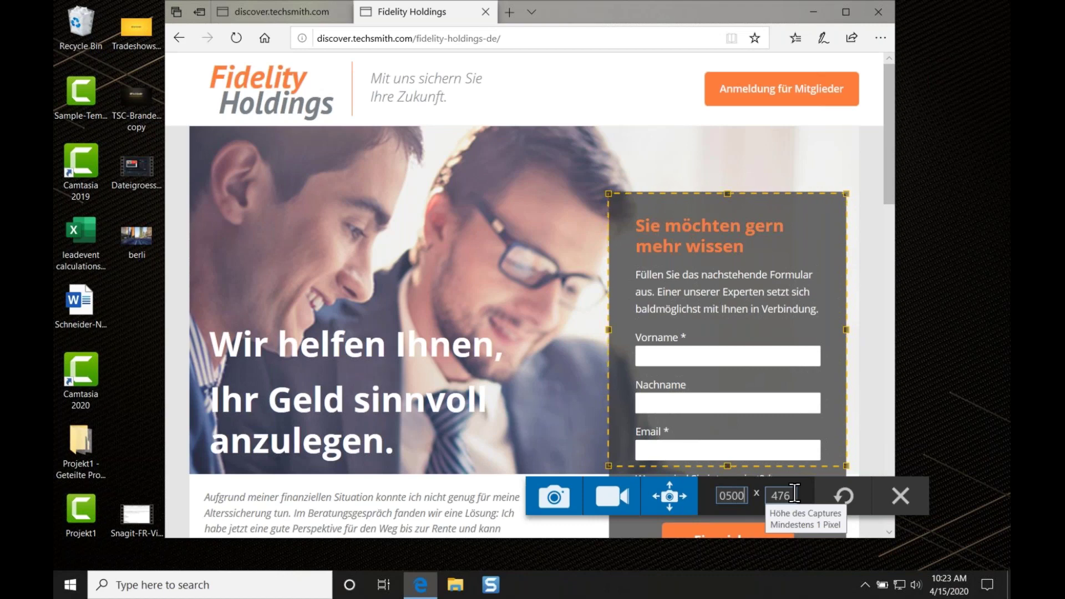
pyautogui.press('Tab')
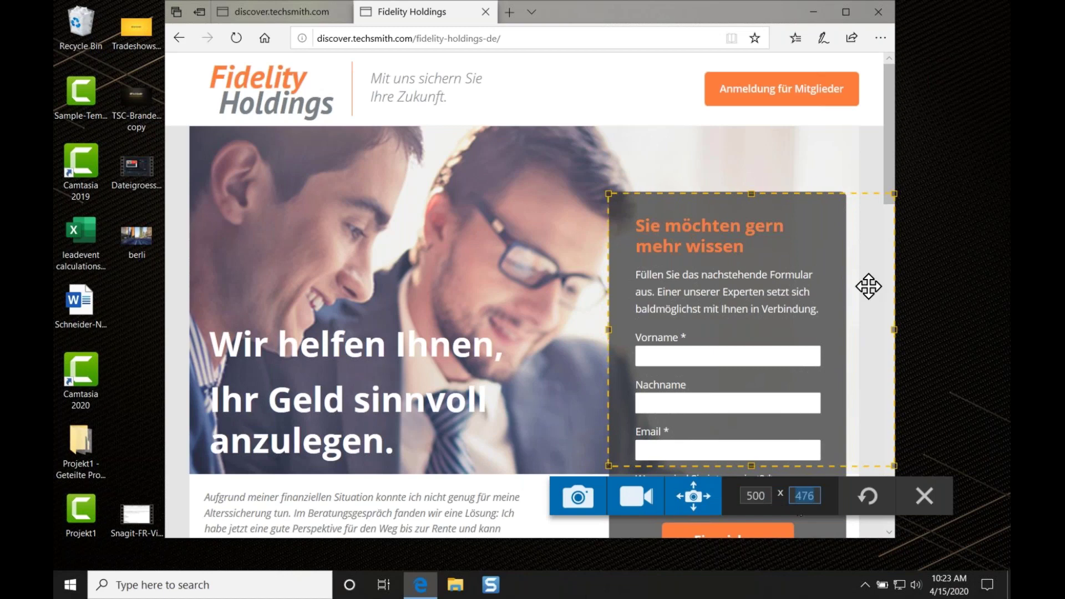
pyautogui.moveTo(868, 286); pyautogui.dragTo(849, 285)
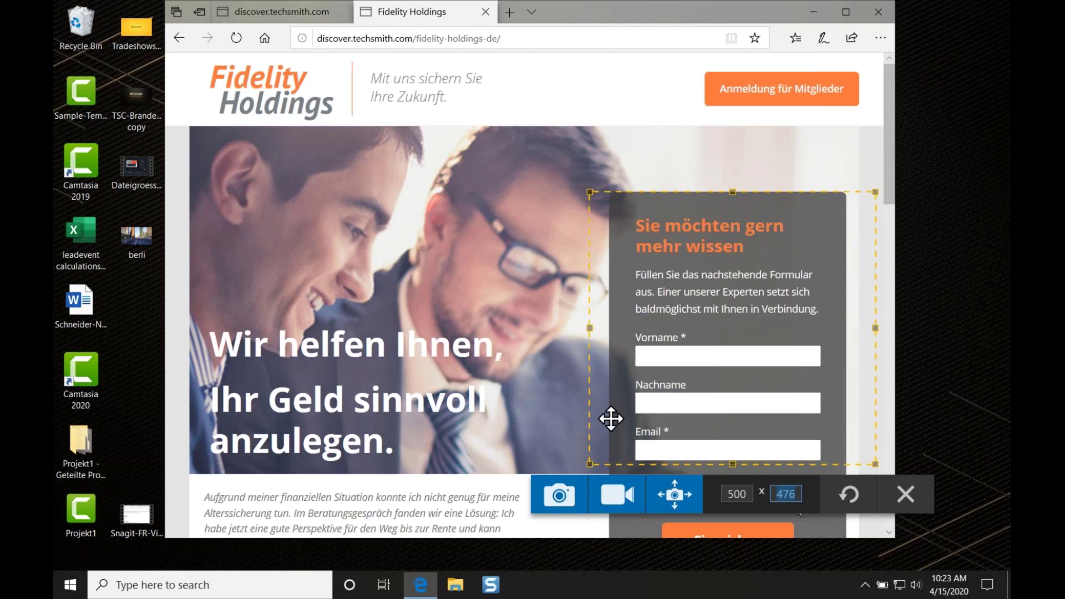
# Capture the framed form area as an image, and minimize the editor to return to the capture window.
pyautogui.click(556, 495)
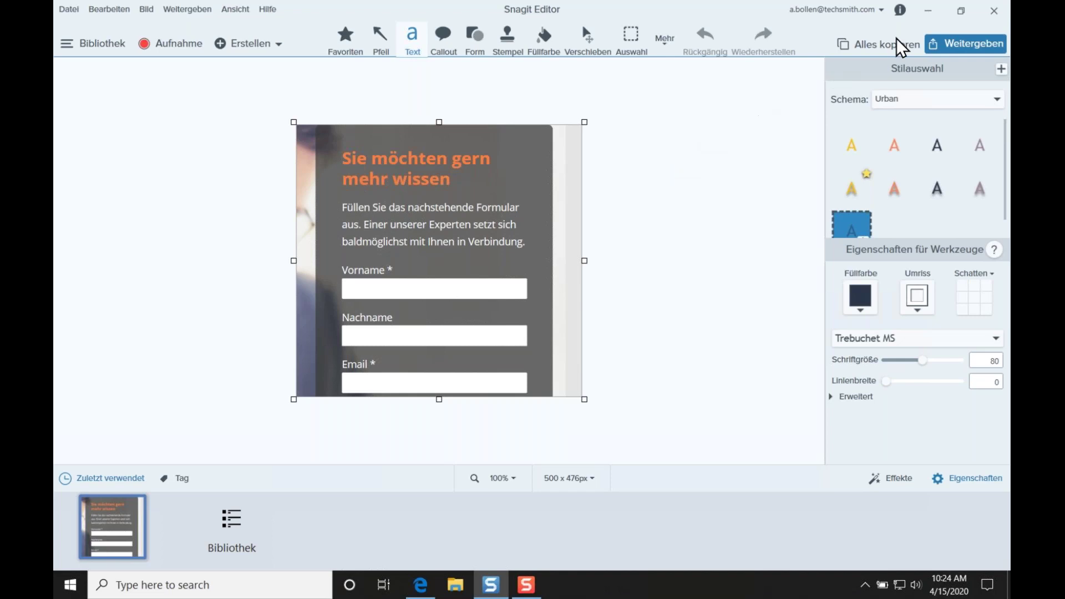
pyautogui.click(919, 14)
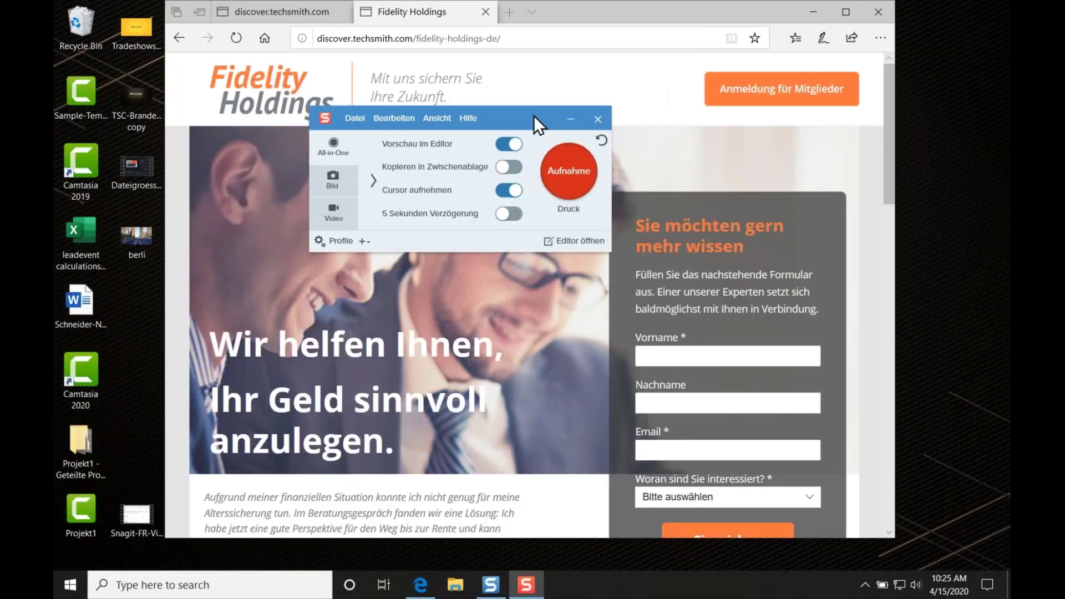
pyautogui.moveTo(533, 116); pyautogui.dragTo(493, 105)
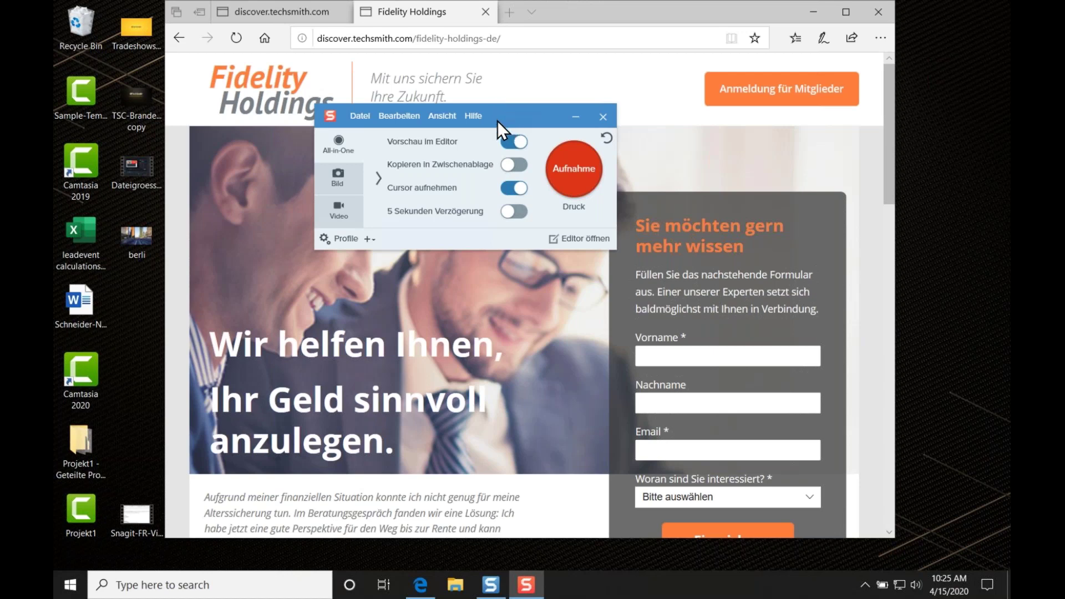
# Configure the Bild capture with the selection Fenster, the effect Schatten and Word as the sharing destination.
pyautogui.click(343, 181)
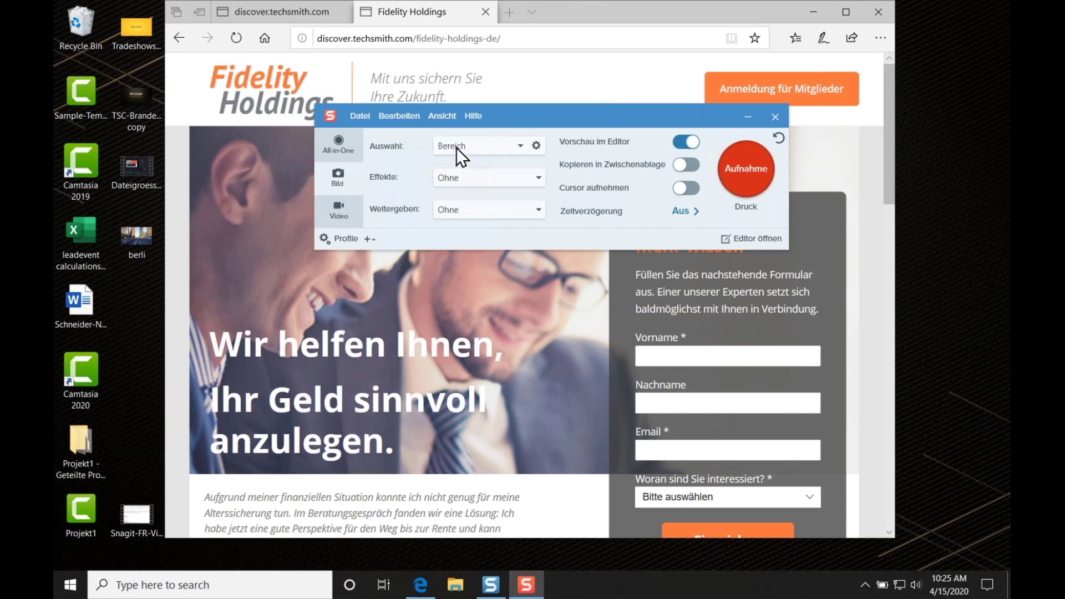
pyautogui.click(486, 143)
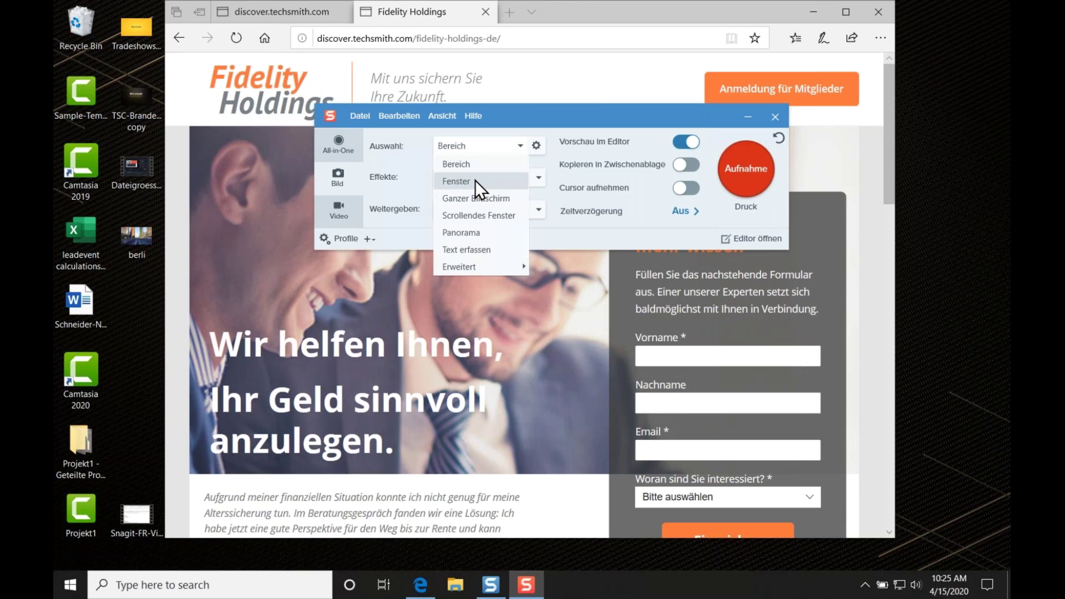
pyautogui.click(455, 181)
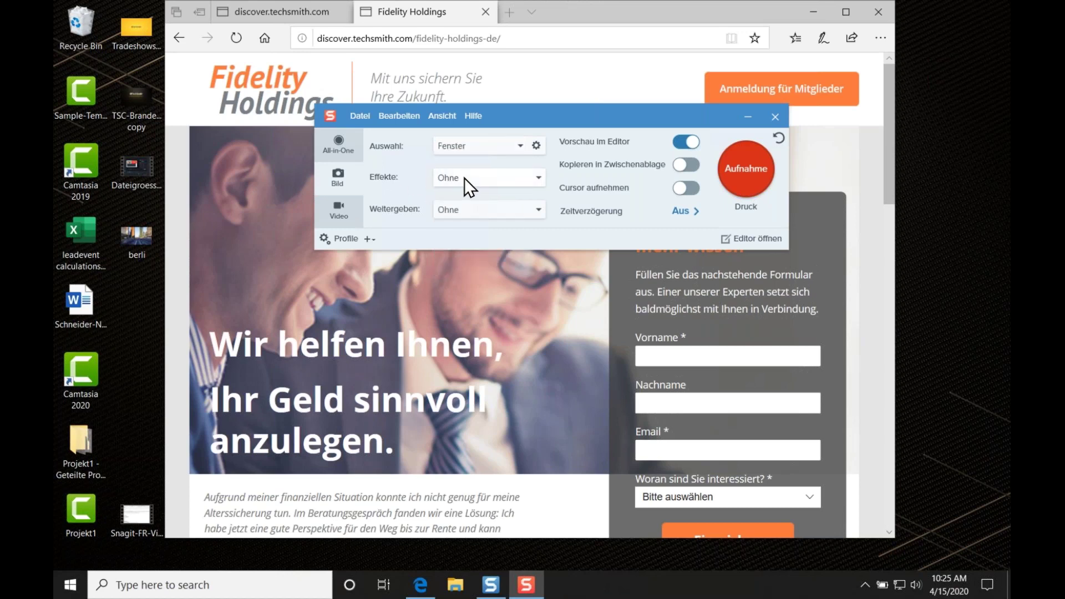
pyautogui.click(464, 178)
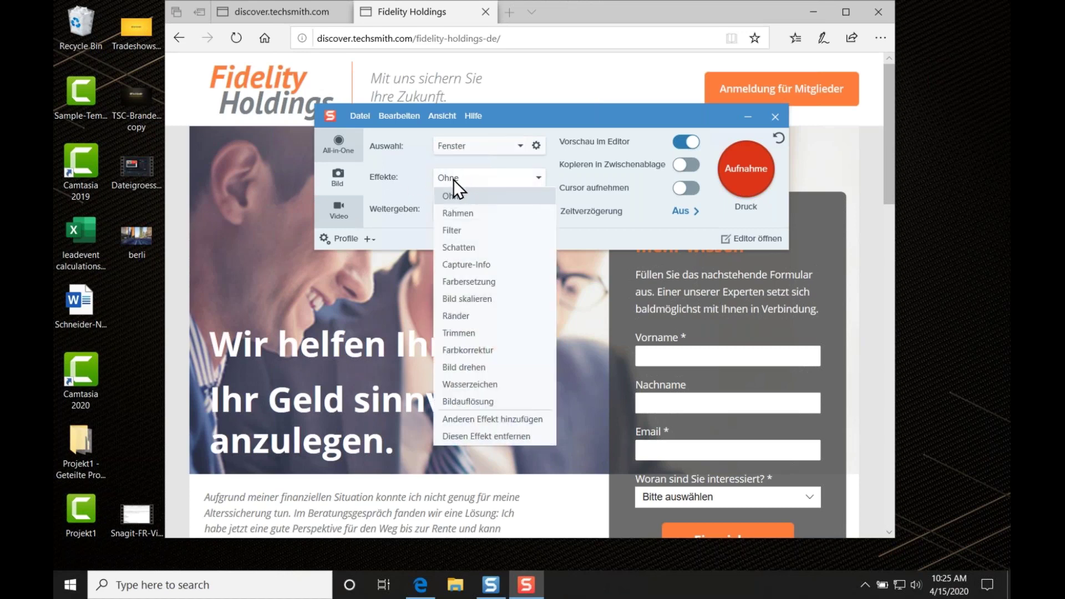
pyautogui.click(476, 246)
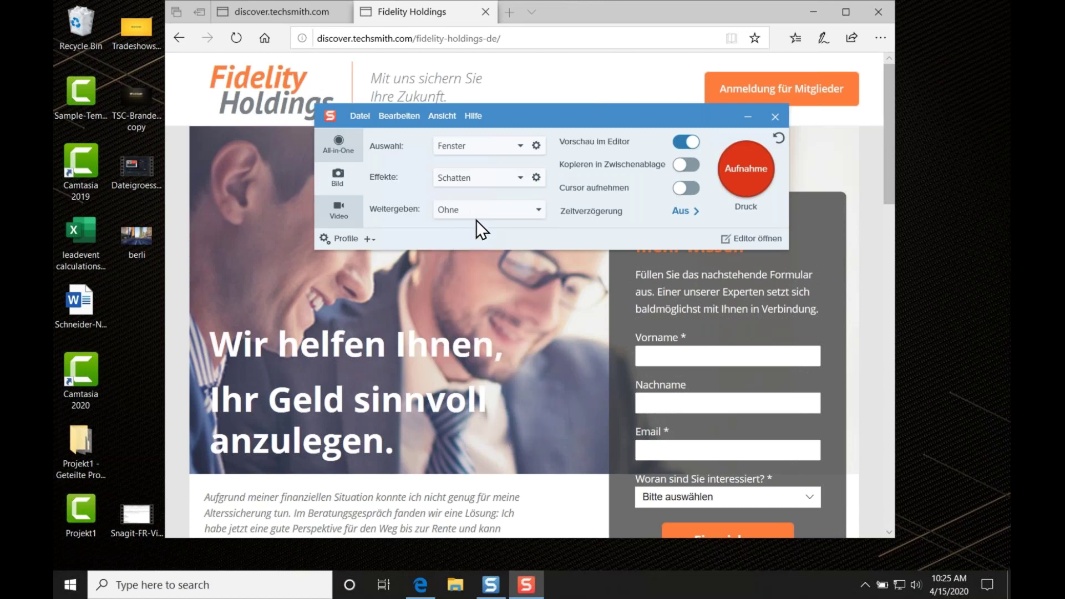
pyautogui.click(493, 212)
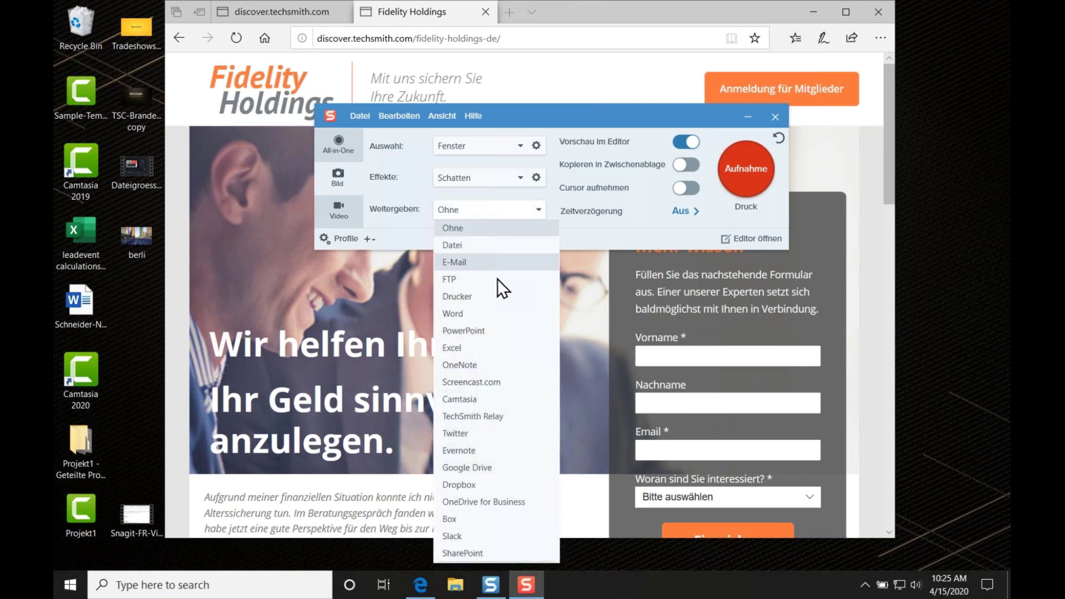
pyautogui.click(483, 317)
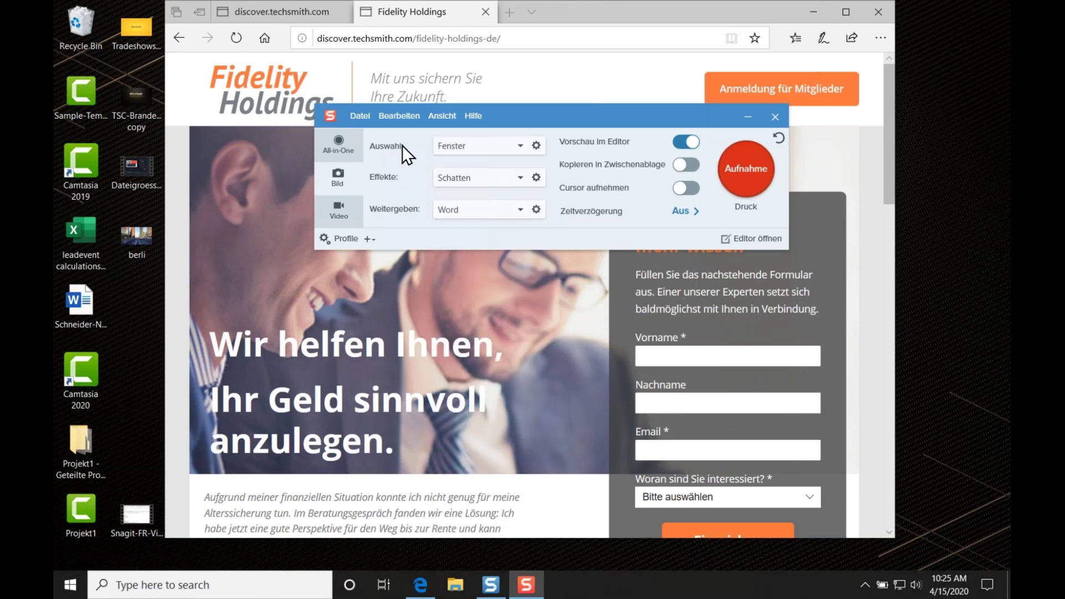
# Capture the whole browser window and view it in the new Word document, declining to set Word's default file types.
pyautogui.click(743, 154)
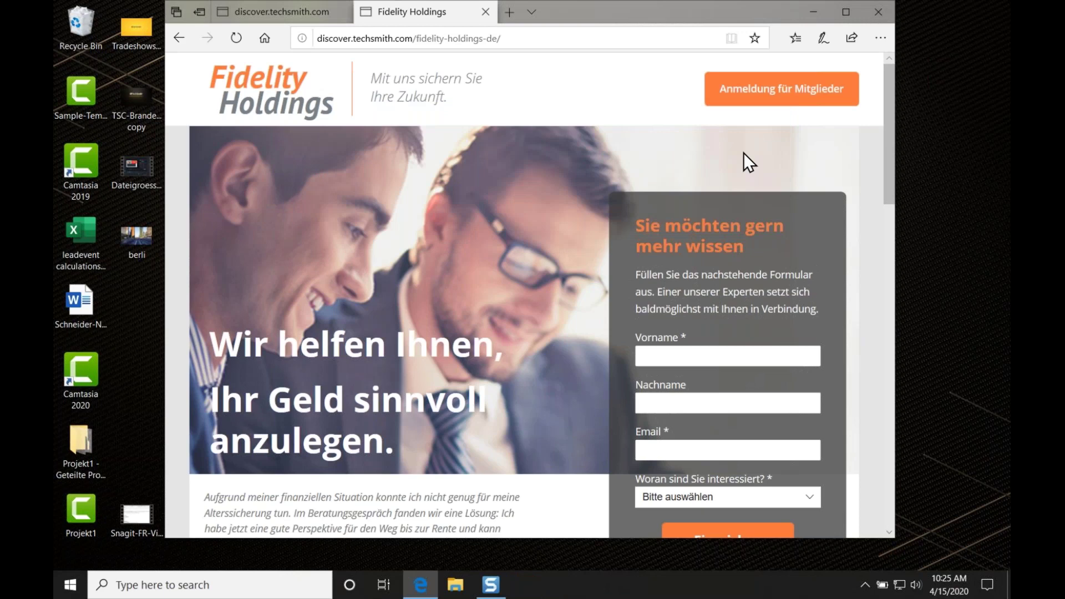
pyautogui.click(618, 28)
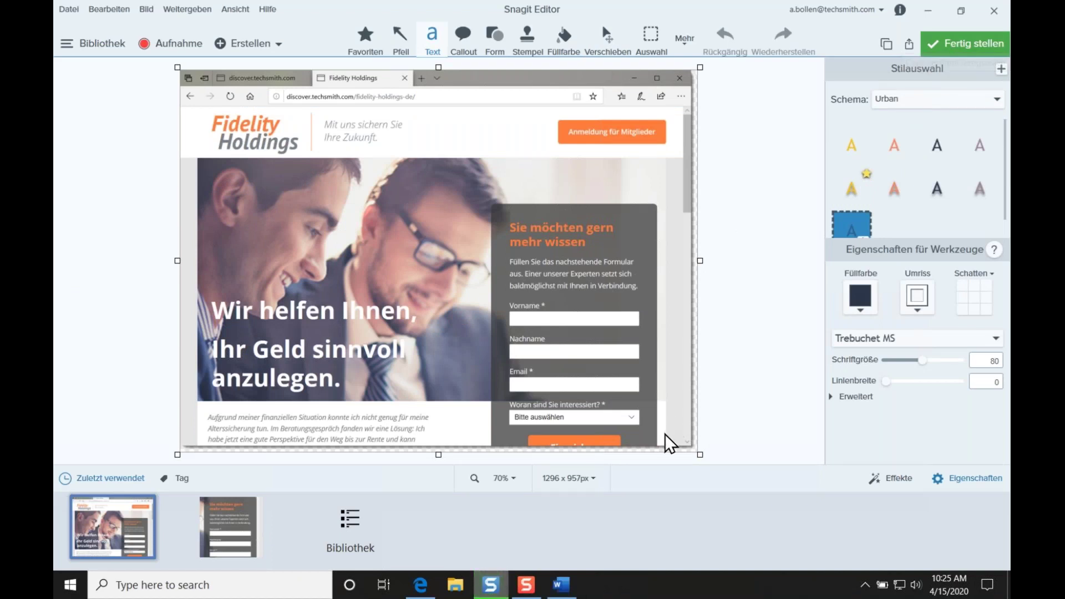
pyautogui.click(562, 585)
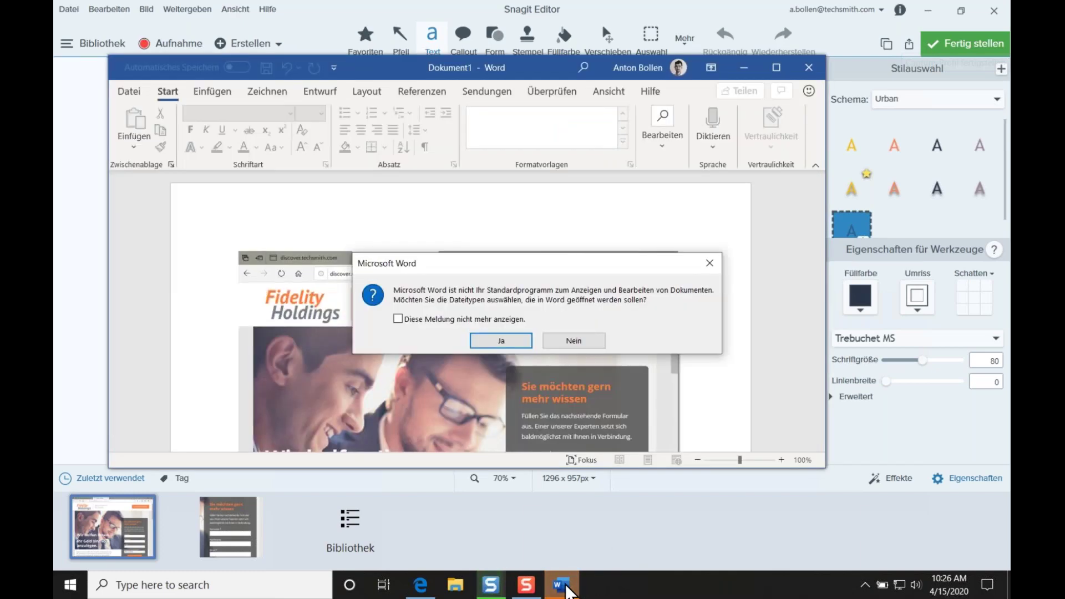
pyautogui.click(580, 340)
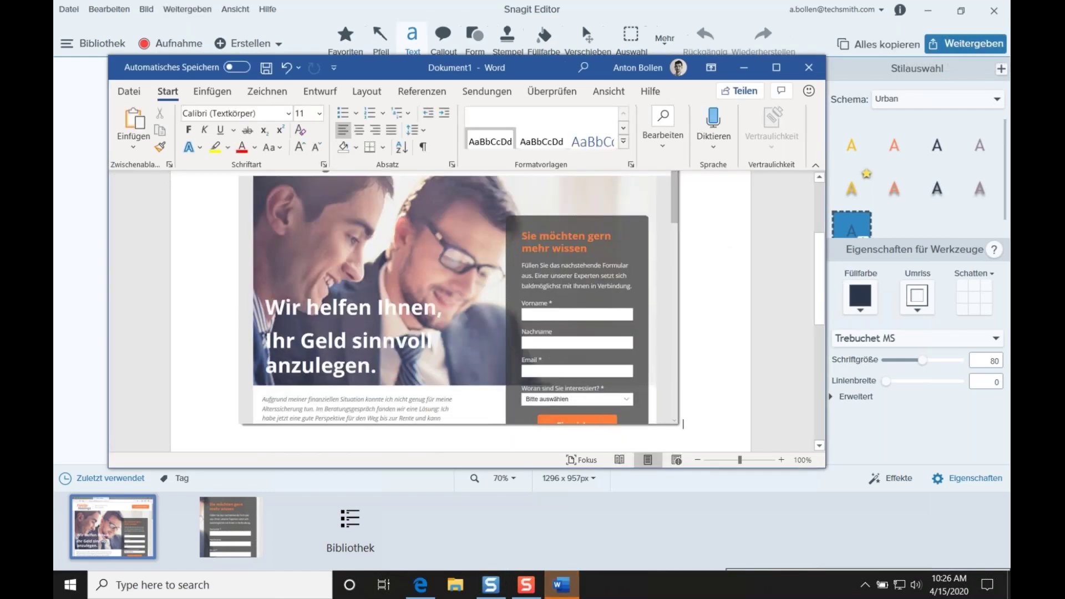
pyautogui.click(743, 68)
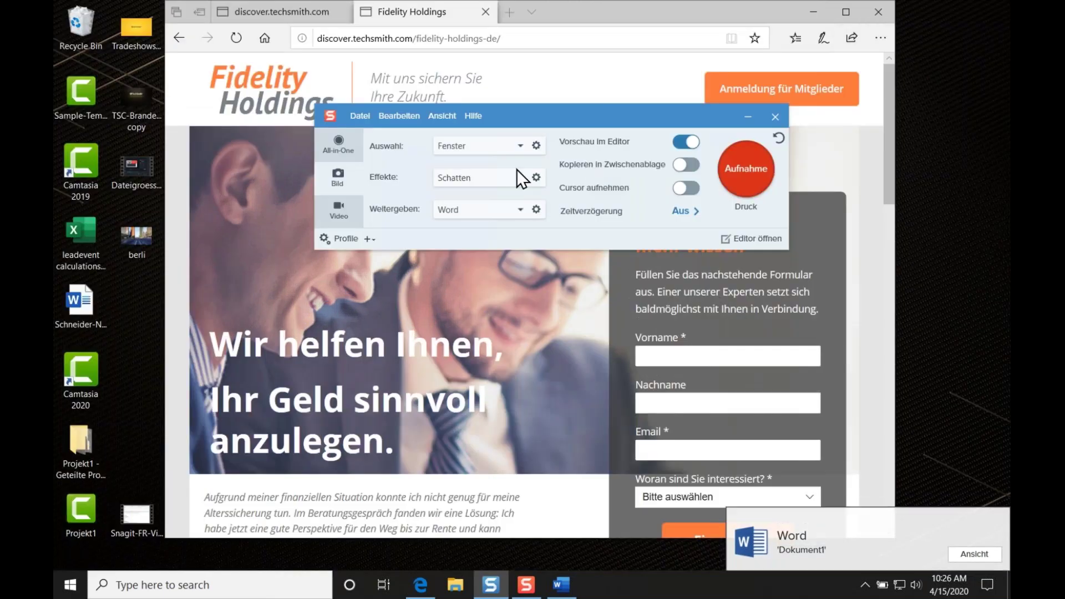
# Change the image capture's sharing destination to Datei and reset the capture settings.
pyautogui.click(519, 209)
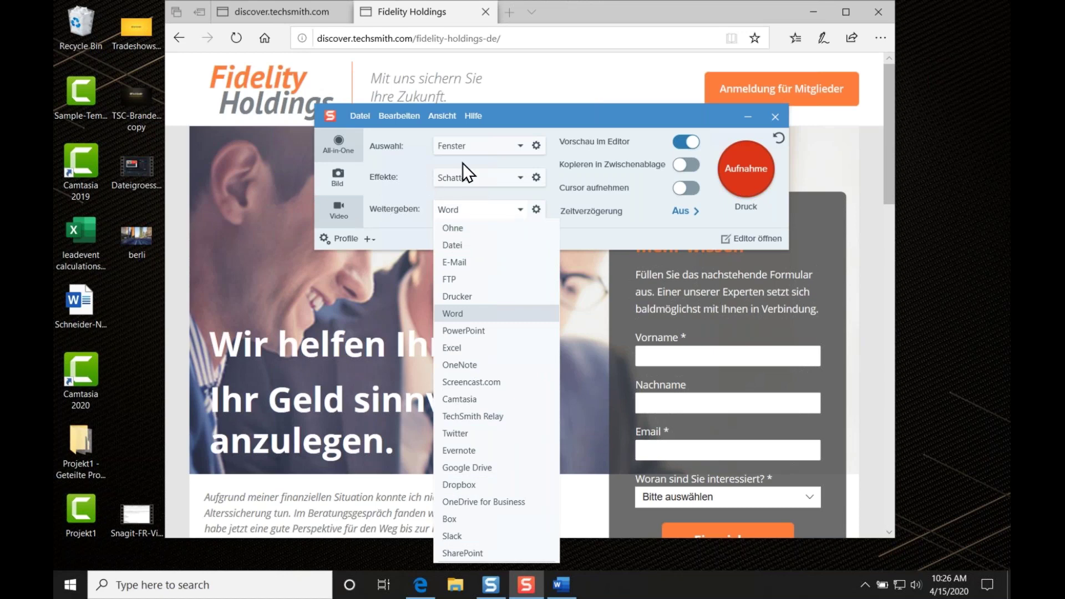
pyautogui.click(458, 244)
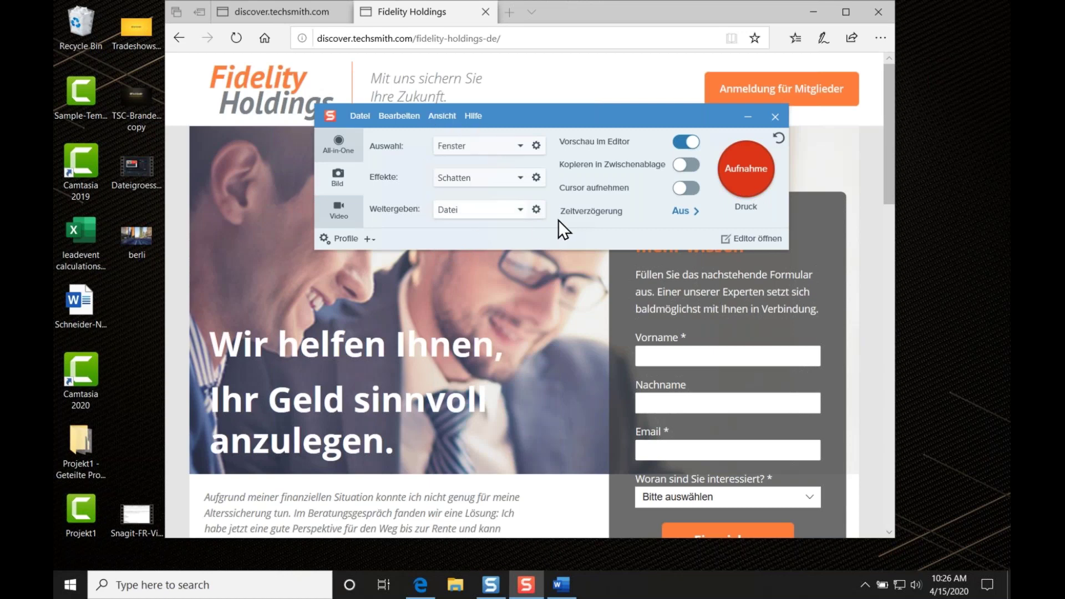
pyautogui.click(779, 136)
# Switch to the Video capture mode and move the capture window slightly higher over the web page.
pyautogui.click(338, 214)
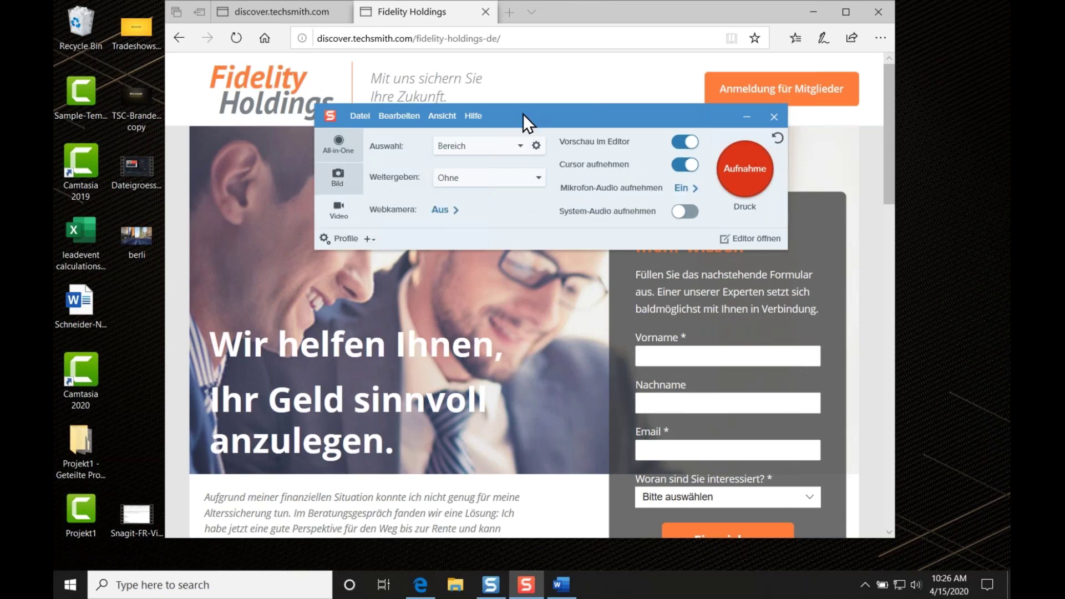
pyautogui.moveTo(523, 117); pyautogui.dragTo(523, 112)
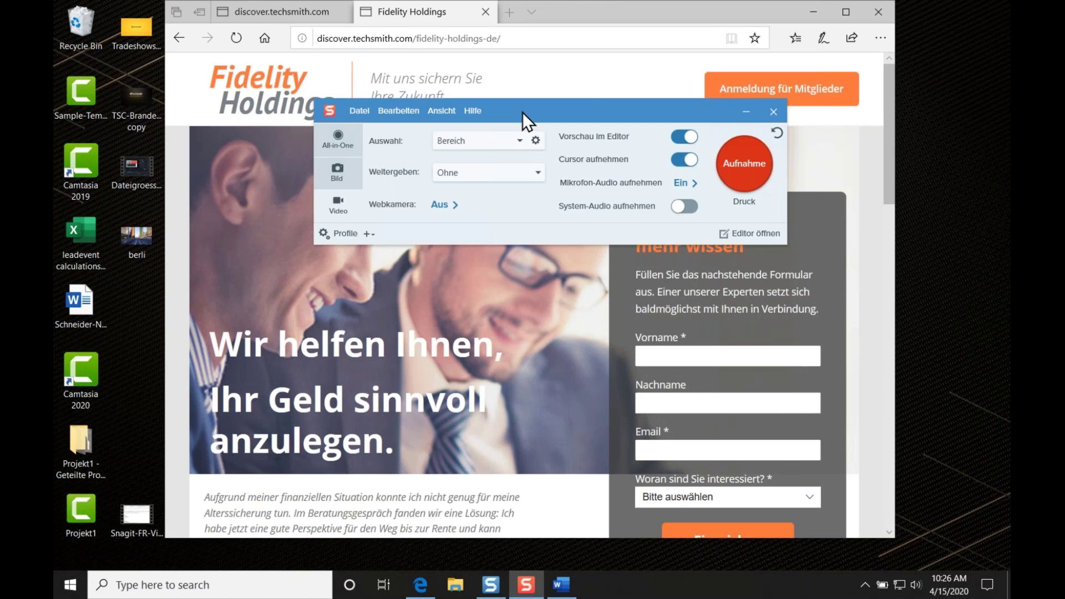
pyautogui.moveTo(522, 112); pyautogui.dragTo(518, 102)
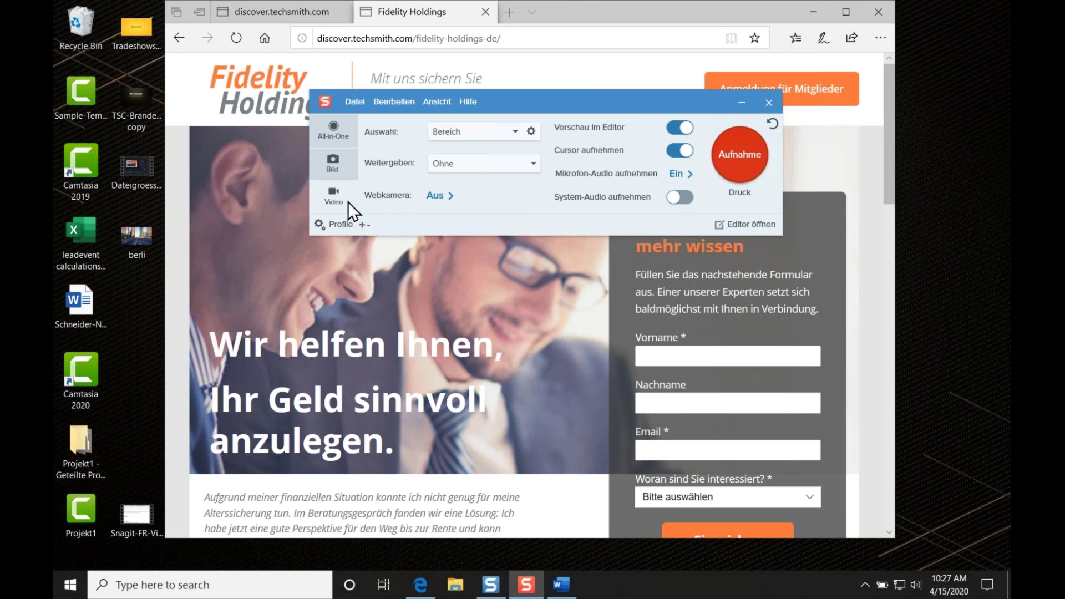
# Try the option to start the video with the webcam, switch it back off, and check the microphone audio options.
pyautogui.click(450, 195)
pyautogui.click(645, 185)
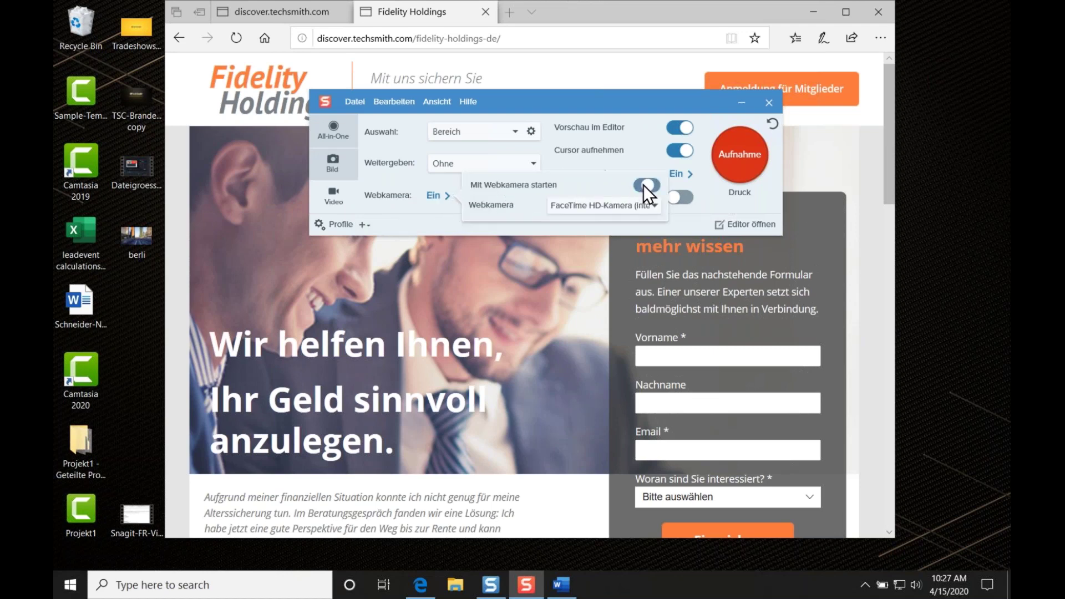
pyautogui.click(646, 183)
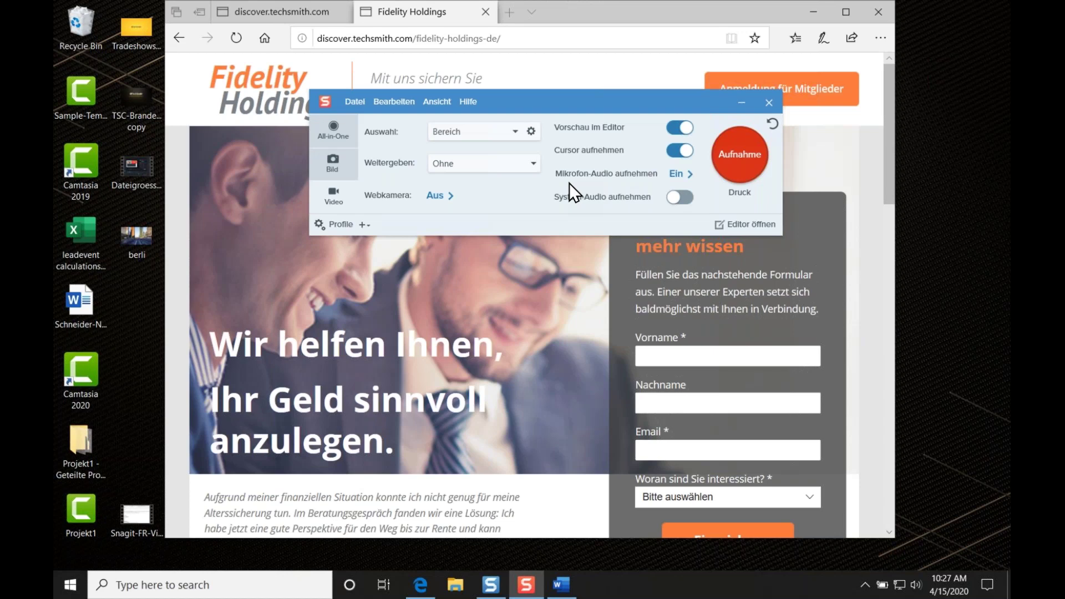
pyautogui.click(690, 175)
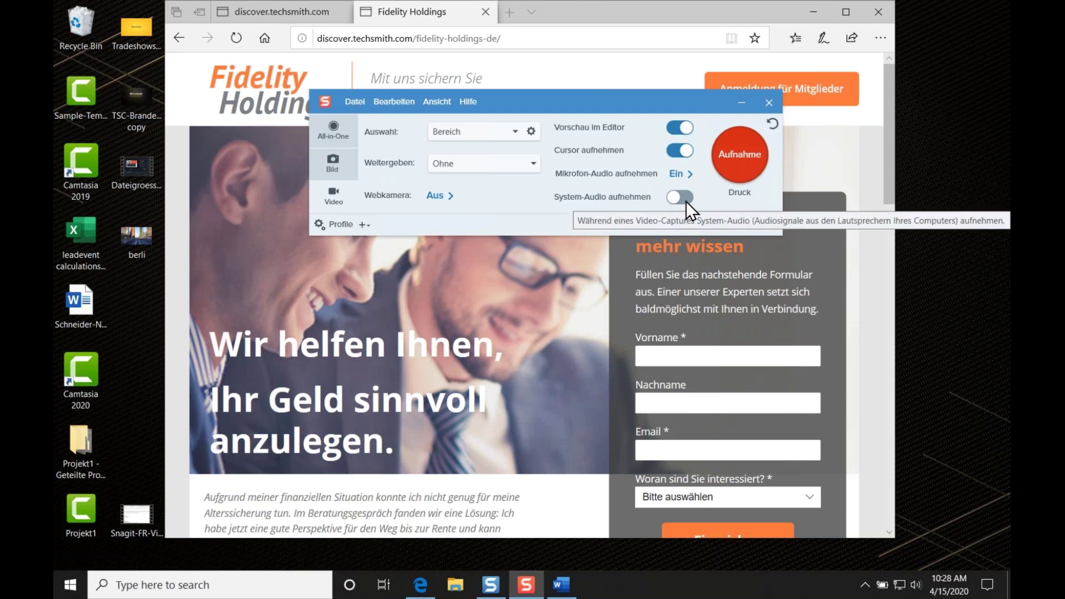
# Start a video capture, frame an area of 594 x 300 pixels on the web page, and discard that selection.
pyautogui.moveTo(634, 108); pyautogui.dragTo(607, 105)
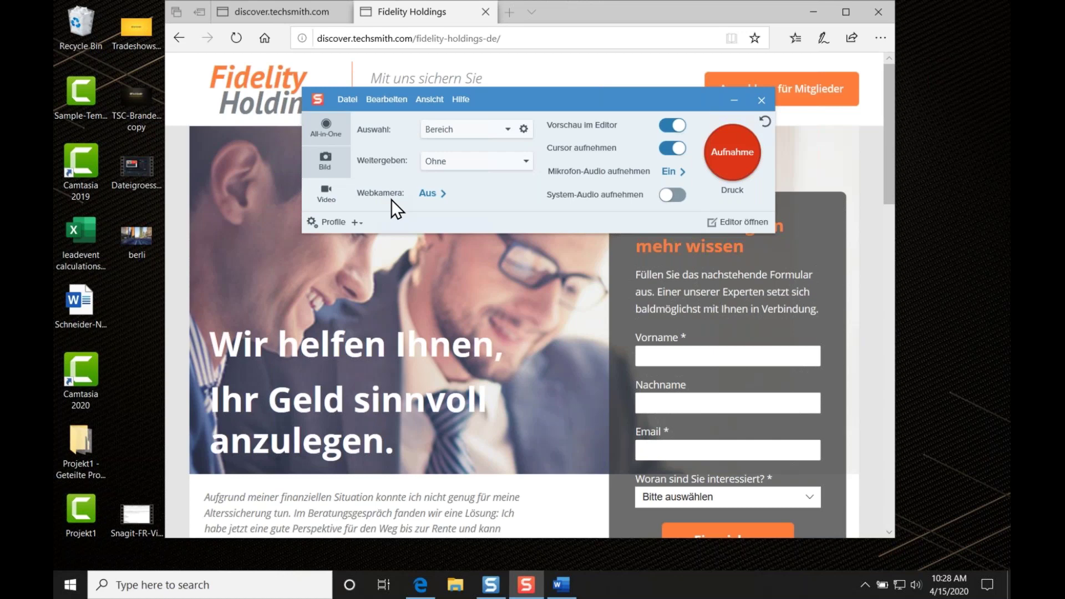
pyautogui.moveTo(518, 102); pyautogui.dragTo(485, 82)
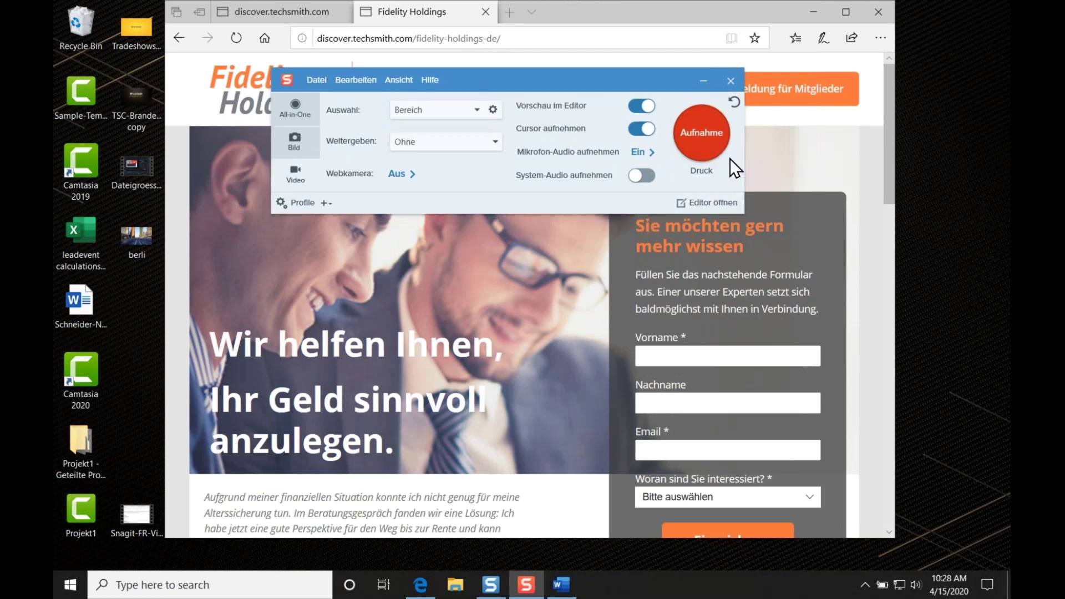
pyautogui.click(705, 140)
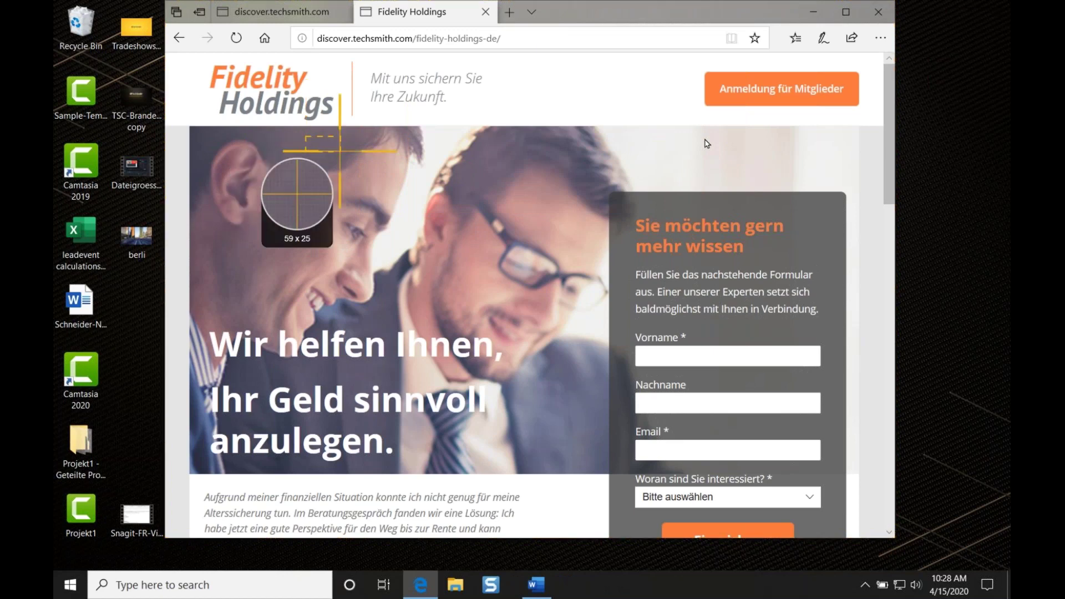
pyautogui.moveTo(305, 136); pyautogui.dragTo(644, 308)
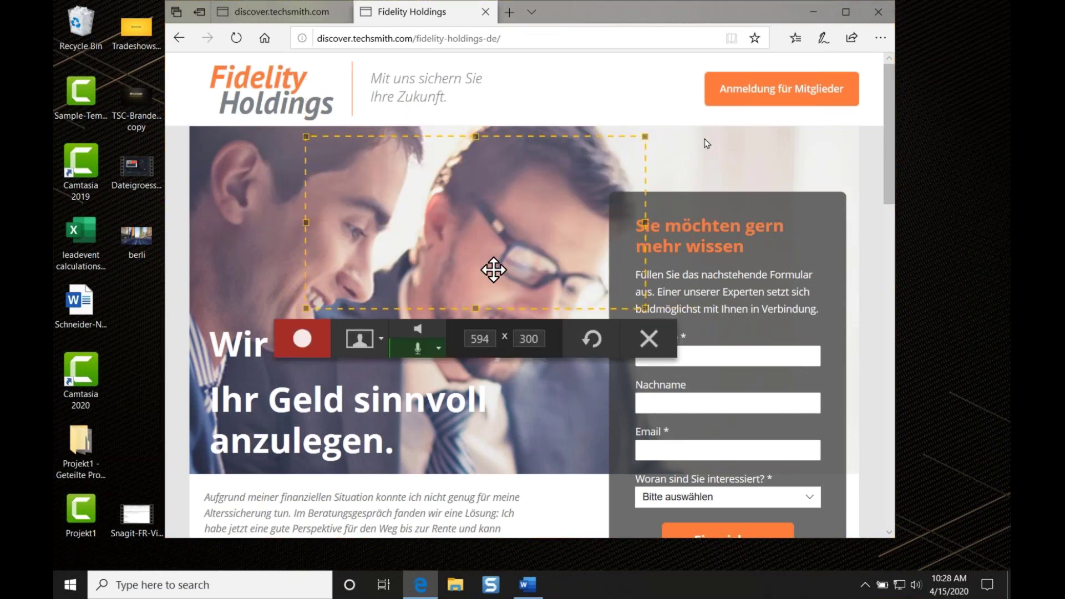
pyautogui.click(593, 339)
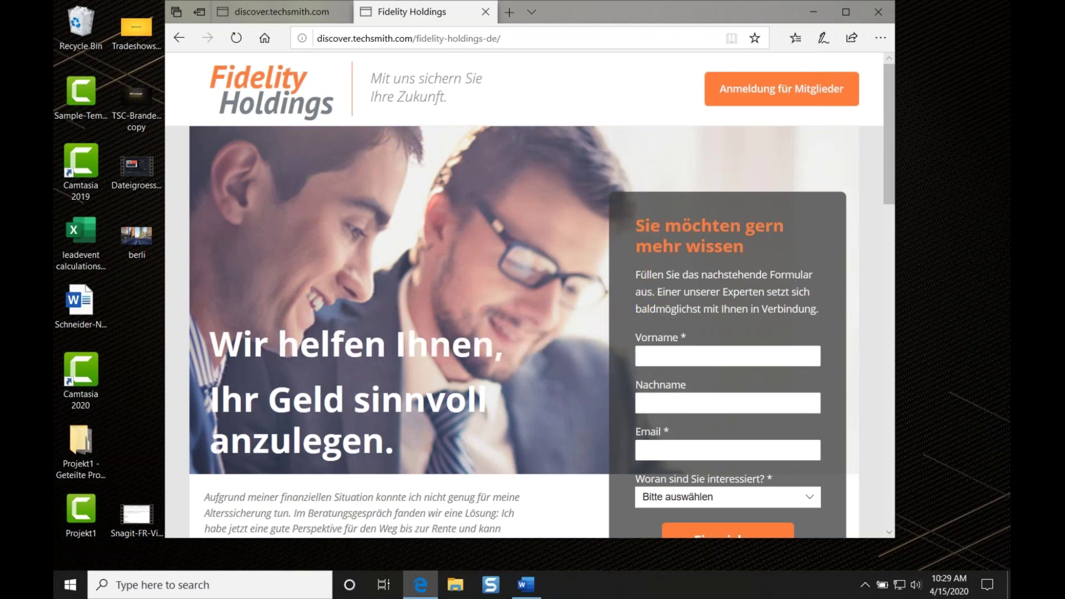
pyautogui.click(570, 299)
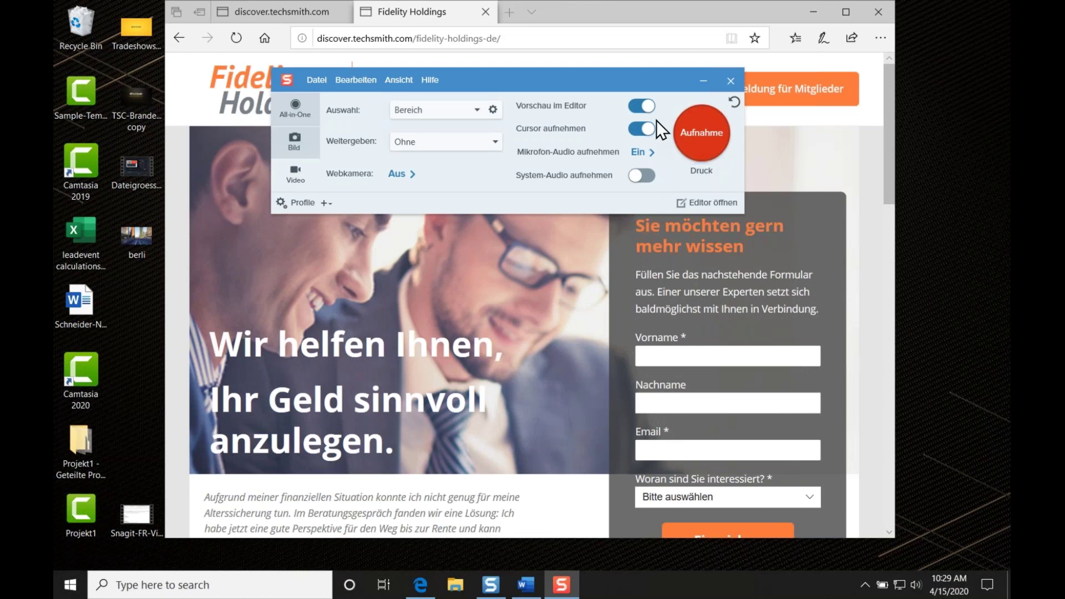
# Assign Druck as the capture shortcut, test it by starting a capture, and cancel the area selection.
pyautogui.click(699, 172)
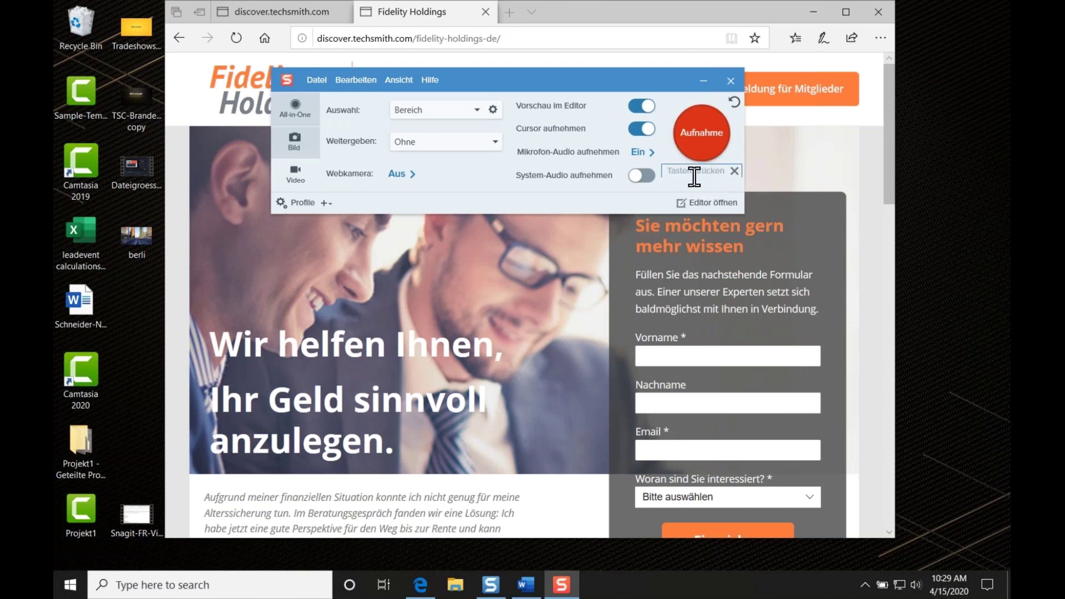
pyautogui.press('Print')
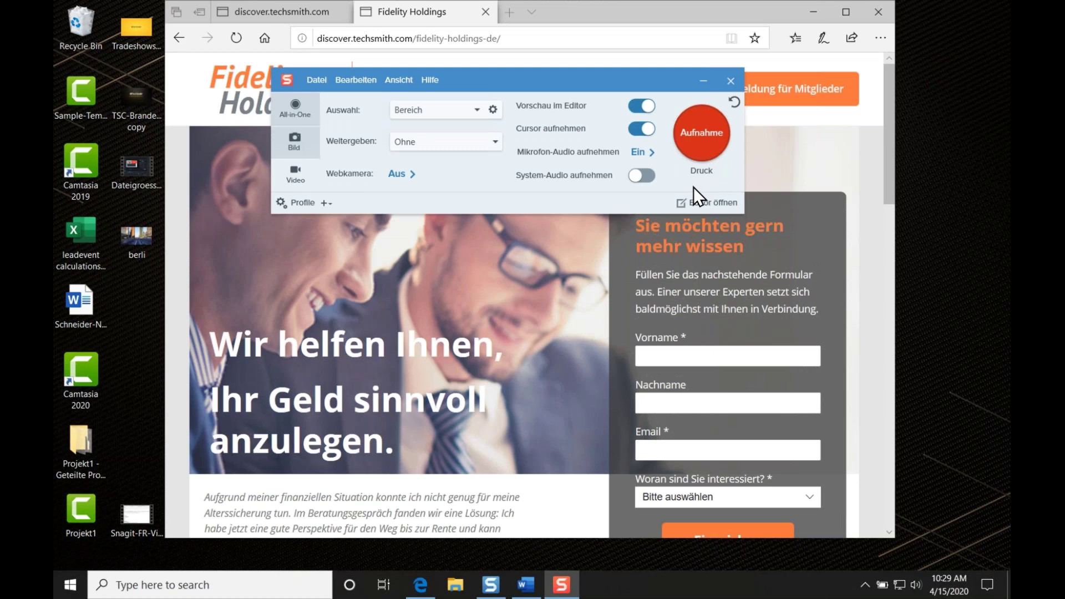
pyautogui.press('Print')
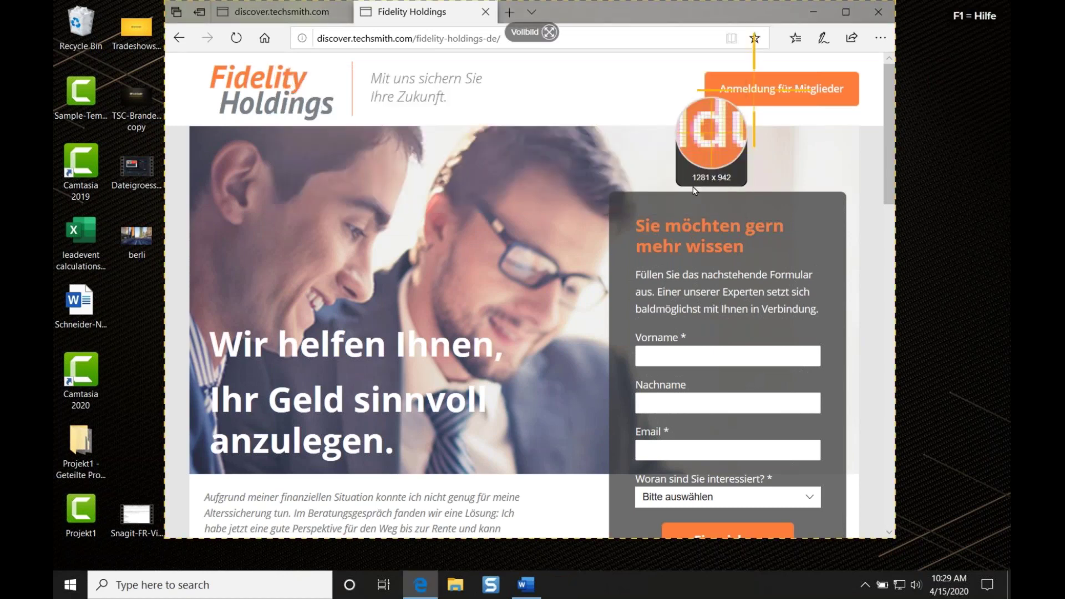
pyautogui.moveTo(754, 89); pyautogui.dragTo(552, 250)
pyautogui.press('Escape')
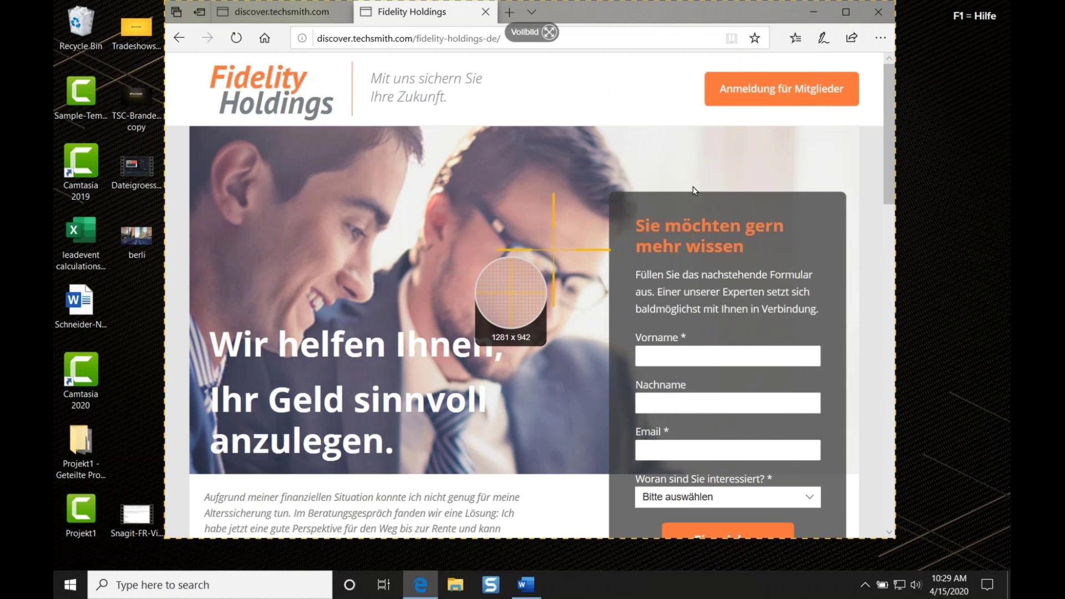
pyautogui.click(693, 187)
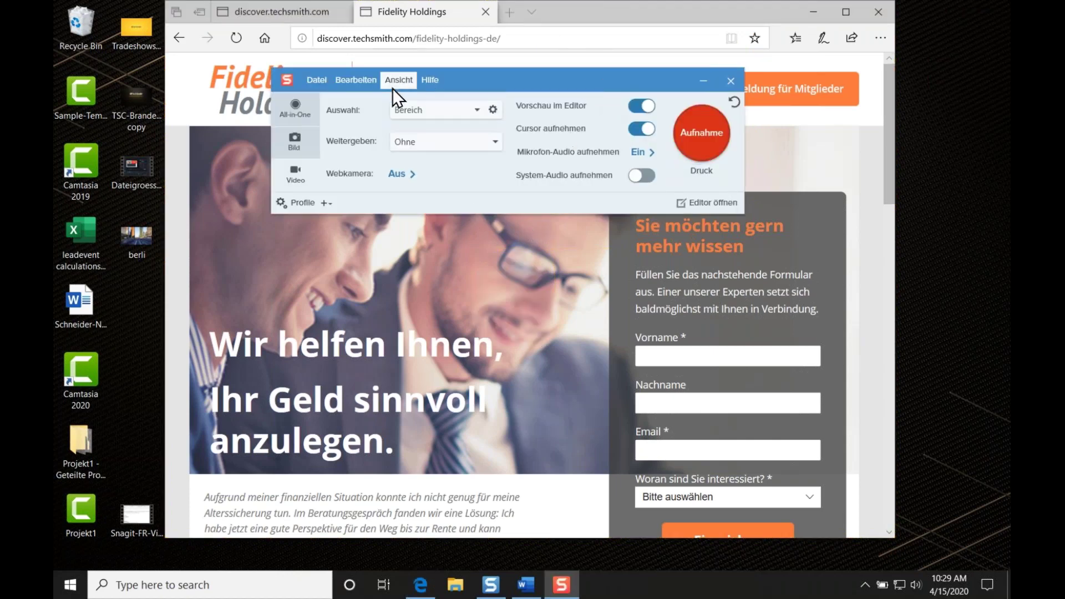
# Return from All-in-One to the Video capture mode and reposition the capture window.
pyautogui.moveTo(604, 76)
pyautogui.mouseDown()
pyautogui.moveTo(585, 56)
pyautogui.moveTo(574, 84)
pyautogui.moveTo(606, 116)
pyautogui.moveTo(610, 79)
pyautogui.mouseUp()
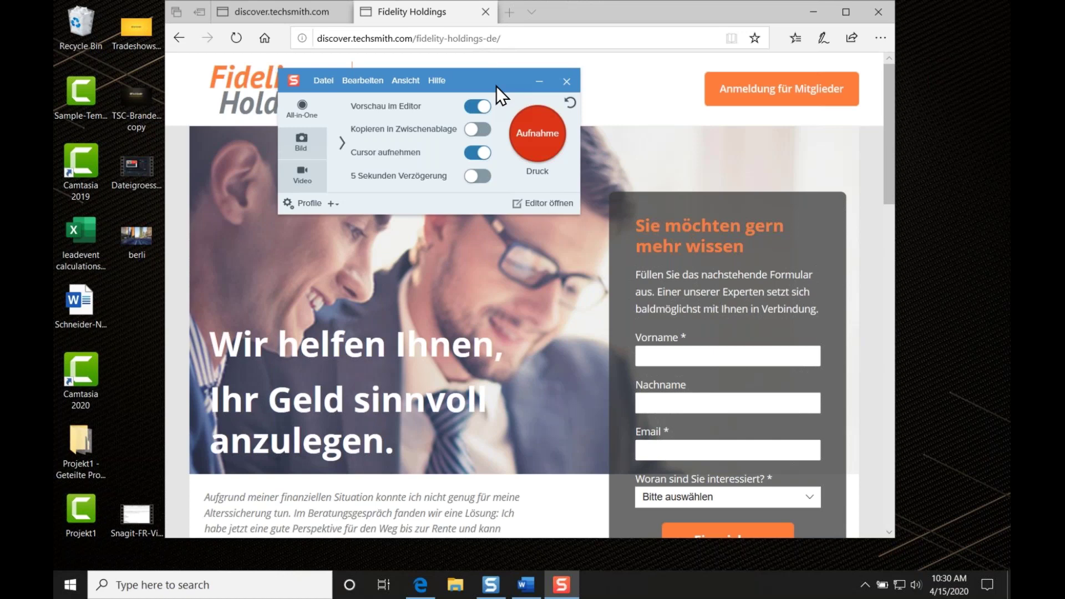
pyautogui.click(313, 180)
pyautogui.moveTo(530, 73)
pyautogui.mouseDown()
pyautogui.moveTo(513, 59)
pyautogui.moveTo(513, 75)
pyautogui.mouseUp()
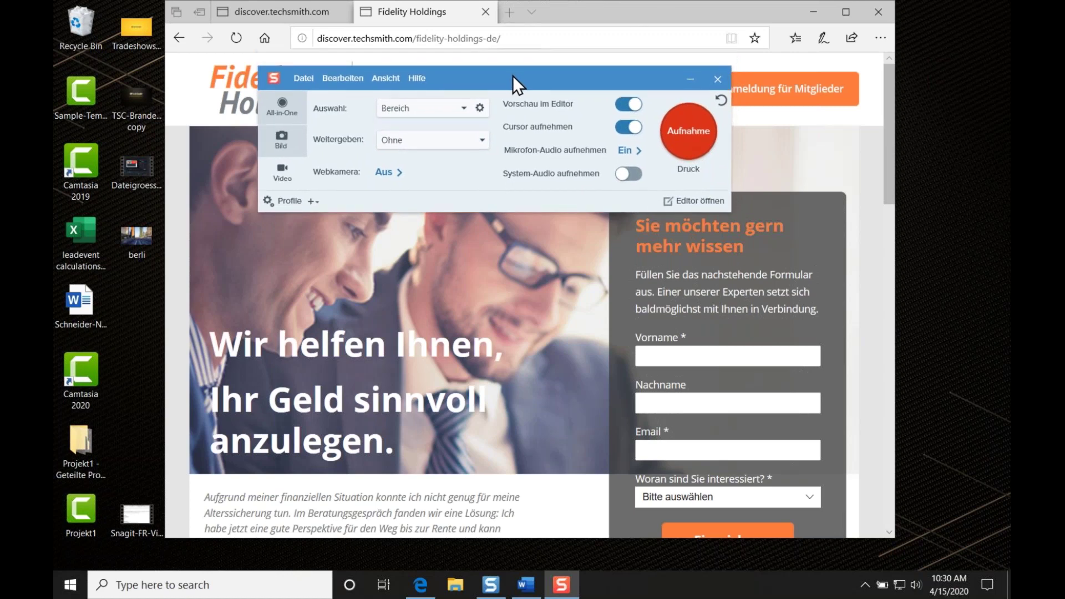
# Move and widen the browser window, and show the user analytics login page.
pyautogui.click(665, 12)
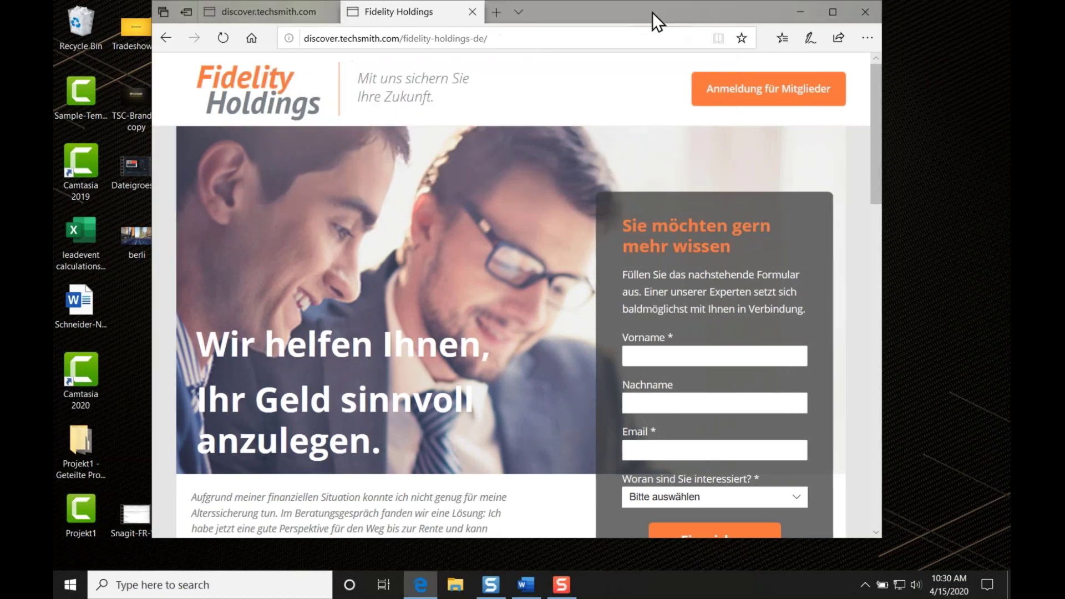
pyautogui.moveTo(652, 12); pyautogui.dragTo(548, 16)
pyautogui.moveTo(789, 20); pyautogui.dragTo(911, 16)
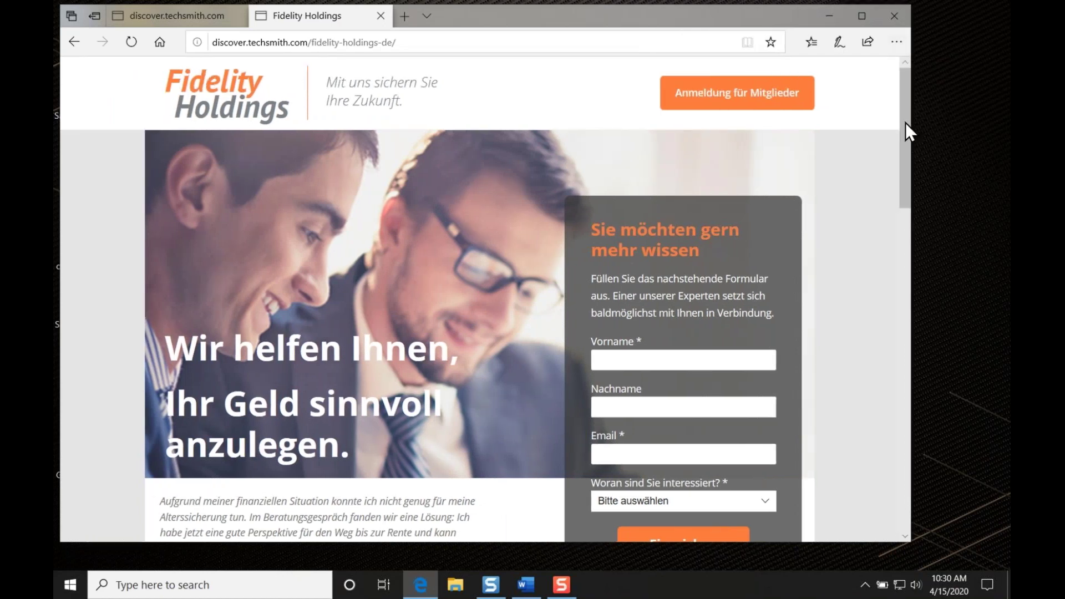
pyautogui.moveTo(906, 125); pyautogui.dragTo(910, 125)
pyautogui.hotkey('ctrl', 'Tab')
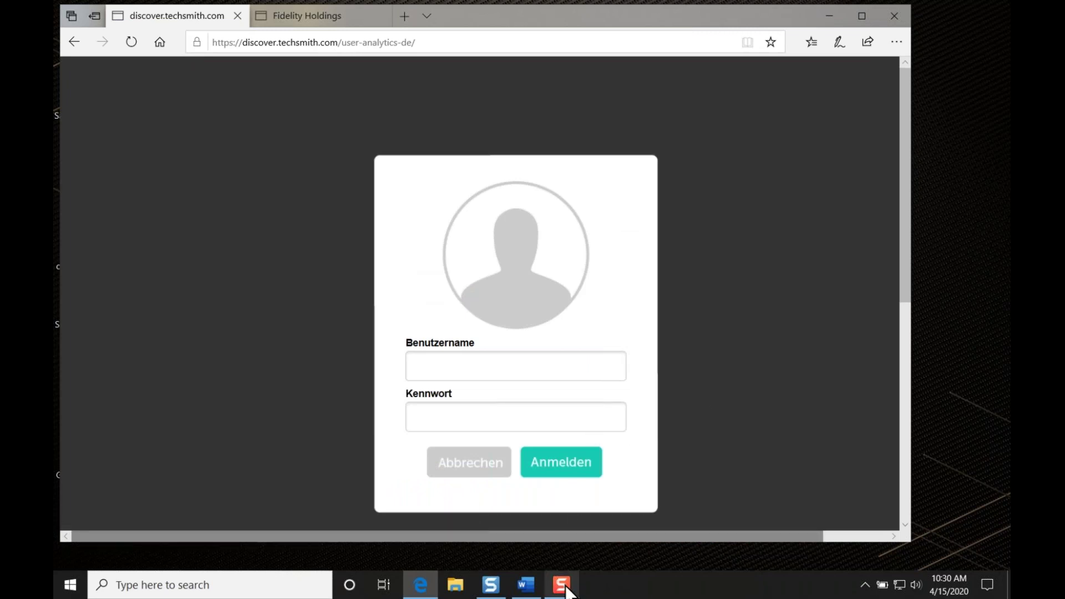
# Bring up the Snagit capture window, start a video capture, and frame a 1182 x 780 pixel area around the login form.
pyautogui.moveTo(566, 591)
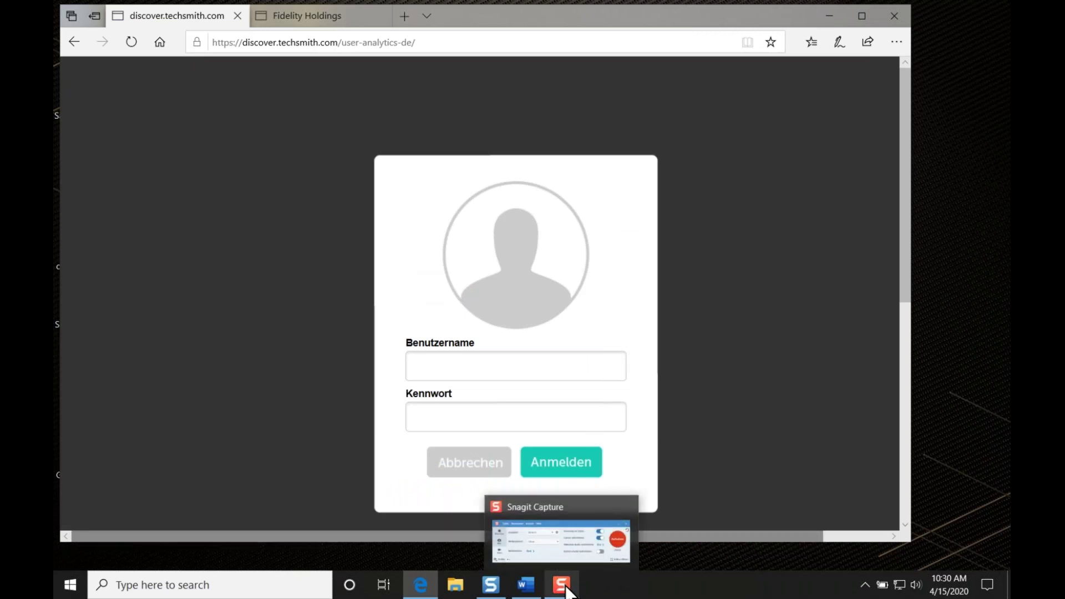
pyautogui.click(587, 507)
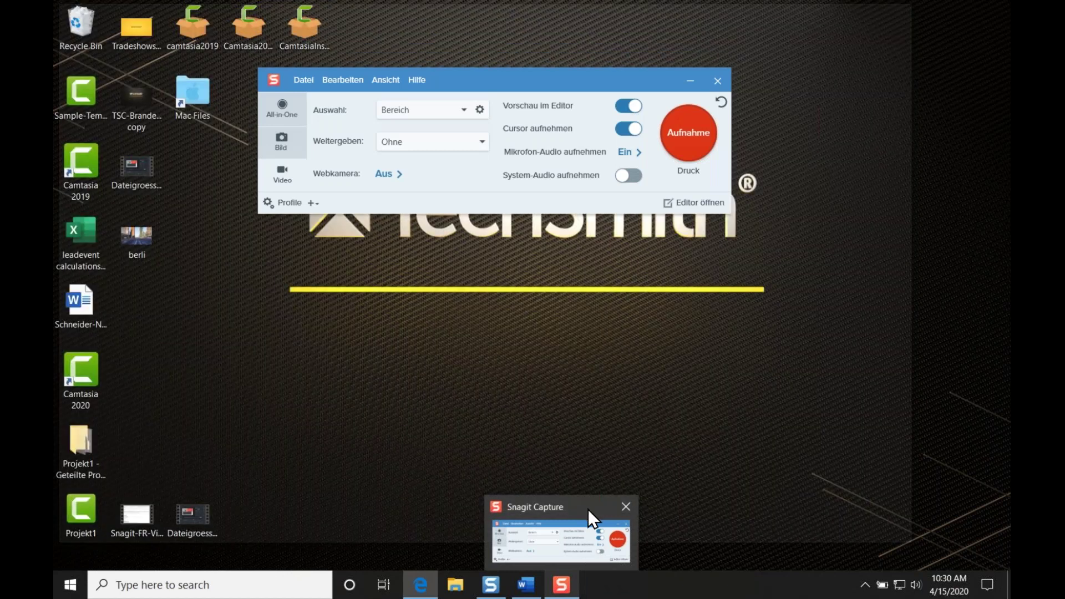
pyautogui.click(588, 509)
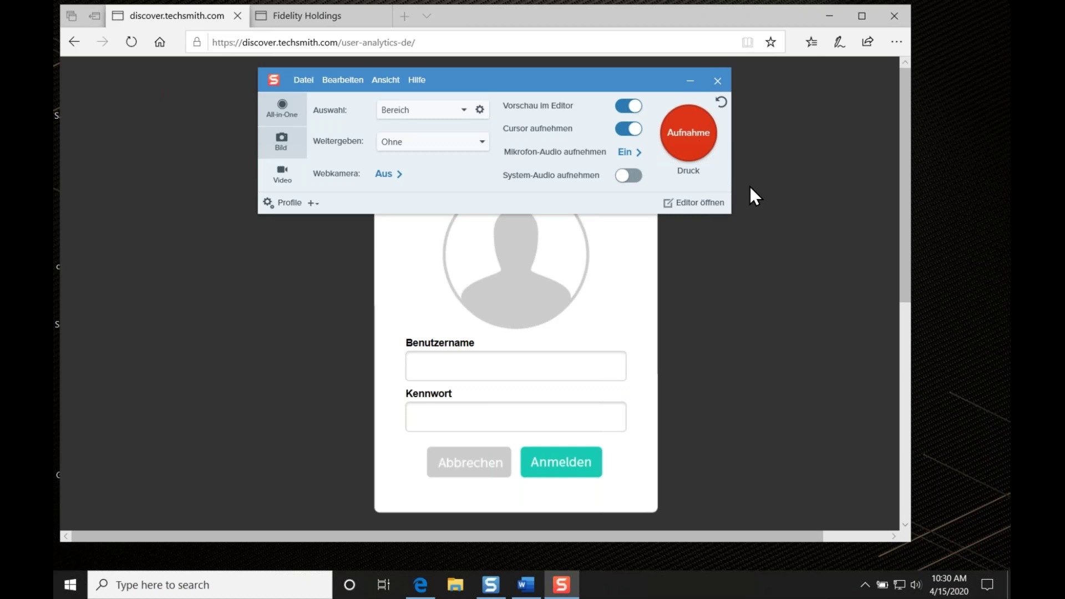
pyautogui.press('Print')
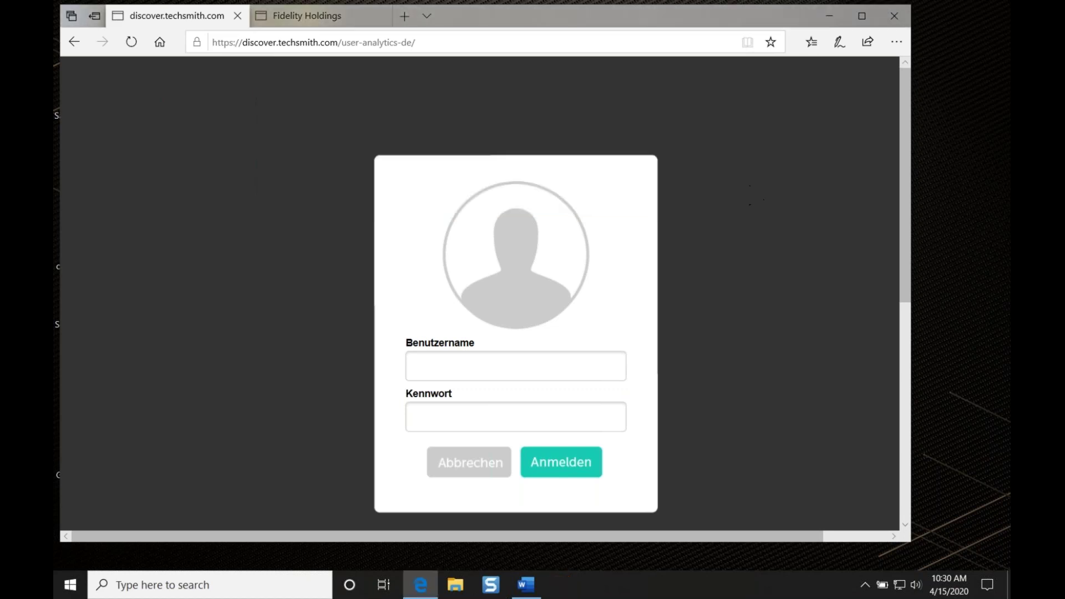
pyautogui.moveTo(835, 75); pyautogui.dragTo(160, 521)
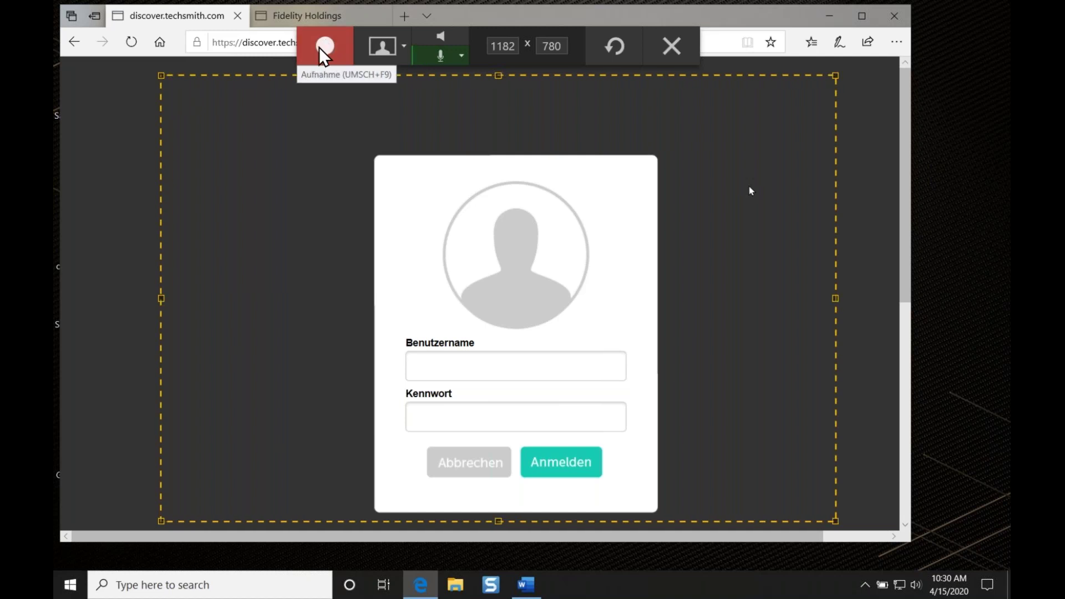
# Preview the webcam image in the capture area, turn it back off, and try the system audio option.
pyautogui.click(383, 48)
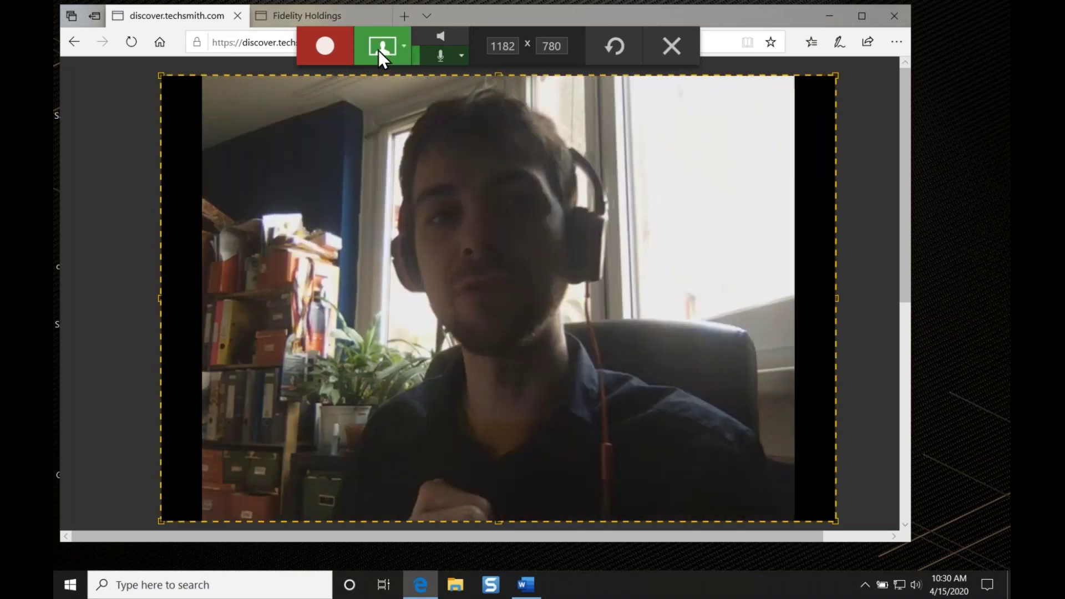
pyautogui.click(380, 50)
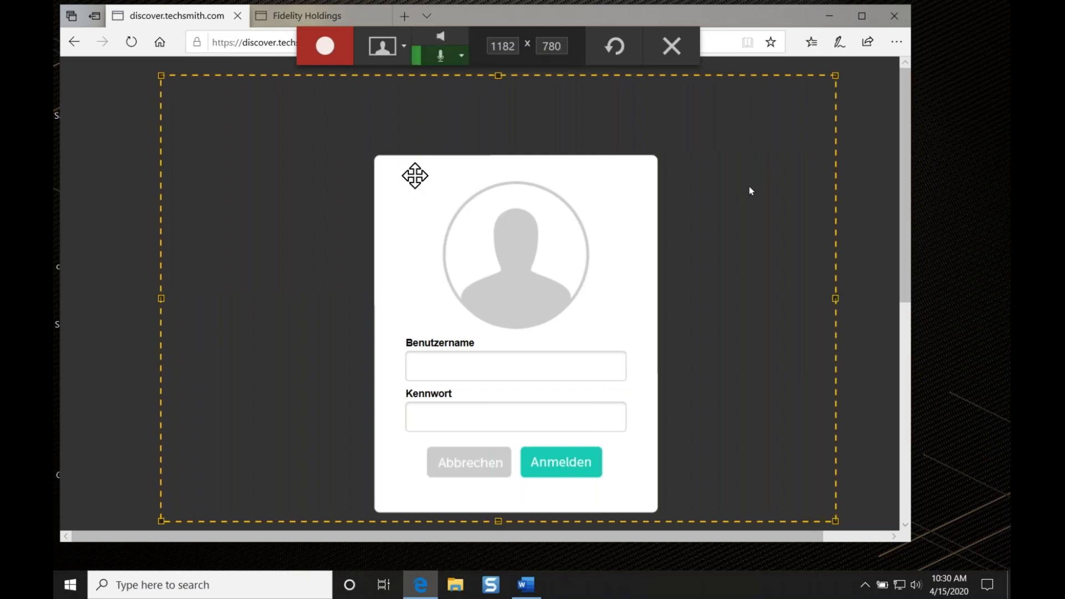
pyautogui.click(441, 40)
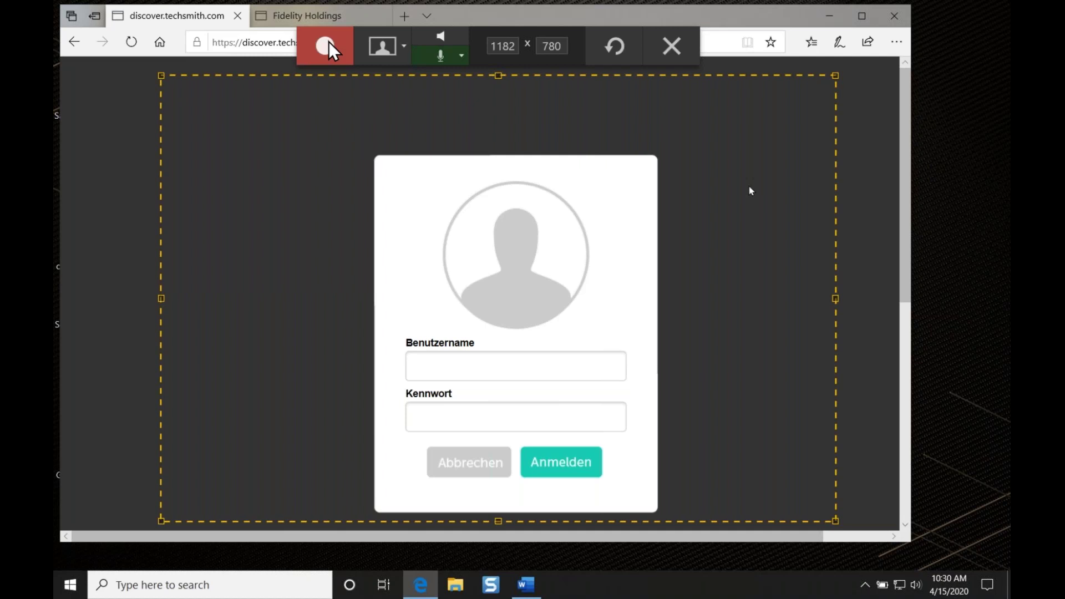
# Start recording the framed area and sign in through the login form to open the dashboard.
pyautogui.click(329, 54)
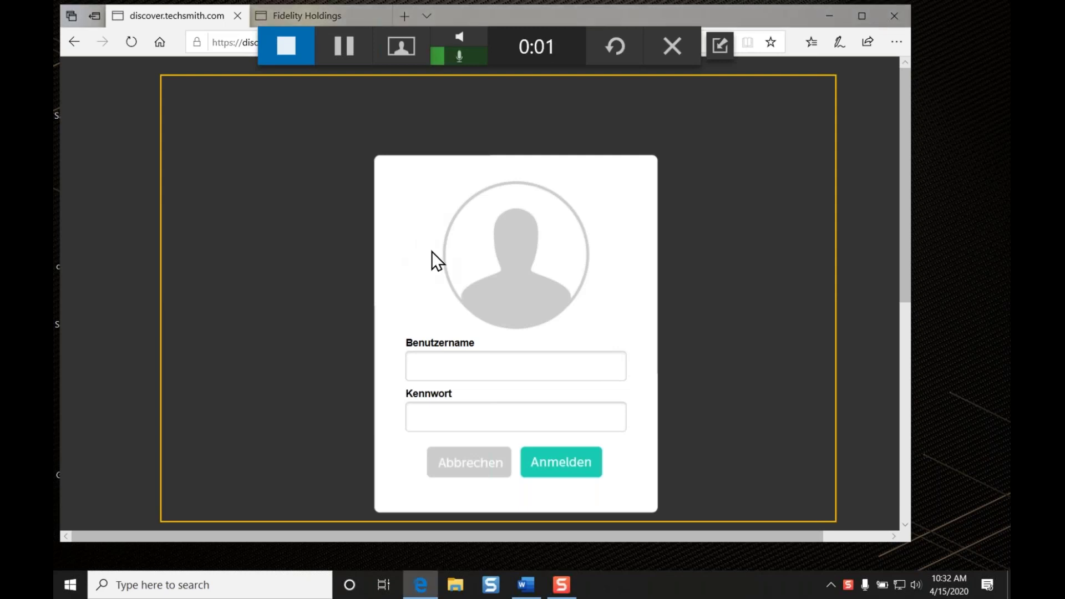
pyautogui.scroll(-1, 424, 243)
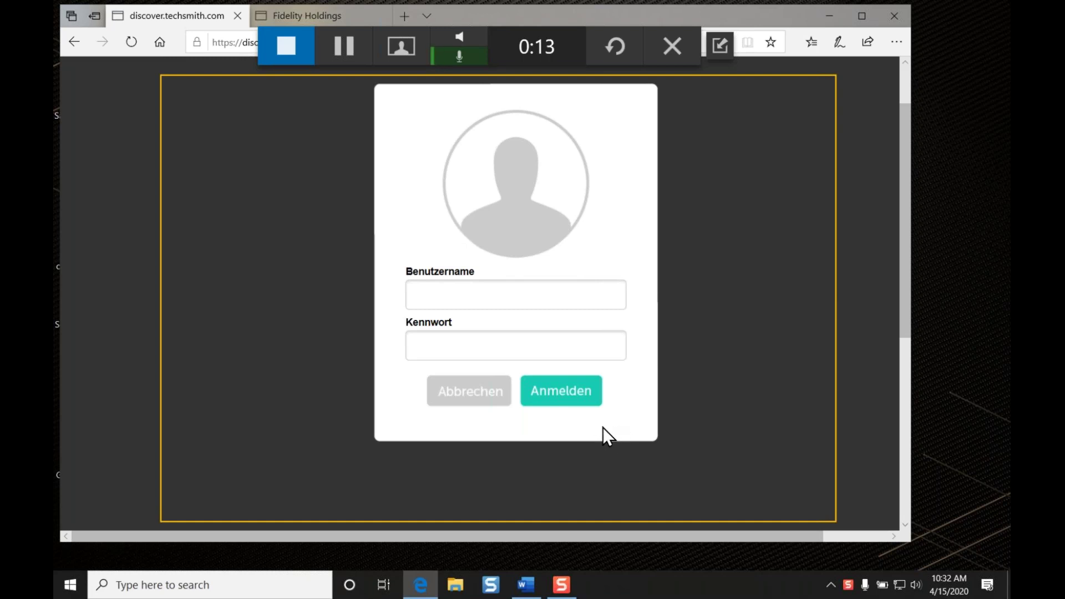
pyautogui.click(565, 398)
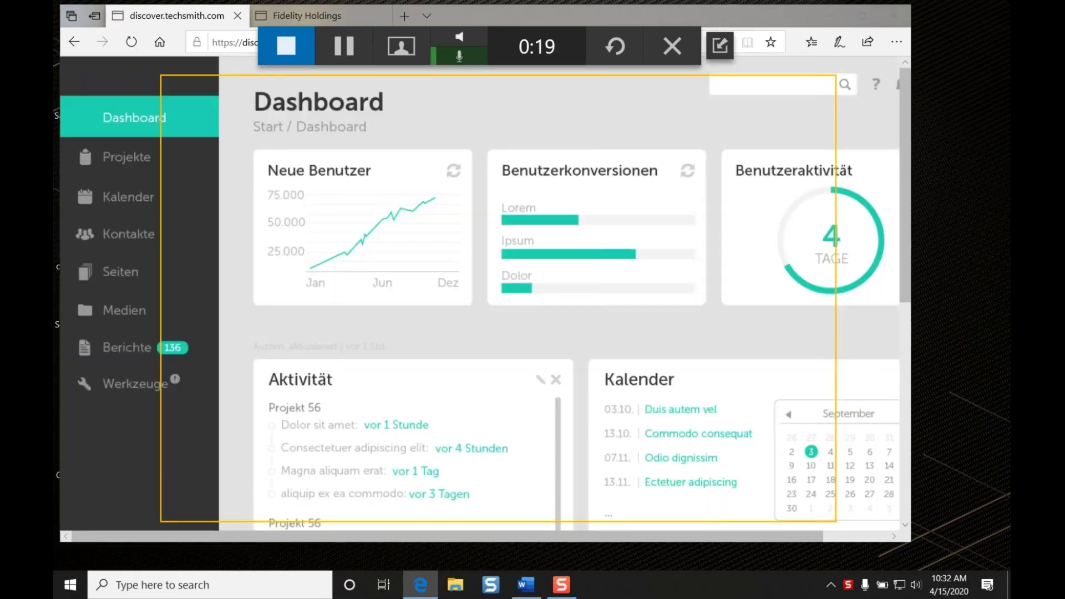
# Move the browser window into the recorded area and generate a bar chart report from the Berichte page.
pyautogui.moveTo(723, 23); pyautogui.dragTo(825, 86)
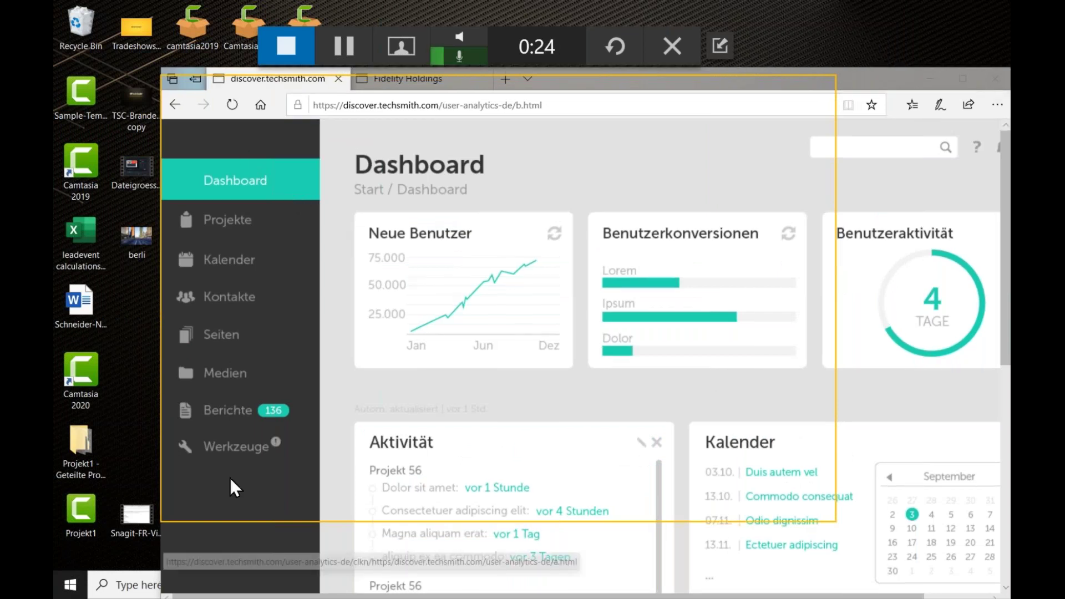
pyautogui.click(228, 411)
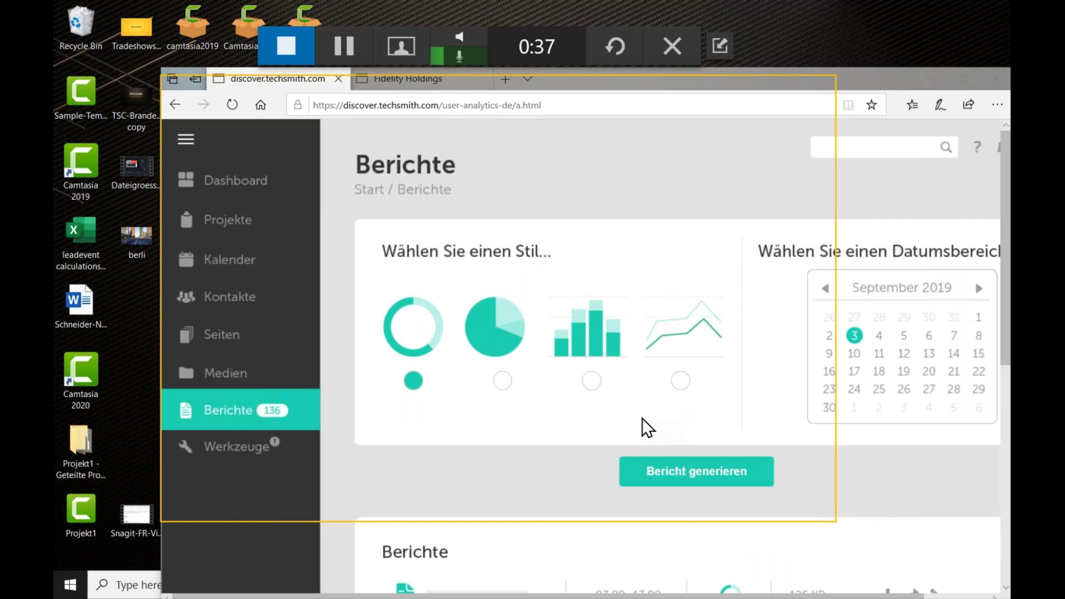
pyautogui.click(591, 382)
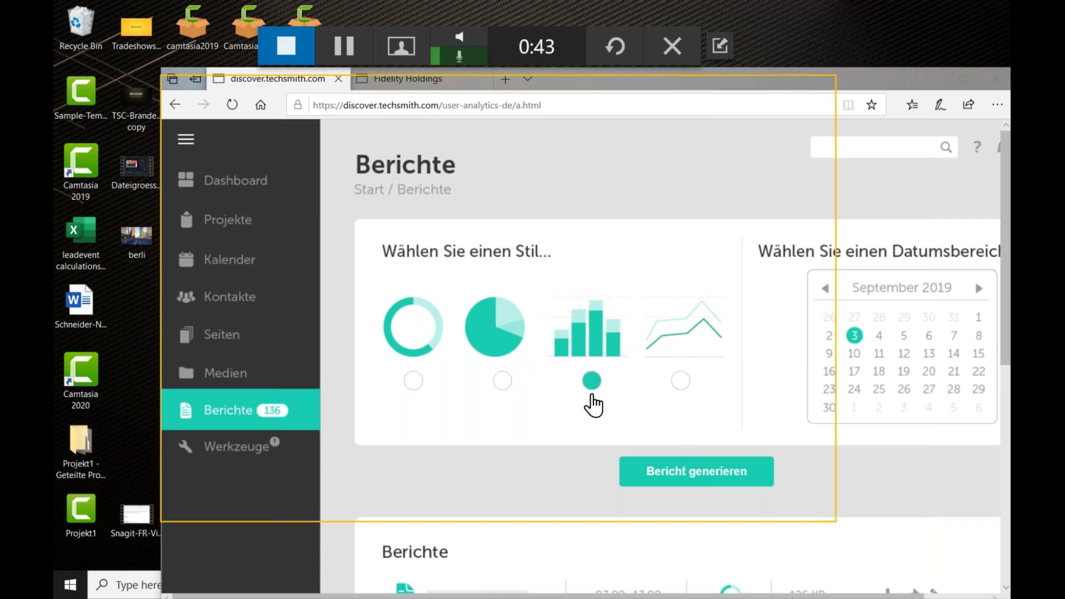
pyautogui.click(698, 478)
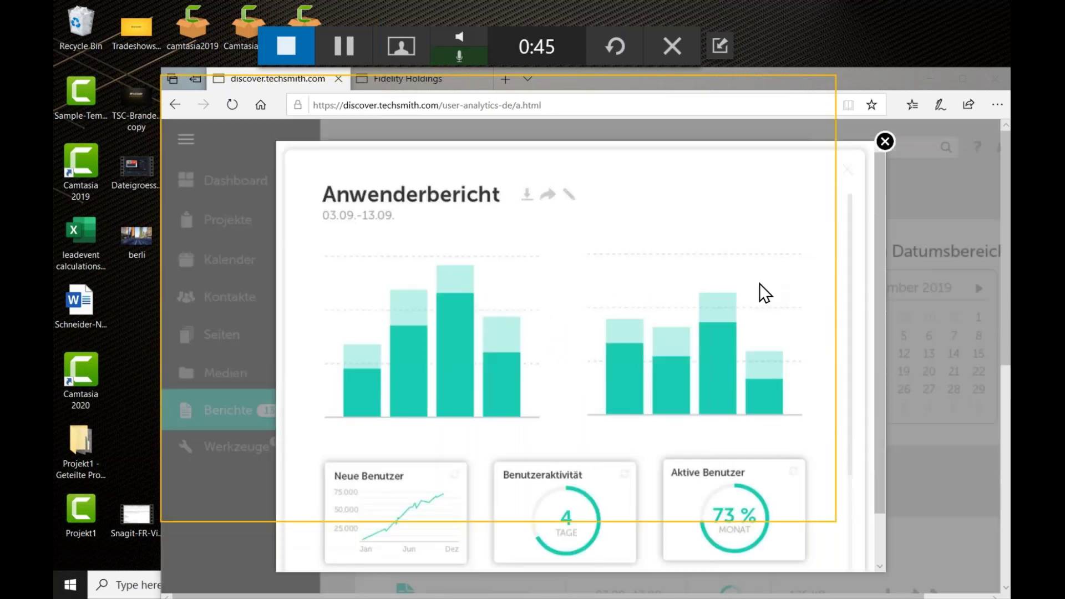
# Shift the browser window so the report sits within the capture frame, and stop the video recording.
pyautogui.moveTo(881, 75); pyautogui.dragTo(849, 55)
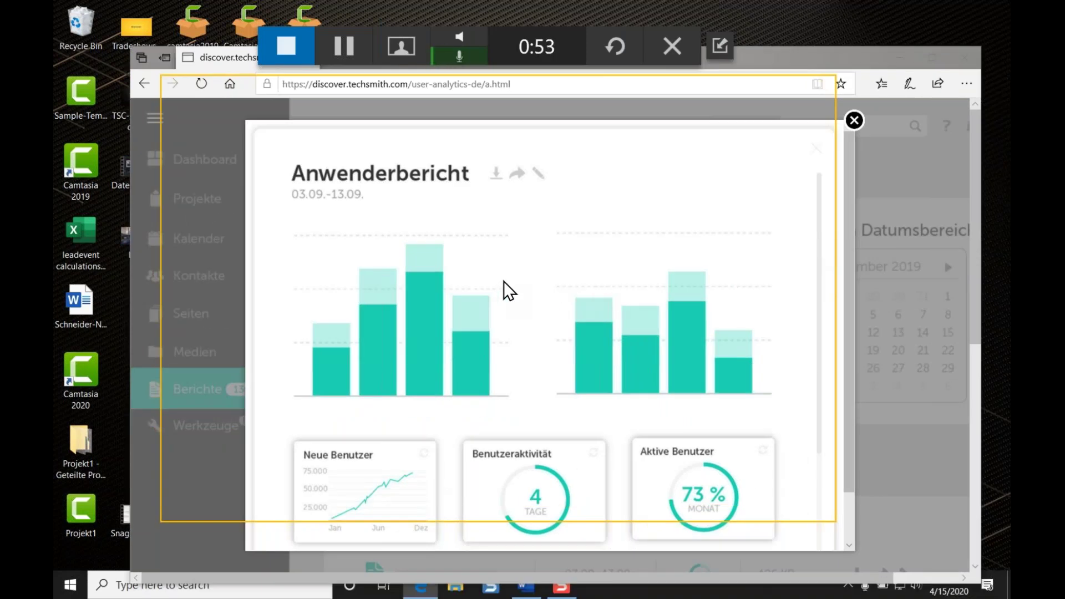
pyautogui.click(401, 51)
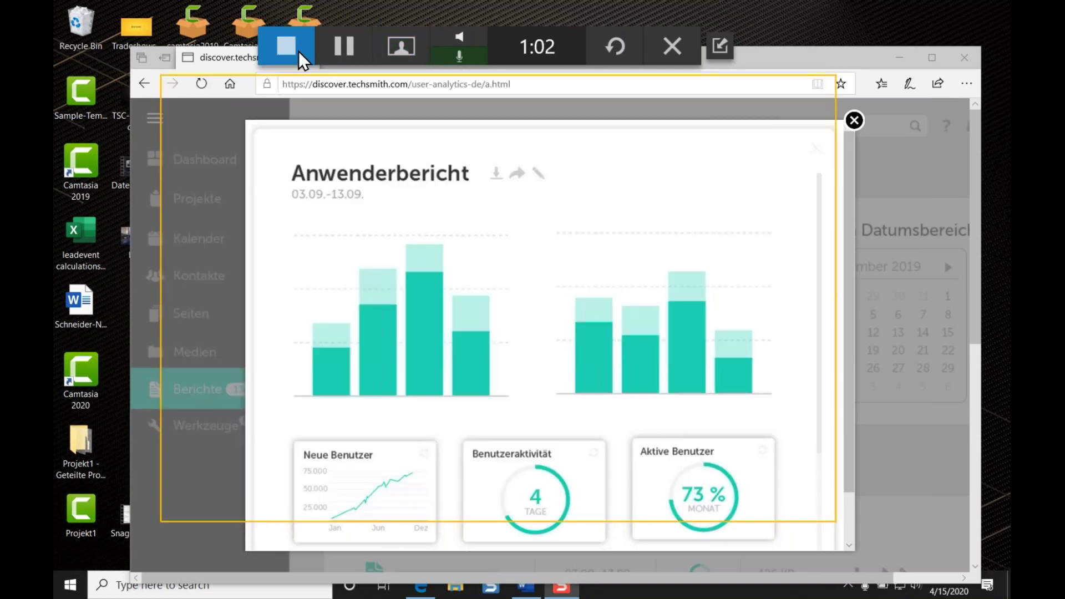
pyautogui.click(299, 51)
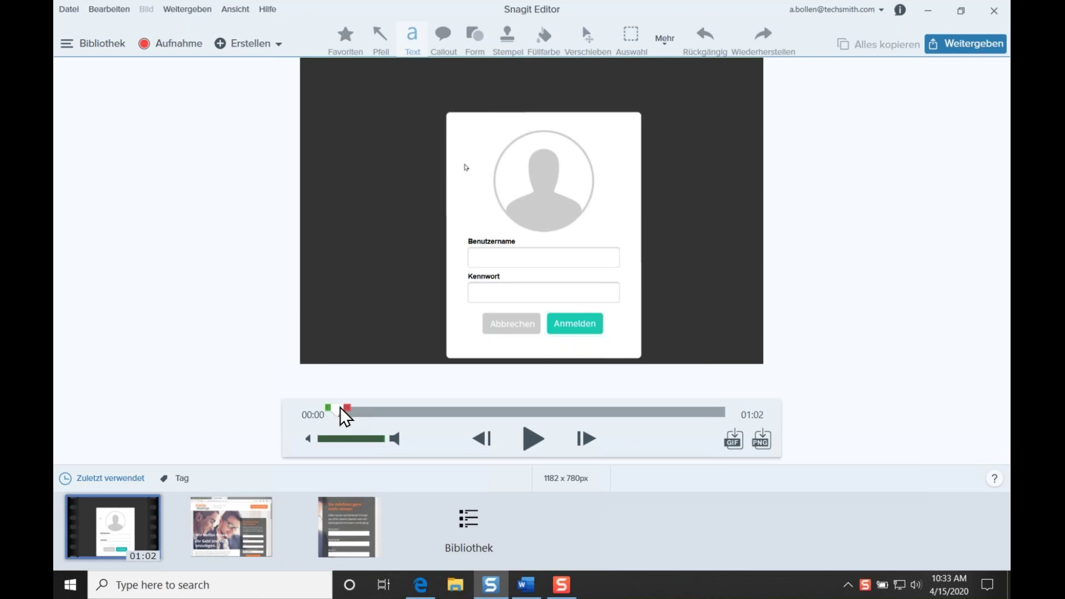
# Scrub through the recorded video in the editor, to the dashboard at 00:21 and the report style selection at 00:43.
pyautogui.moveTo(344, 413); pyautogui.dragTo(470, 417)
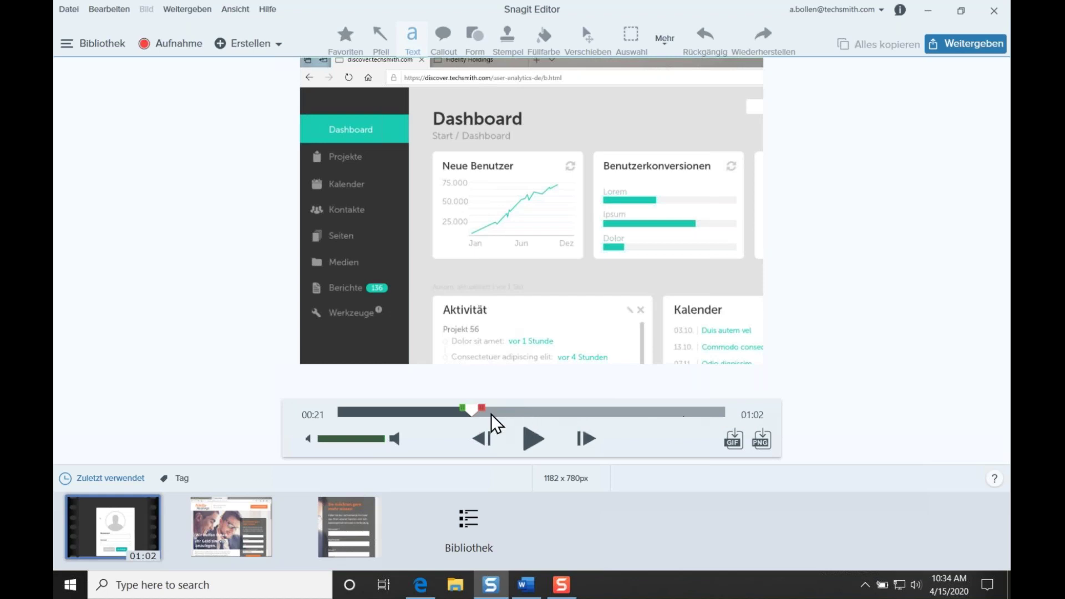
pyautogui.click(471, 411)
pyautogui.moveTo(472, 413); pyautogui.dragTo(613, 422)
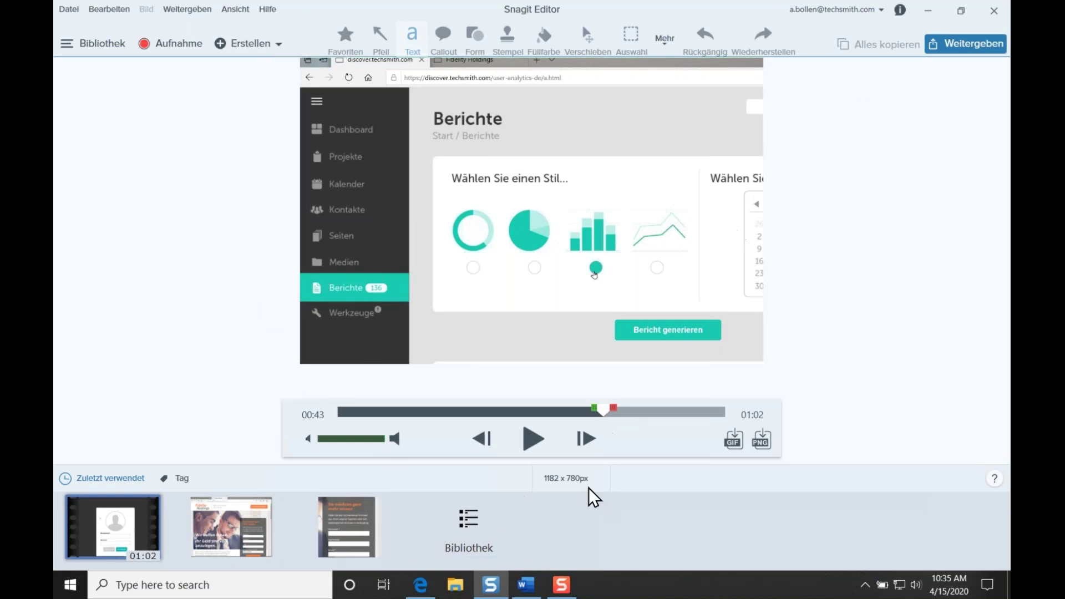
# Bring up the Snagit capture window in All-in-One mode and minimise the editor and browser to clear the desktop.
pyautogui.click(562, 585)
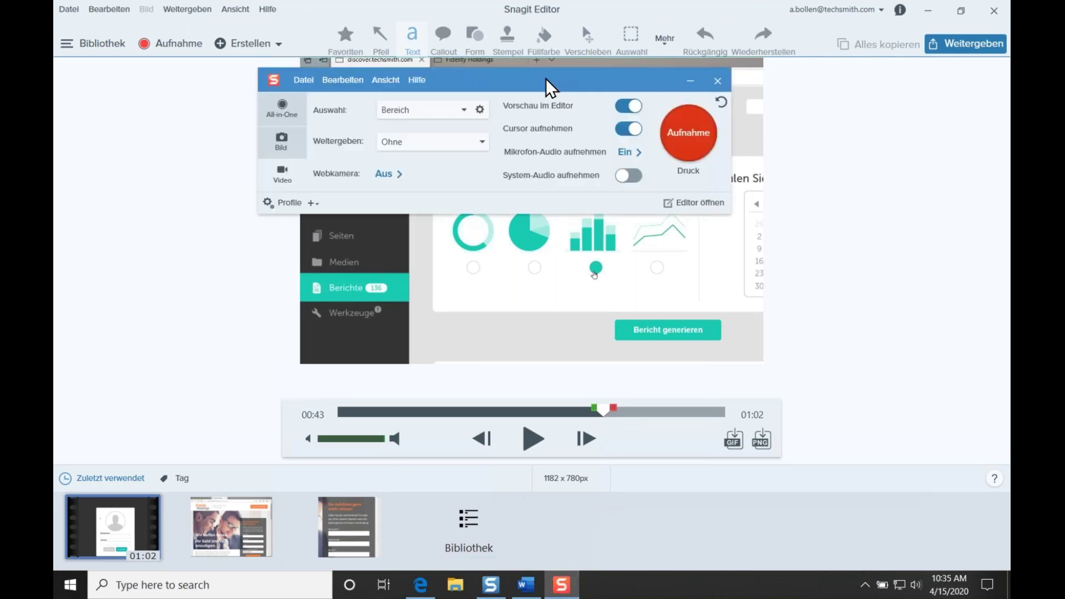
pyautogui.moveTo(549, 86); pyautogui.dragTo(552, 104)
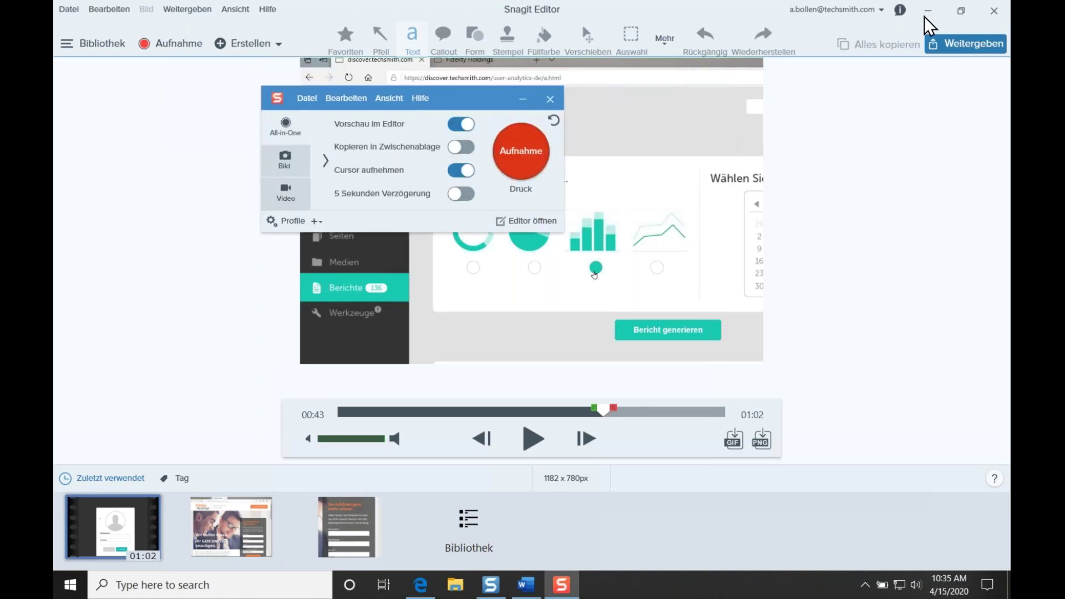
pyautogui.press('Print')
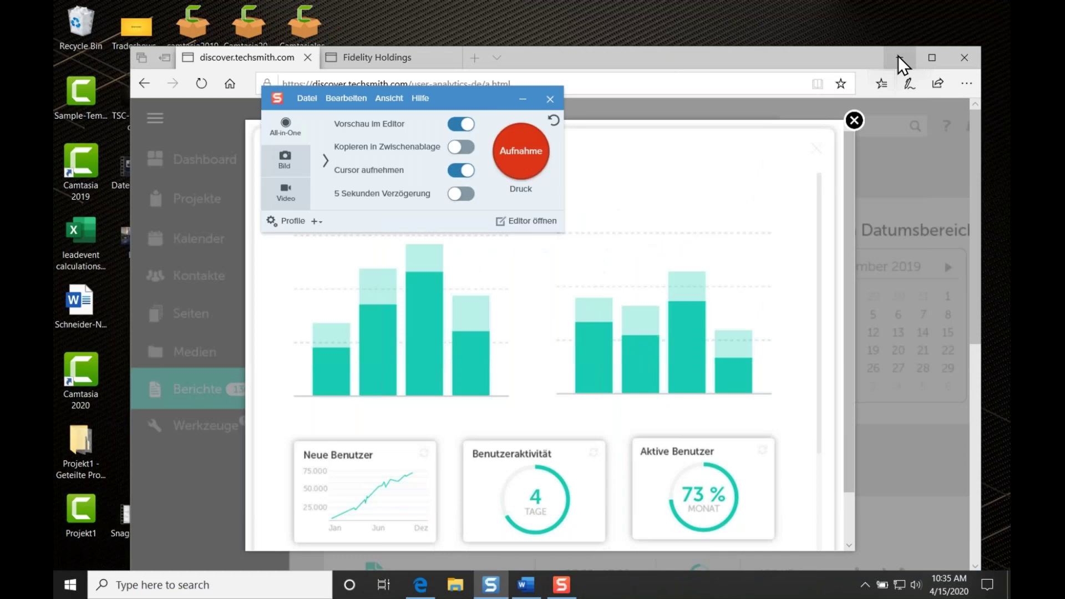
pyautogui.click(899, 57)
pyautogui.moveTo(475, 92); pyautogui.dragTo(605, 74)
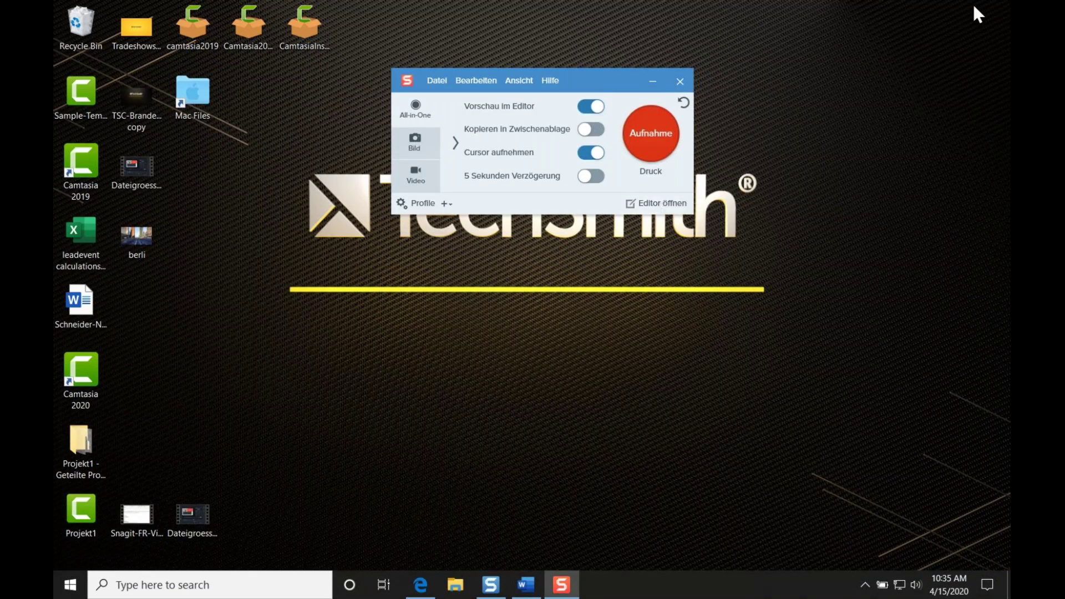
pyautogui.click(957, 396)
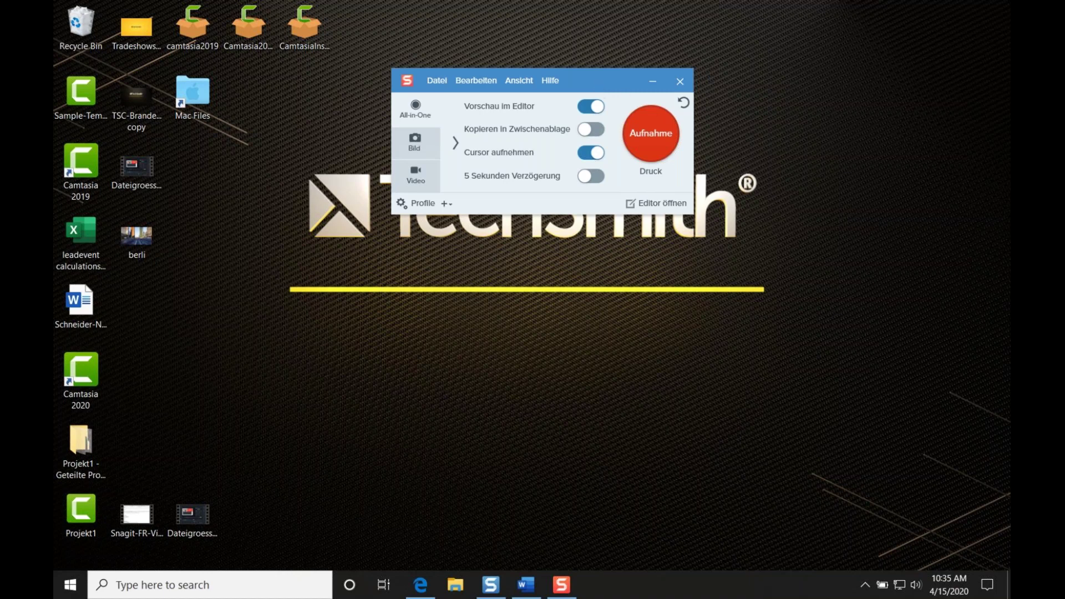
pyautogui.moveTo(599, 84); pyautogui.dragTo(593, 72)
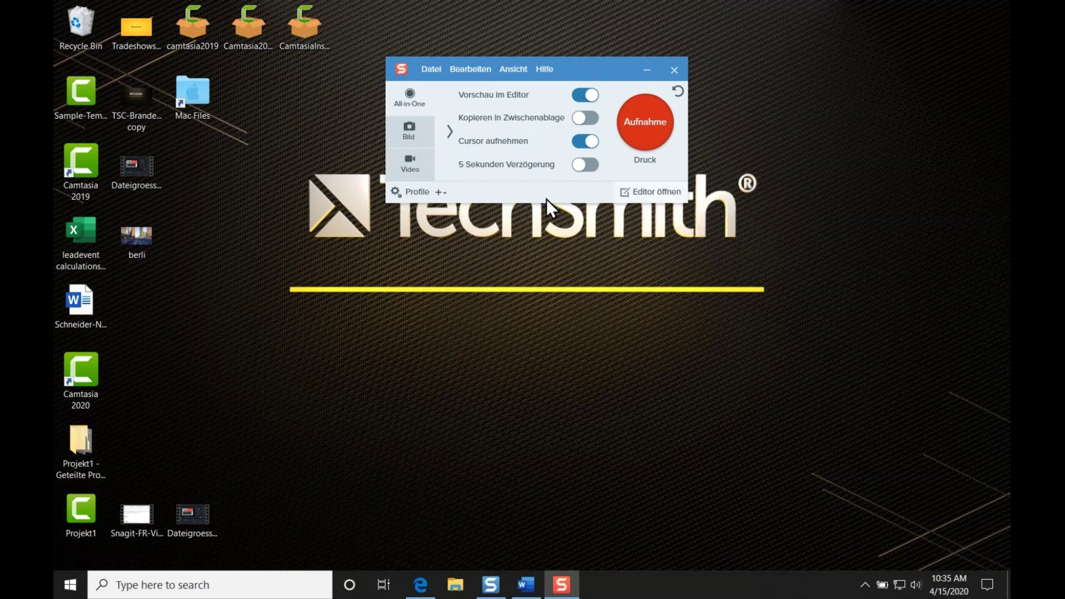
# Expand the list of capture profiles, switch to image capture, and look over the selection options.
pyautogui.click(403, 195)
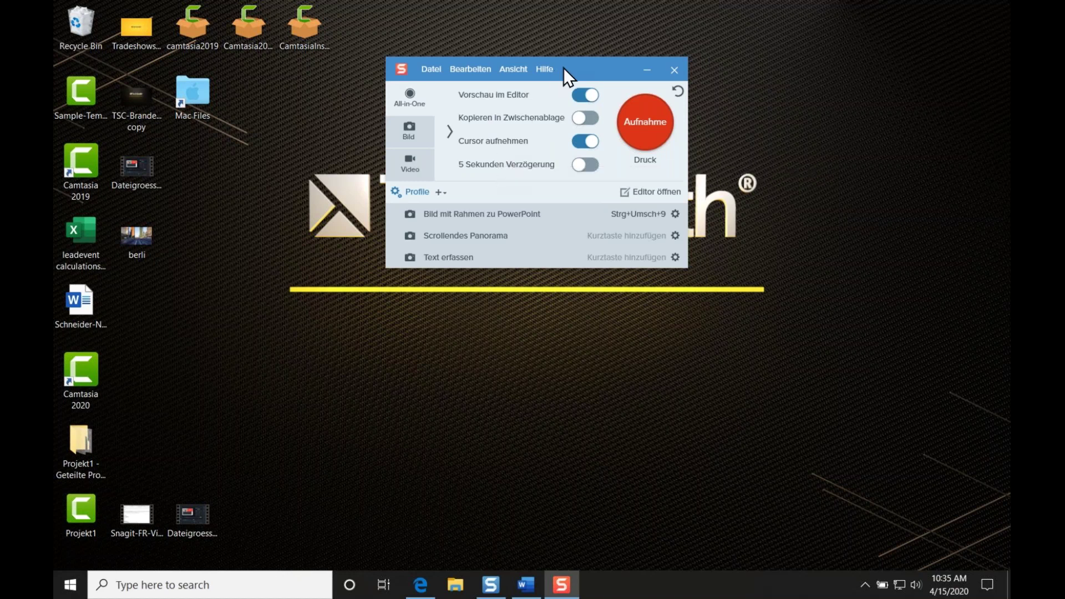
pyautogui.moveTo(577, 67); pyautogui.dragTo(491, 76)
pyautogui.click(332, 135)
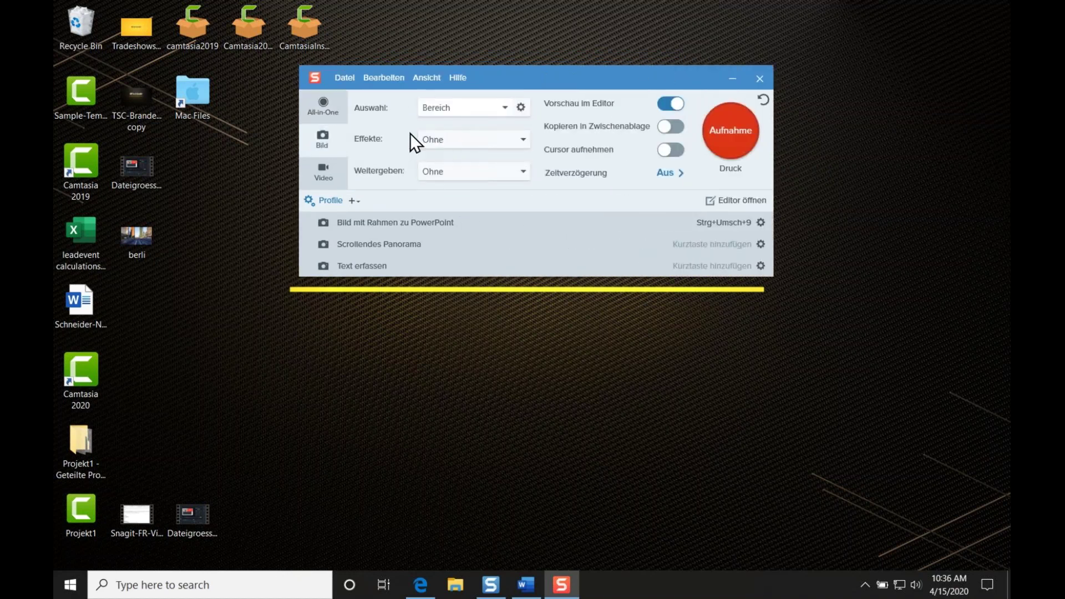
pyautogui.click(491, 110)
pyautogui.click(390, 108)
# Create a new image capture profile and give it the Bild skalieren effect.
pyautogui.click(353, 200)
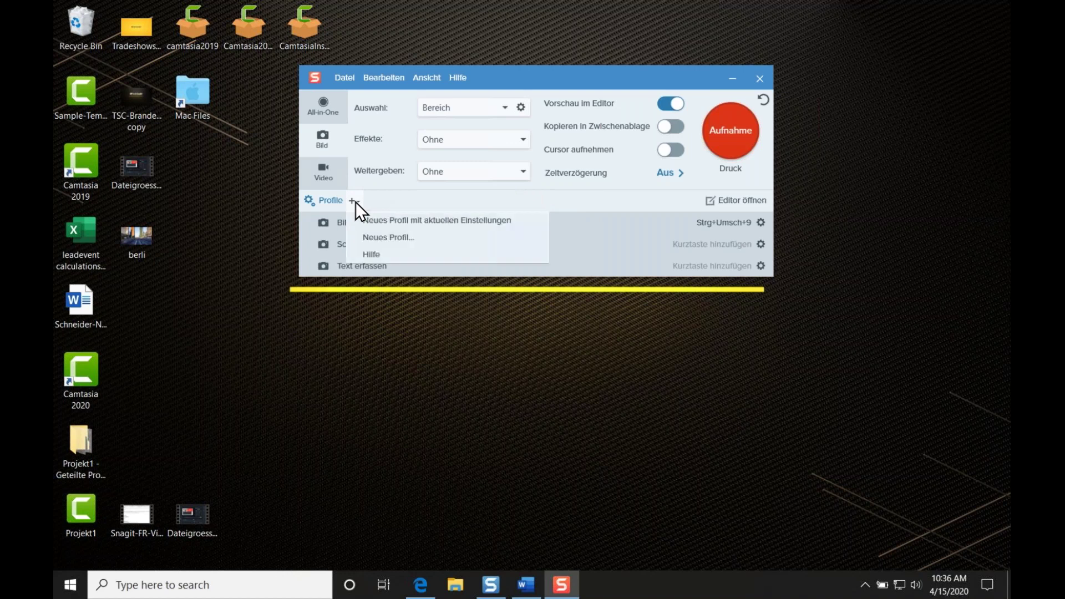
pyautogui.click(407, 237)
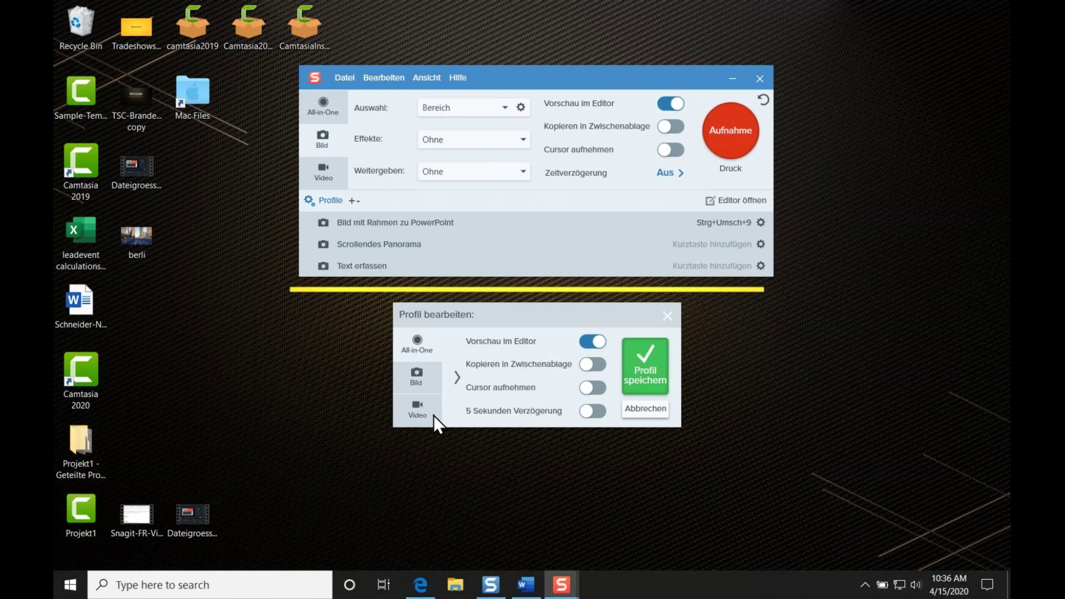
pyautogui.click(417, 378)
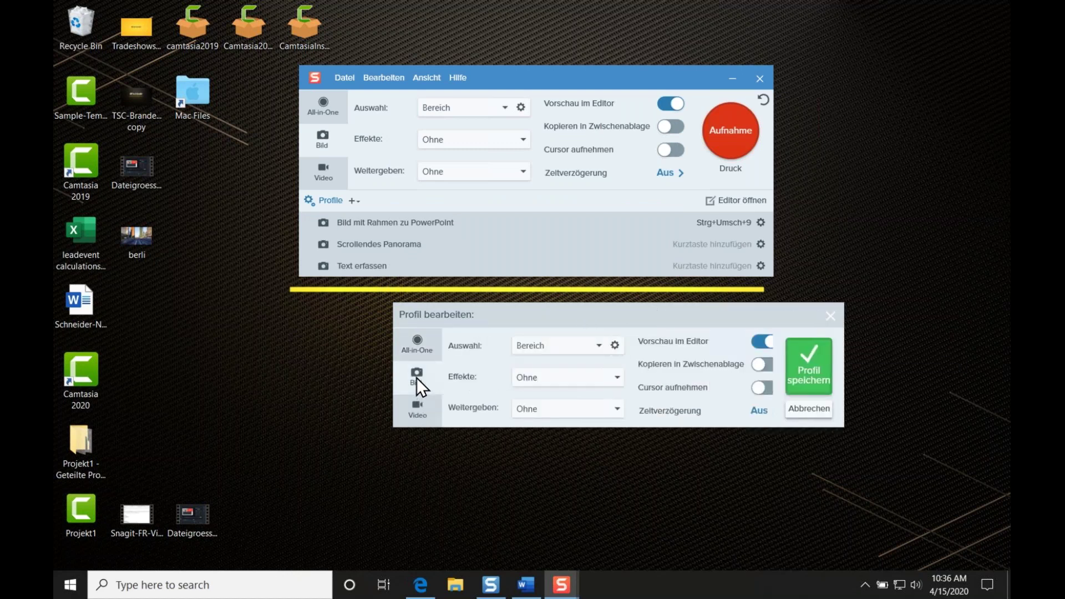
pyautogui.click(558, 377)
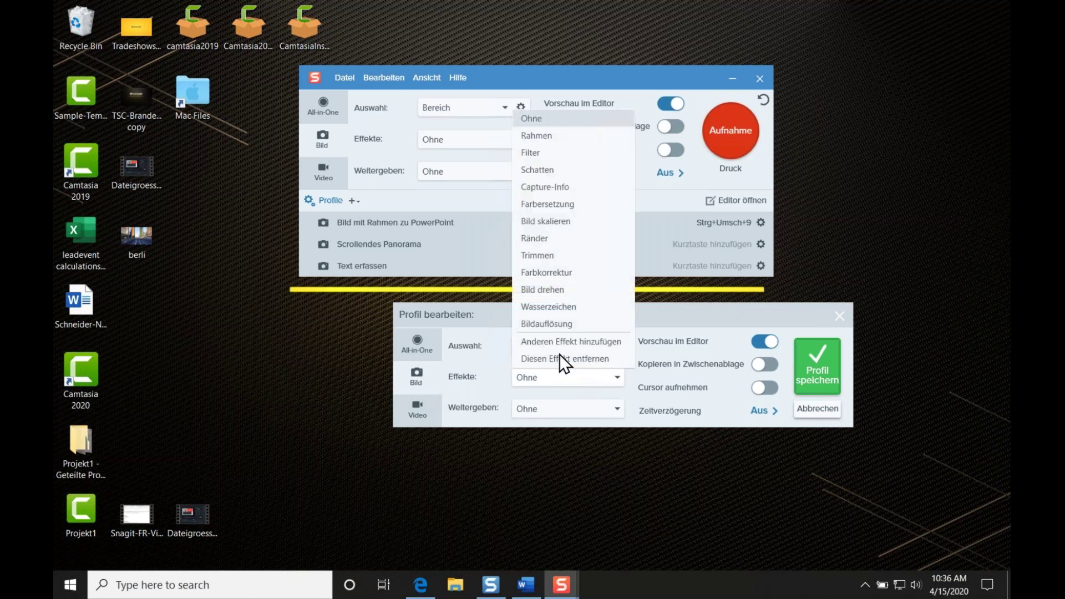
pyautogui.click(562, 219)
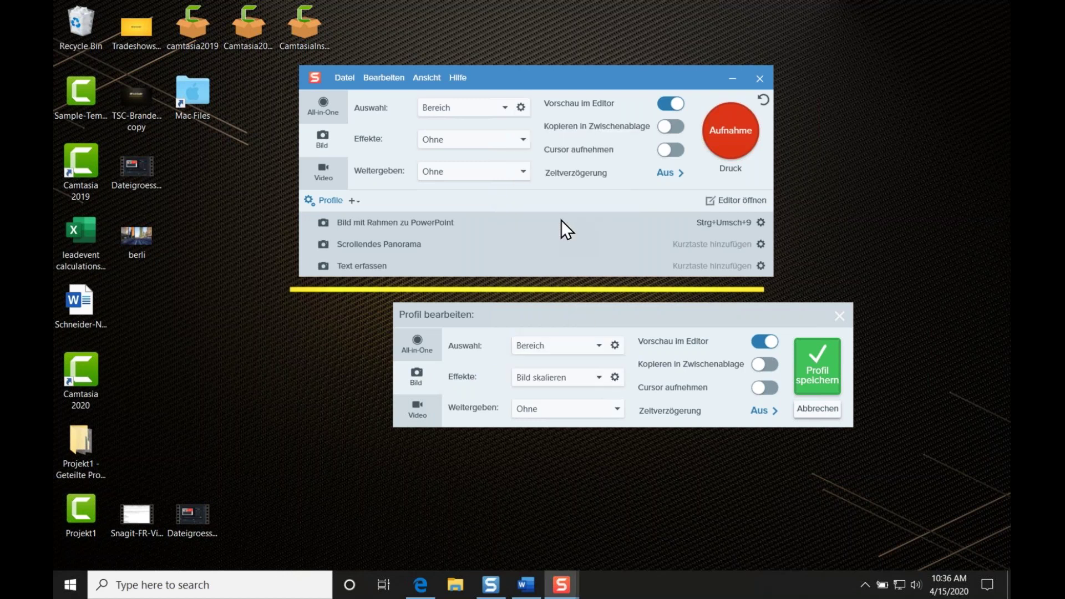
# Set the profile's scaling effect to 20% width with the aspect ratio kept.
pyautogui.click(614, 377)
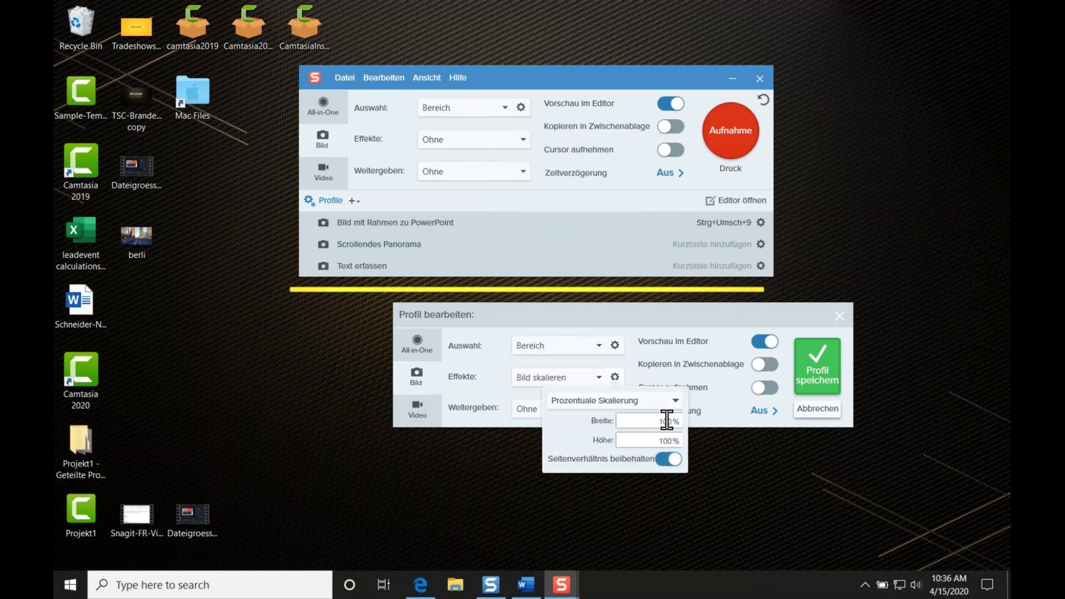
pyautogui.moveTo(660, 422); pyautogui.dragTo(667, 421)
pyautogui.write('2')
pyautogui.click(639, 317)
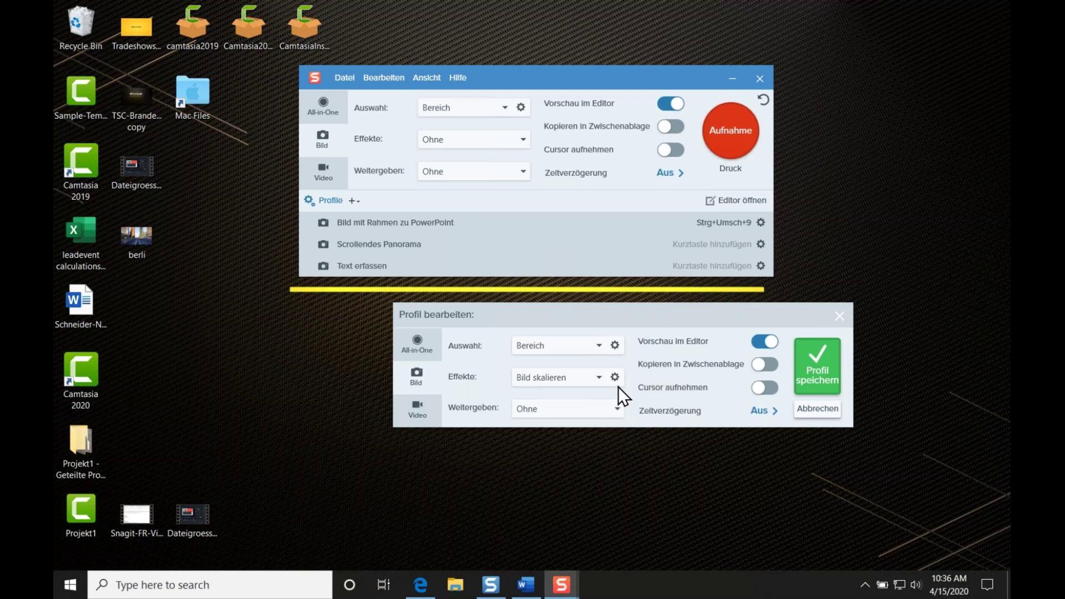
# Turn on cursor capture for the new profile, leave sharing at Ohne, and save the profile.
pyautogui.click(587, 411)
pyautogui.click(541, 28)
pyautogui.click(765, 387)
pyautogui.click(817, 373)
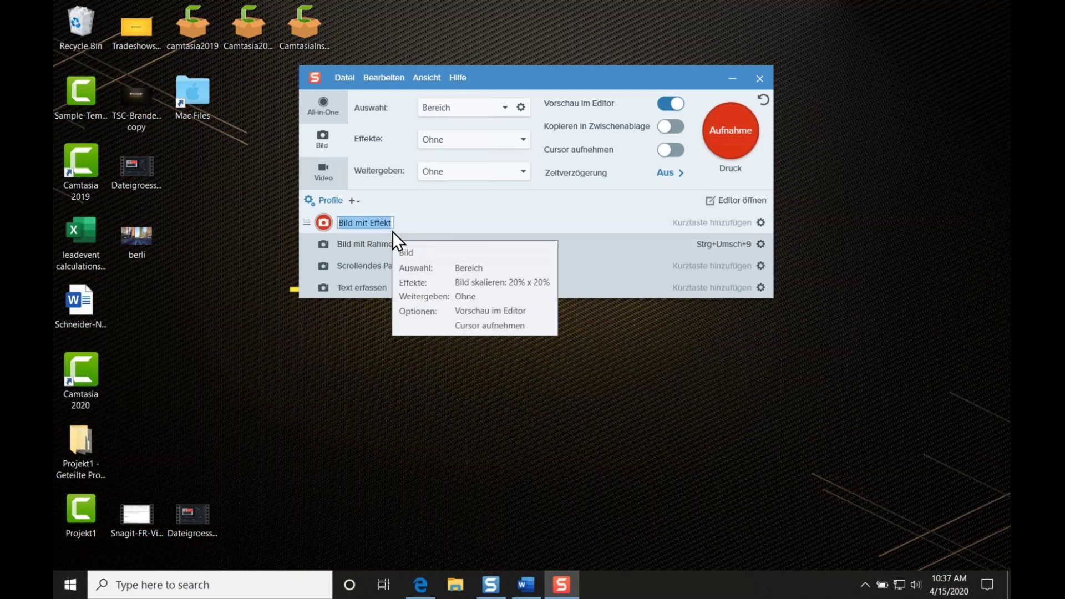
# Name the new profile "Bild mit 20% Skalierung".
pyautogui.write('Bild mit 20%')
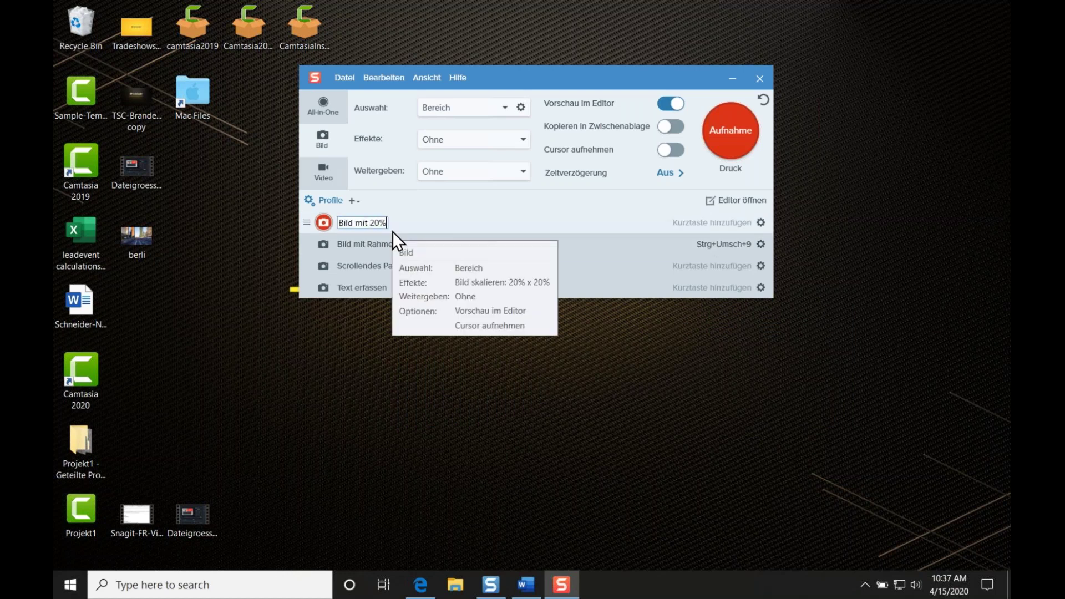
pyautogui.write(' Skalisierung')
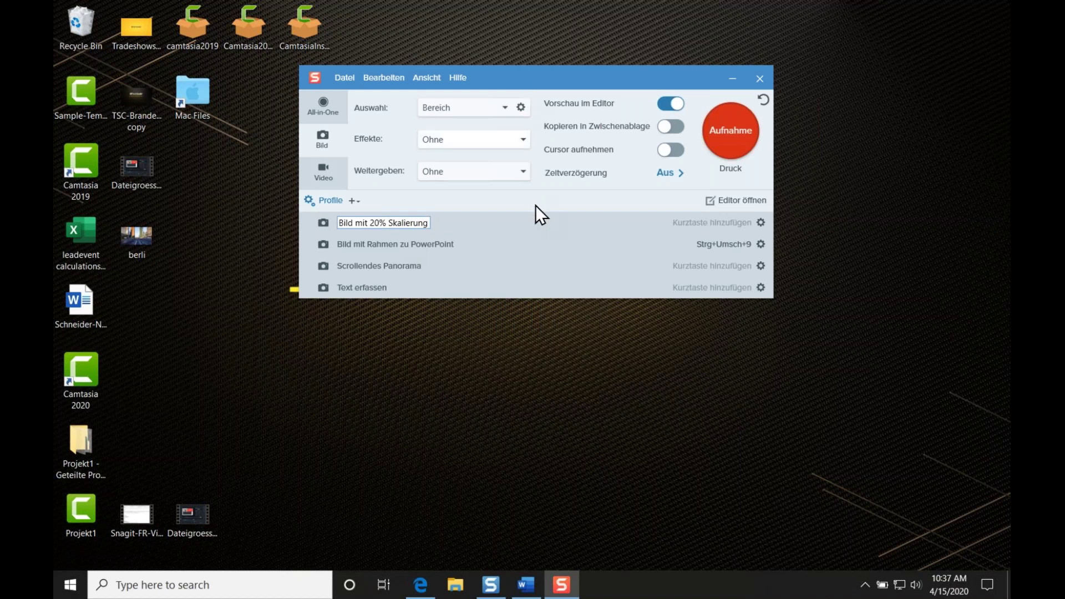
pyautogui.press('Return')
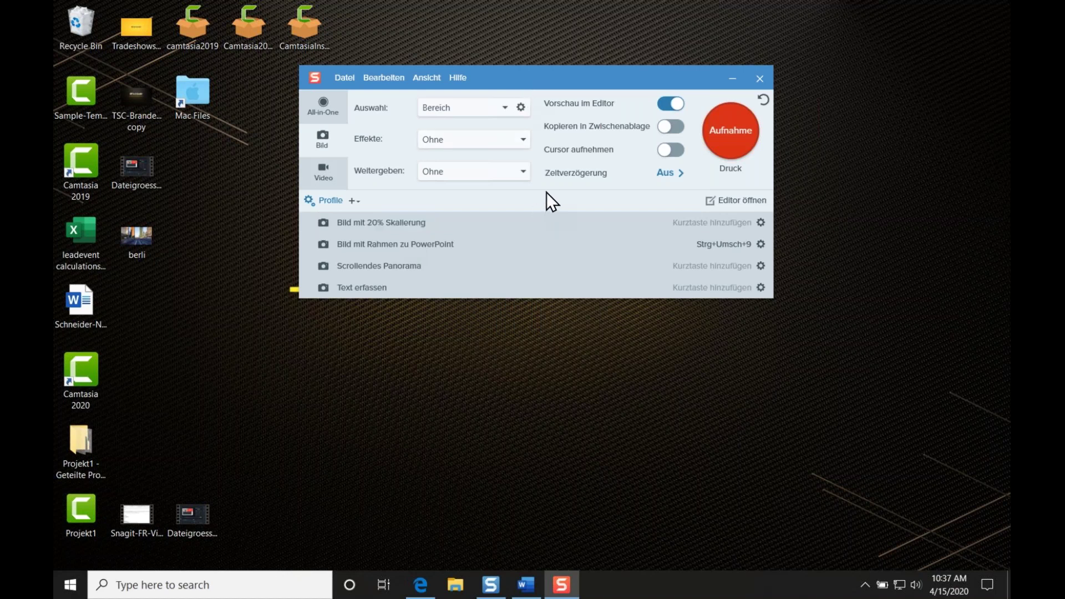
# Collapse and reopen the profile list, and load the settings of the "Bild mit 20% Skalierung" profile.
pyautogui.click(333, 198)
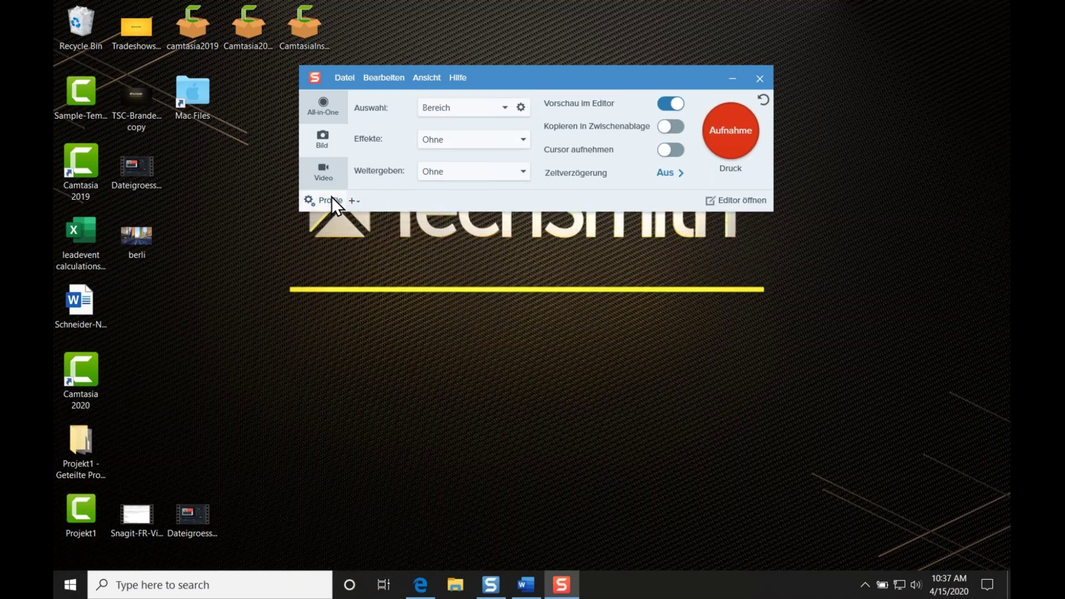
pyautogui.click(332, 199)
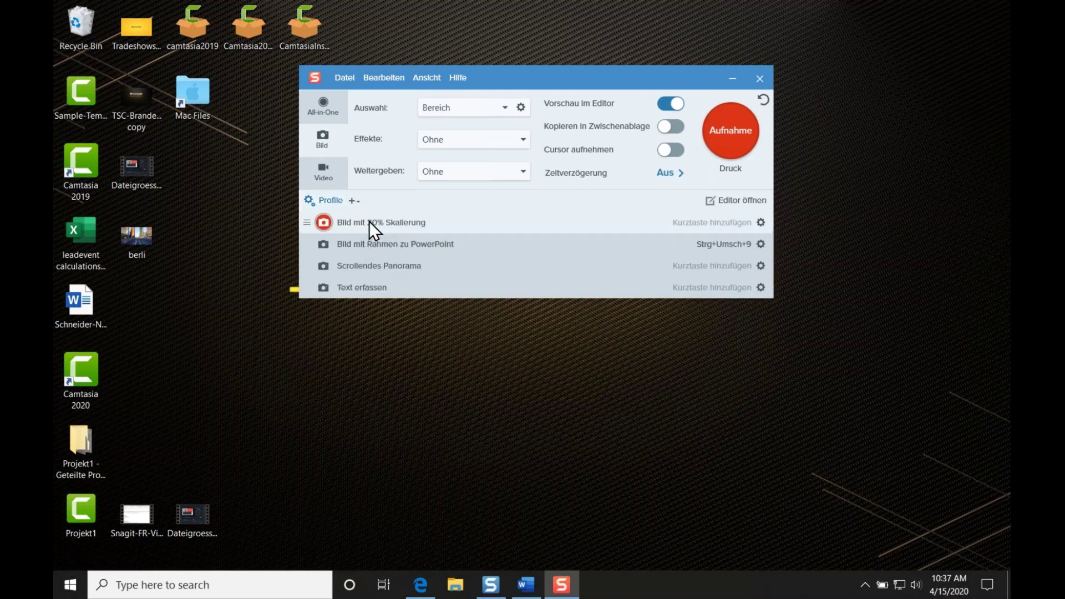
pyautogui.click(452, 221)
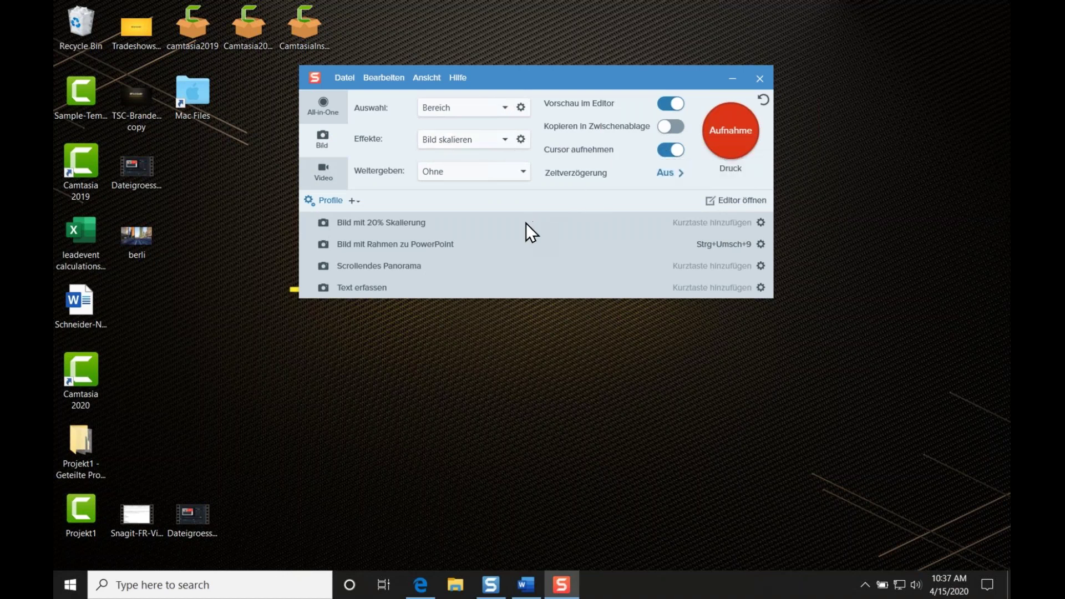
# Assign the shortcut Strg+Umsch+5 to the "Bild mit 20% Skalierung" profile and start a capture with it.
pyautogui.moveTo(523, 223)
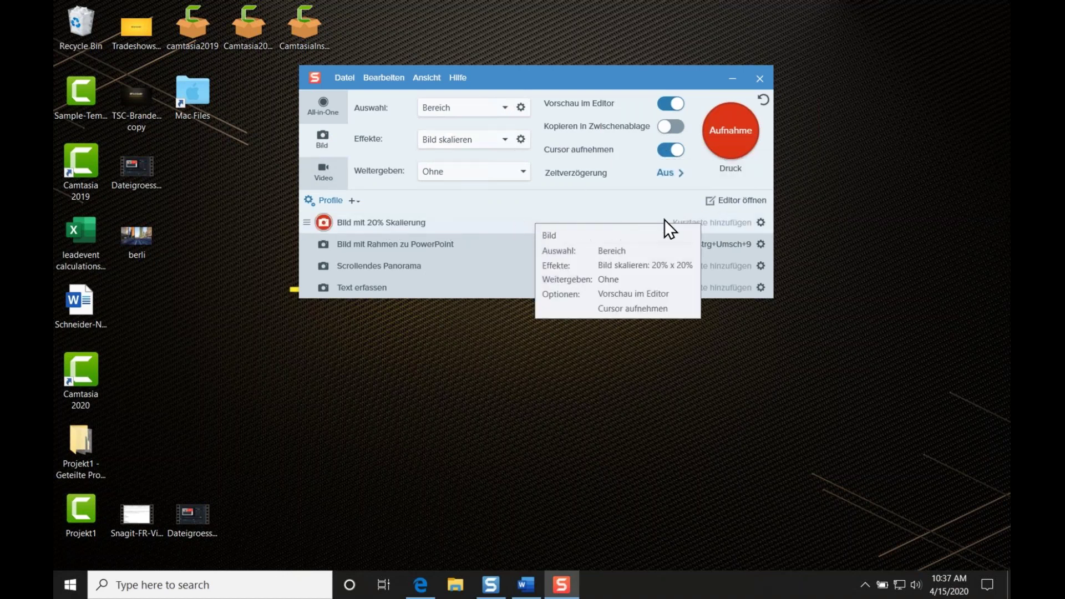
pyautogui.click(709, 221)
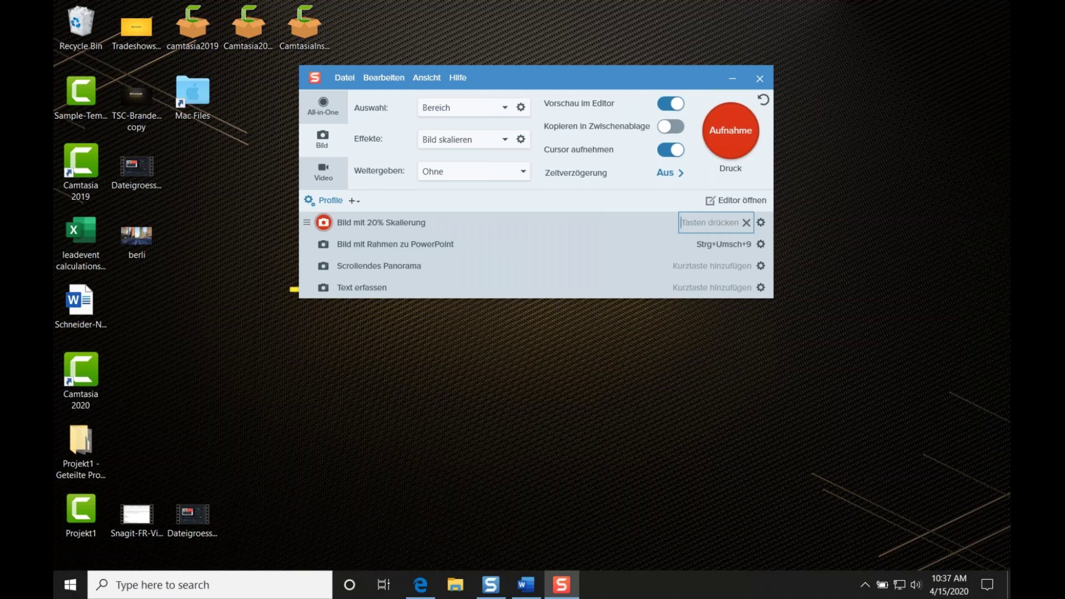
pyautogui.hotkey('ctrl', 'shift', '5')
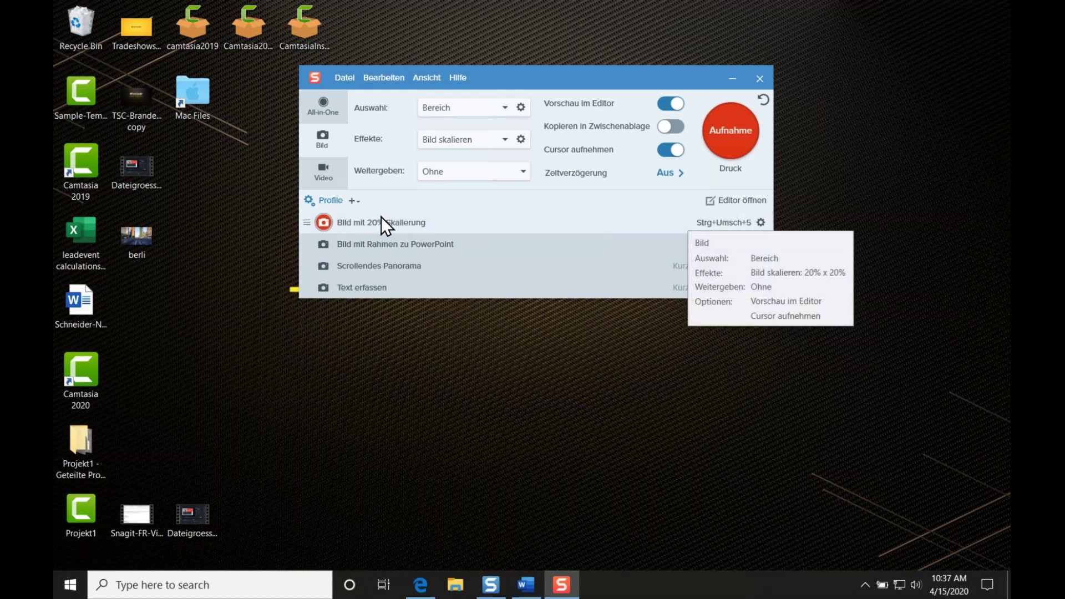
pyautogui.click(326, 224)
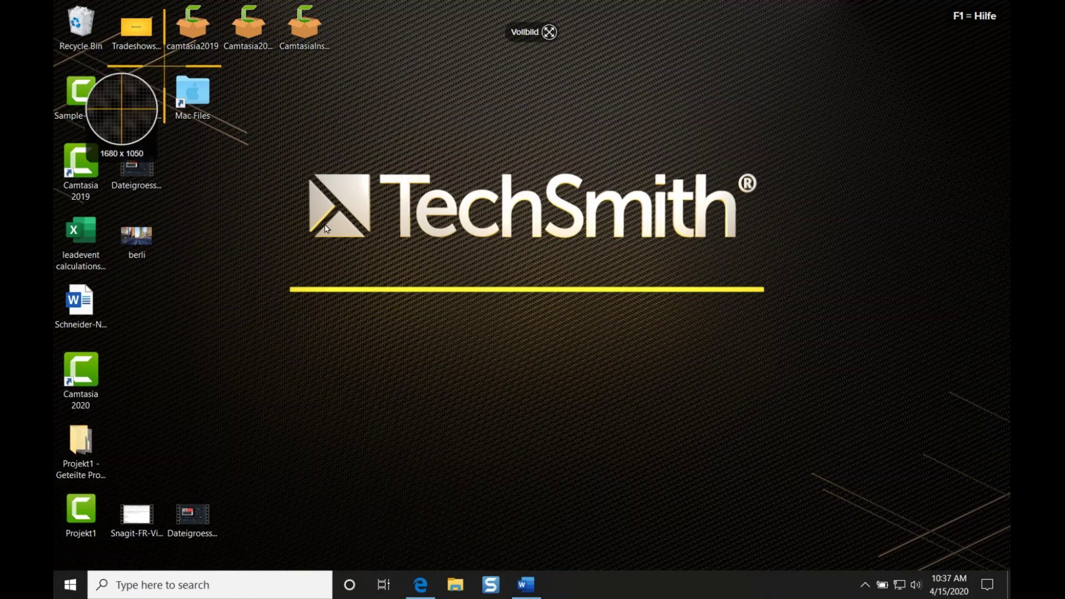
# Capture the upper desktop area with the TechSmith logo using the "Bild mit 20% Skalierung" profile, and minimize the editor.
pyautogui.moveTo(174, 1); pyautogui.dragTo(676, 333)
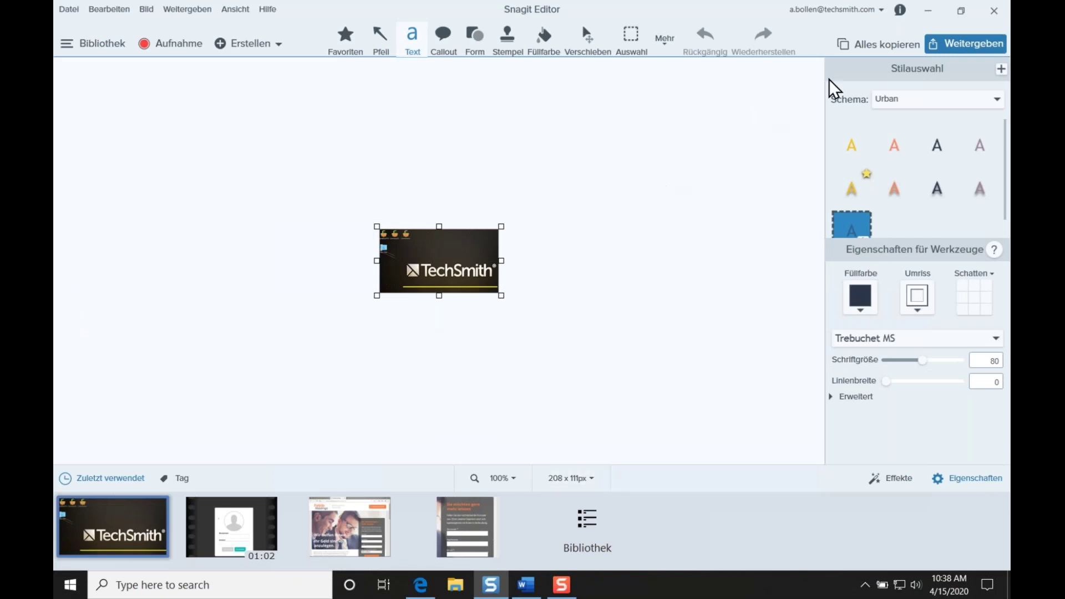
pyautogui.click(927, 10)
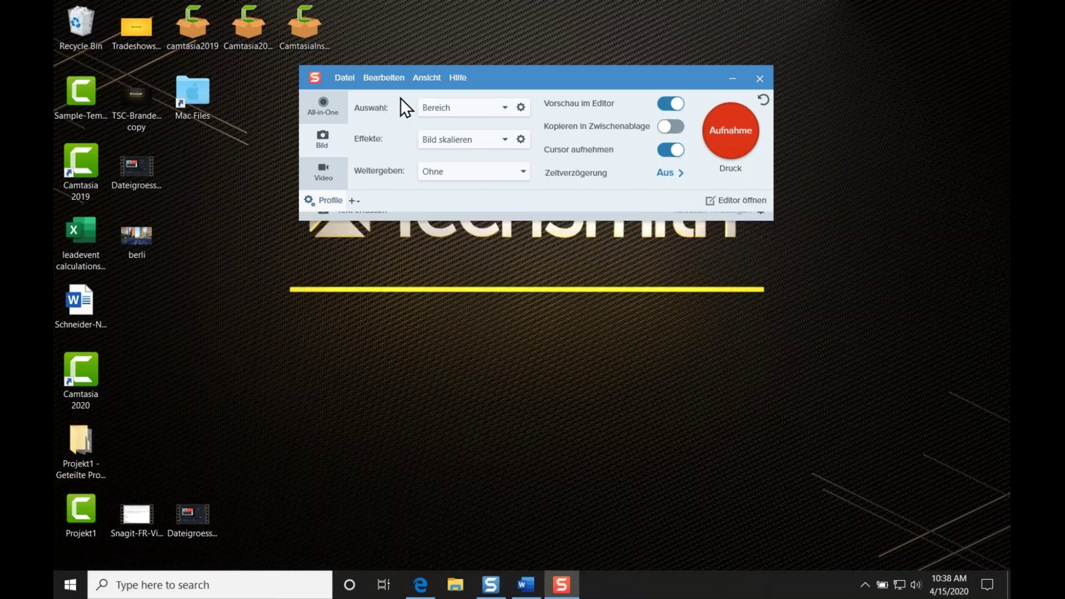
# Switch the capture mode to All-in-One, expand the profile list, and review the settings of the "Bild mit Rahmen zu PowerPoint" profile.
pyautogui.click(316, 119)
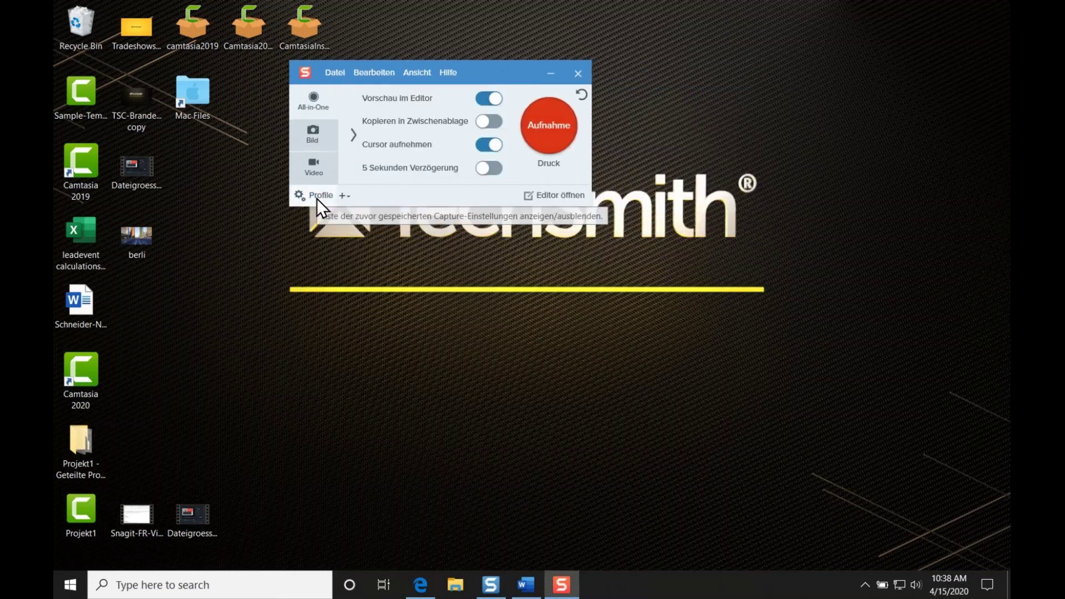
pyautogui.click(317, 198)
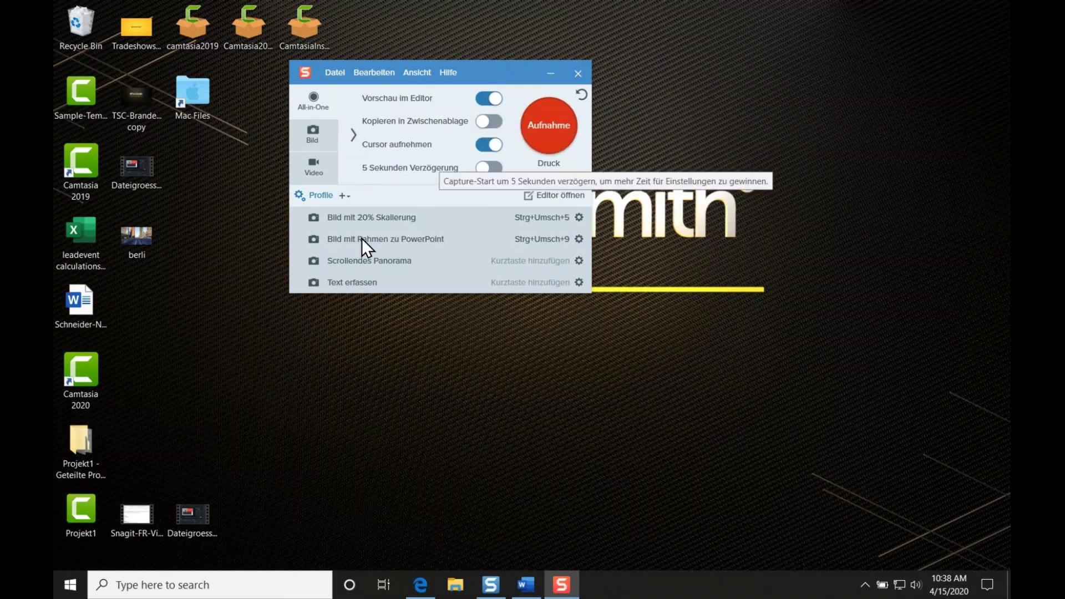
pyautogui.moveTo(344, 244)
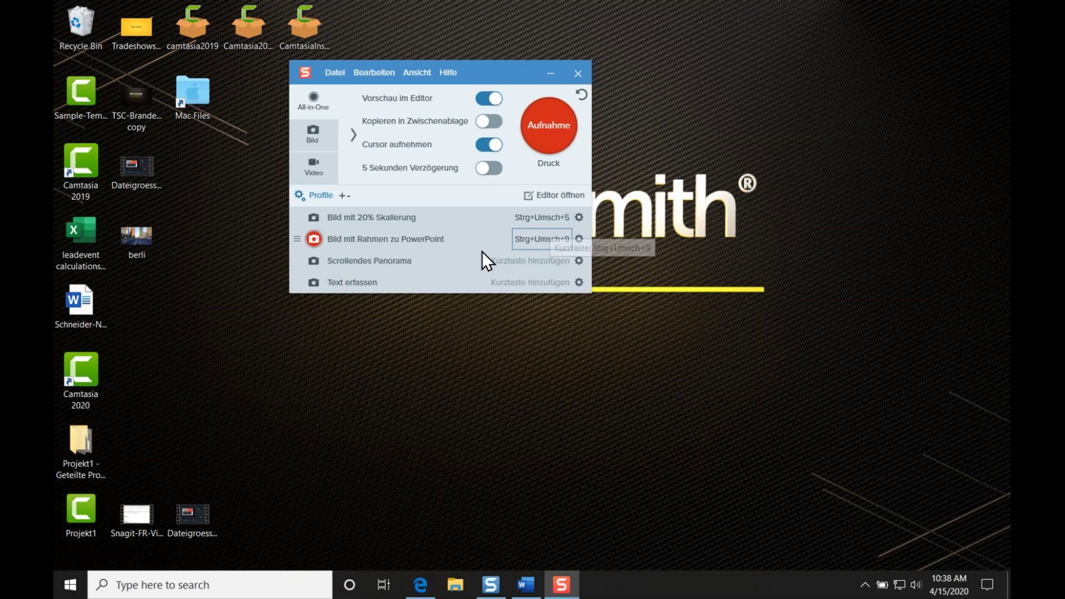
pyautogui.moveTo(472, 249)
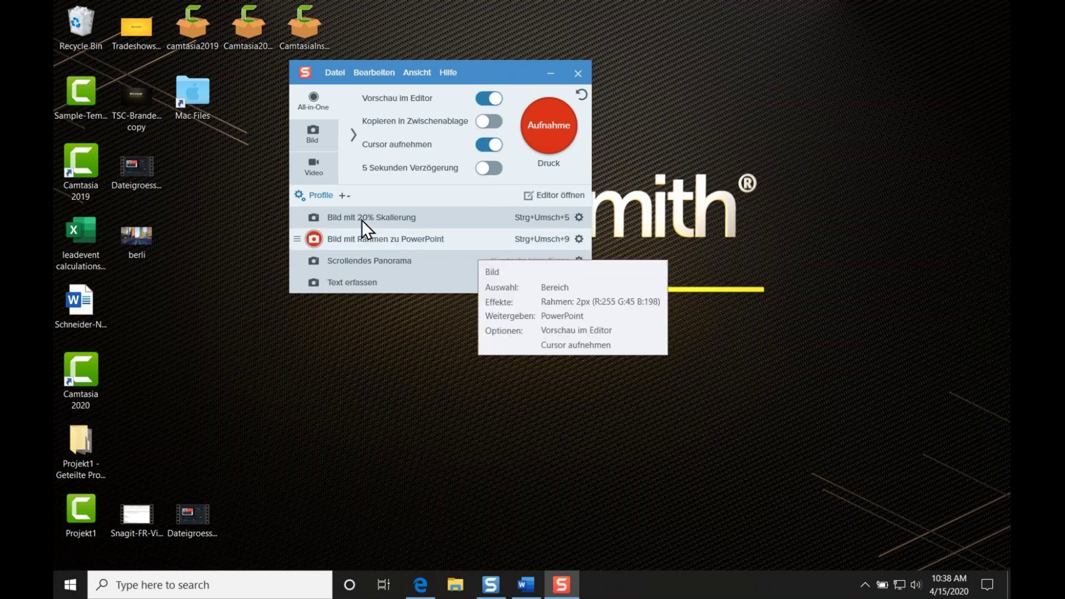
pyautogui.moveTo(405, 239)
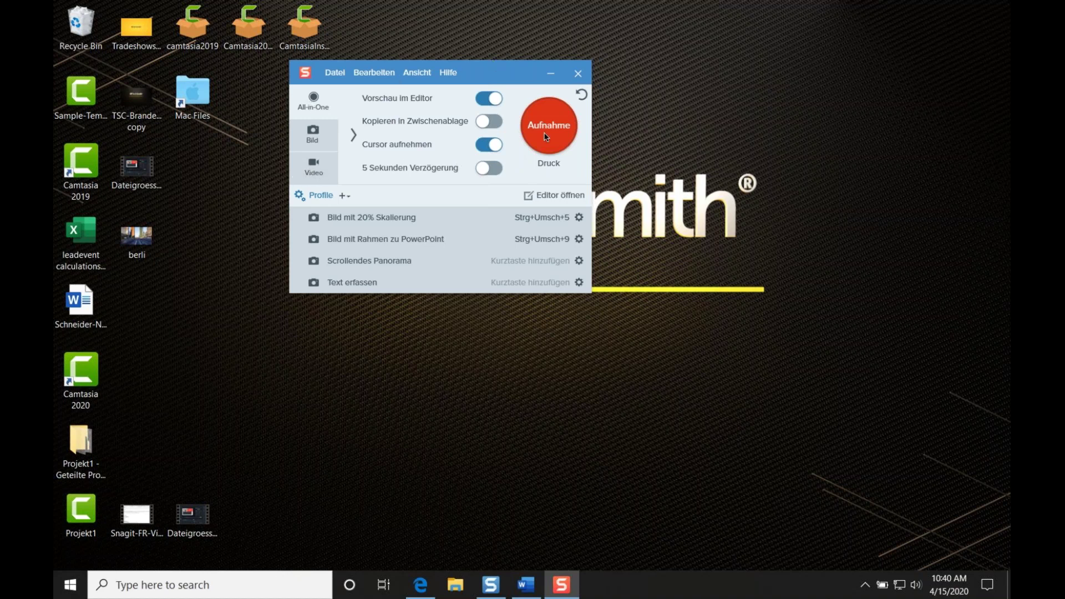
pyautogui.click(491, 586)
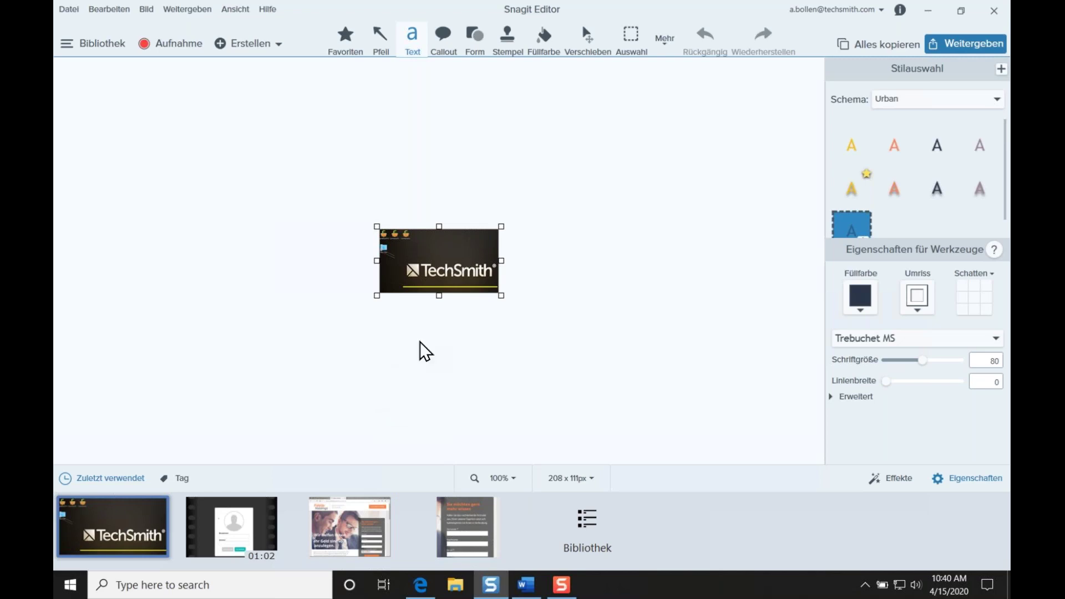
pyautogui.click(993, 17)
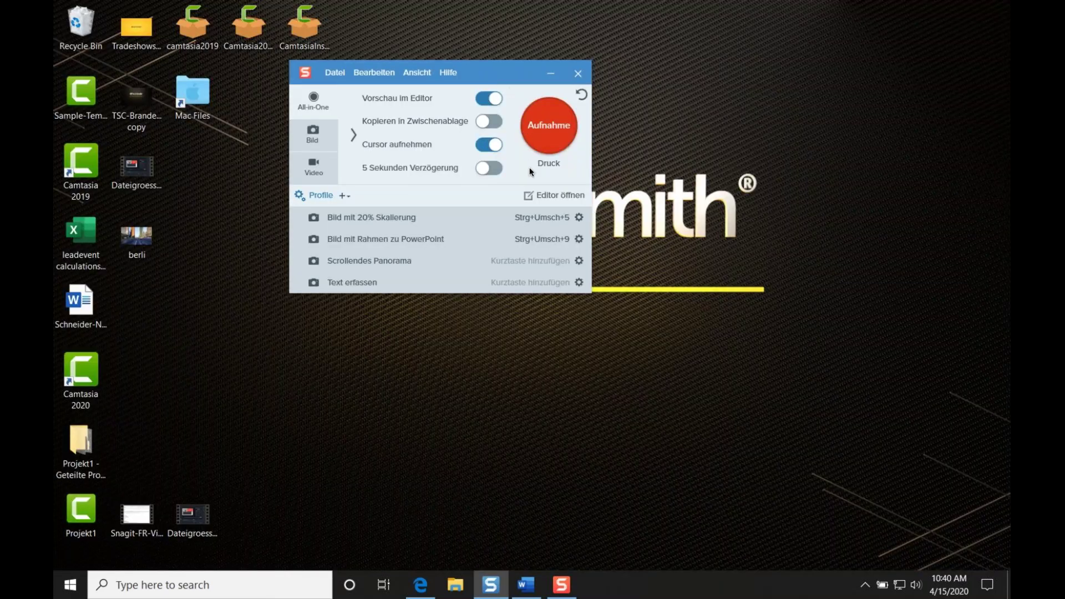
pyautogui.click(511, 188)
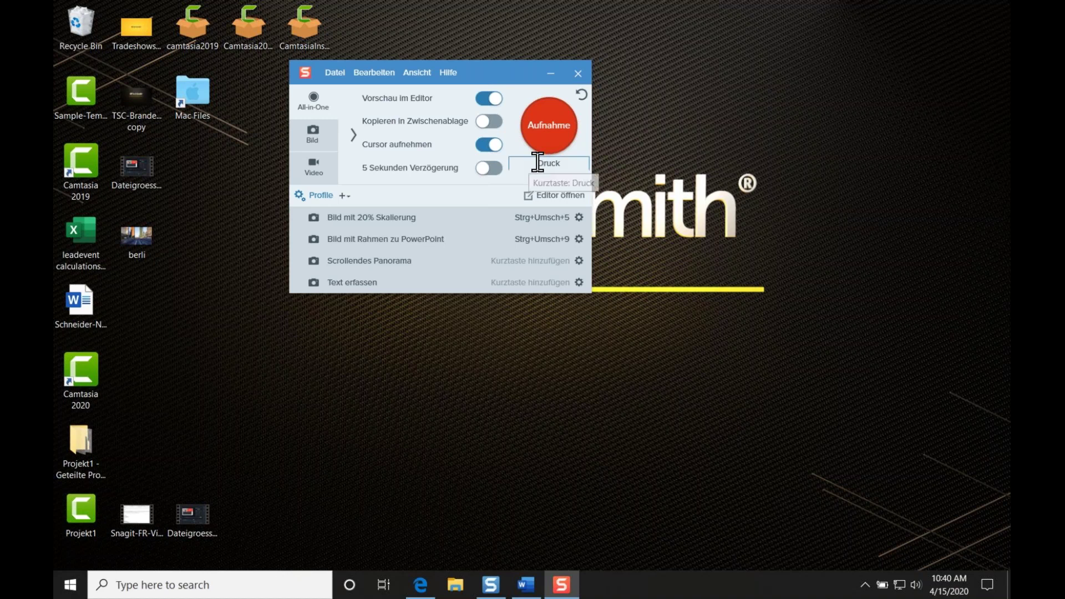
# Set the All-in-One capture shortcut to Strg+Umsch+6 and move the capture window clear of the TechSmith logo.
pyautogui.click(543, 162)
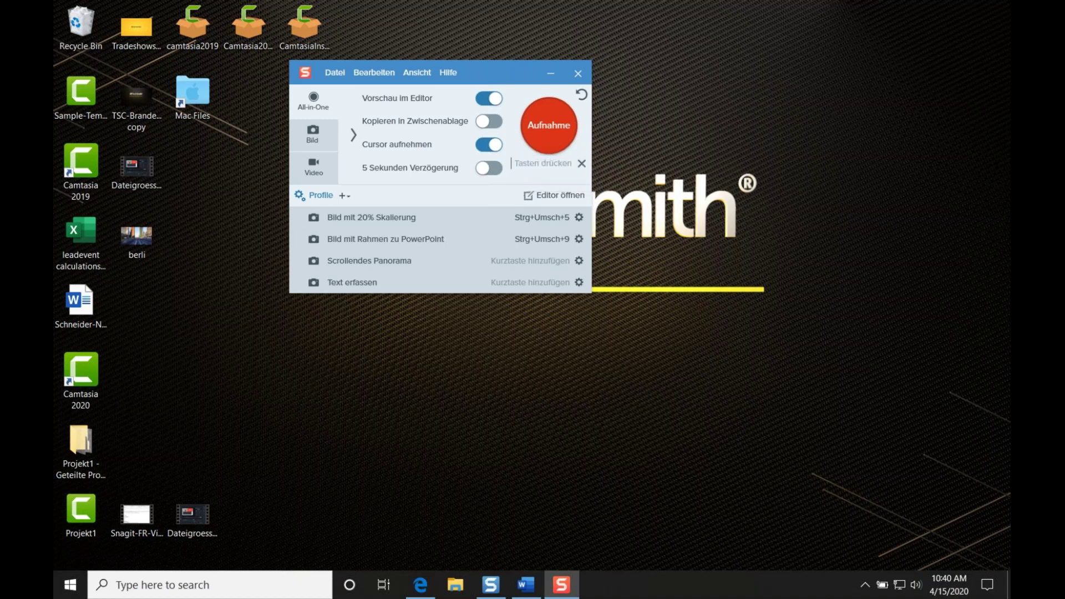
pyautogui.click(537, 164)
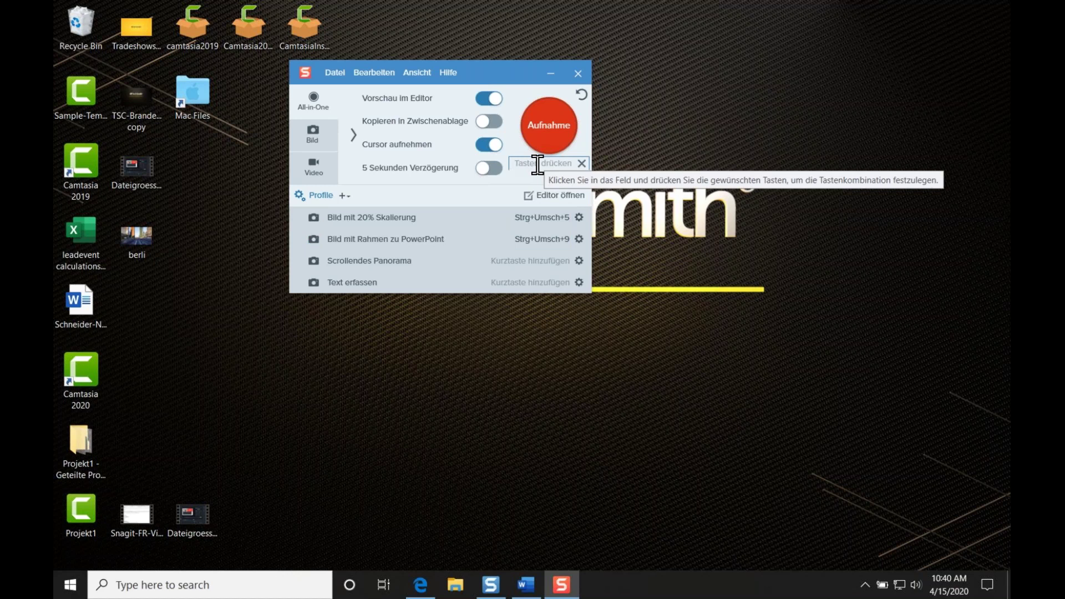
pyautogui.hotkey('ctrl', 'shift', '6')
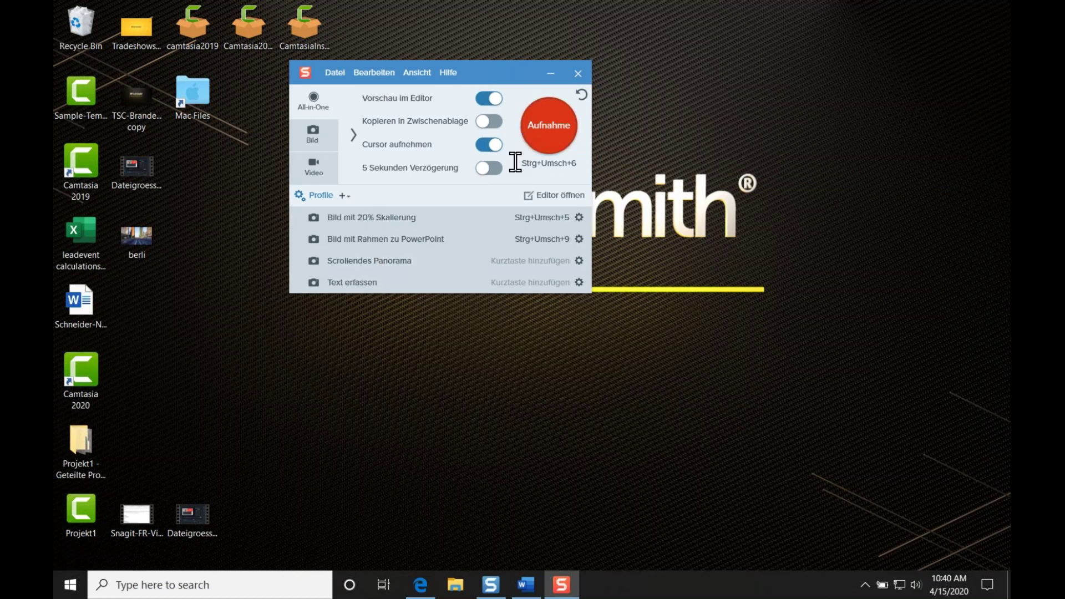
pyautogui.moveTo(512, 79); pyautogui.dragTo(437, 108)
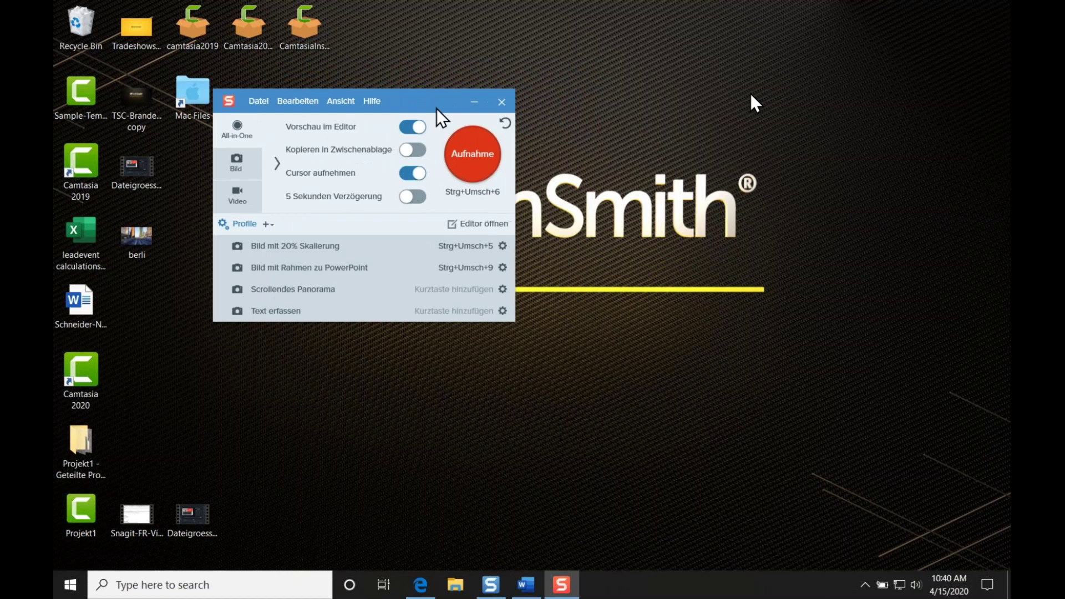
# Start an All-in-One capture with the new shortcut, select a 916 x 471 px area around the TechSmith logo, and cancel the capture.
pyautogui.click(753, 99)
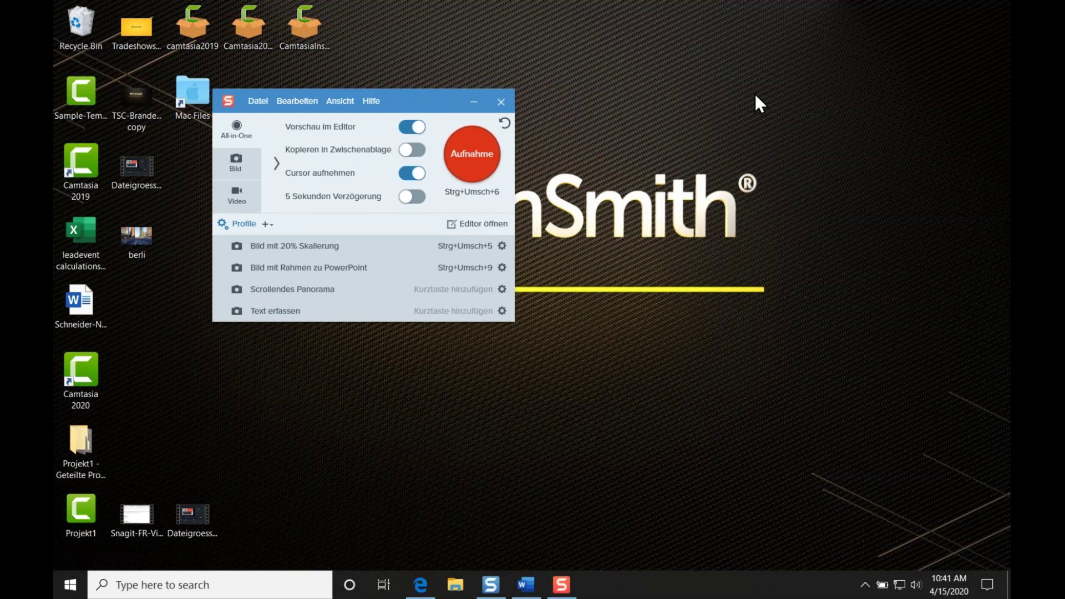
pyautogui.hotkey('ctrl', 'shift', '6')
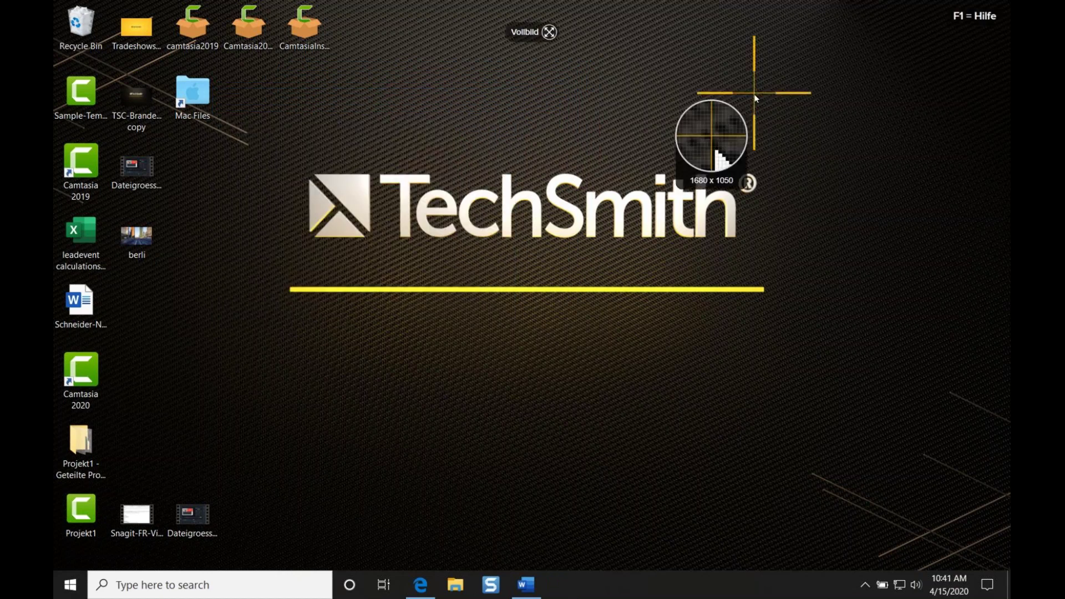
pyautogui.moveTo(794, 57); pyautogui.dragTo(272, 327)
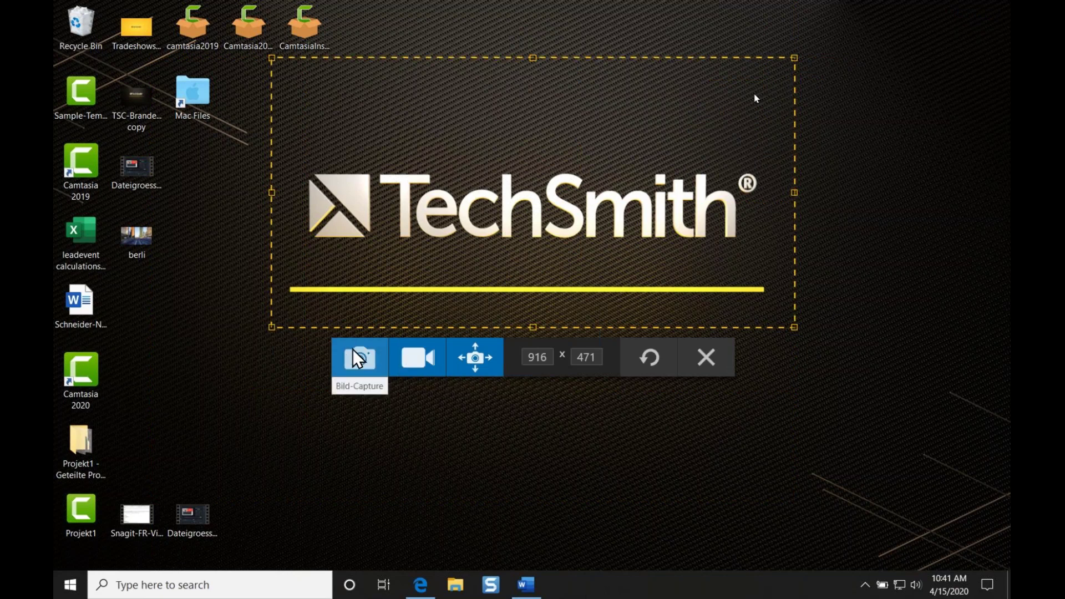
pyautogui.click(694, 355)
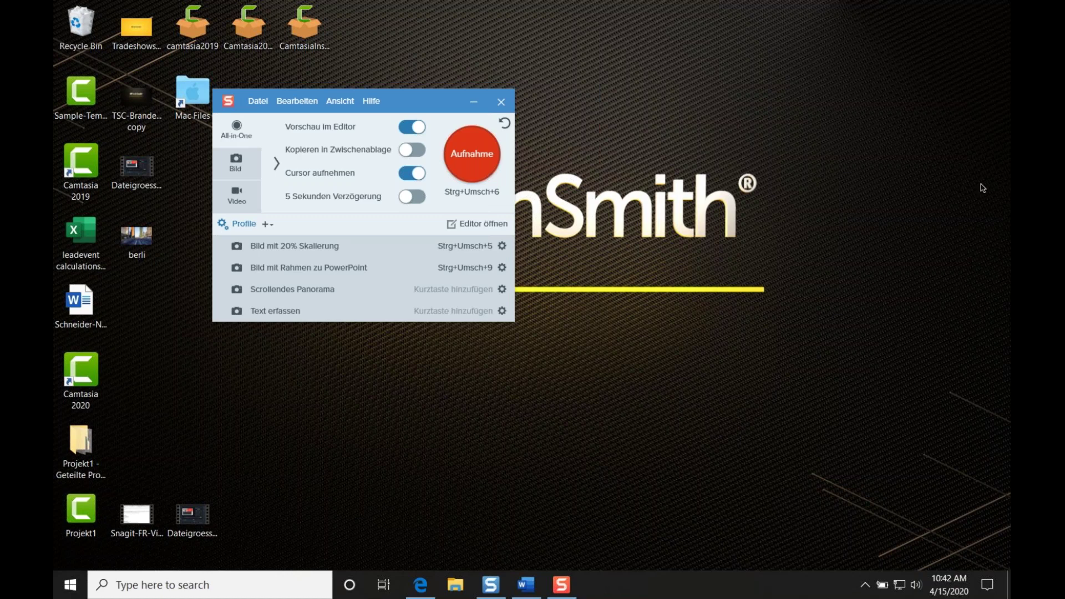
# Switch to the Edge browser, load discover.techsmith.com/user-analytics-de/ without the a.html ending, and move the browser window higher on the desktop.
pyautogui.click(420, 585)
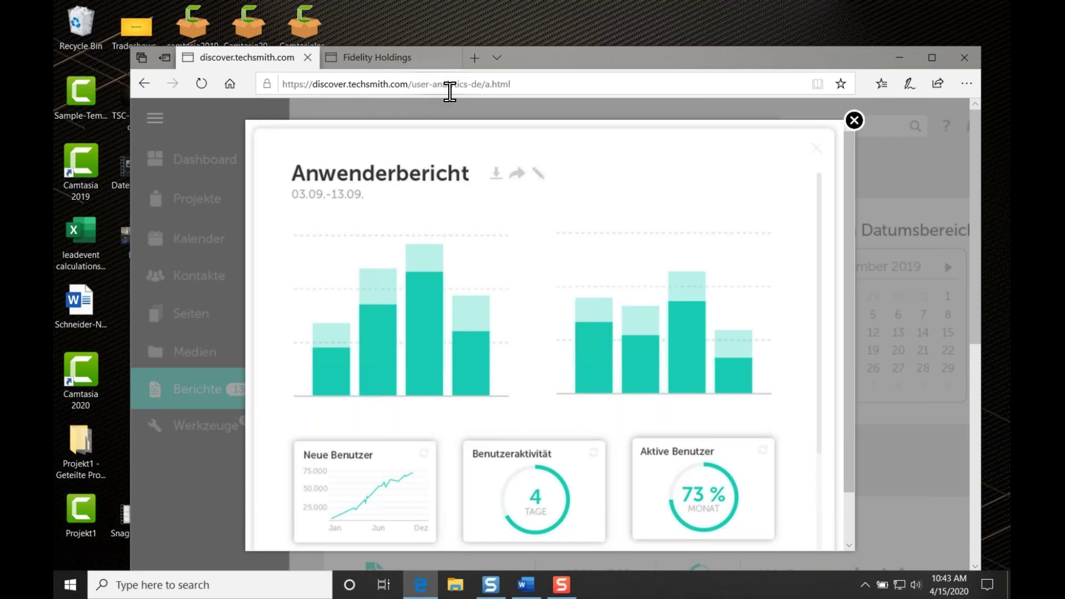
pyautogui.moveTo(480, 85); pyautogui.dragTo(550, 82)
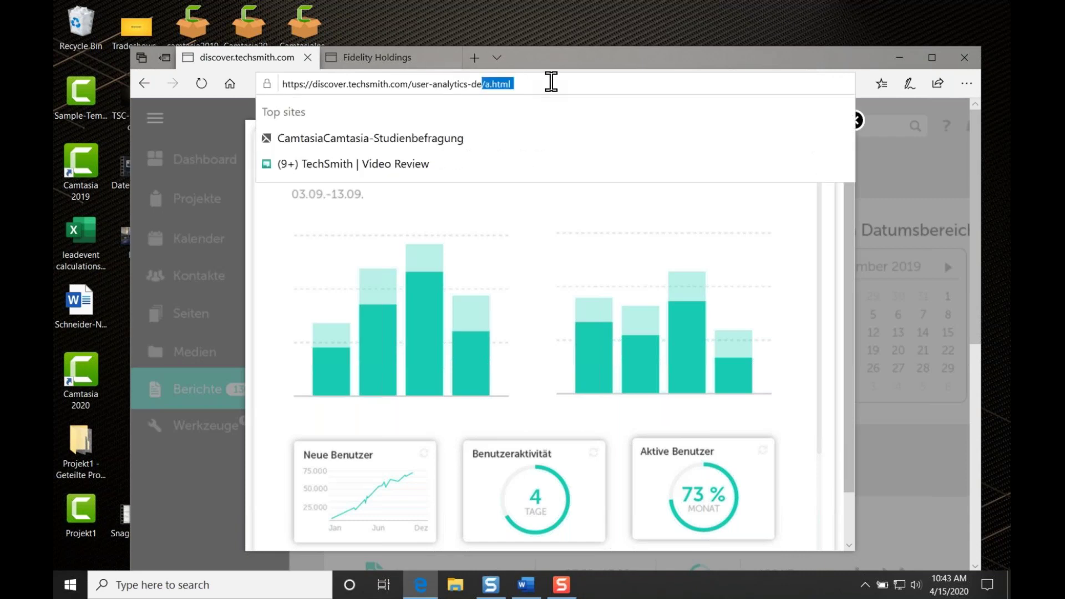
pyautogui.press('BackSpace')
pyautogui.press('Return')
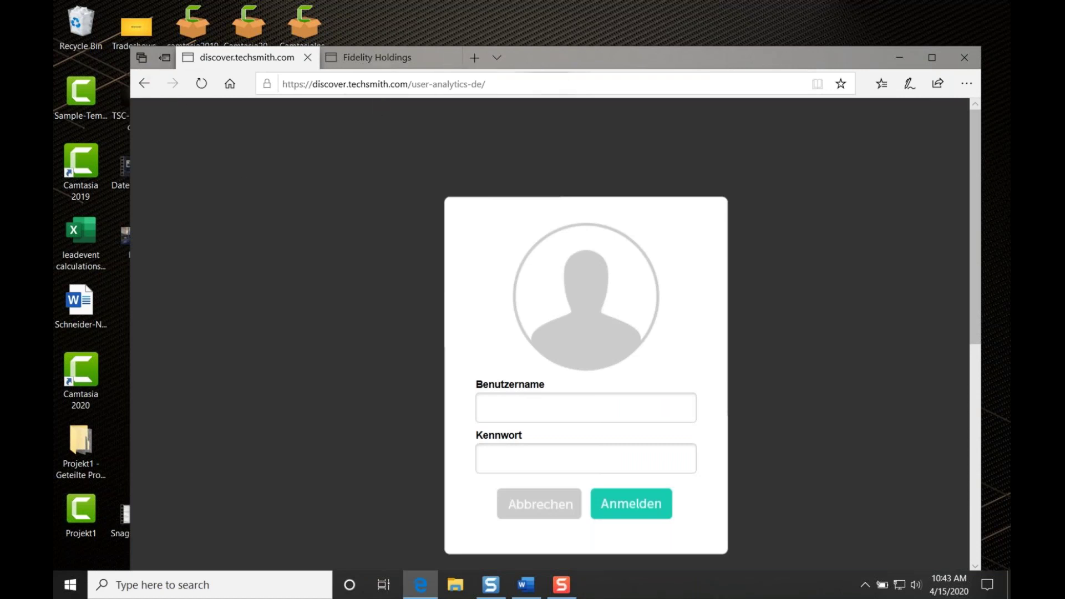
pyautogui.moveTo(553, 67); pyautogui.dragTo(547, 57)
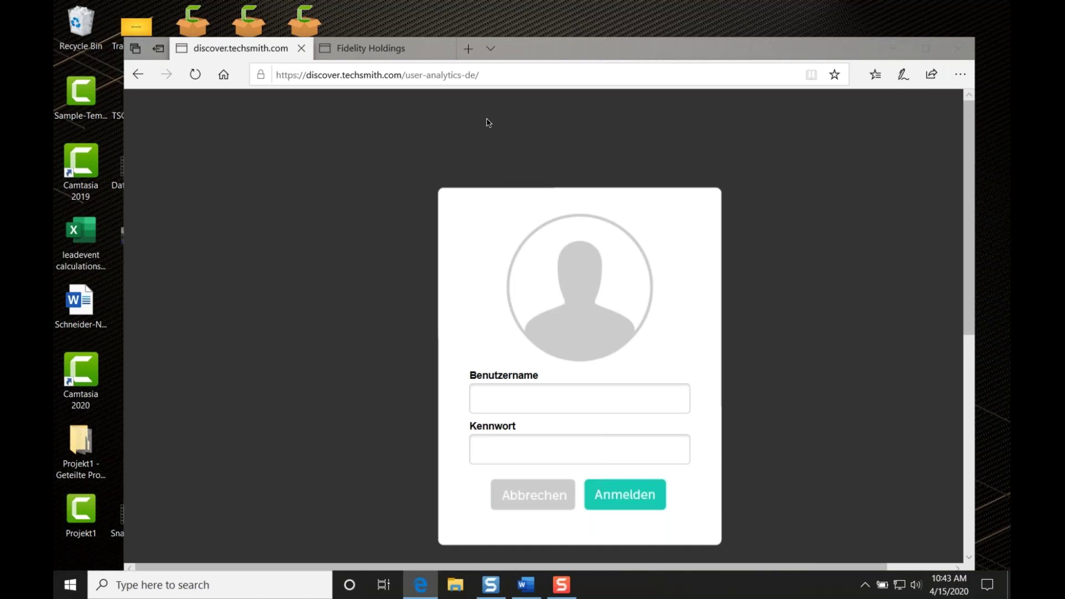
pyautogui.moveTo(544, 48); pyautogui.dragTo(530, 32)
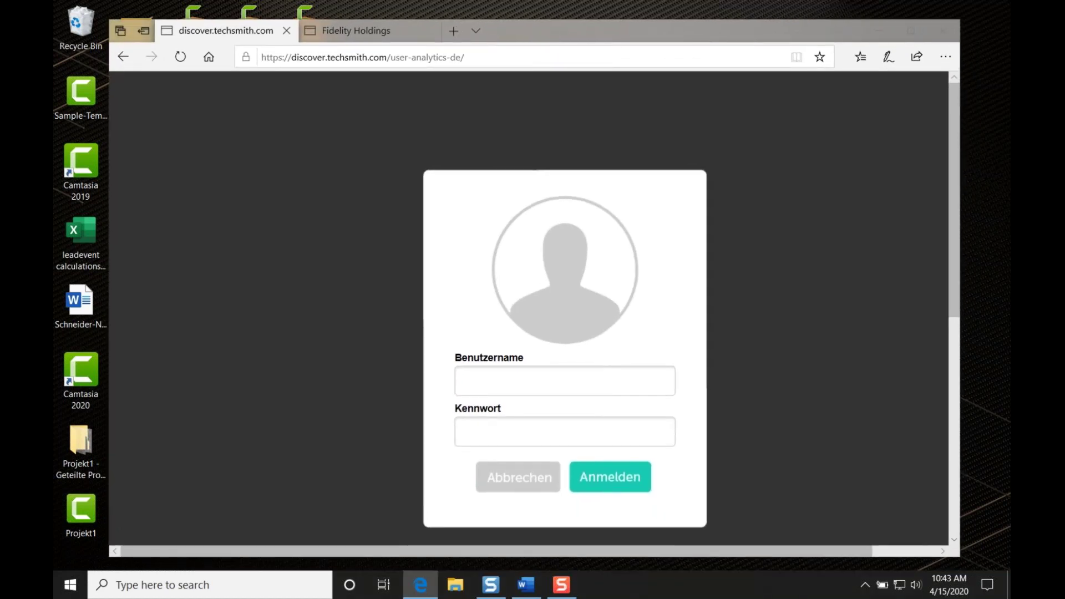
# Open the Fidelity Holdings capture in the Snagit Editor and look through the styles of the Callout, Pfeil, Form, Stempel and Füllfarbe tools.
pyautogui.click(492, 589)
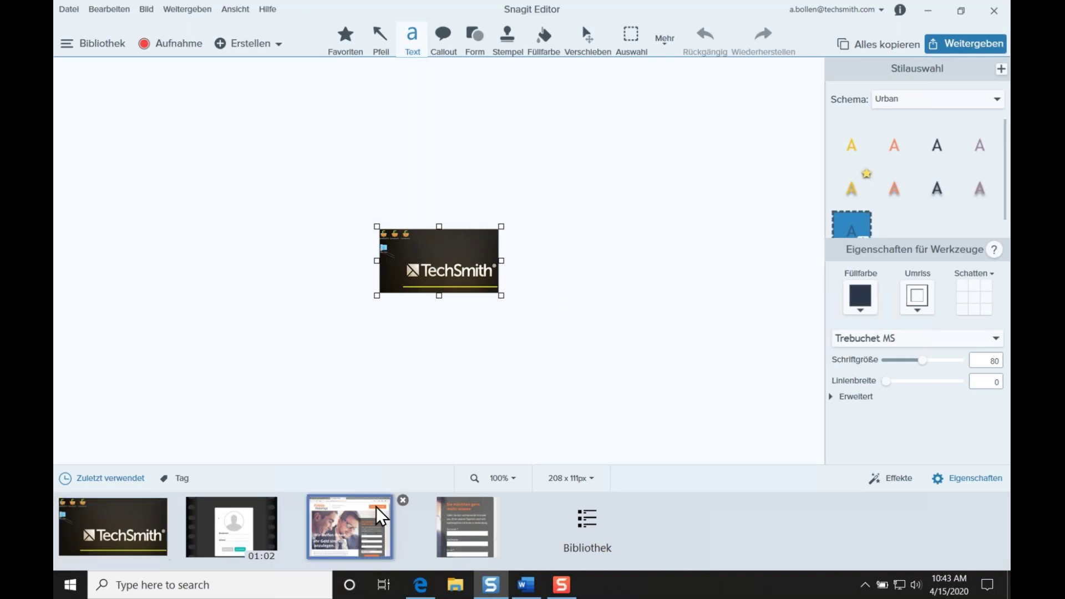
pyautogui.click(350, 527)
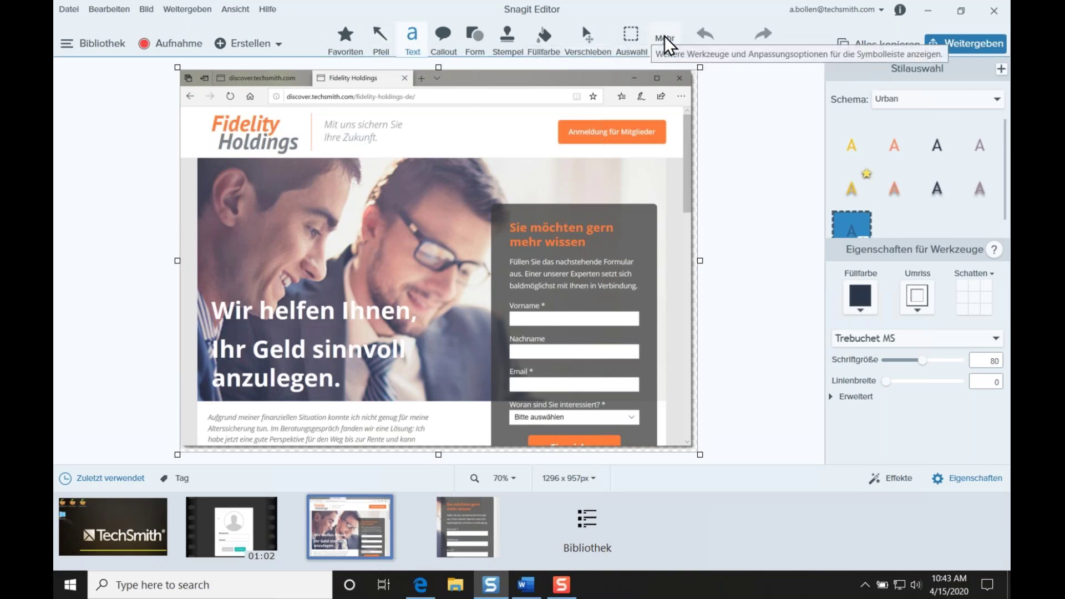
pyautogui.click(444, 37)
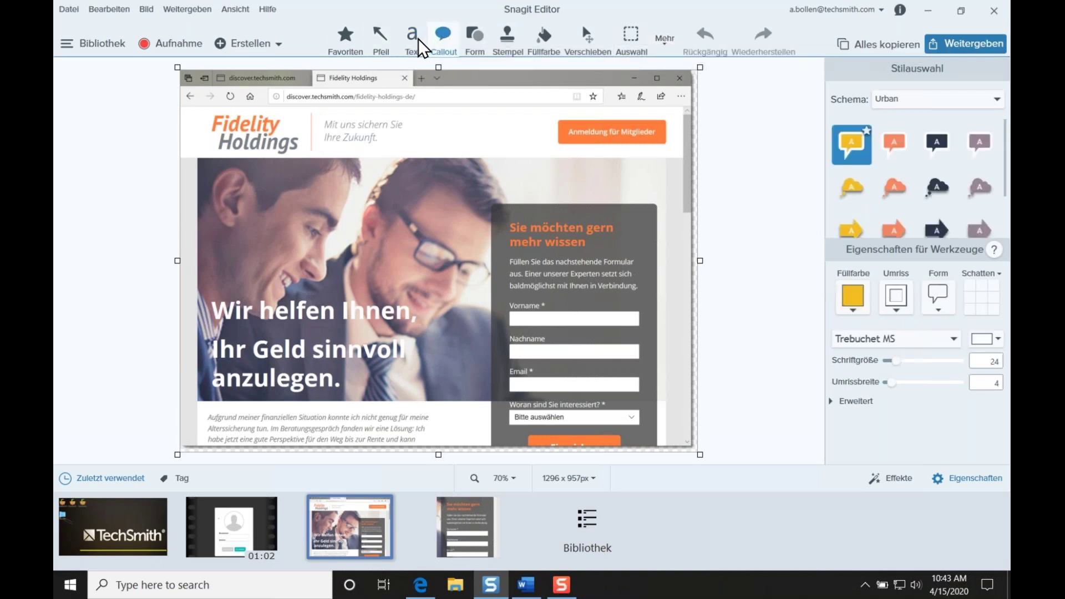
pyautogui.click(384, 39)
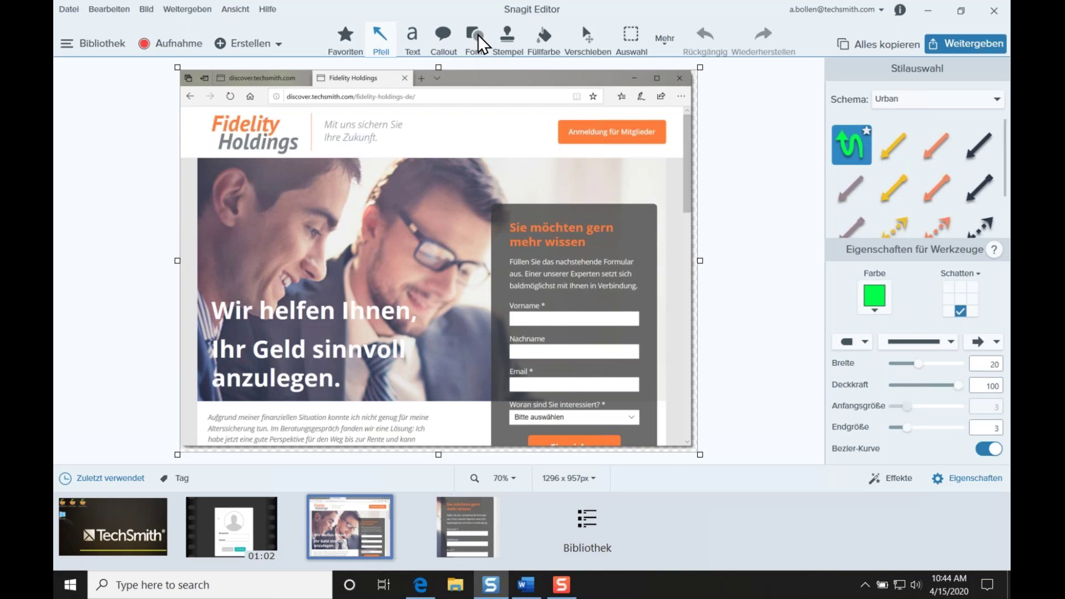
pyautogui.click(477, 35)
pyautogui.click(507, 34)
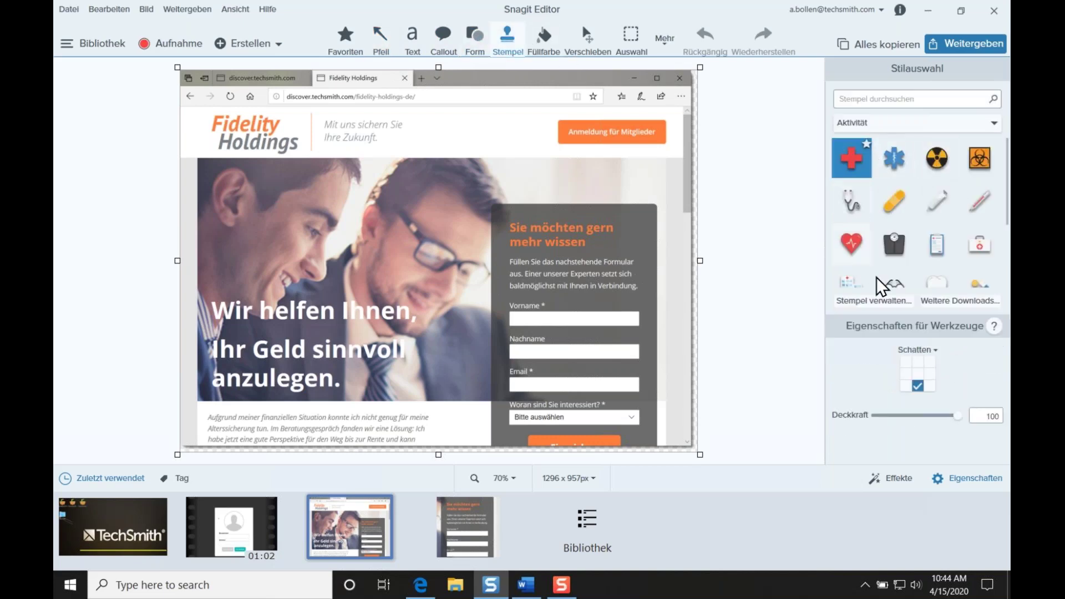
pyautogui.click(544, 40)
pyautogui.click(929, 145)
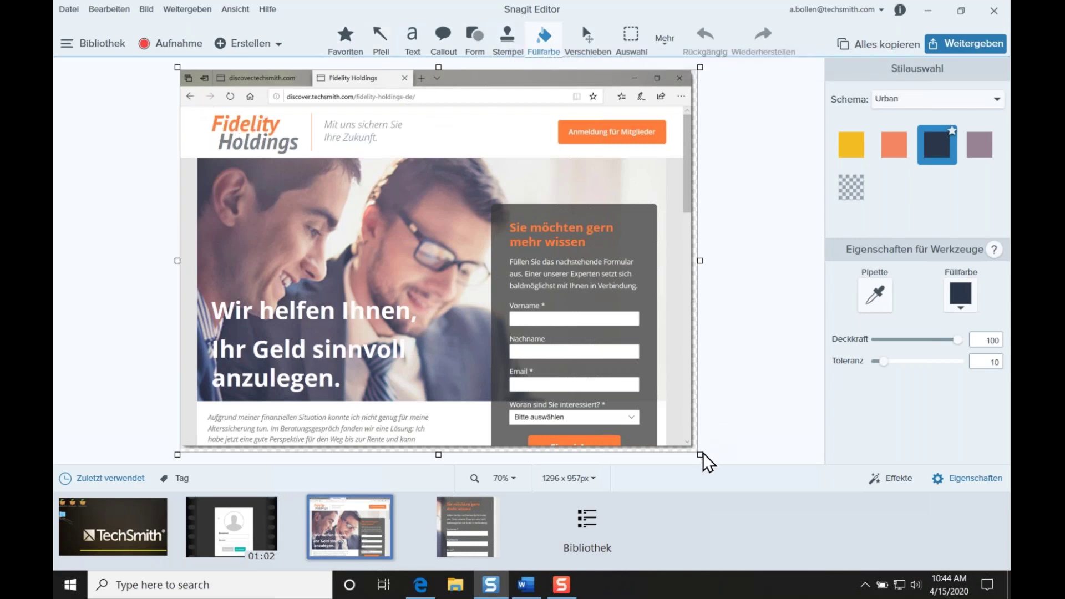
# Crop the Fidelity Holdings capture to 1134 x 721 px by pulling in its edges to remove the browser frame.
pyautogui.moveTo(701, 456); pyautogui.dragTo(684, 440)
pyautogui.moveTo(709, 70)
pyautogui.mouseDown()
pyautogui.moveTo(707, 127)
pyautogui.moveTo(704, 77)
pyautogui.mouseUp()
pyautogui.moveTo(119, 260); pyautogui.dragTo(138, 261)
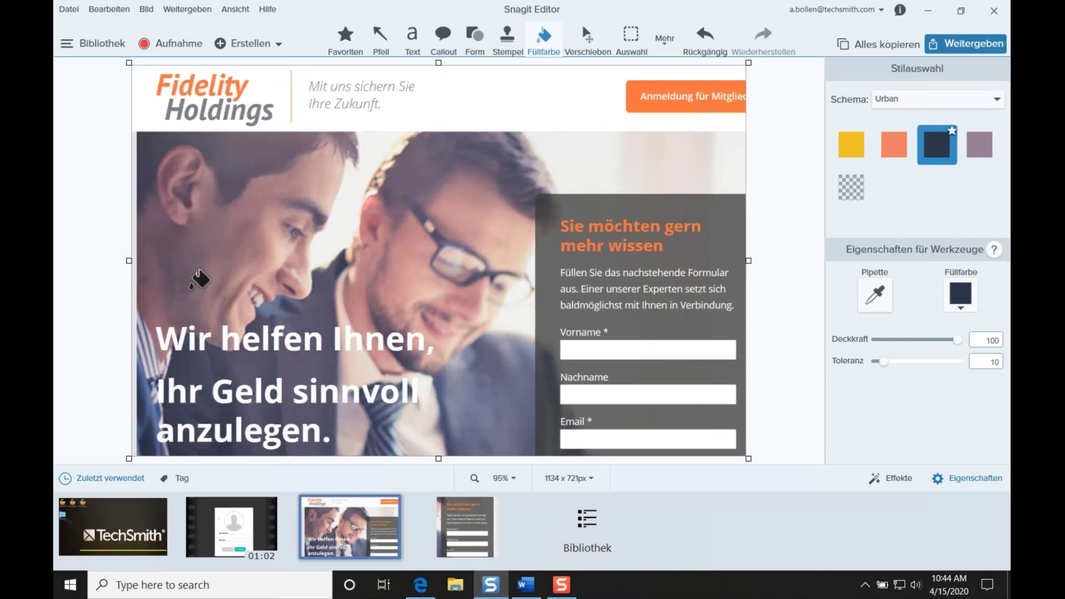
# Add the text "Hier anmelden" in the plain dark style at size 36 above the form, and widen its text box.
pyautogui.click(412, 36)
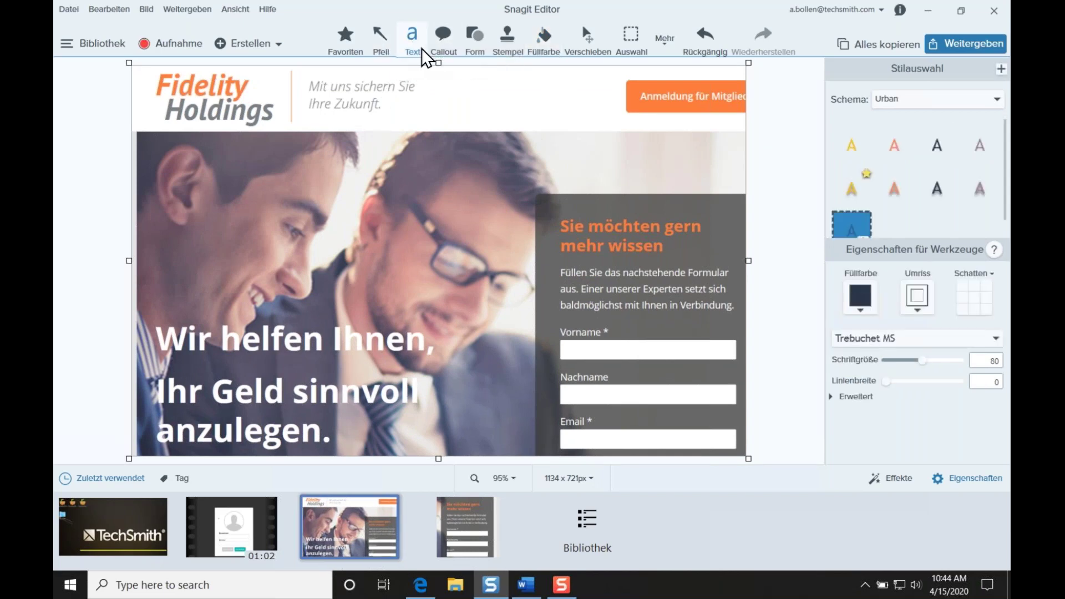
pyautogui.click(928, 148)
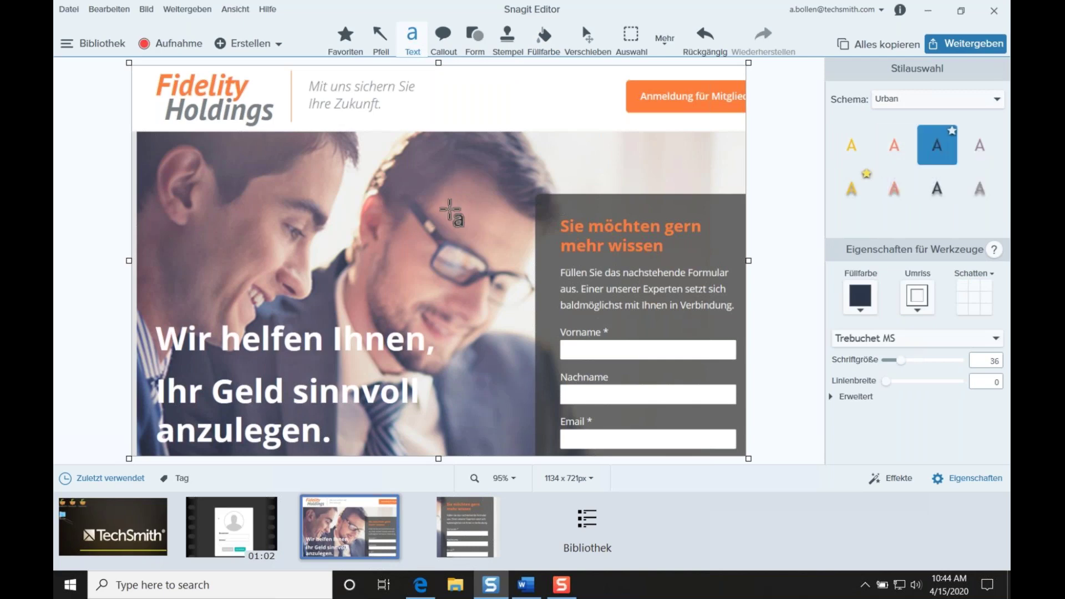
pyautogui.moveTo(549, 145); pyautogui.dragTo(621, 167)
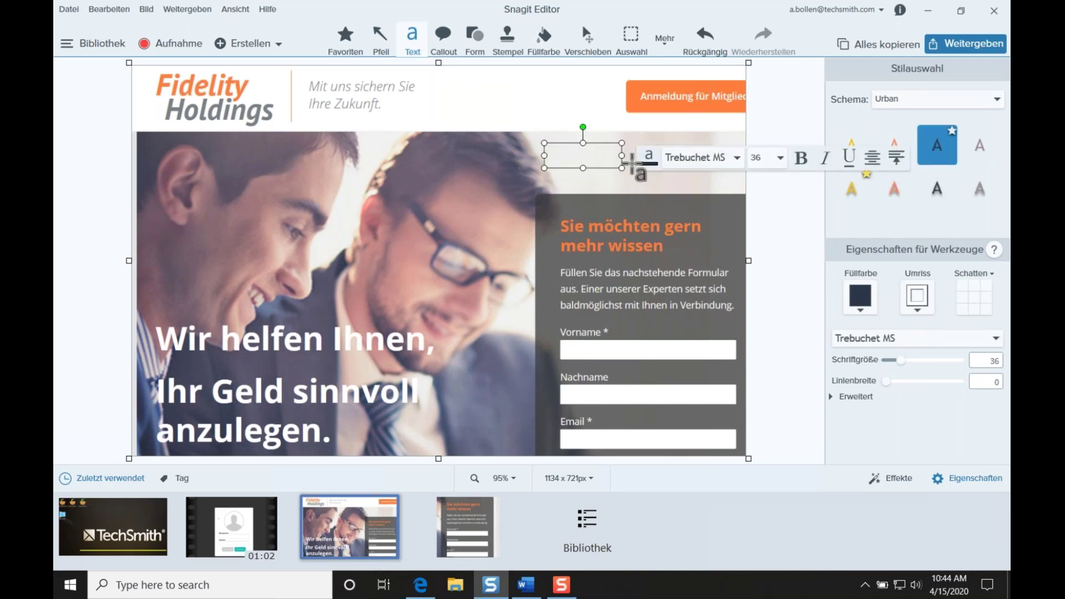
pyautogui.write('Hier anmelden')
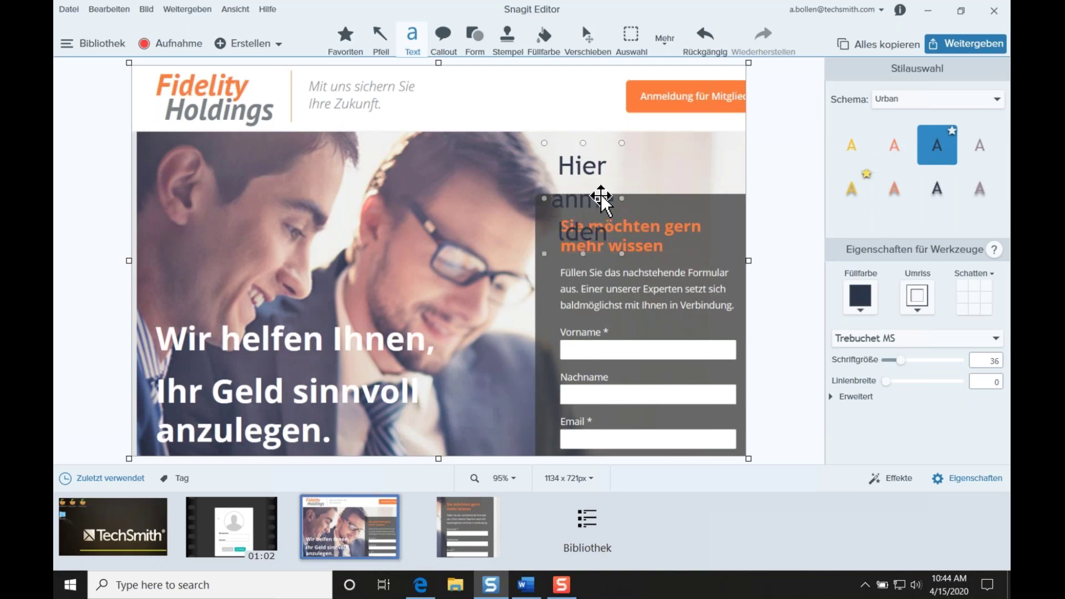
pyautogui.moveTo(616, 198); pyautogui.dragTo(723, 198)
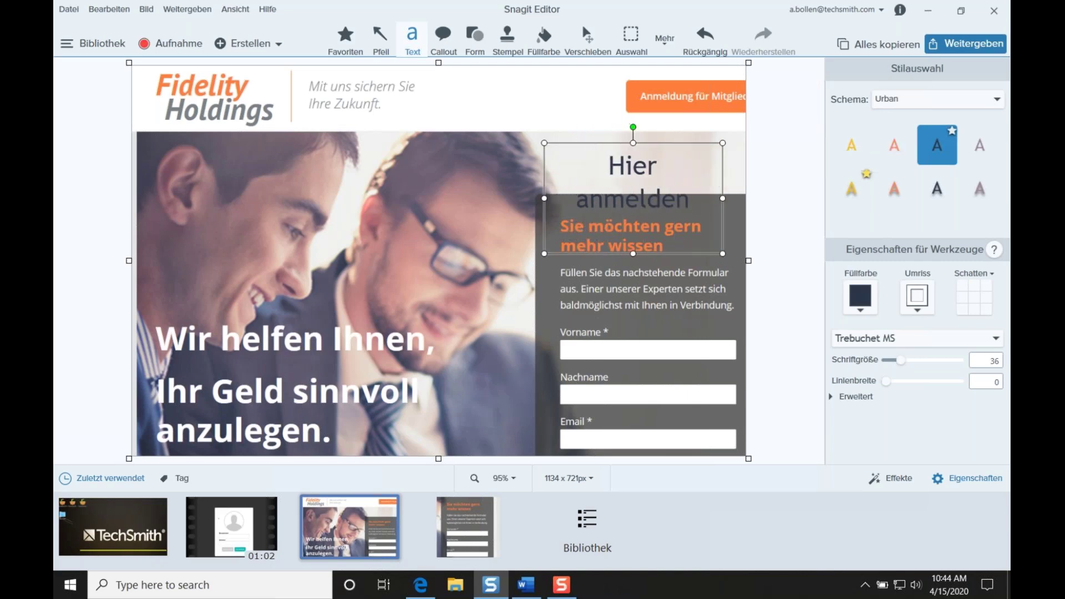
# Shorten the "Hier anmelden" text box, place it just above the dark form, and give its text a coral fill and outline.
pyautogui.moveTo(635, 246); pyautogui.dragTo(632, 220)
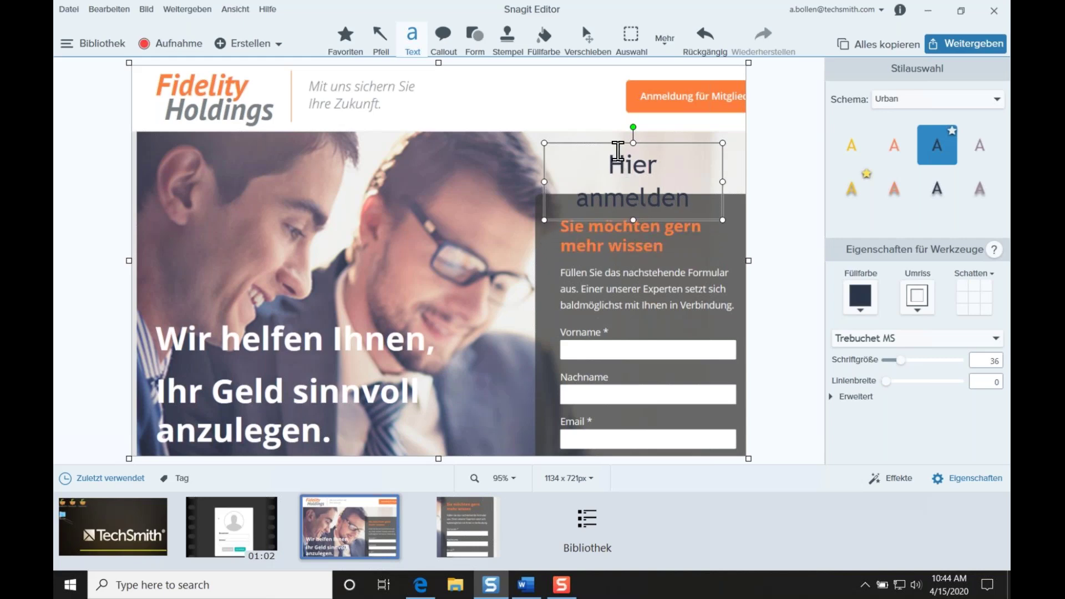
pyautogui.moveTo(613, 138); pyautogui.dragTo(610, 118)
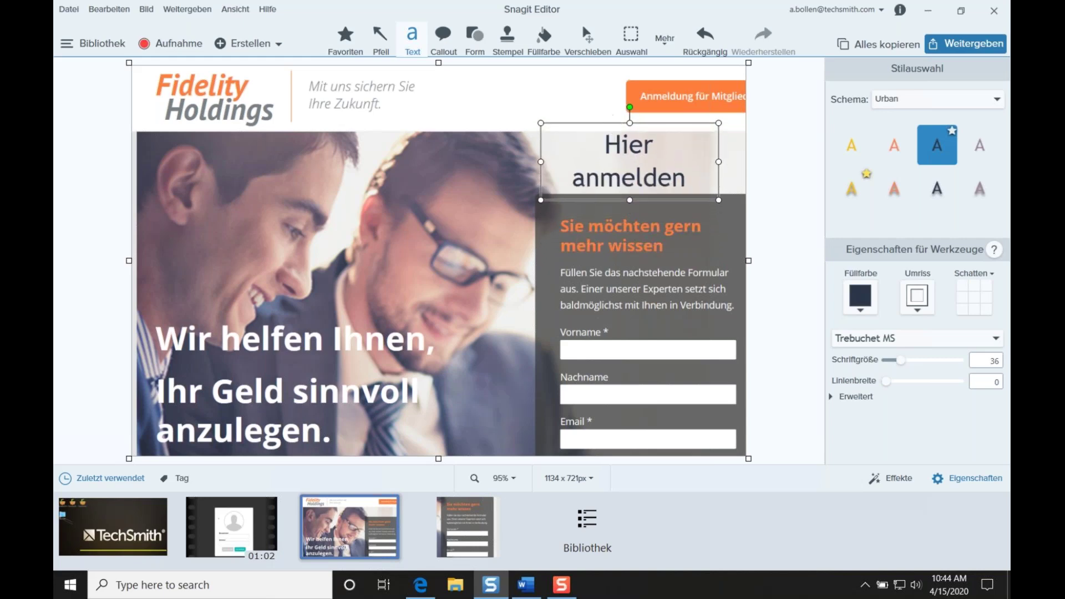
pyautogui.tripleClick(612, 139)
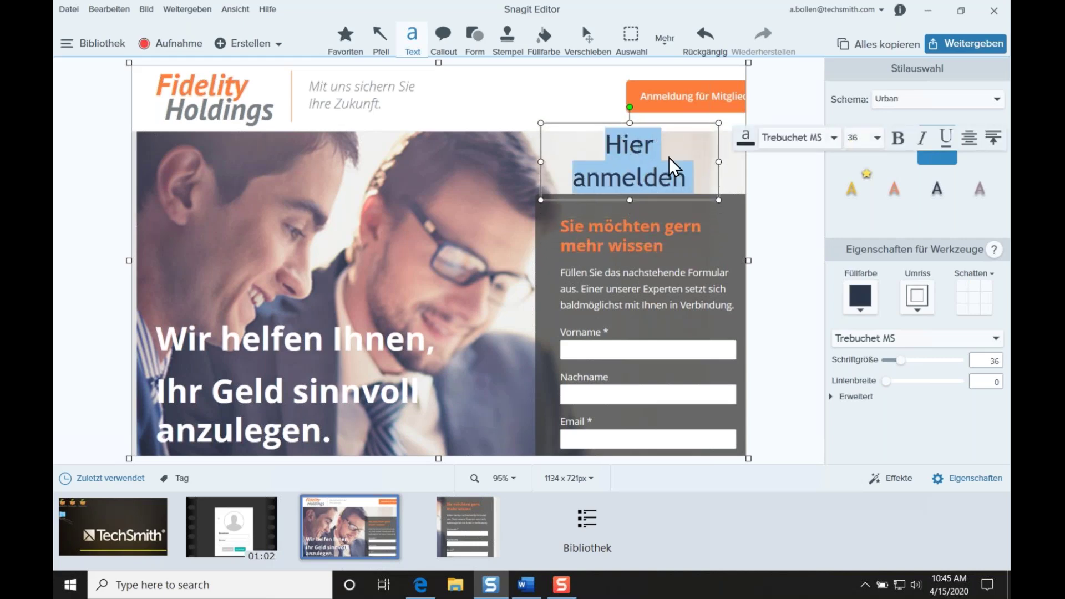
pyautogui.click(916, 310)
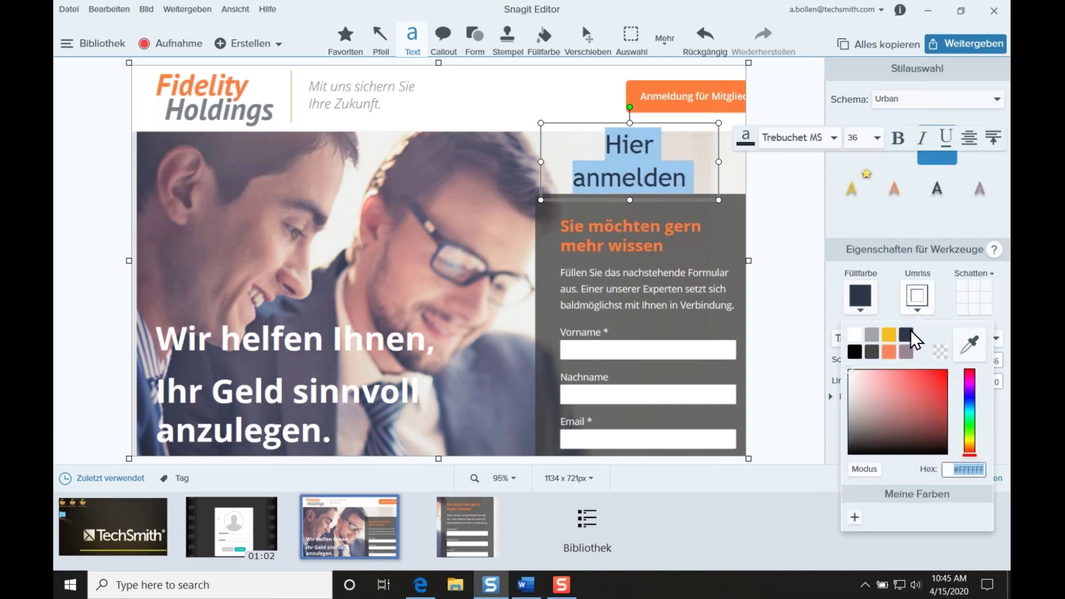
pyautogui.click(888, 351)
pyautogui.click(775, 271)
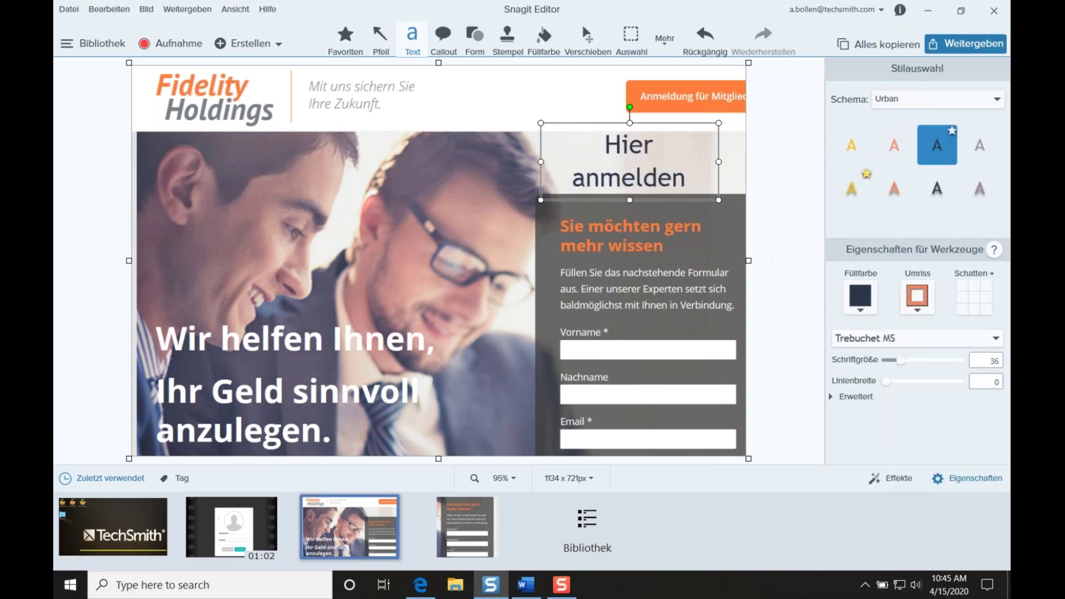
pyautogui.tripleClick(687, 167)
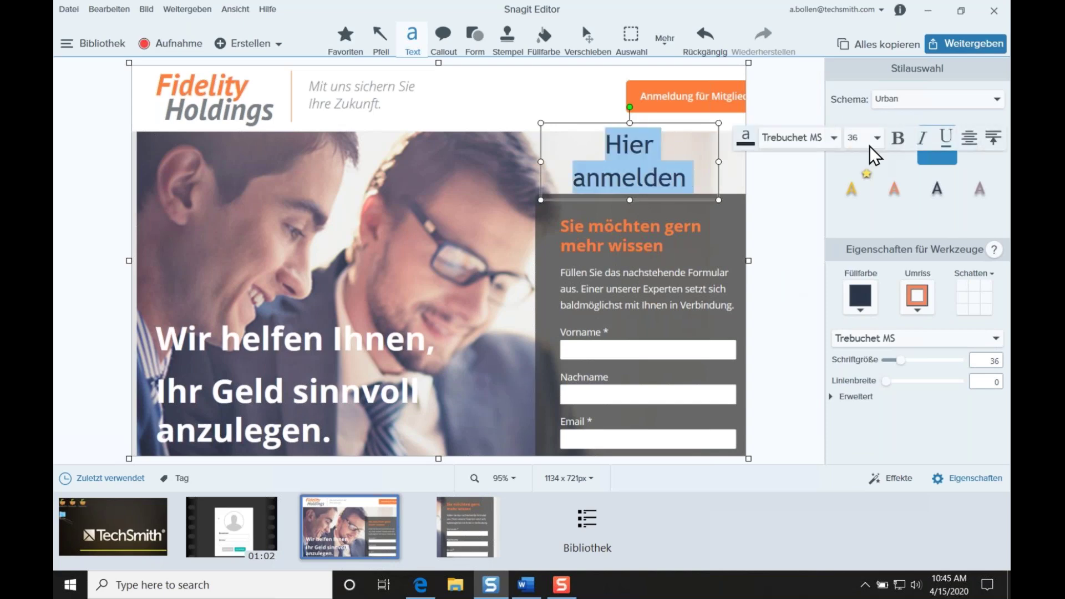
pyautogui.click(751, 141)
pyautogui.click(720, 187)
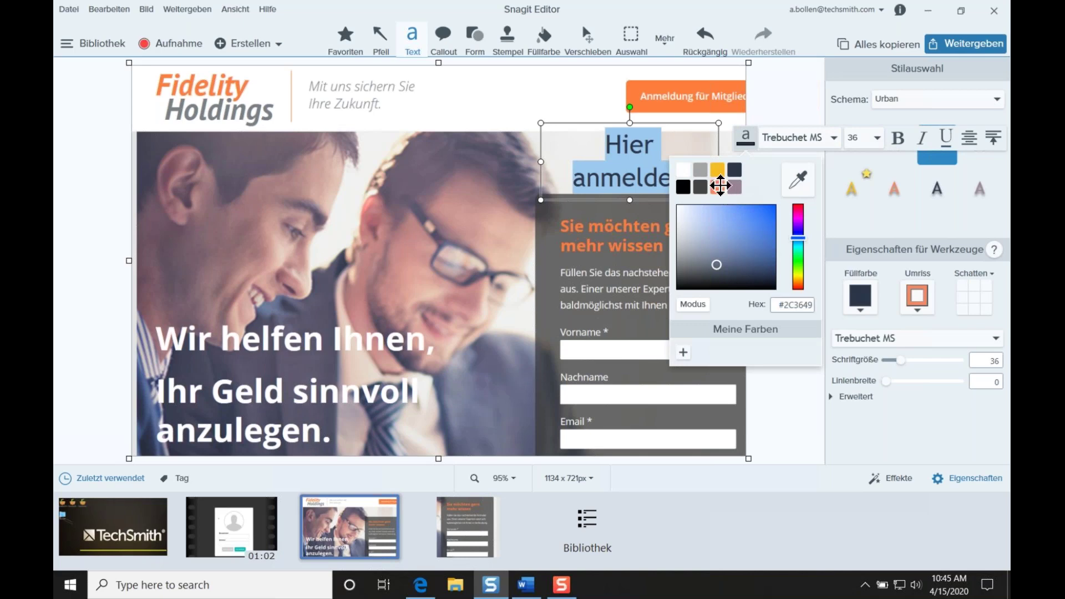
pyautogui.click(777, 236)
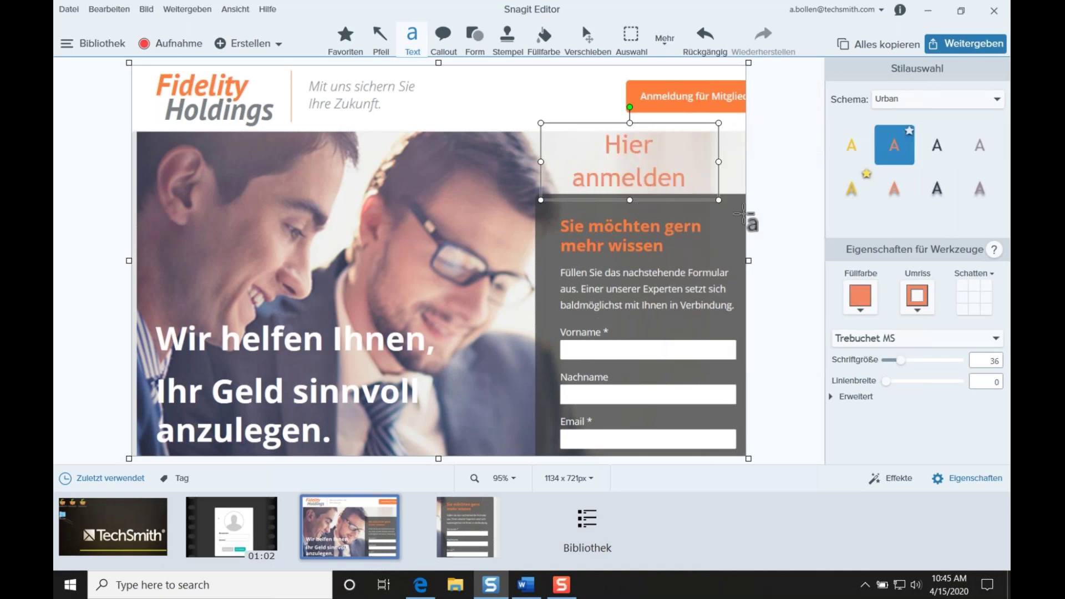
# Draw a short green arrow pointing down from the "Hier anmelden" text into the form.
pyautogui.click(457, 91)
pyautogui.press('a')
pyautogui.moveTo(591, 196)
pyautogui.mouseDown()
pyautogui.moveTo(588, 255)
pyautogui.moveTo(594, 231)
pyautogui.mouseUp()
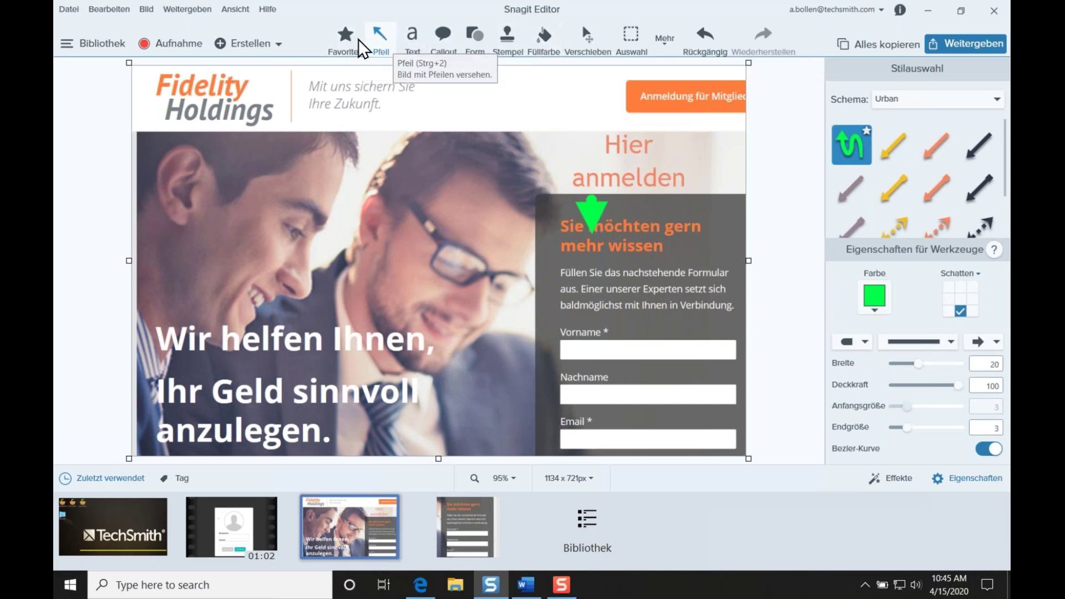
pyautogui.hotkey('ctrl', '1')
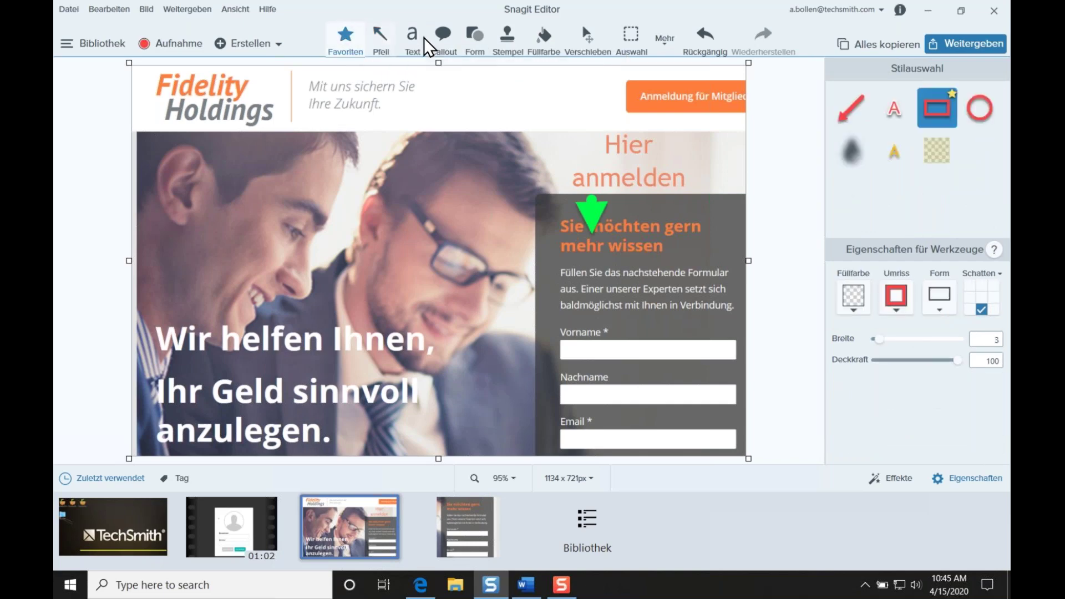
pyautogui.hotkey('ctrl', '2')
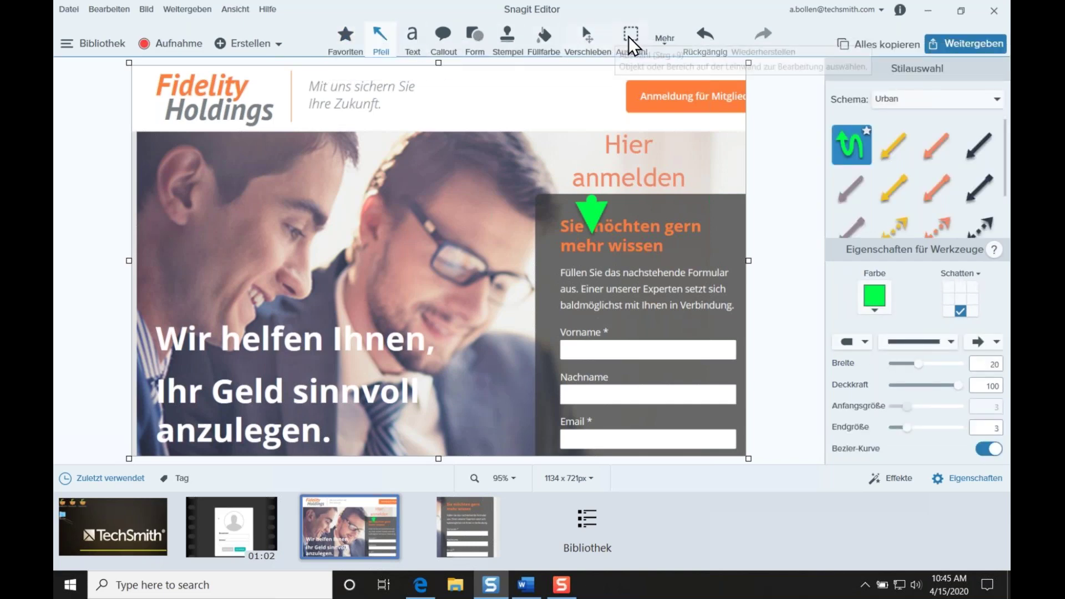
# Blur the slogan "Mit uns sichern Sie Ihre Zukunft" beside the logo with the Unschärfe tool at intensity 50.
pyautogui.click(663, 37)
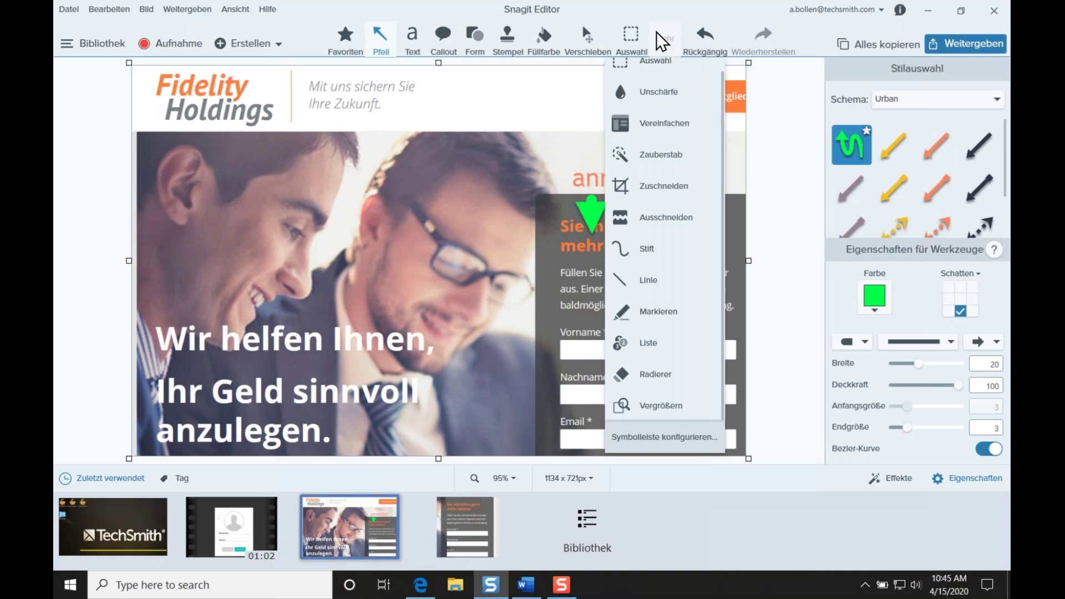
pyautogui.scroll(1, 703, 83)
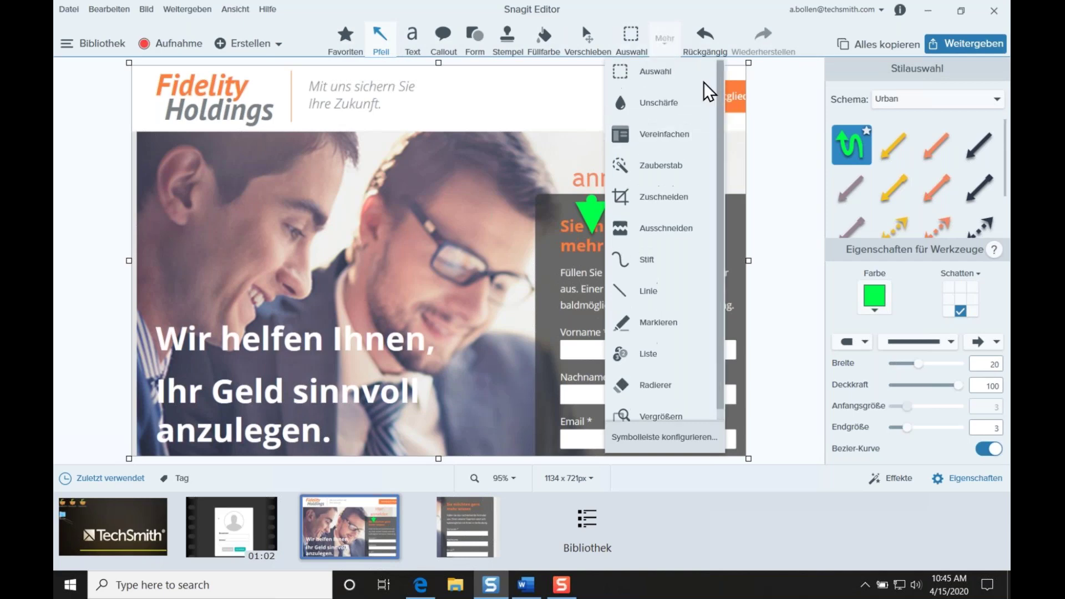
pyautogui.click(667, 46)
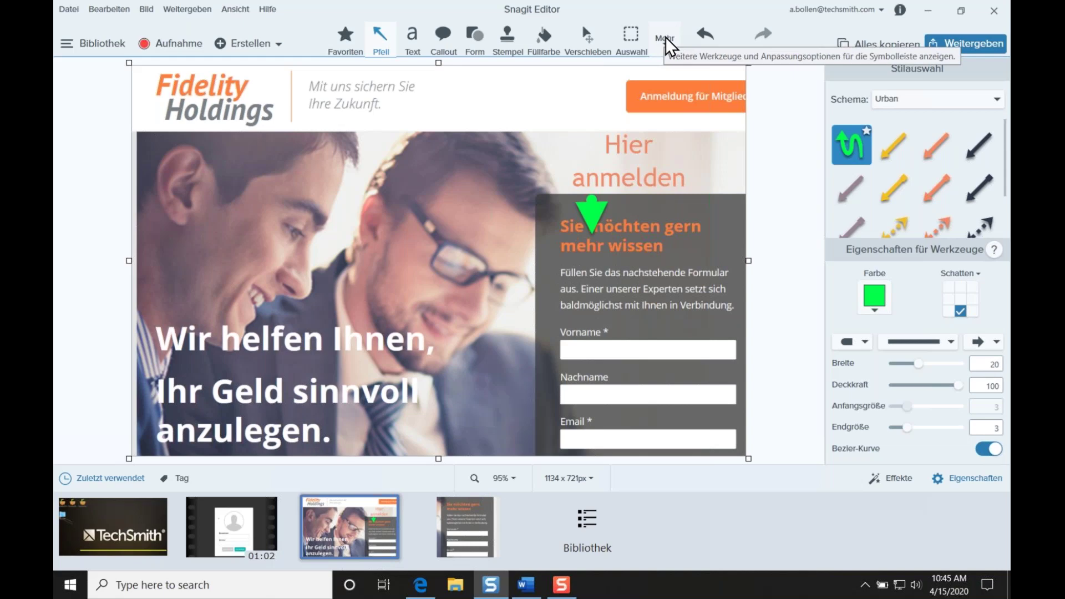
pyautogui.click(664, 36)
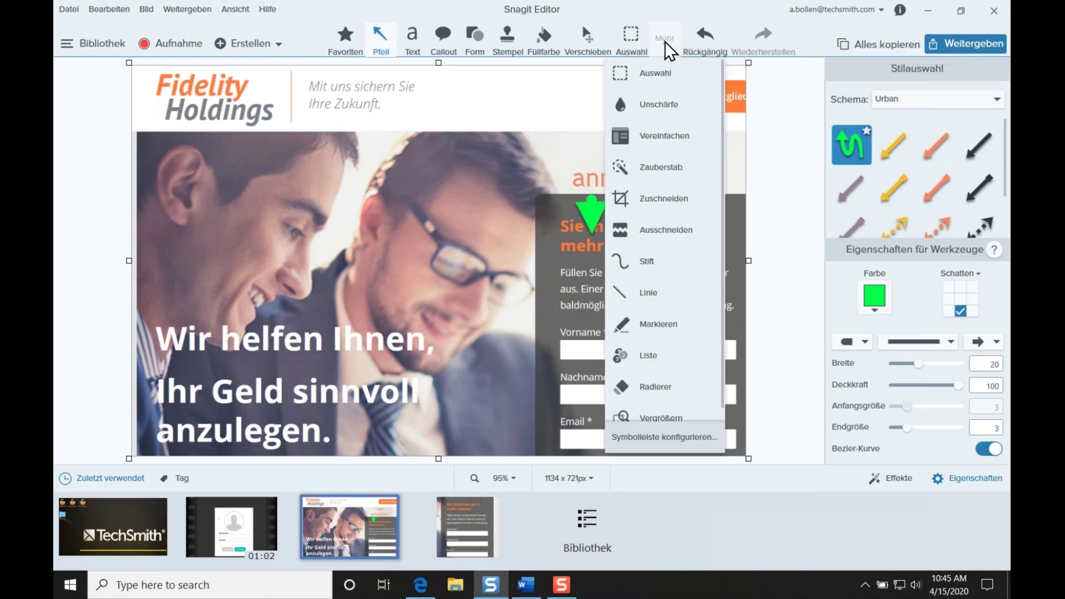
pyautogui.click(654, 104)
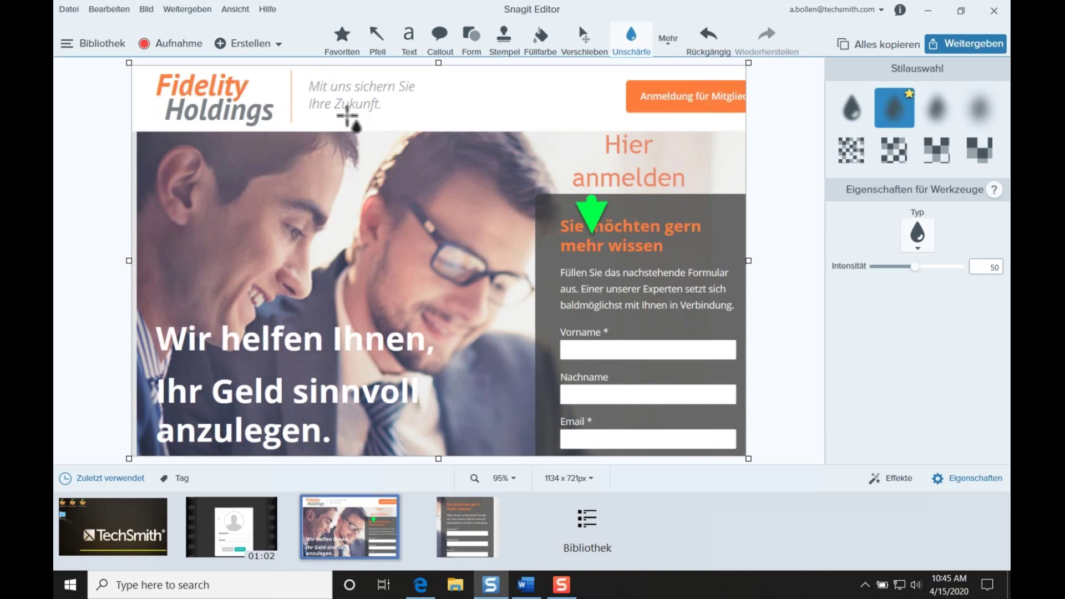
pyautogui.moveTo(304, 75); pyautogui.dragTo(439, 119)
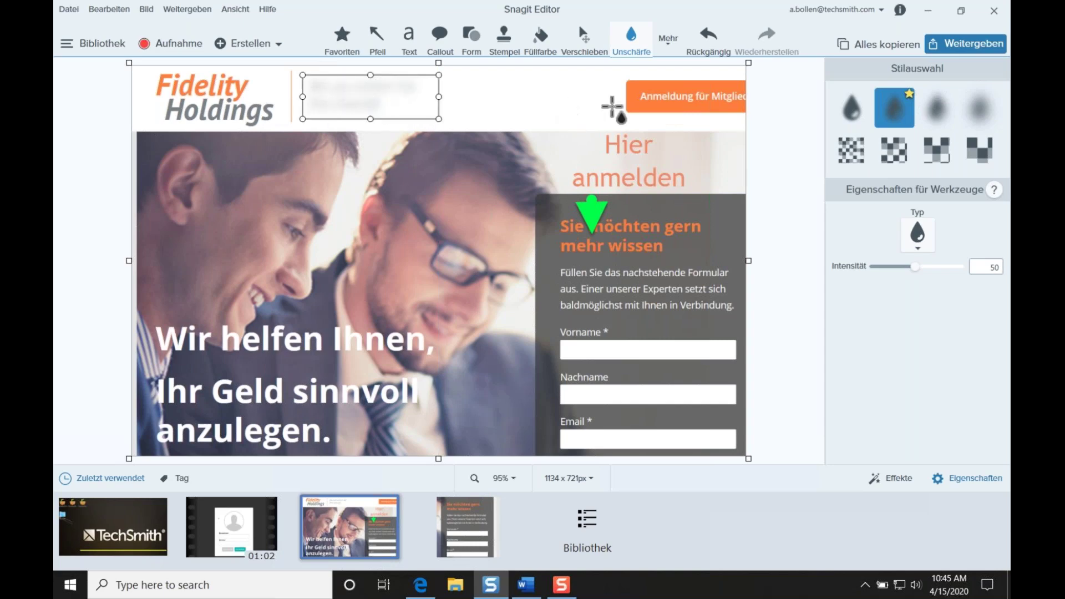
# Change the slogan's blur to the pixelated style at intensity 25 and pixelate the paragraph above the Vorname field the same way.
pyautogui.click(852, 150)
pyautogui.click(583, 136)
pyautogui.moveTo(557, 268); pyautogui.dragTo(753, 321)
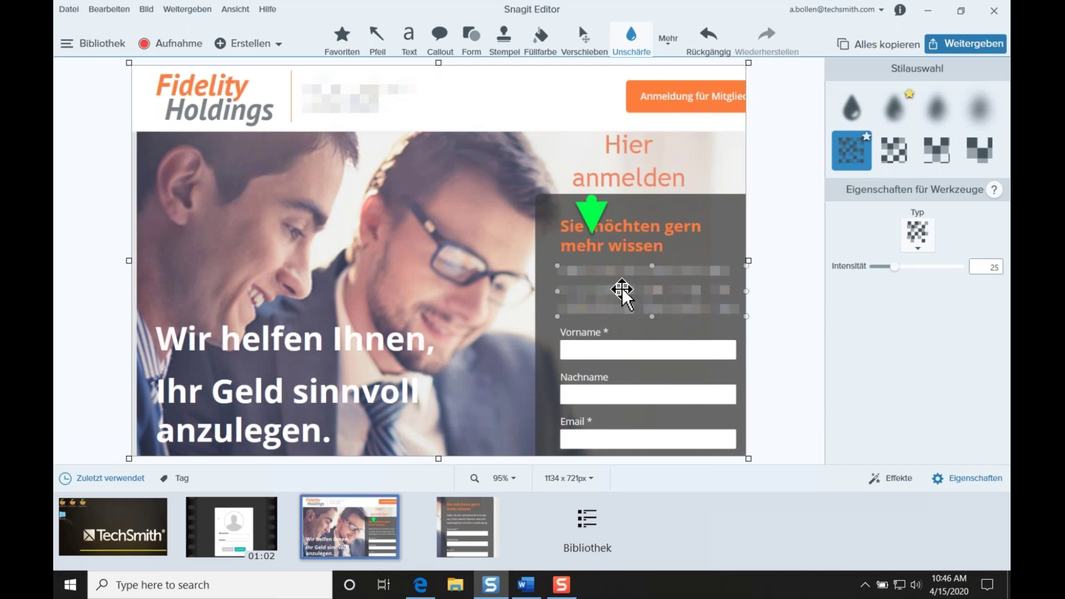
pyautogui.press('t')
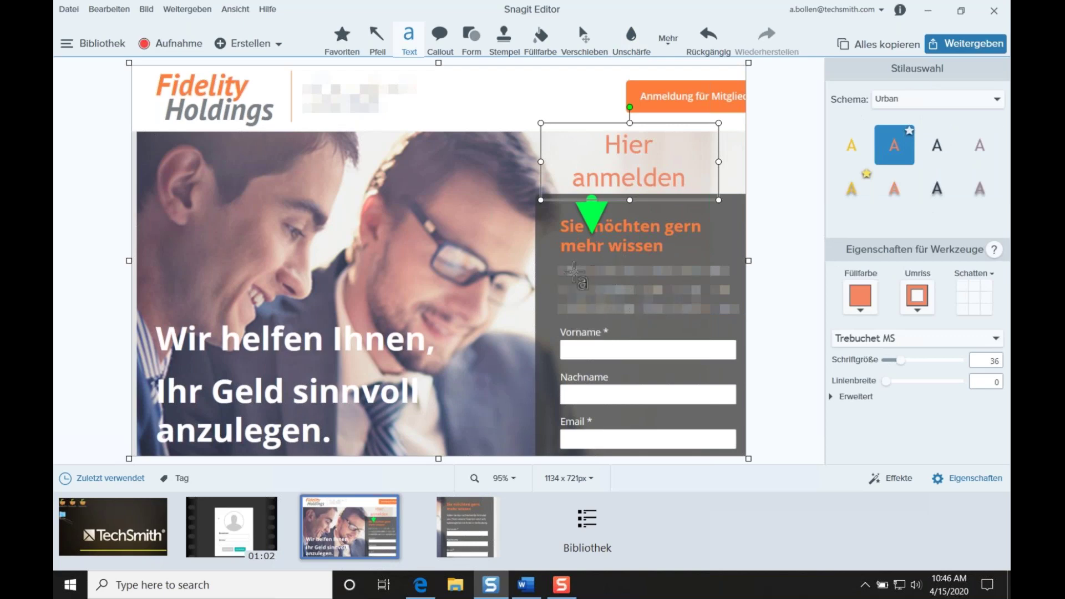
# Set up the Liste tool with the Standard scheme and its green teardrop-shaped number style.
pyautogui.click(669, 43)
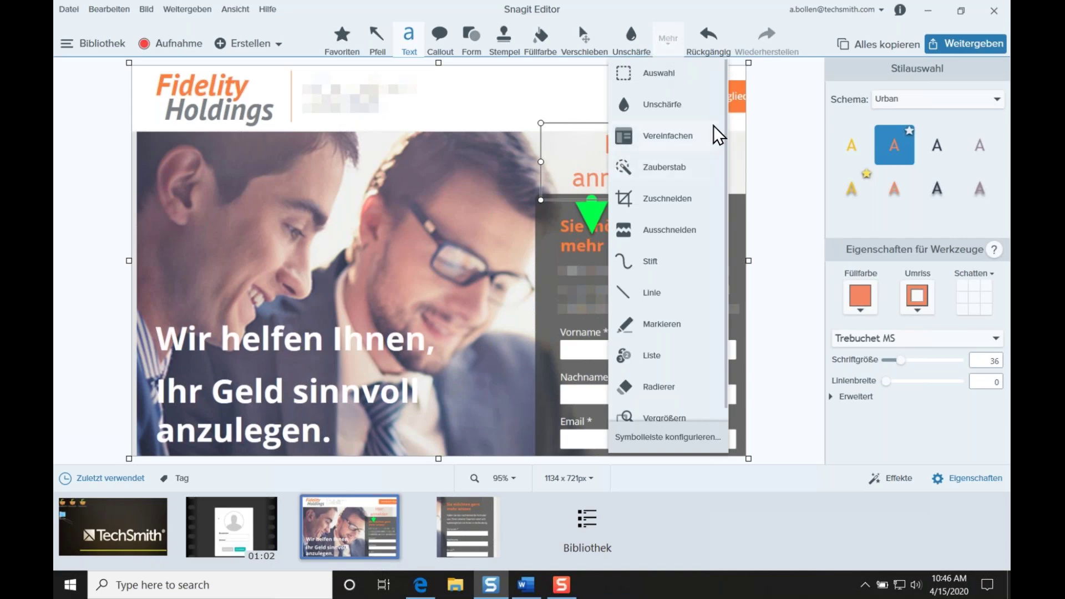
pyautogui.moveTo(724, 125); pyautogui.dragTo(724, 188)
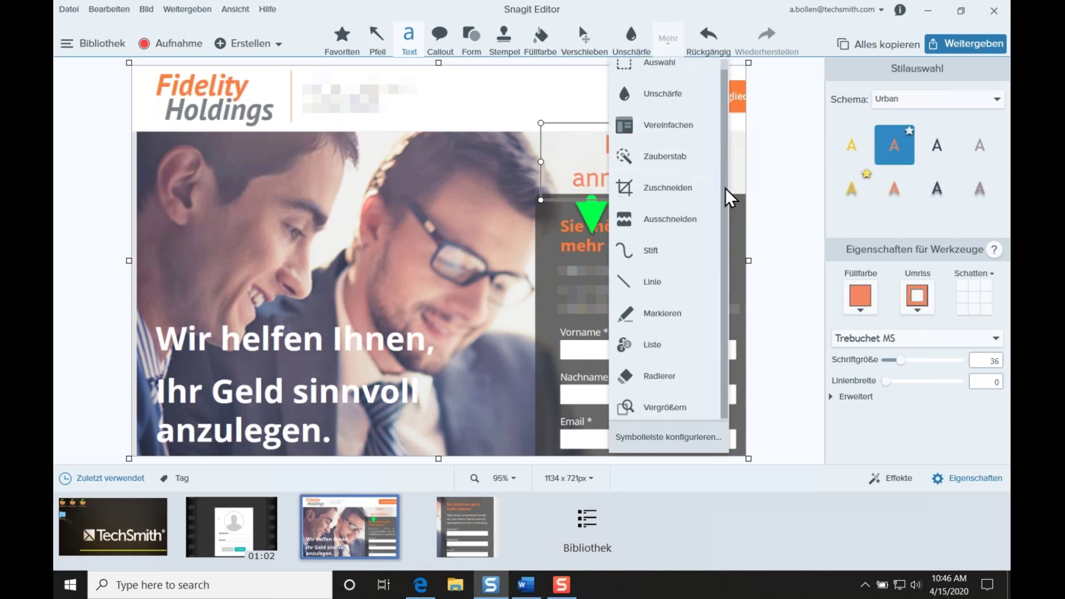
pyautogui.click(650, 355)
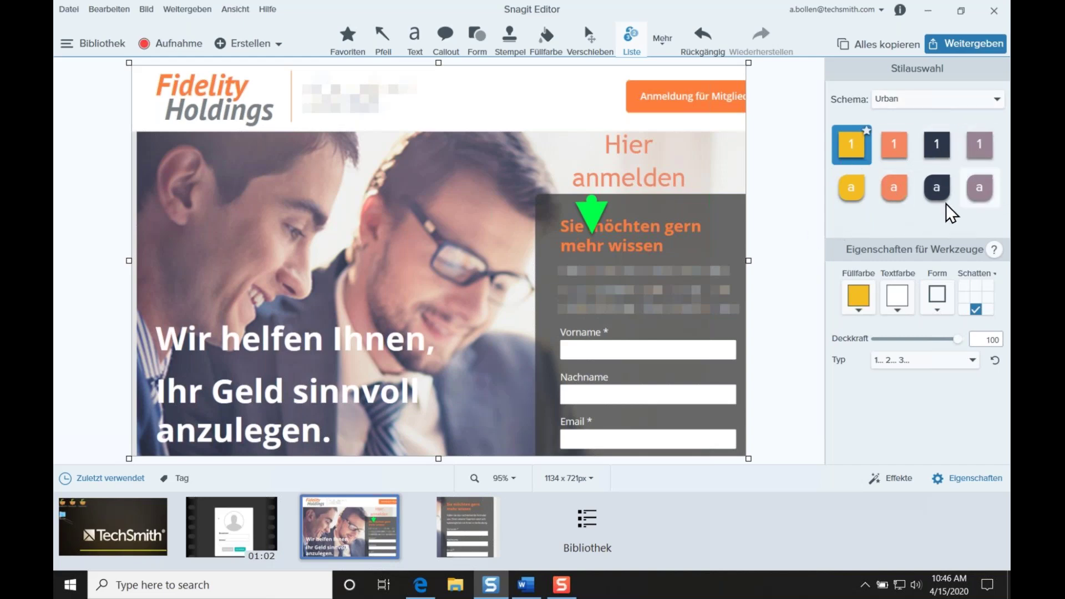
pyautogui.click(916, 100)
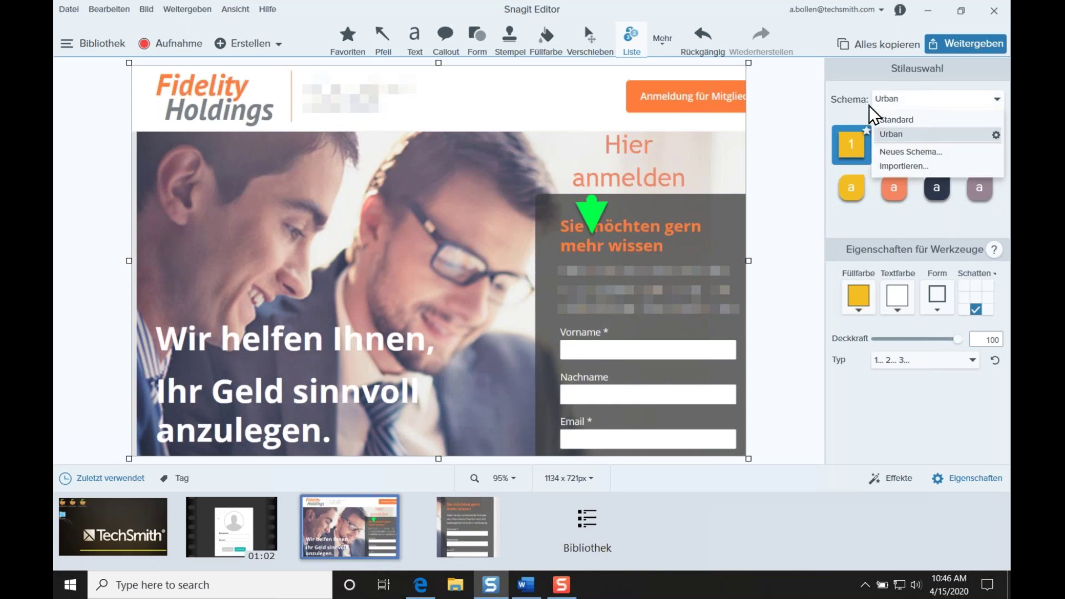
pyautogui.click(894, 119)
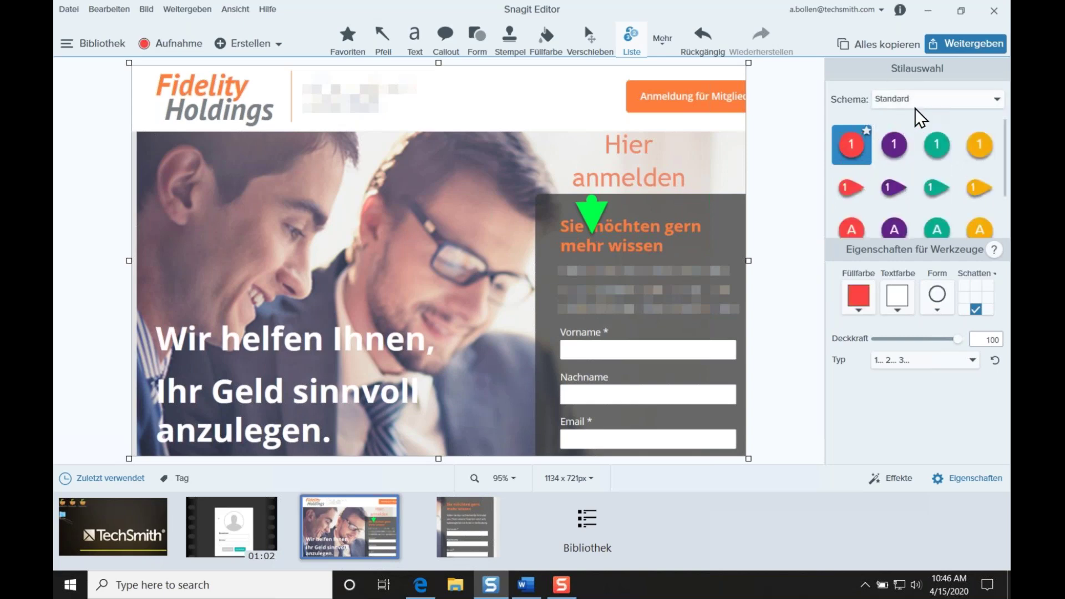
pyautogui.scroll(-2, 996, 148)
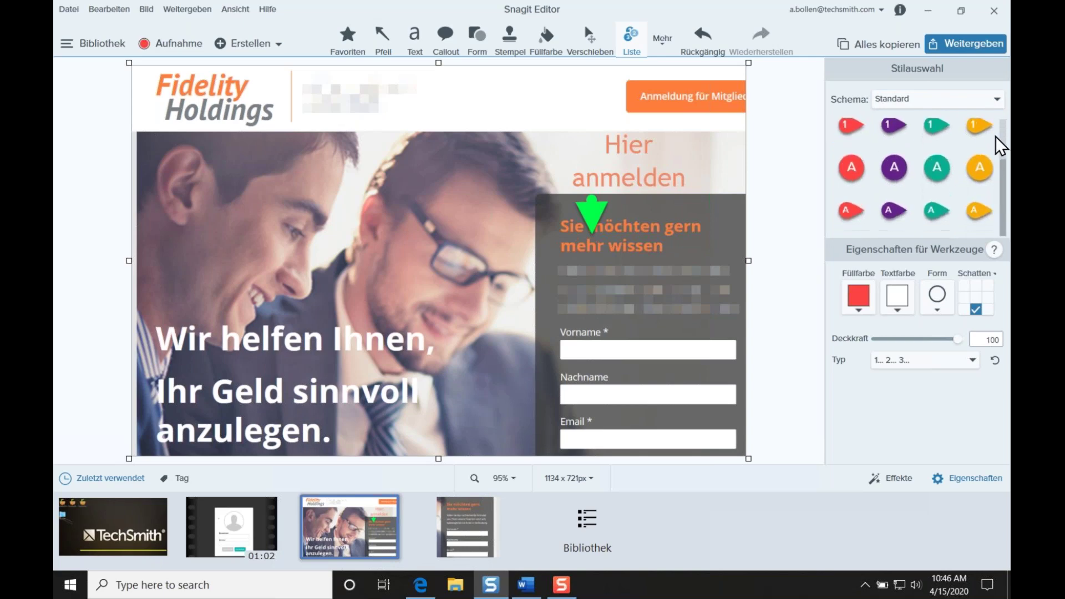
pyautogui.scroll(2, 898, 142)
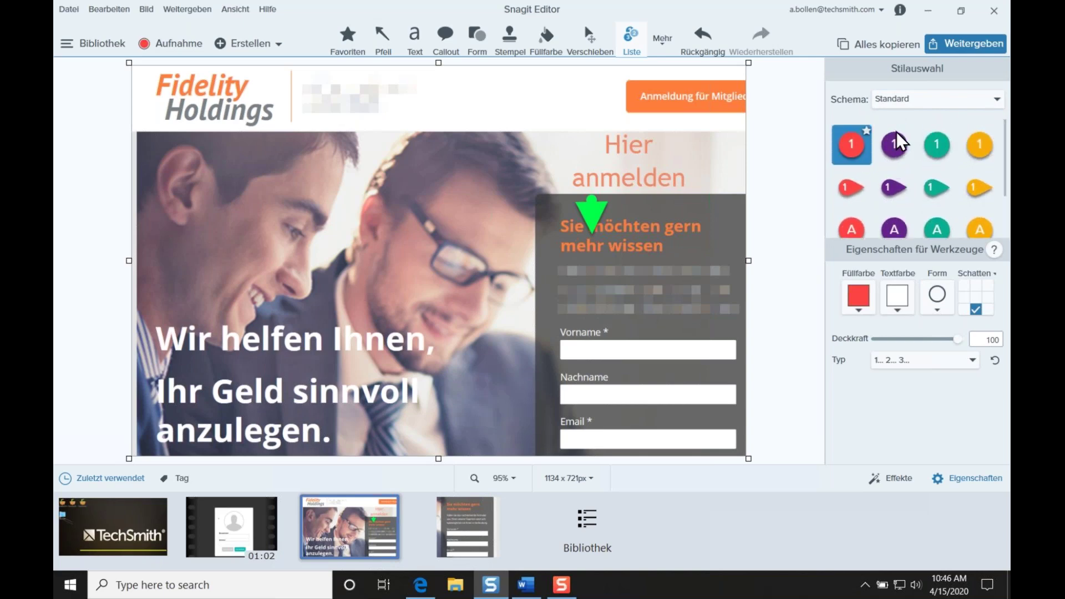
pyautogui.click(935, 148)
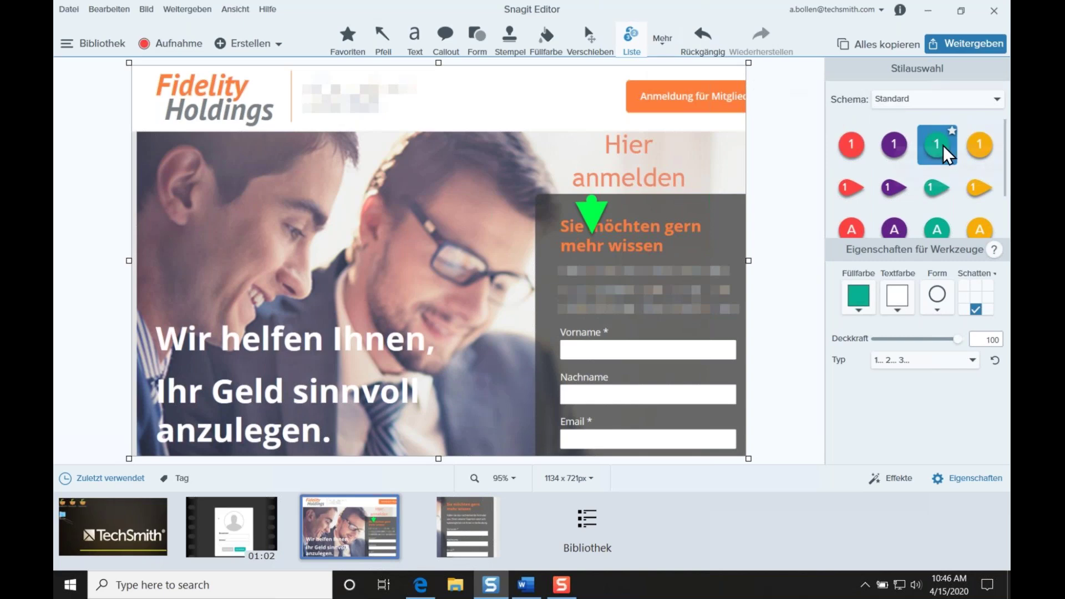
pyautogui.click(932, 190)
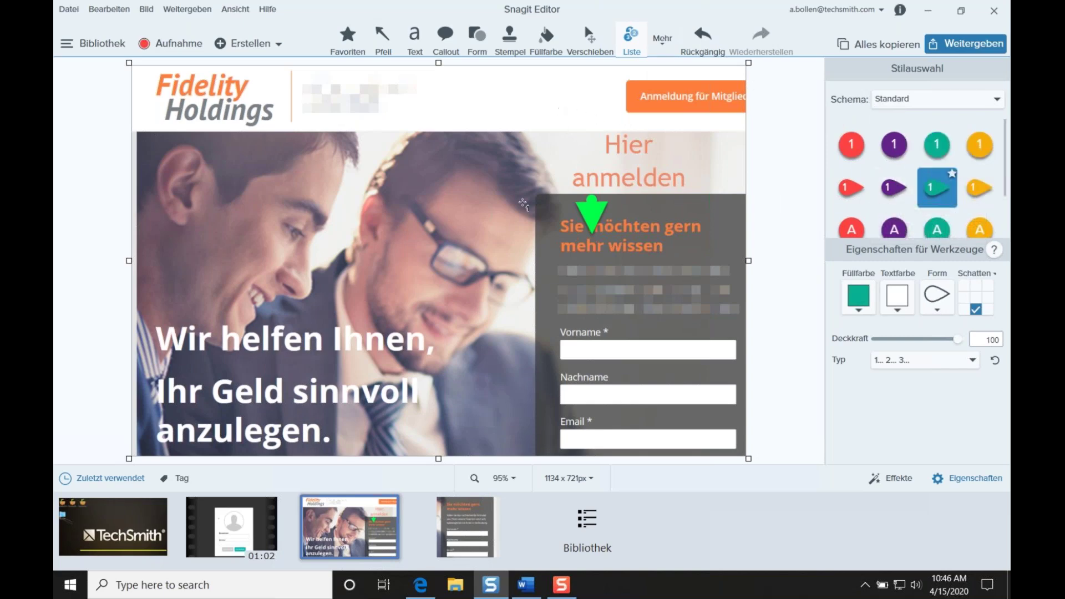
# Place the numbers 1 to 4 beside the Vorname, Nachname and Email fields and the orange "Anmeldung für Mitglieder" button.
pyautogui.click(542, 351)
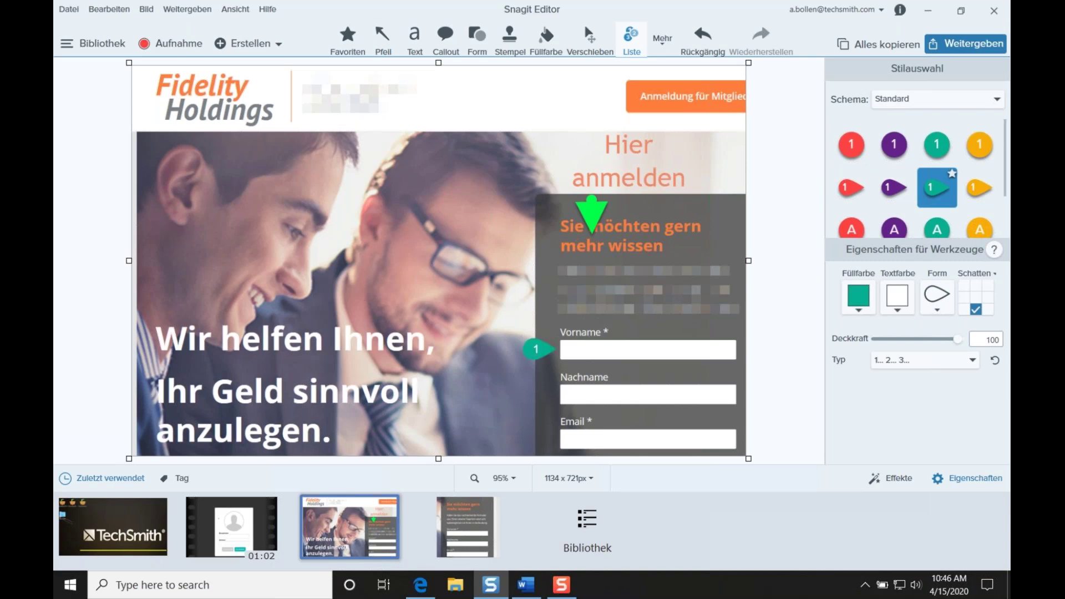
pyautogui.click(544, 393)
pyautogui.click(551, 441)
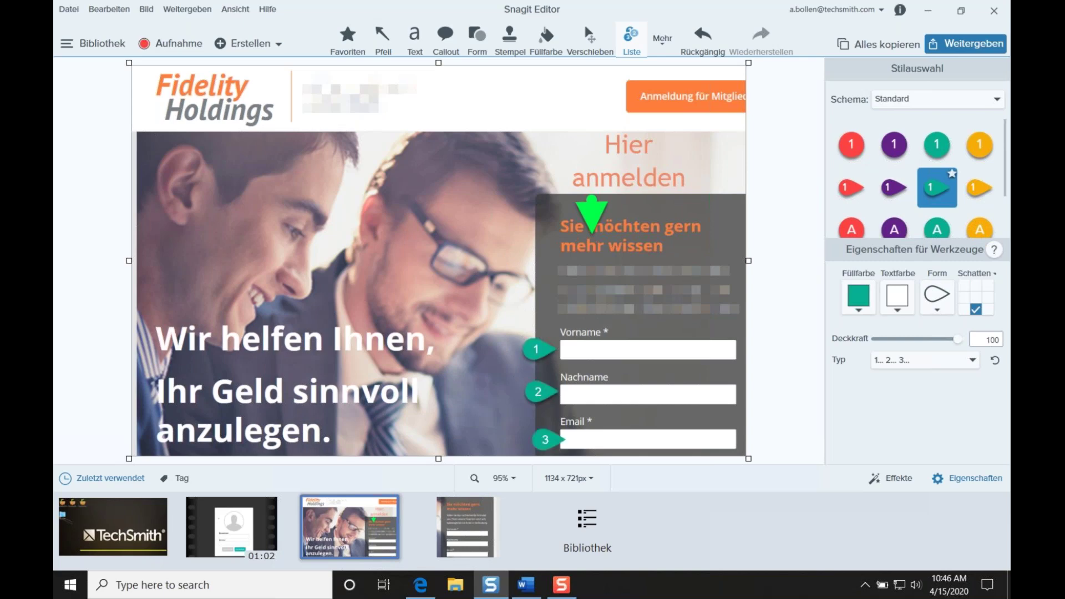
pyautogui.click(612, 99)
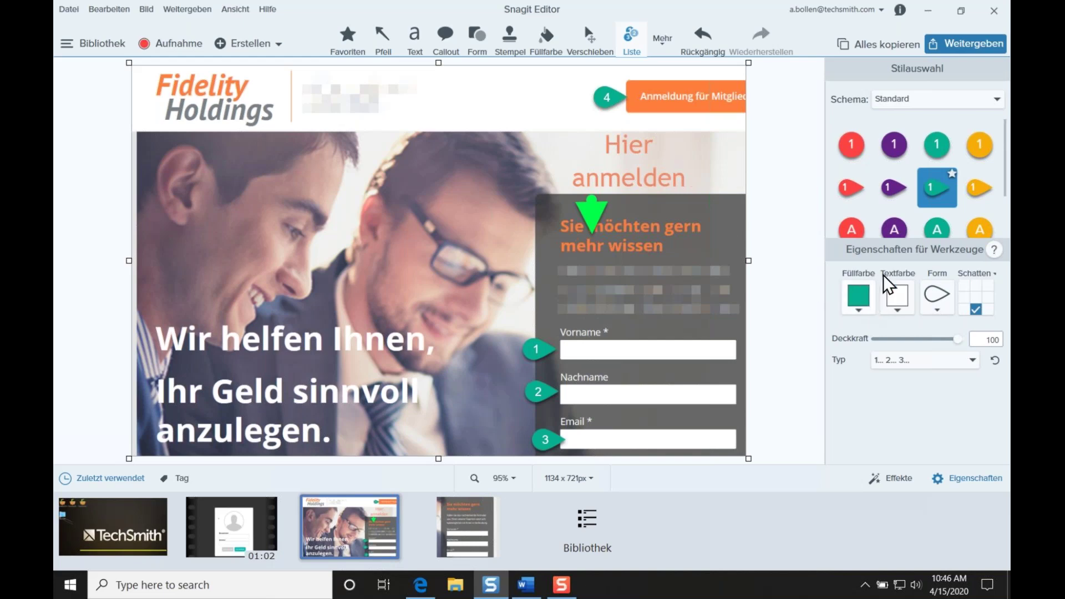
# Give the teardrop number style a magenta fill, add it to the Standard scheme's styles, and move it to first place.
pyautogui.click(864, 293)
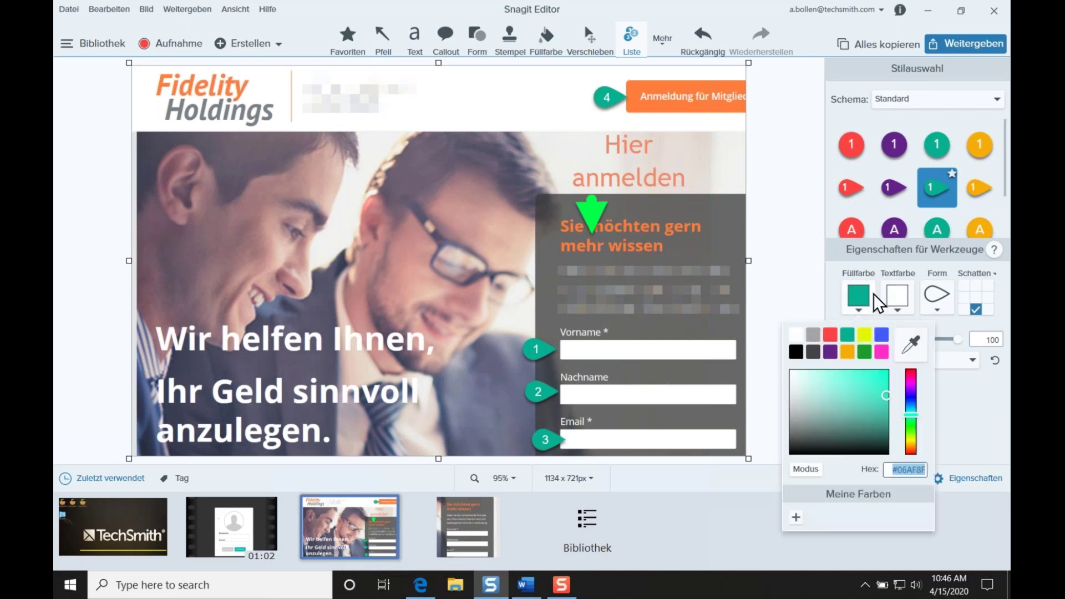
pyautogui.click(882, 349)
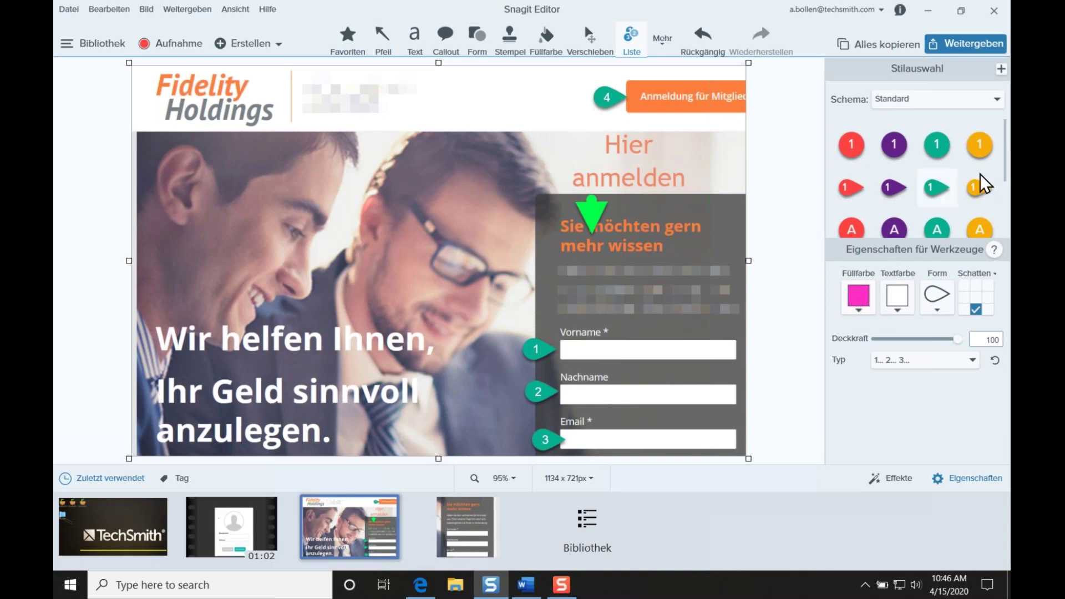
pyautogui.scroll(-1, 1004, 233)
pyautogui.scroll(-1, 1003, 233)
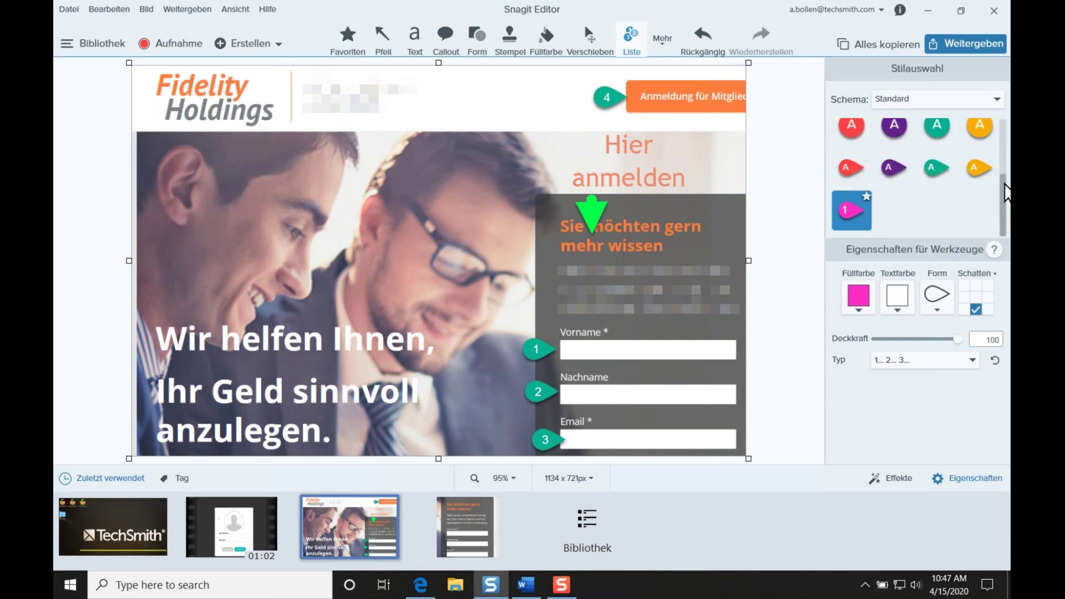
pyautogui.scroll(2, 1005, 166)
pyautogui.scroll(-2, 998, 183)
pyautogui.moveTo(856, 219); pyautogui.dragTo(852, 148)
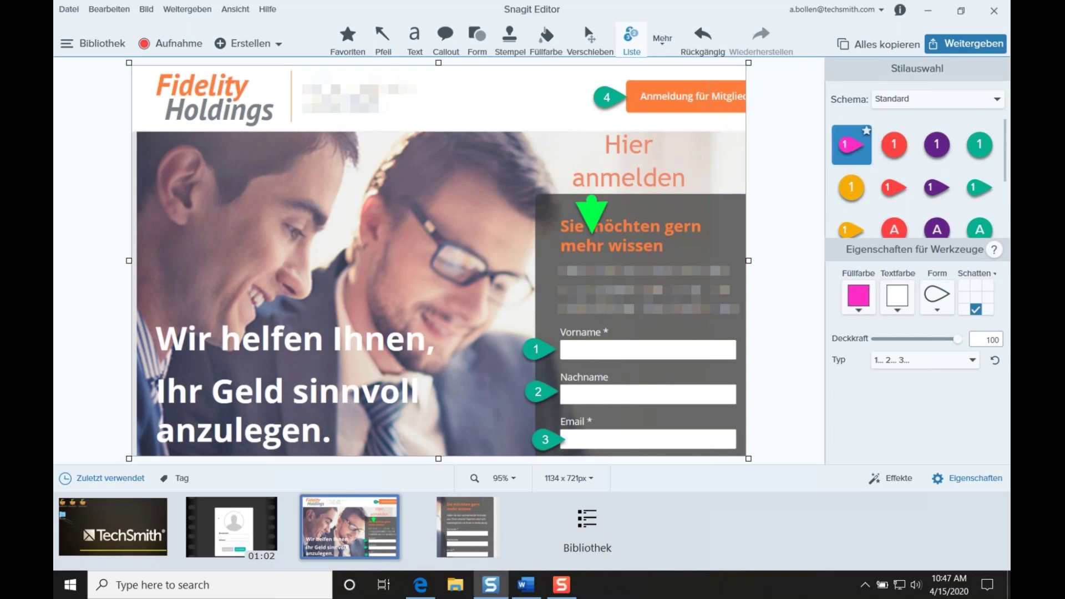
# Activate the Zuschneiden tool from the additional drawing tools.
pyautogui.click(452, 40)
pyautogui.click(661, 45)
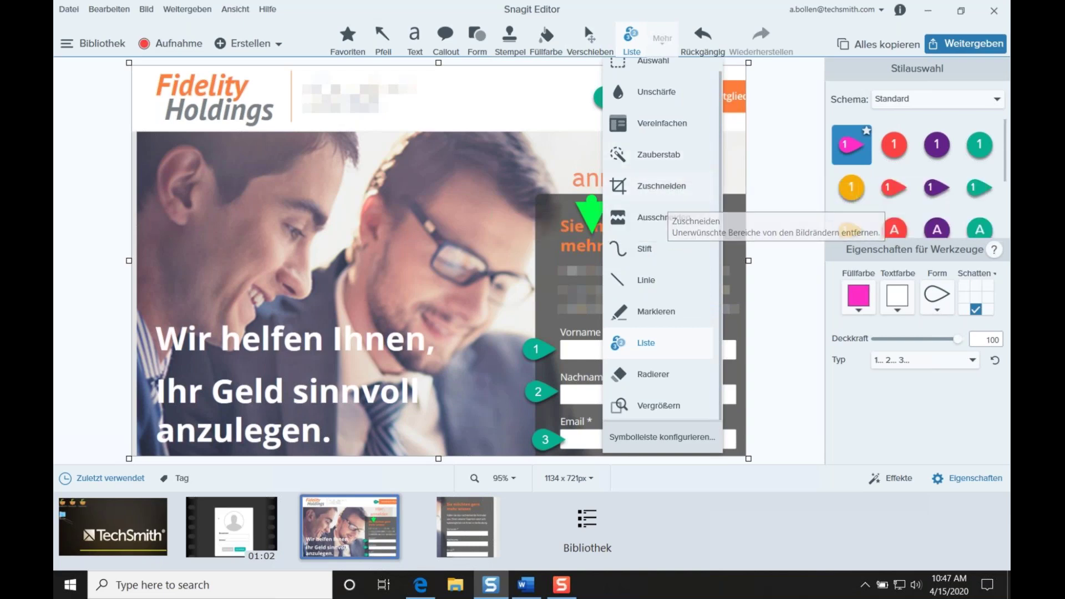
pyautogui.click(660, 189)
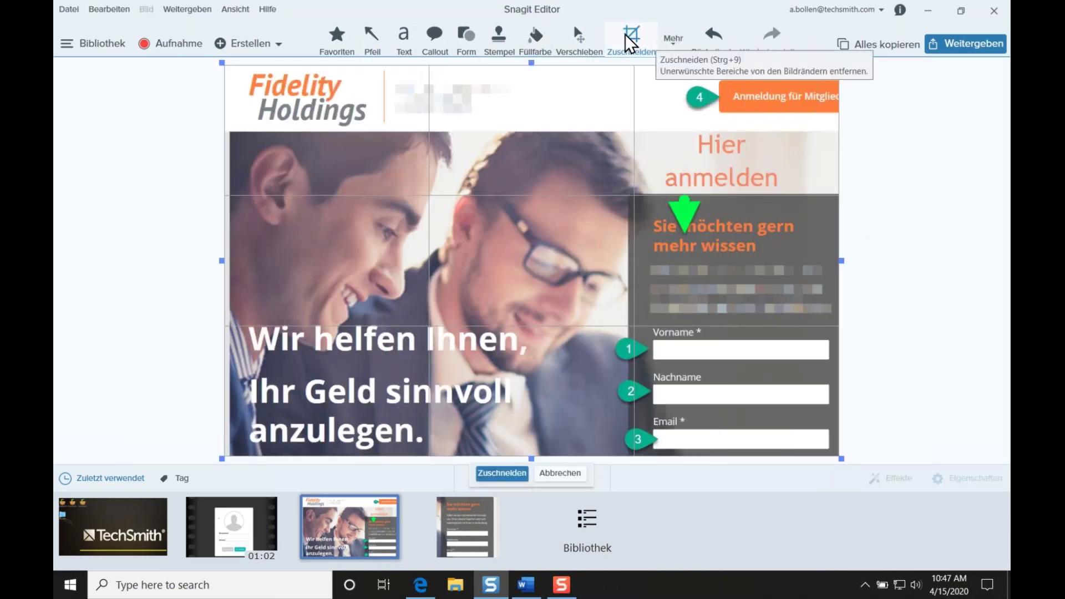
# Open the toolbar configuration and remove the Stempel and Füllfarbe tools from the toolbar.
pyautogui.click(673, 39)
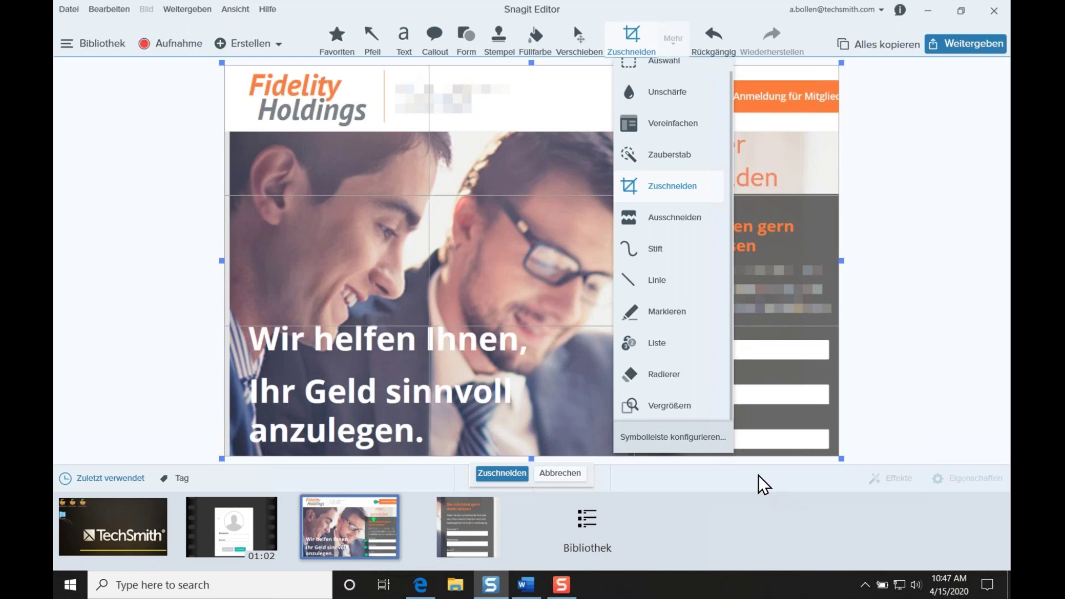
pyautogui.click(715, 443)
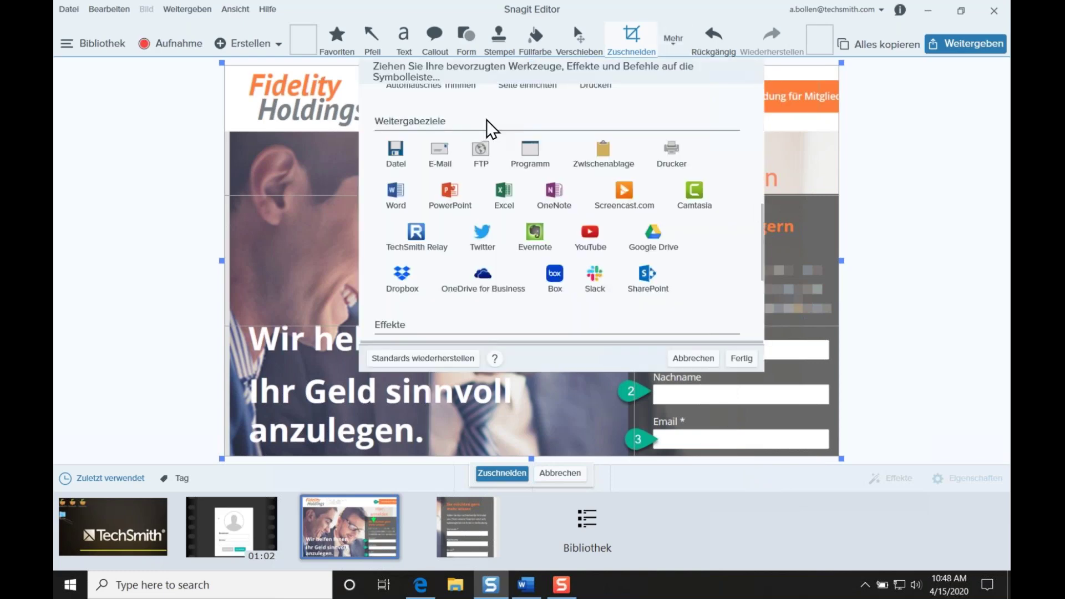
pyautogui.scroll(-2, 555, 194)
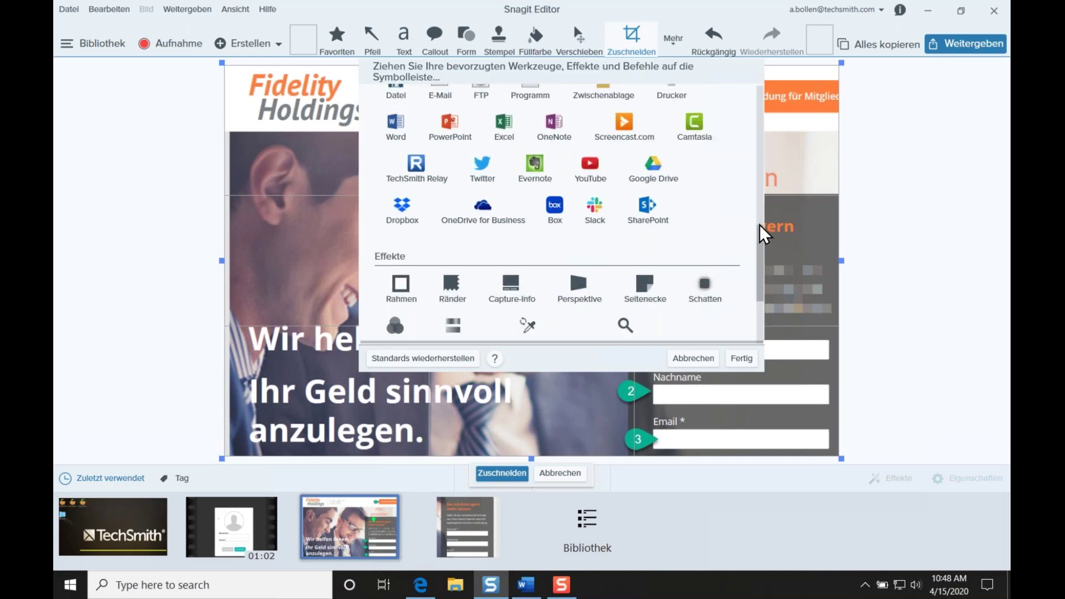
pyautogui.scroll(8, 756, 119)
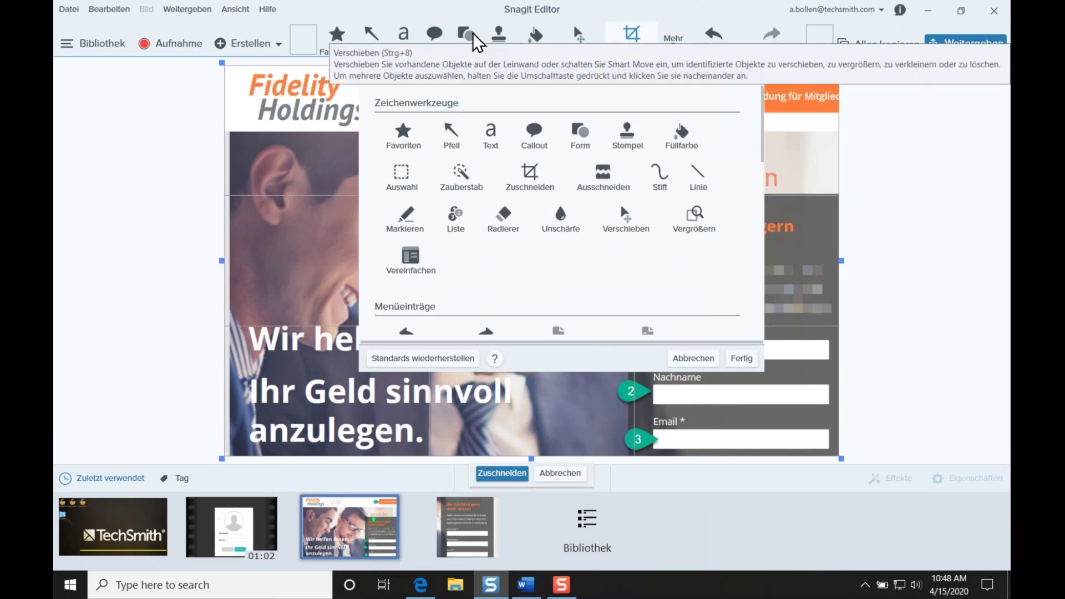
pyautogui.moveTo(502, 48); pyautogui.dragTo(566, 248)
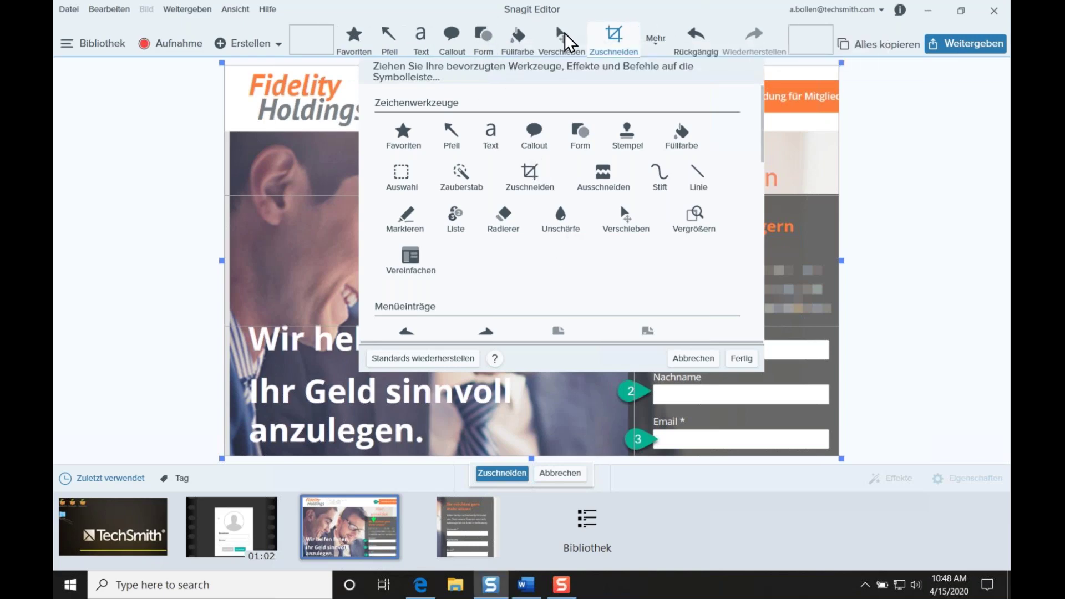
pyautogui.moveTo(530, 166); pyautogui.dragTo(555, 272)
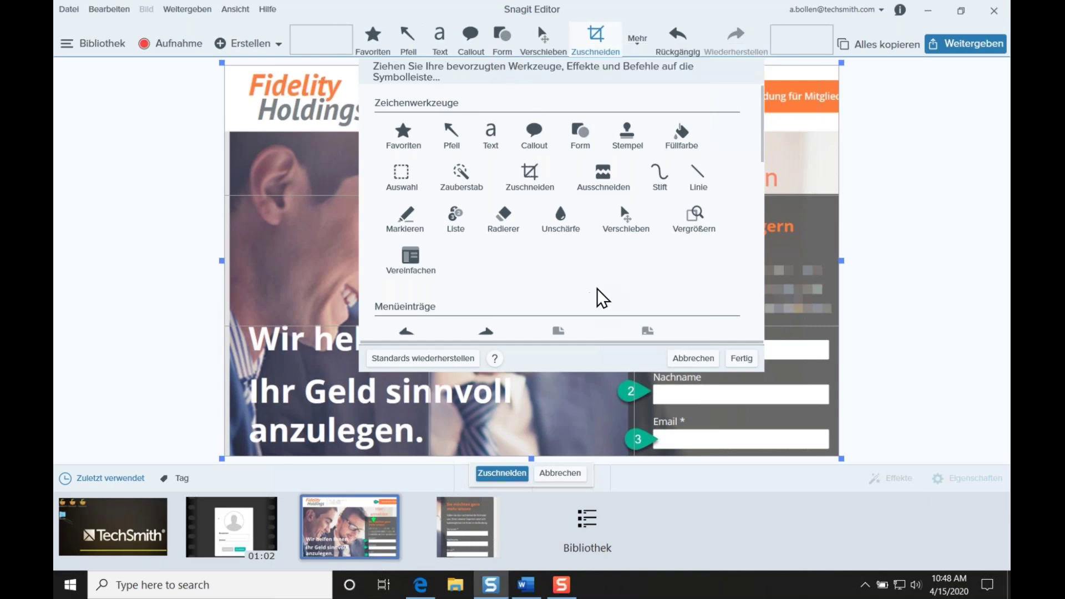
# Add the Liste and Unschärfe tools between Favoriten and Pfeil and the Drucken command after Wiederherstellen, and save the toolbar configuration.
pyautogui.moveTo(463, 221); pyautogui.dragTo(388, 42)
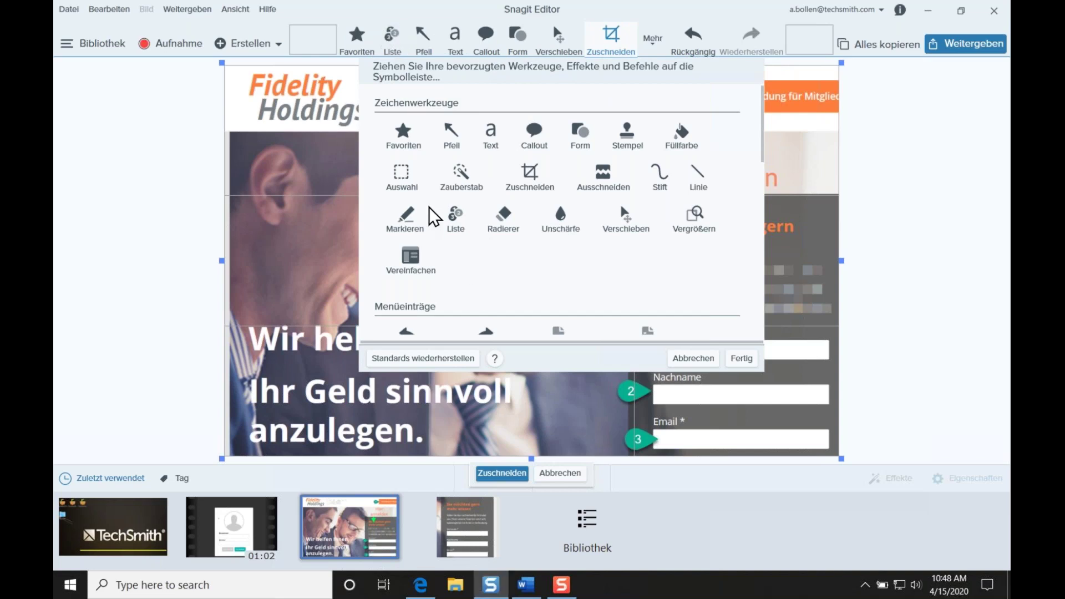
pyautogui.moveTo(571, 222); pyautogui.dragTo(411, 41)
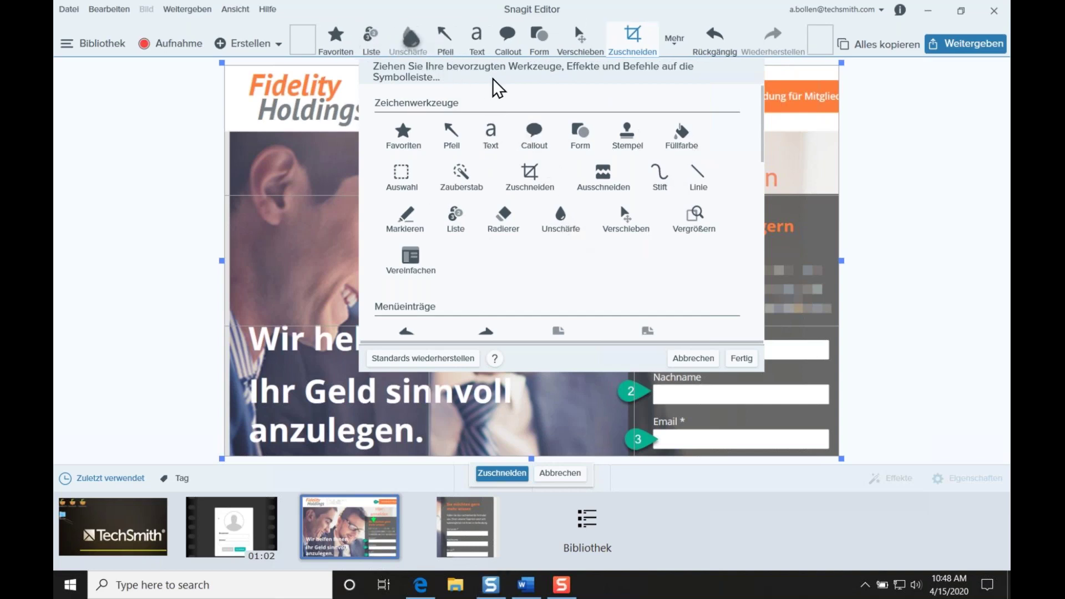
pyautogui.scroll(-1, 763, 136)
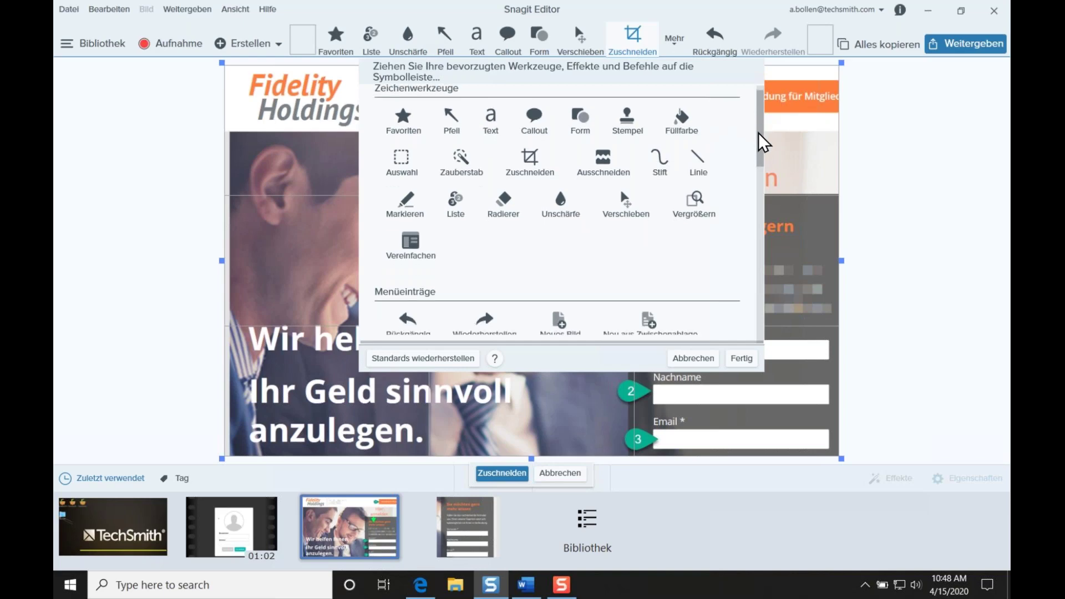
pyautogui.moveTo(759, 133); pyautogui.dragTo(758, 161)
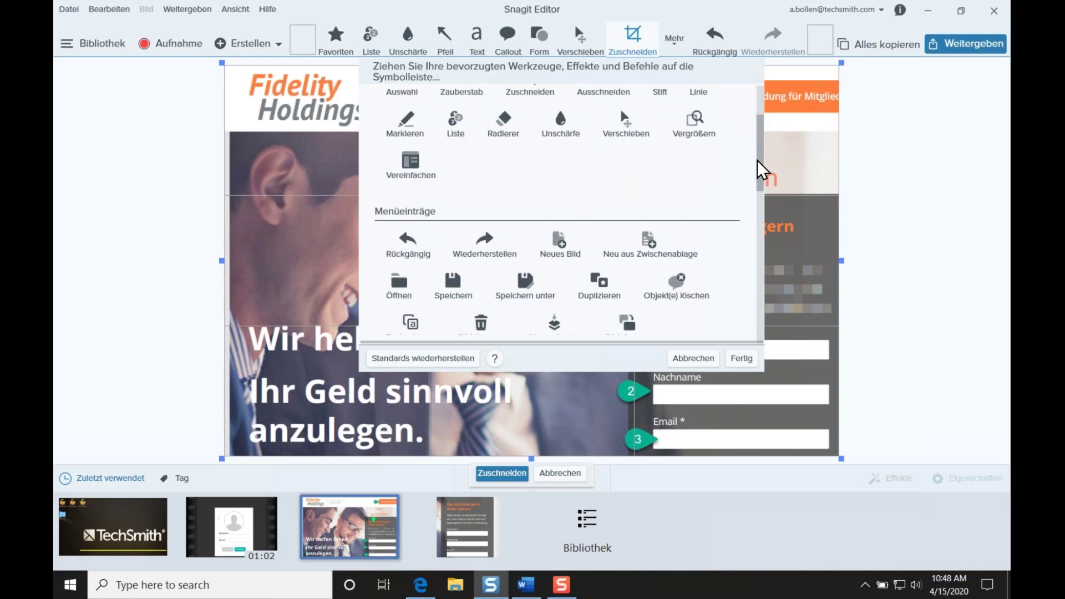
pyautogui.scroll(-6, 760, 166)
pyautogui.moveTo(595, 214); pyautogui.dragTo(808, 42)
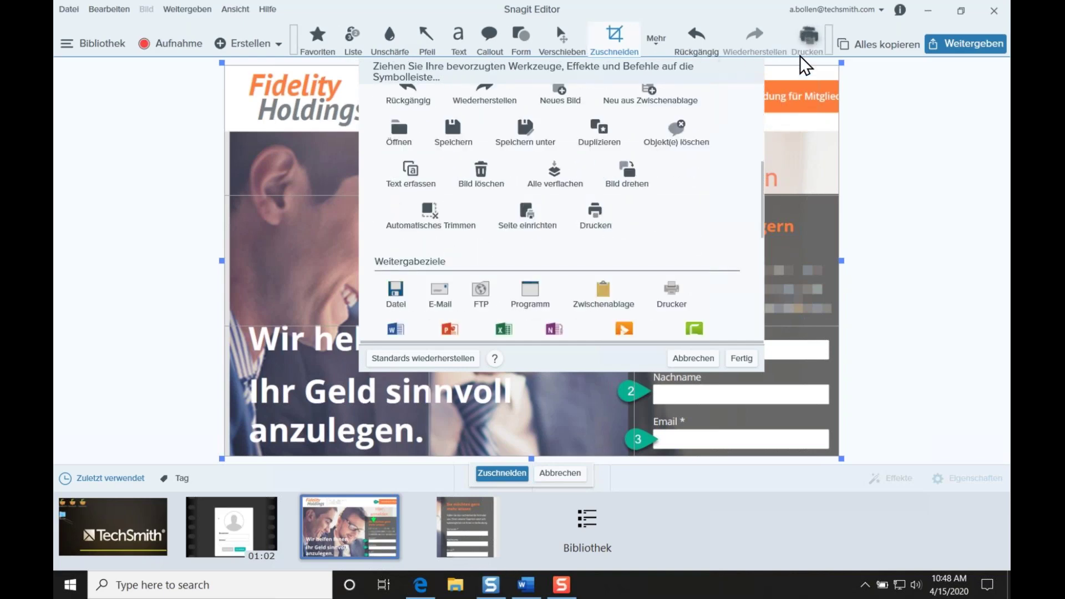
pyautogui.moveTo(758, 205); pyautogui.dragTo(762, 307)
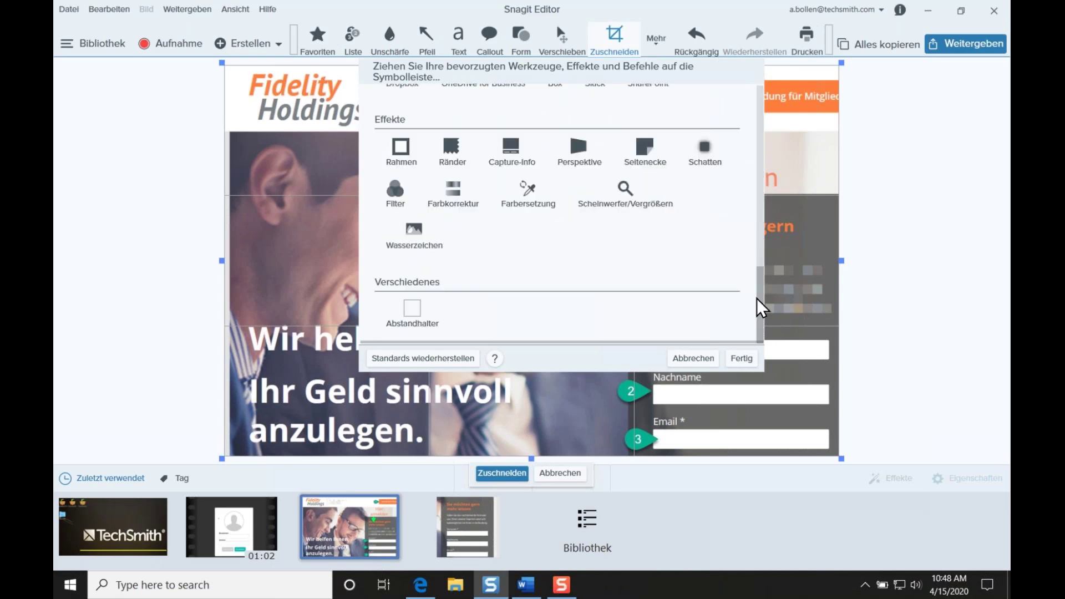
pyautogui.scroll(6, 743, 173)
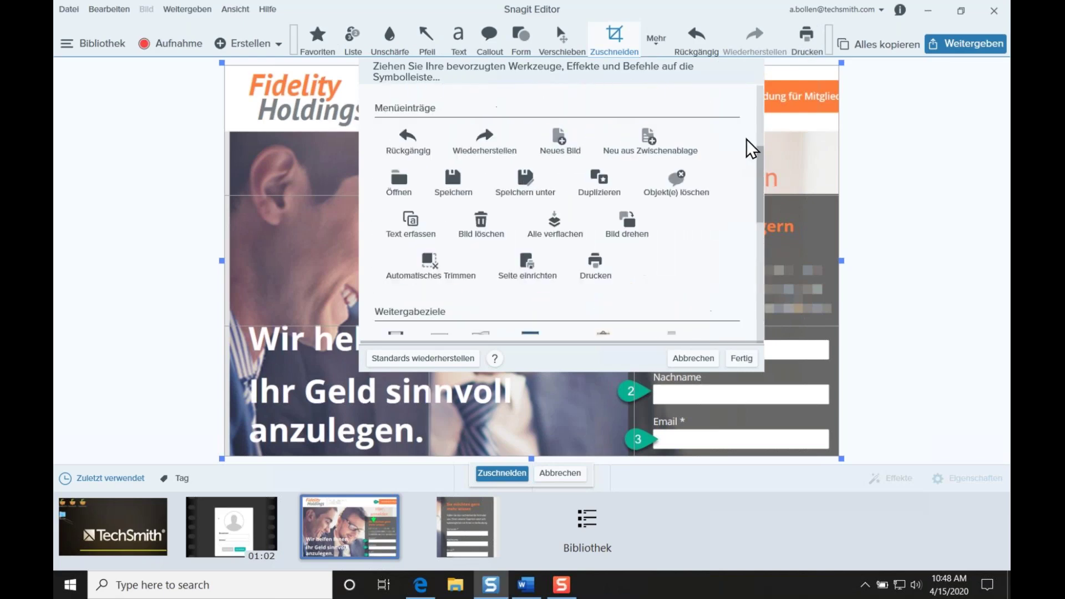
pyautogui.click(742, 358)
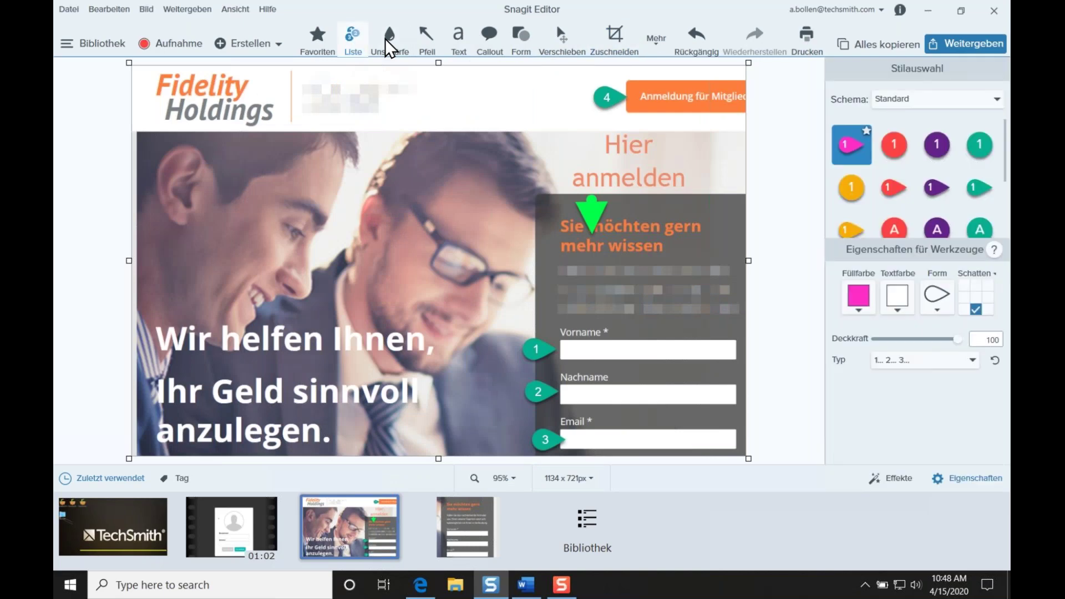
# Activate the Unschärfe tool and look through the additional tools for Stempel and Füllfarbe.
pyautogui.click(390, 44)
pyautogui.click(655, 38)
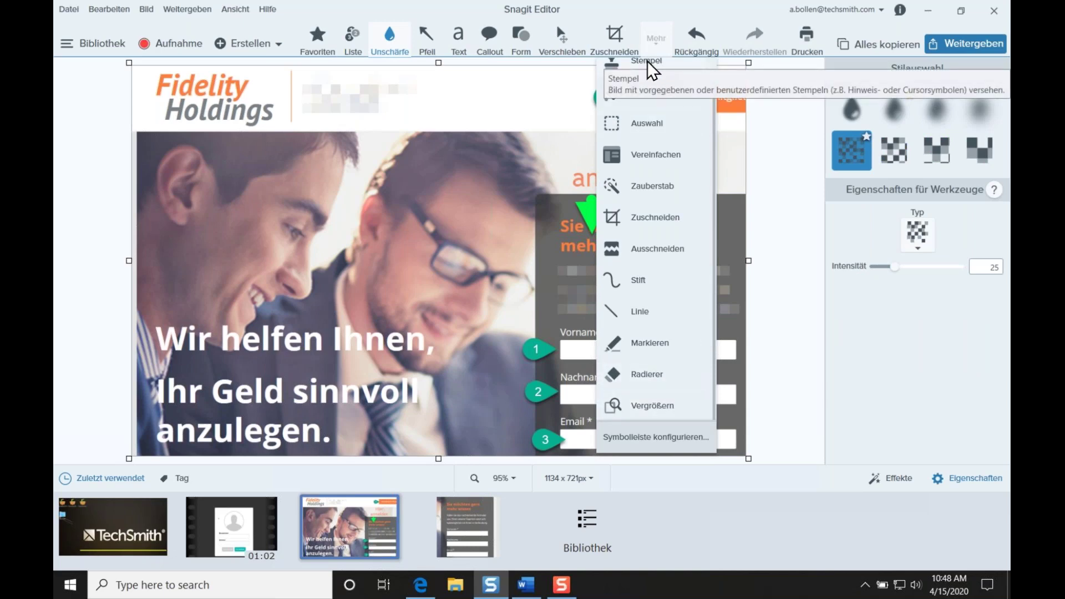
pyautogui.scroll(1, 668, 122)
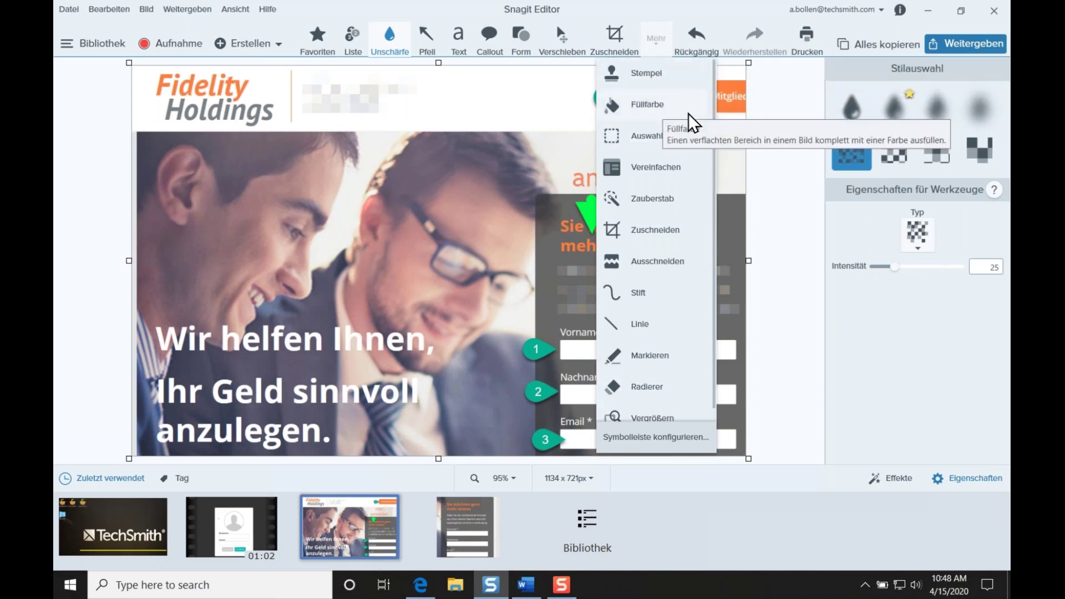
pyautogui.click(685, 72)
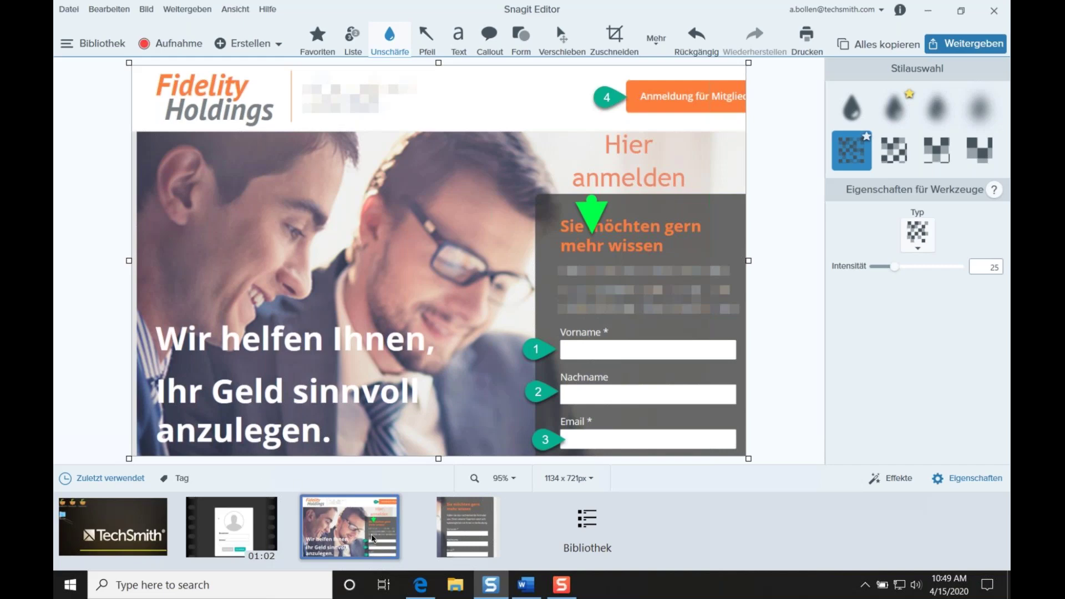
# Open the small form capture and resize it to 300 px wide with the proportions locked.
pyautogui.click(468, 526)
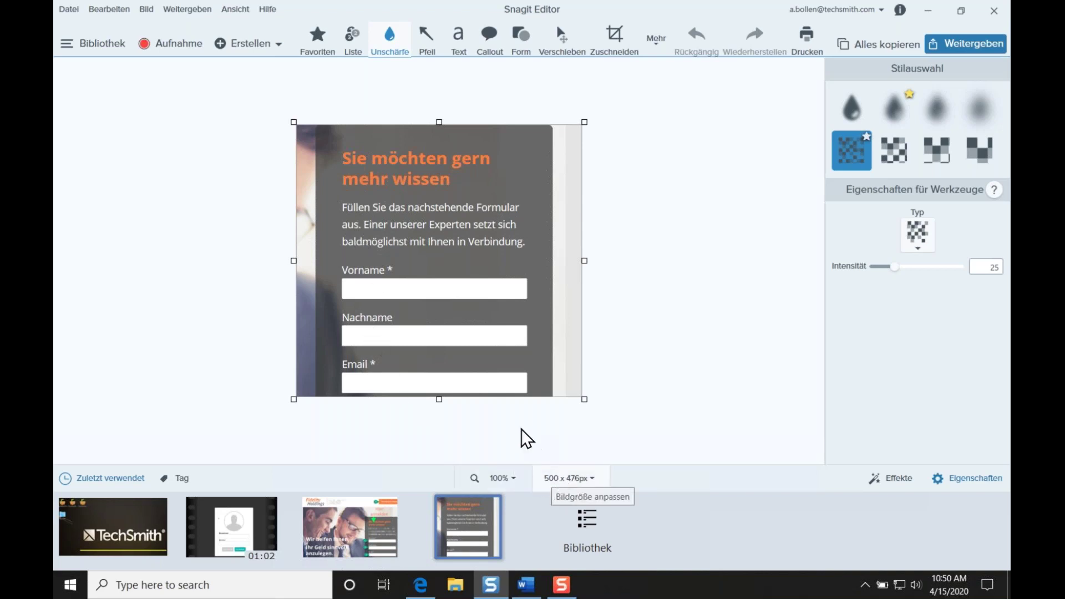
pyautogui.click(567, 479)
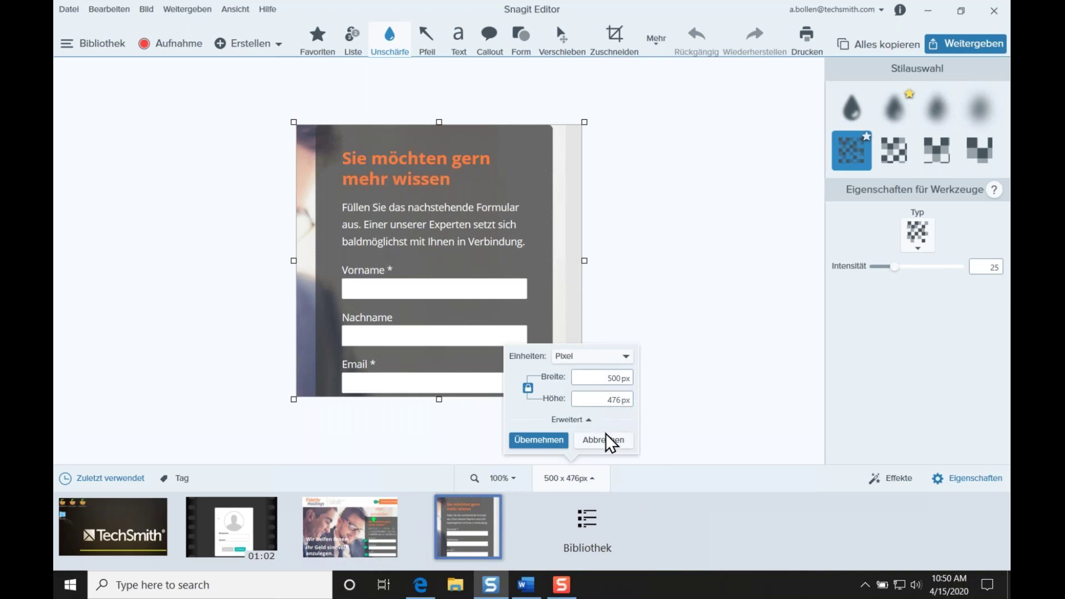
pyautogui.doubleClick(610, 377)
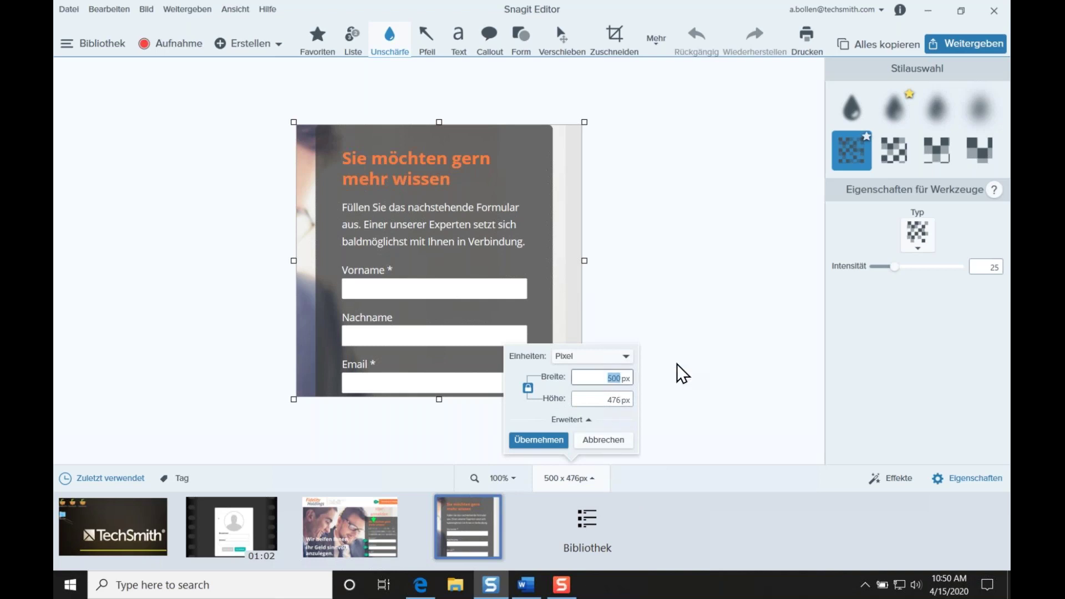
pyautogui.write('300')
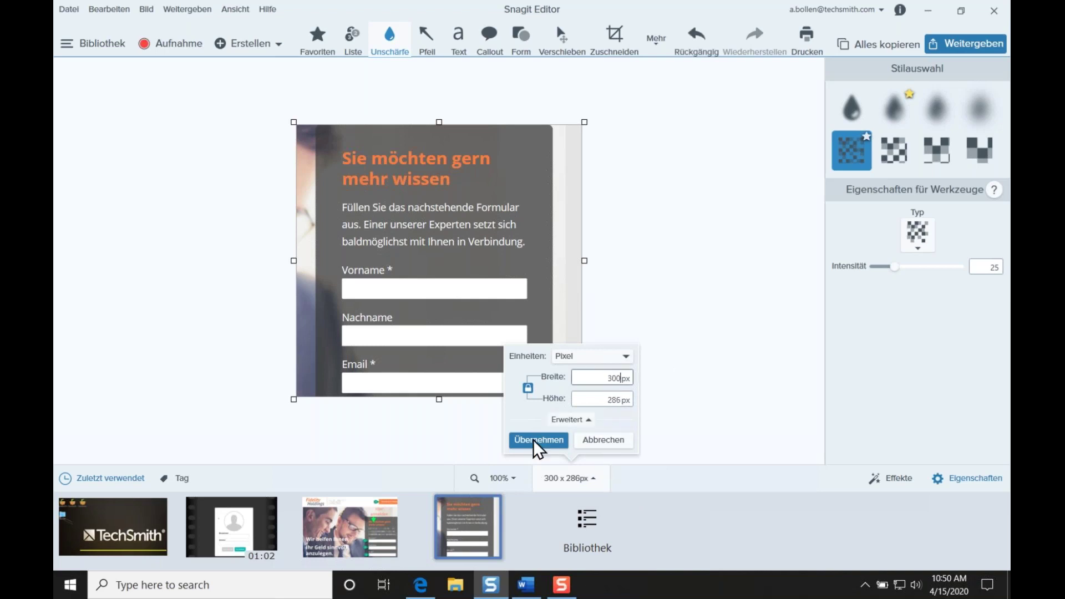
pyautogui.click(535, 440)
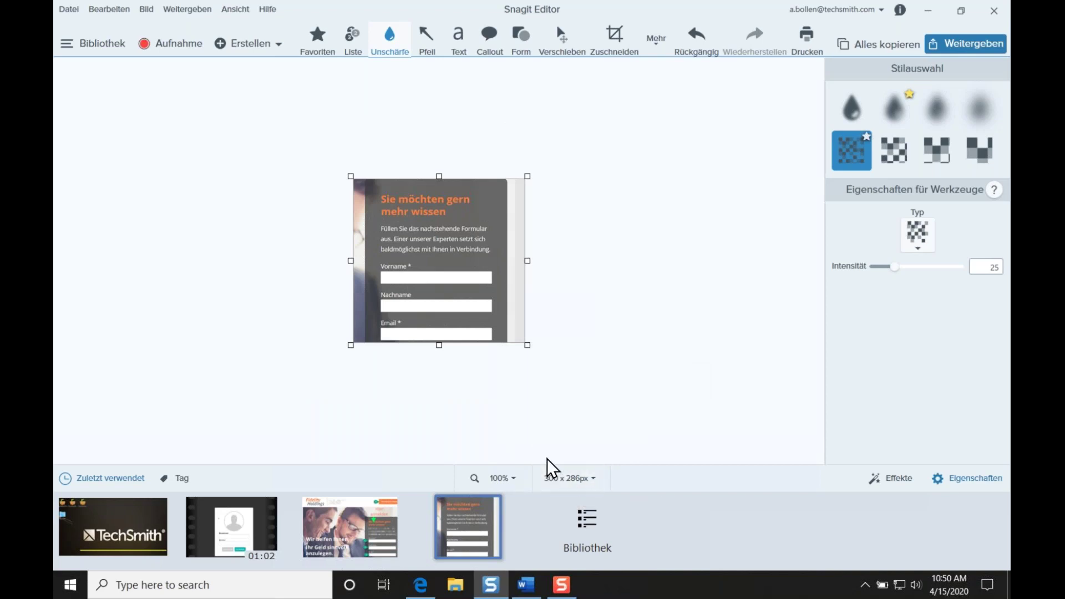
# Capture an image of the login form's user icon and Benutzername label, about 436 x 398 px.
pyautogui.moveTo(490, 518)
pyautogui.press('Print')
pyautogui.moveTo(416, 148); pyautogui.dragTo(664, 375)
pyautogui.click(367, 406)
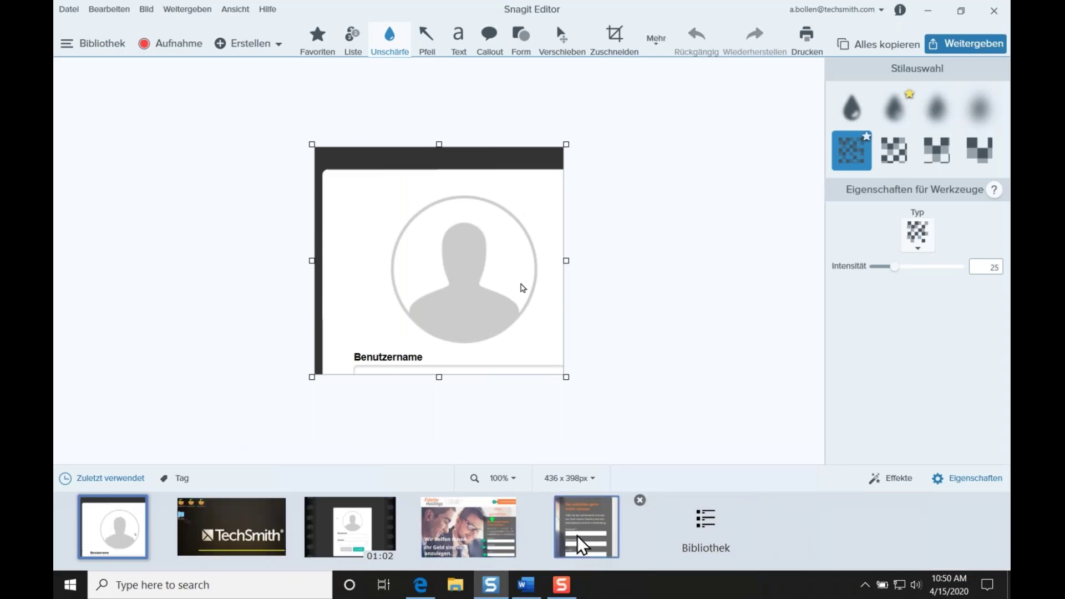
# Select the TechSmith desktop capture among the recent captures and remove it from the tray.
pyautogui.moveTo(577, 534)
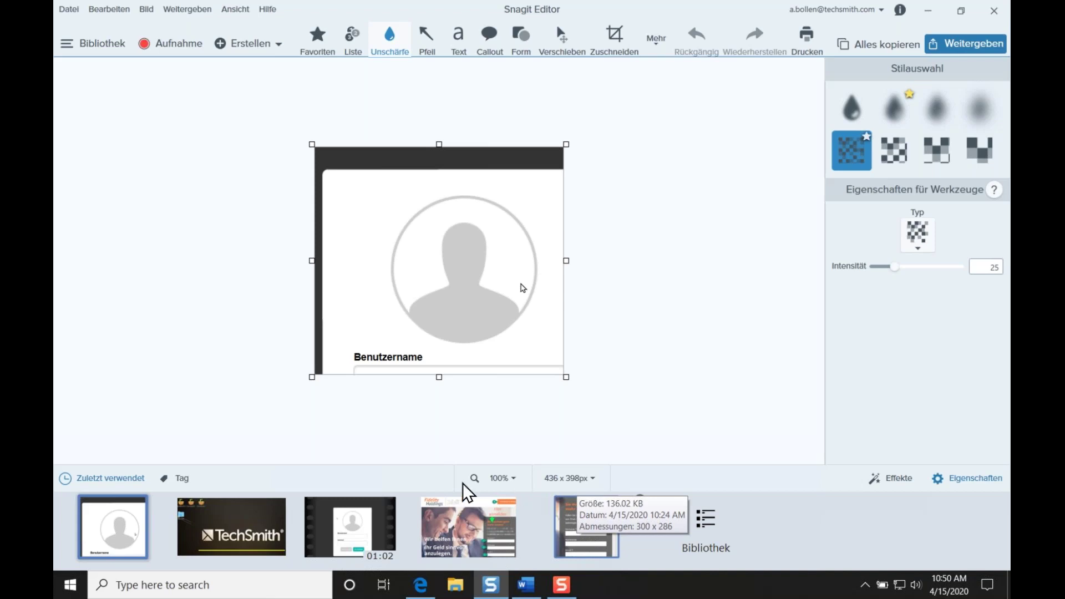
pyautogui.click(247, 521)
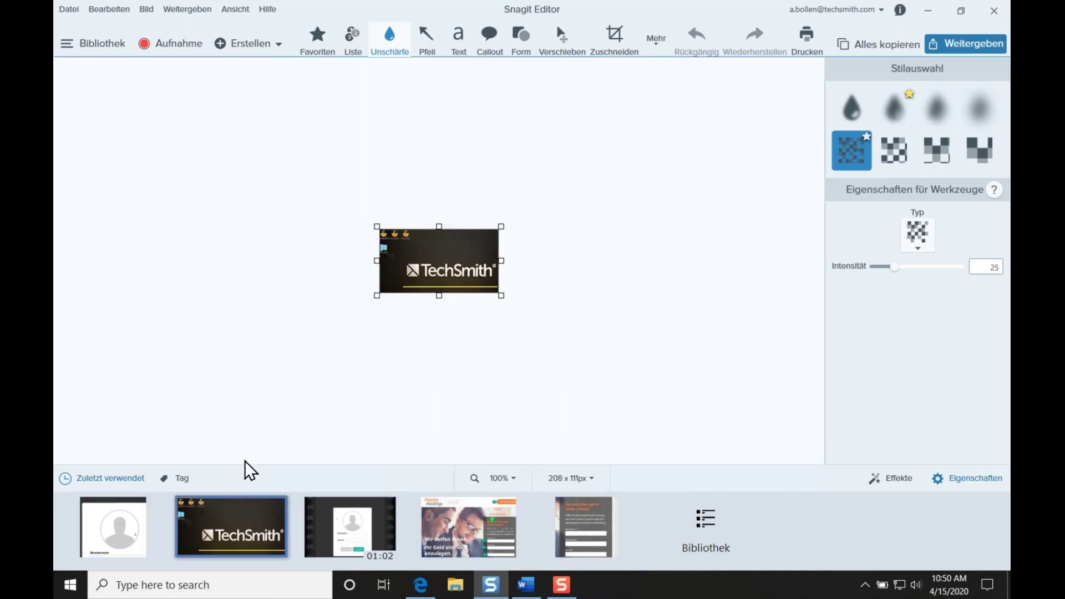
pyautogui.click(284, 499)
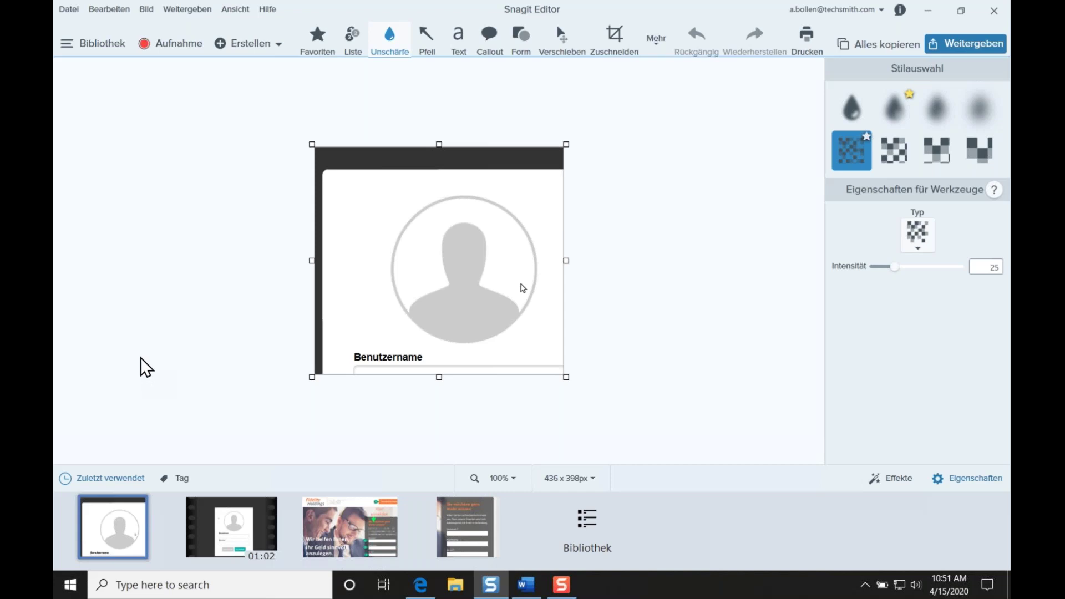
# Open the library and delete the TechSmith capture dated 15. Apr 2020 10:38:00 AM.
pyautogui.moveTo(194, 517)
pyautogui.click(81, 46)
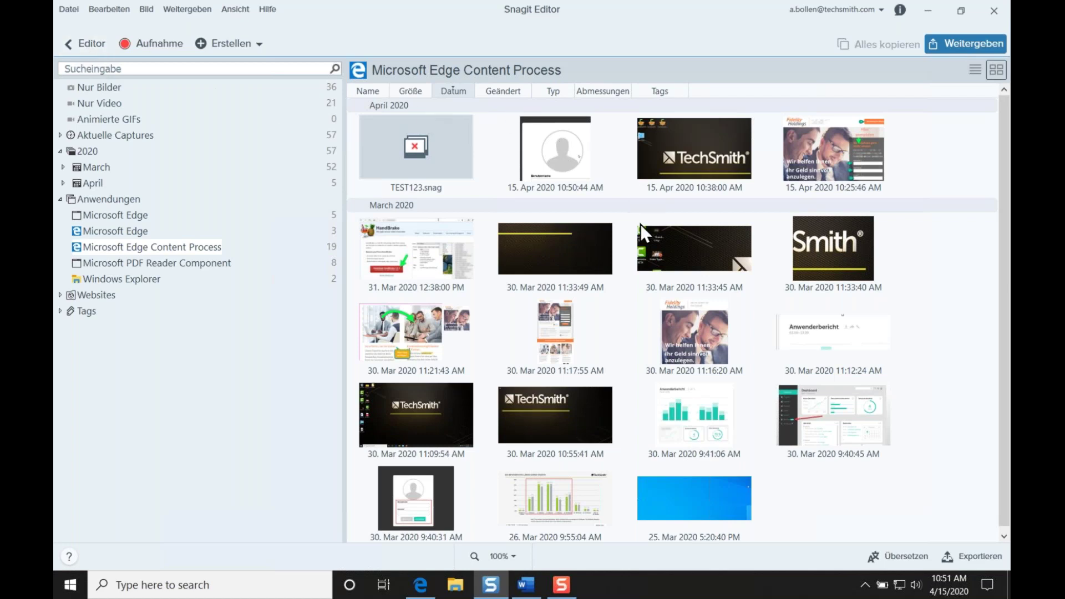
pyautogui.click(646, 164)
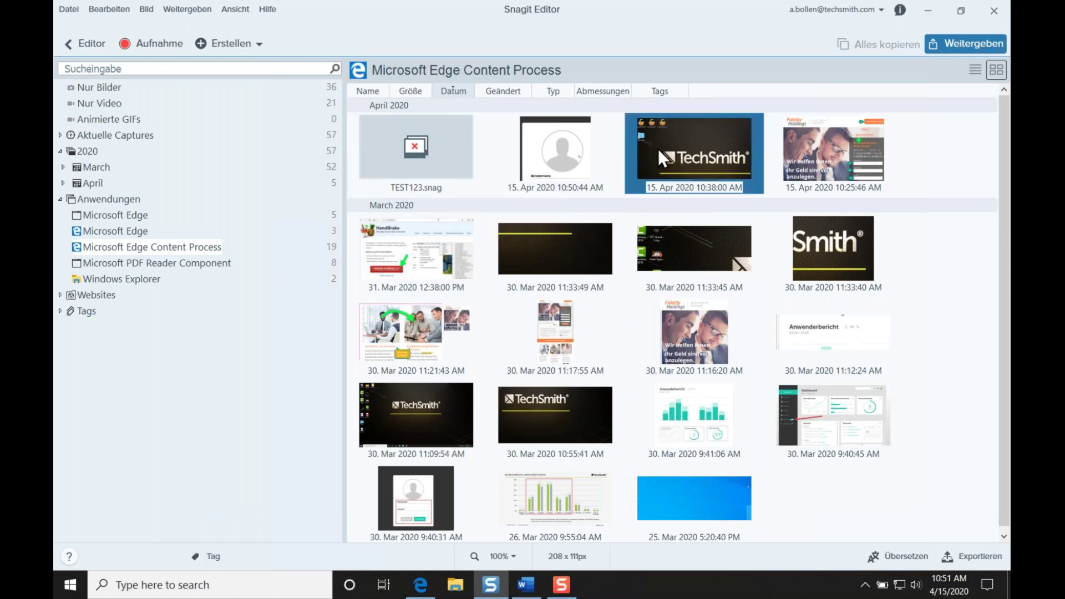
pyautogui.rightClick(659, 147)
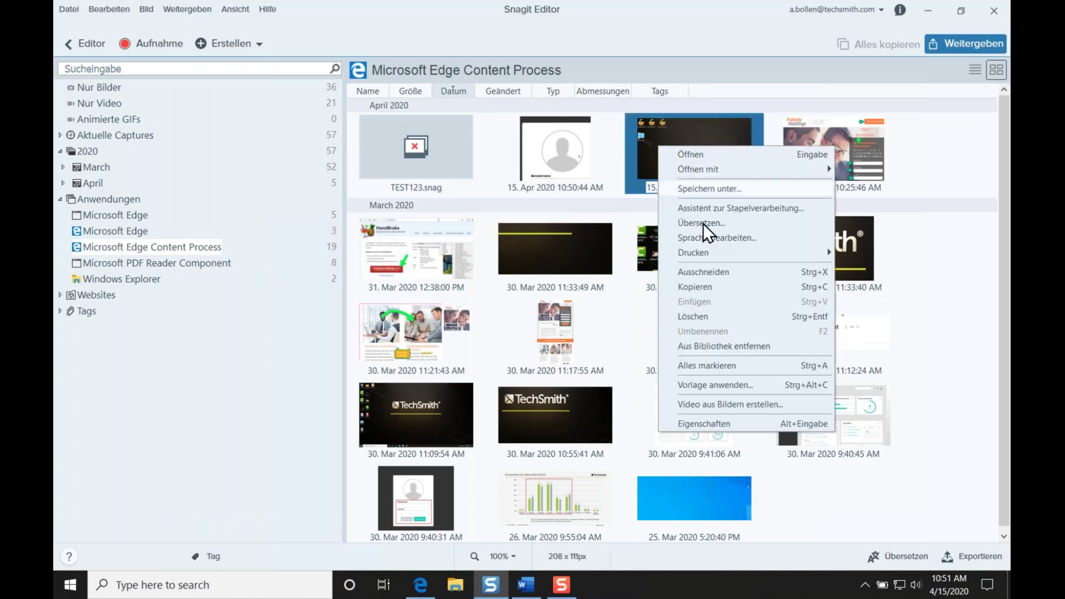
pyautogui.click(716, 316)
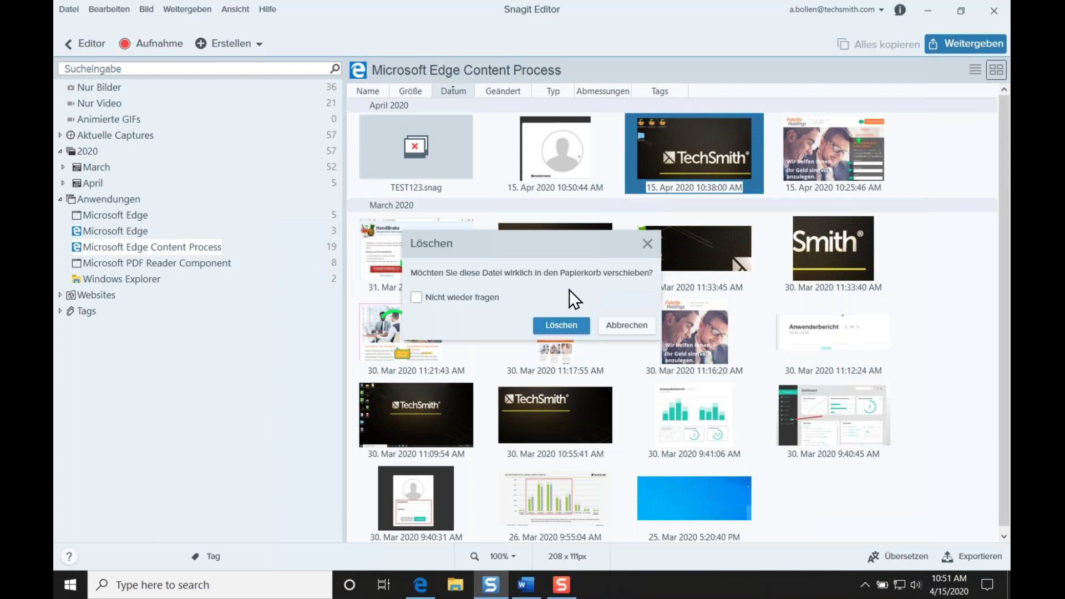
pyautogui.click(553, 329)
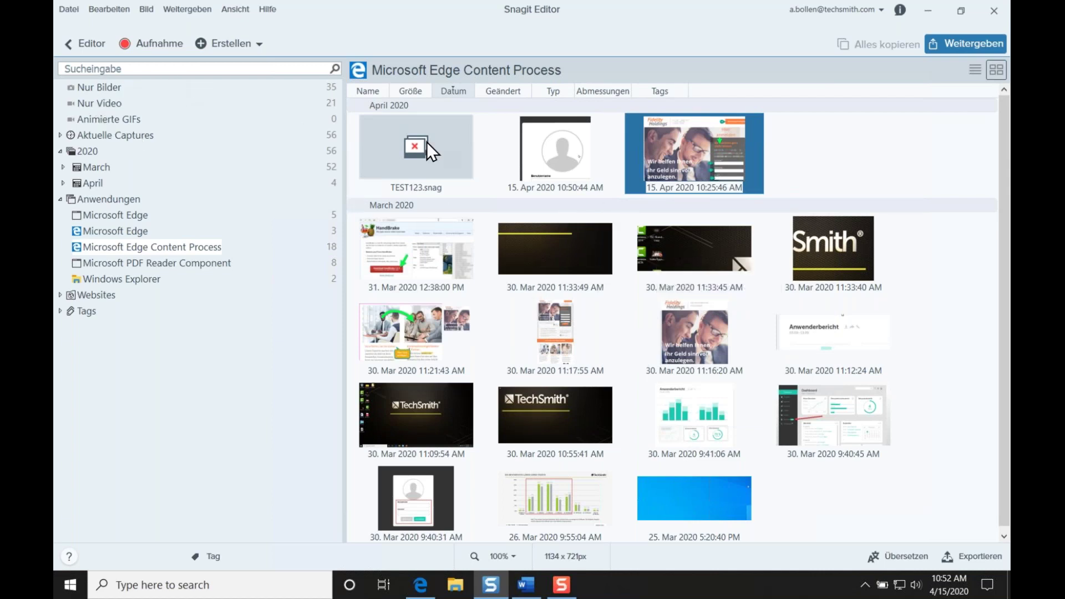
# Show only the image captures in the library with the Nur Bilder category.
pyautogui.scroll(-1, 570, 247)
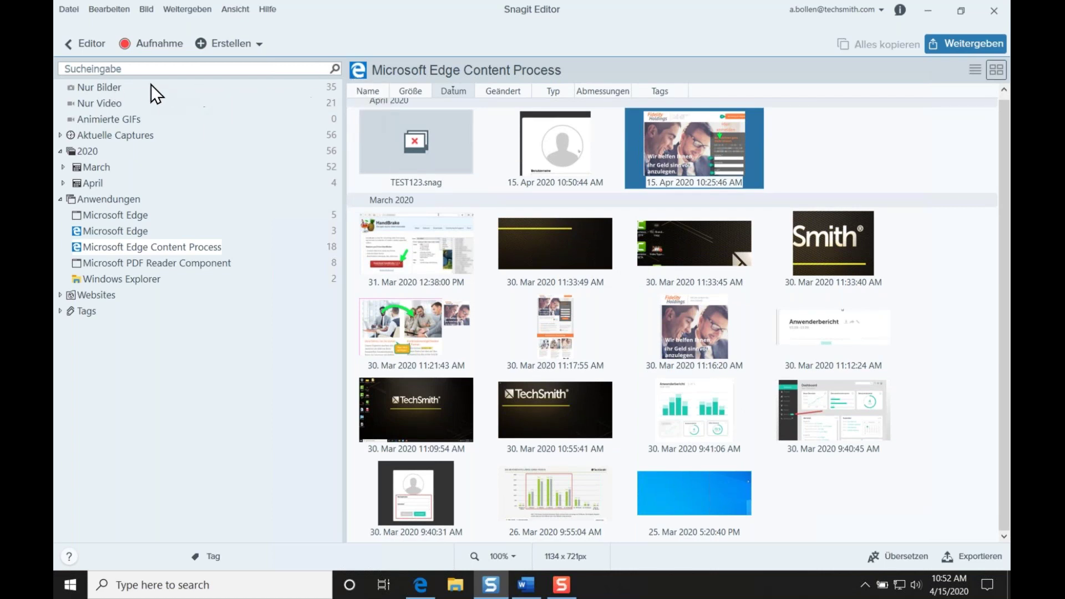
pyautogui.click(104, 91)
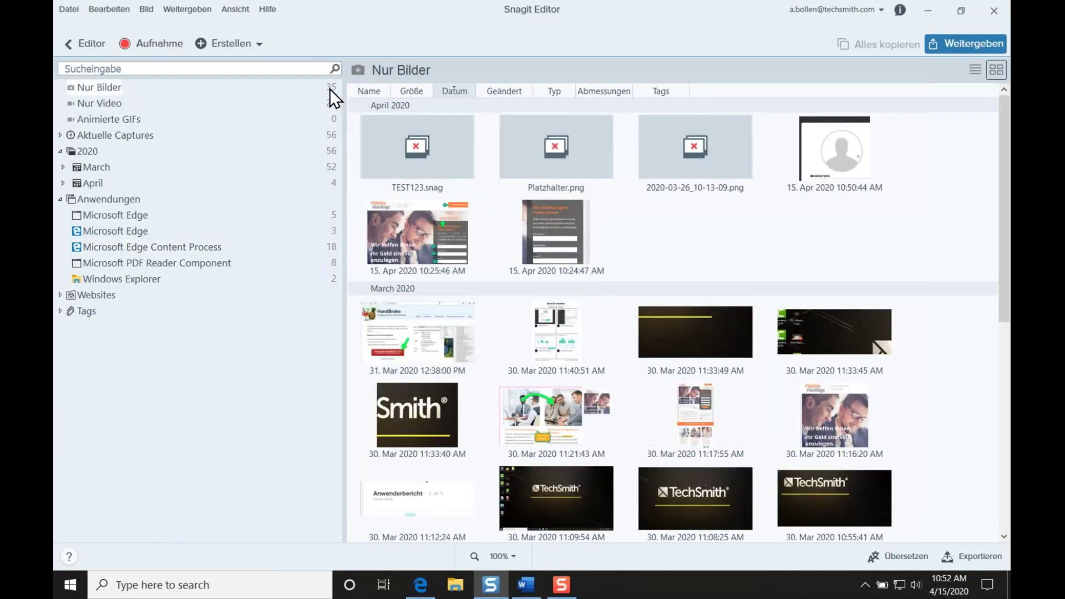
# Show only the video captures in the library with the Nur Video category and browse them down to the oldest ones.
pyautogui.moveTo(1000, 146); pyautogui.dragTo(750, 112)
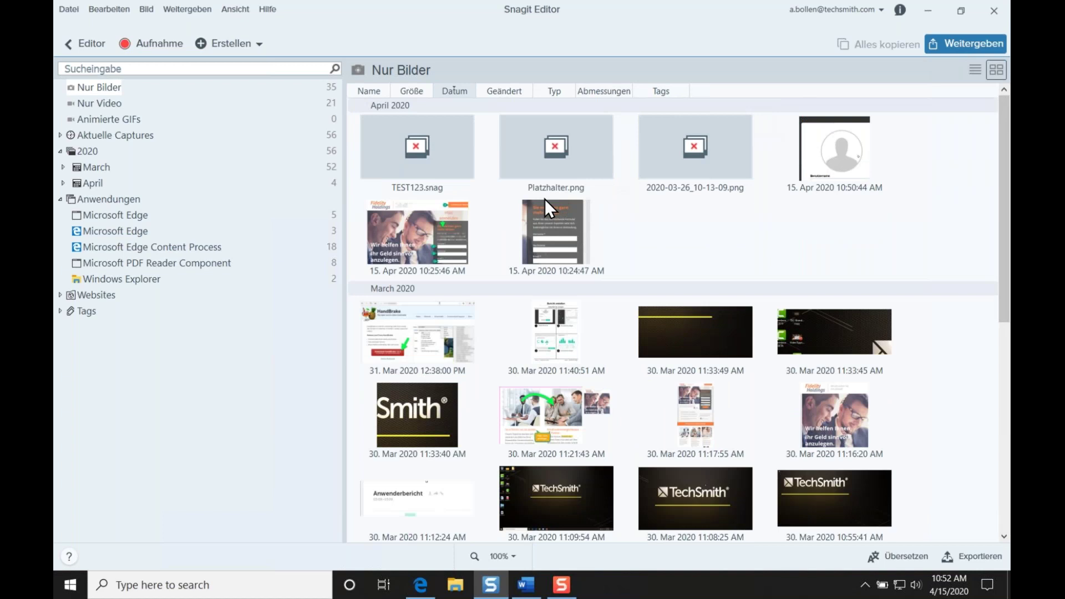
pyautogui.click(113, 104)
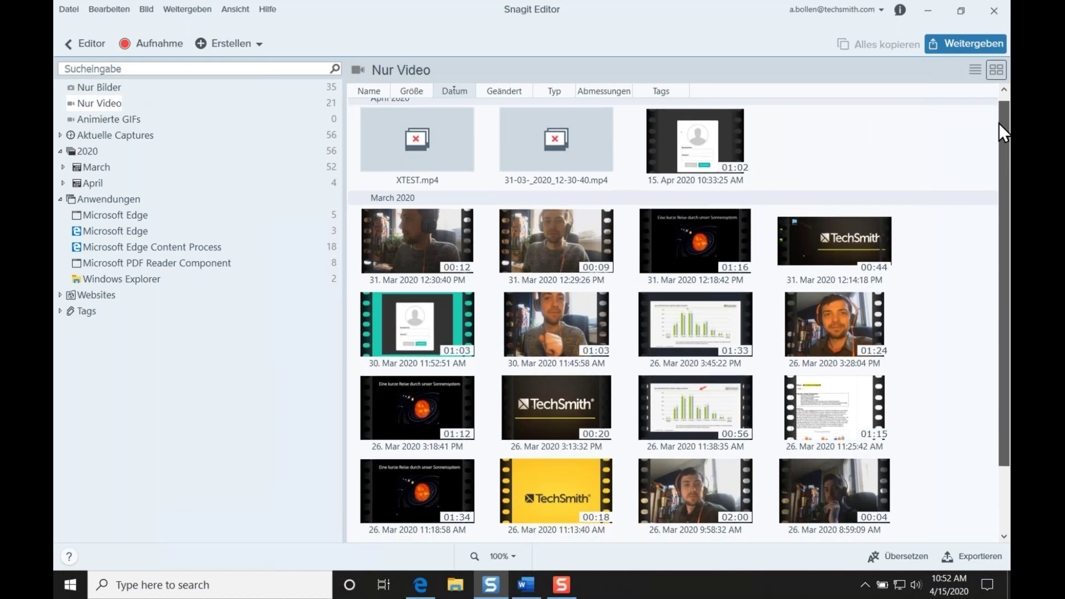
pyautogui.scroll(-2, 999, 123)
pyautogui.scroll(2, 996, 137)
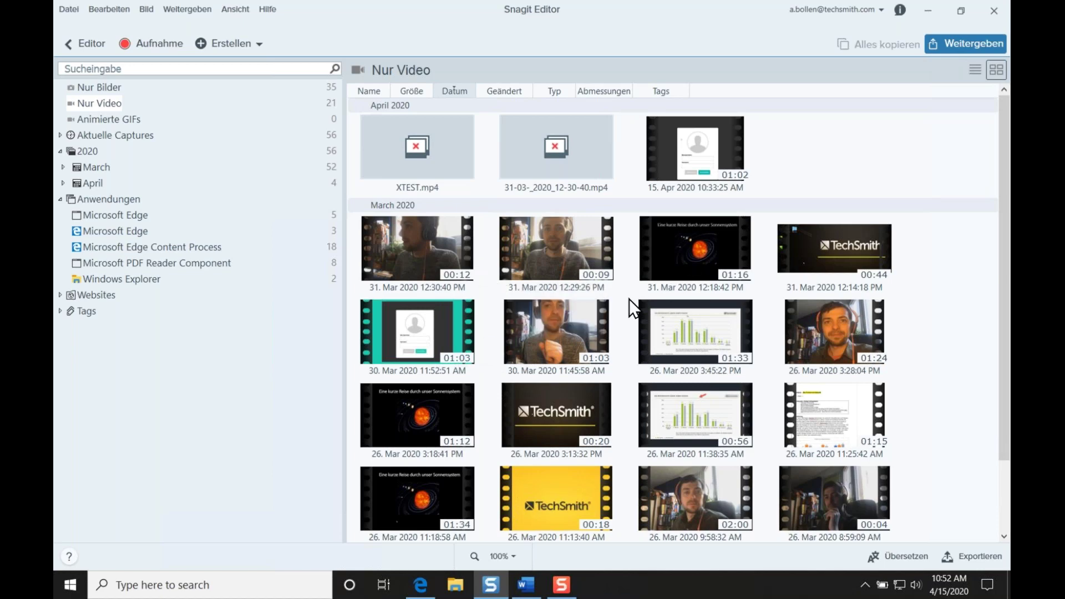
pyautogui.scroll(-2, 629, 298)
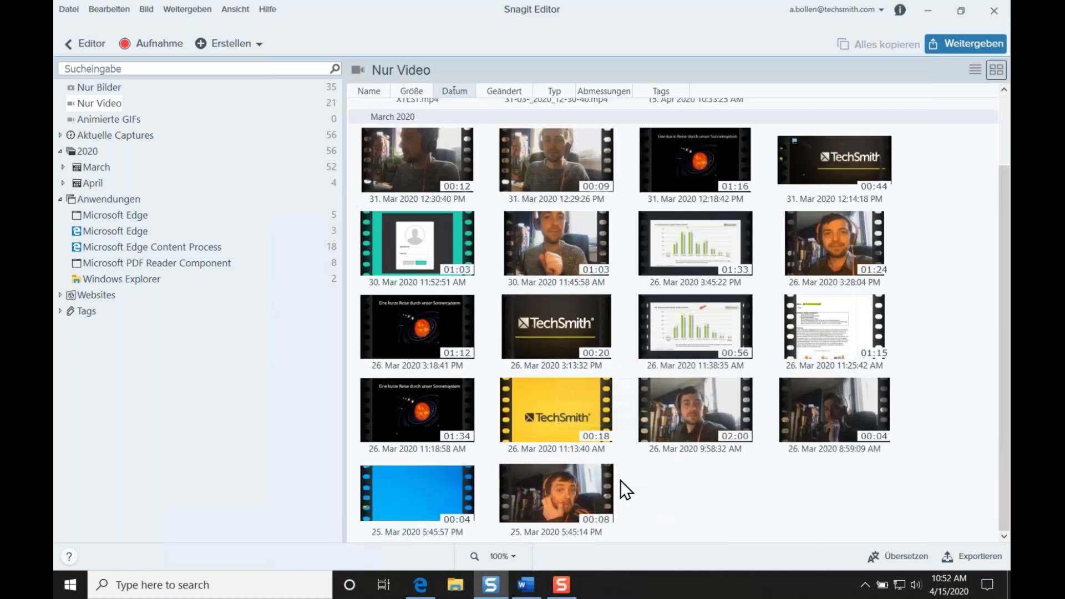
pyautogui.click(547, 483)
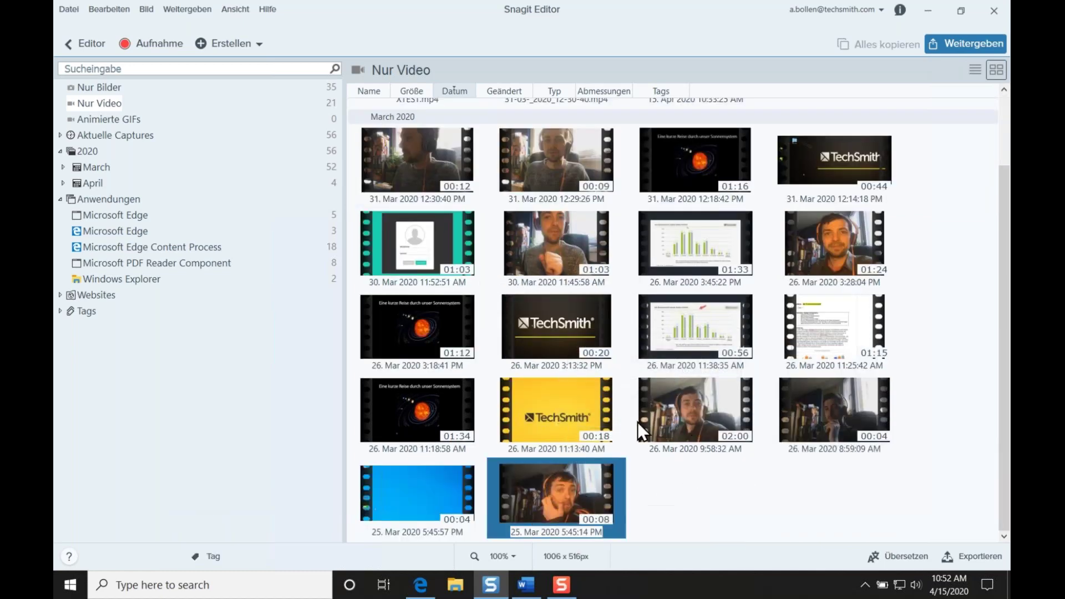
pyautogui.click(664, 404)
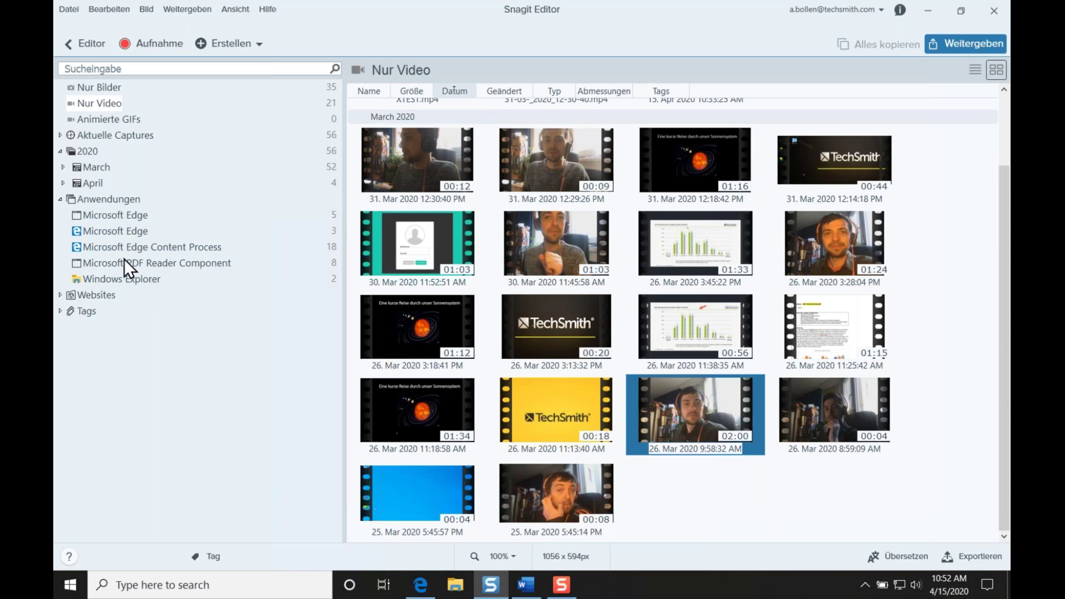
# Filter the library by the Windows Explorer application and open the capture dated 27. Mar 2020 6:37:49 PM in the editor.
pyautogui.click(111, 279)
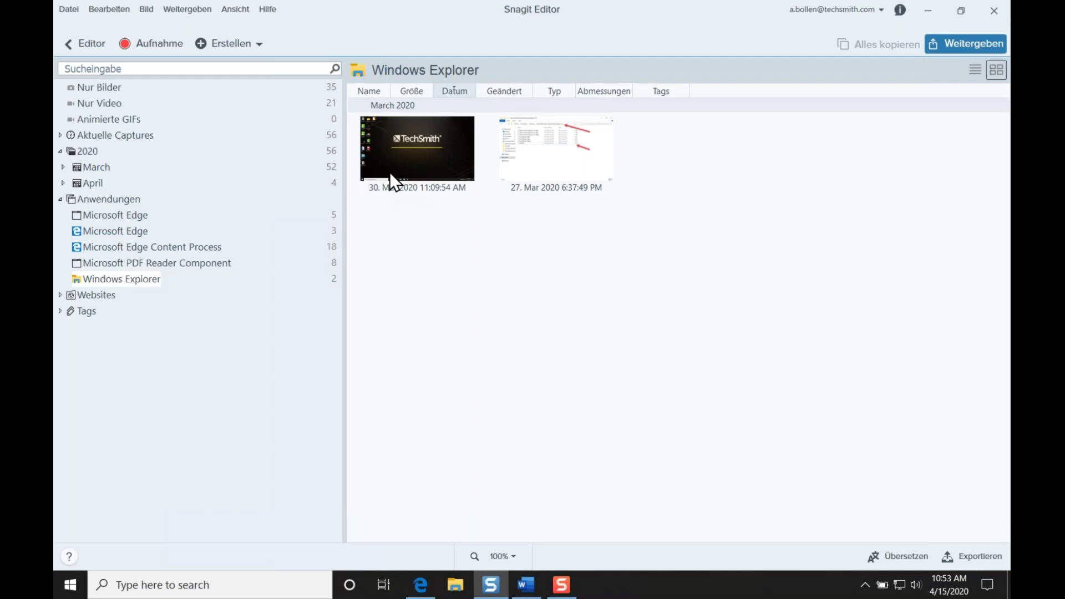
pyautogui.doubleClick(574, 157)
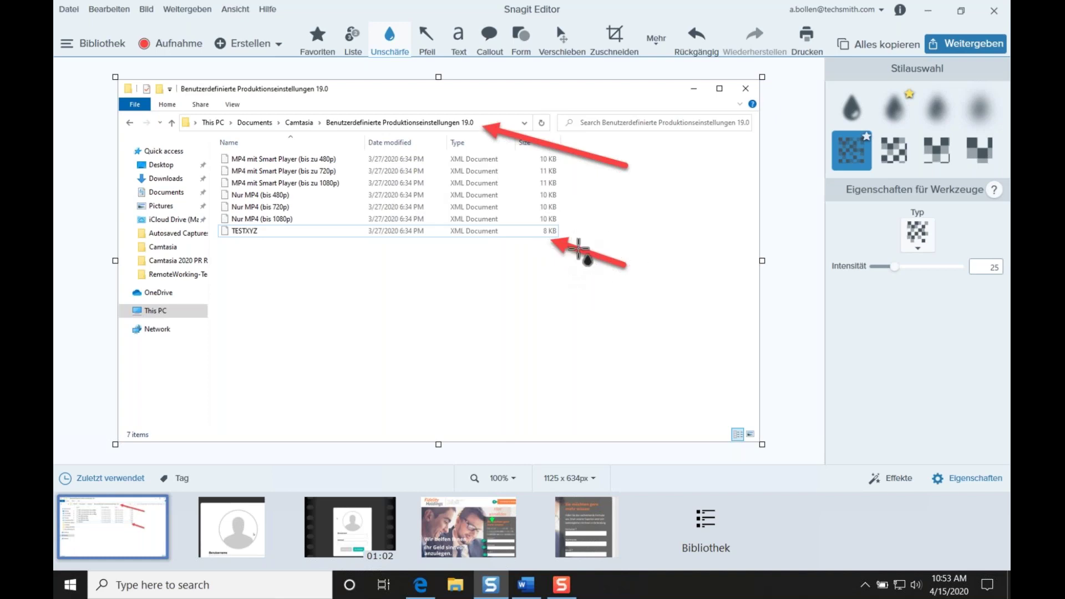
# Open the tag entry for the Windows Explorer capture in the library and return to the editor without adding a tag.
pyautogui.click(91, 45)
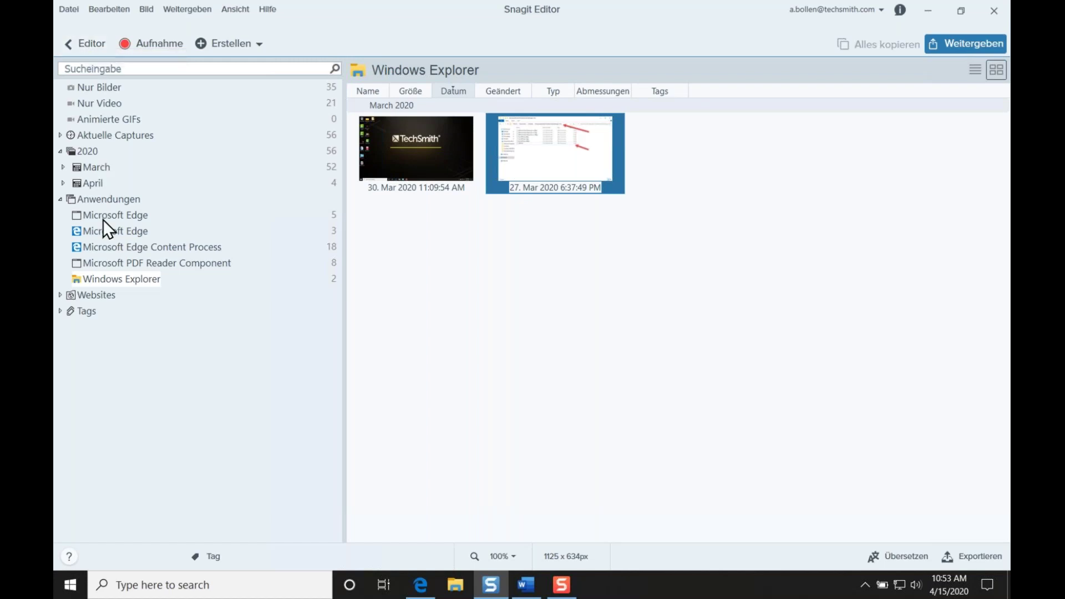
pyautogui.click(213, 556)
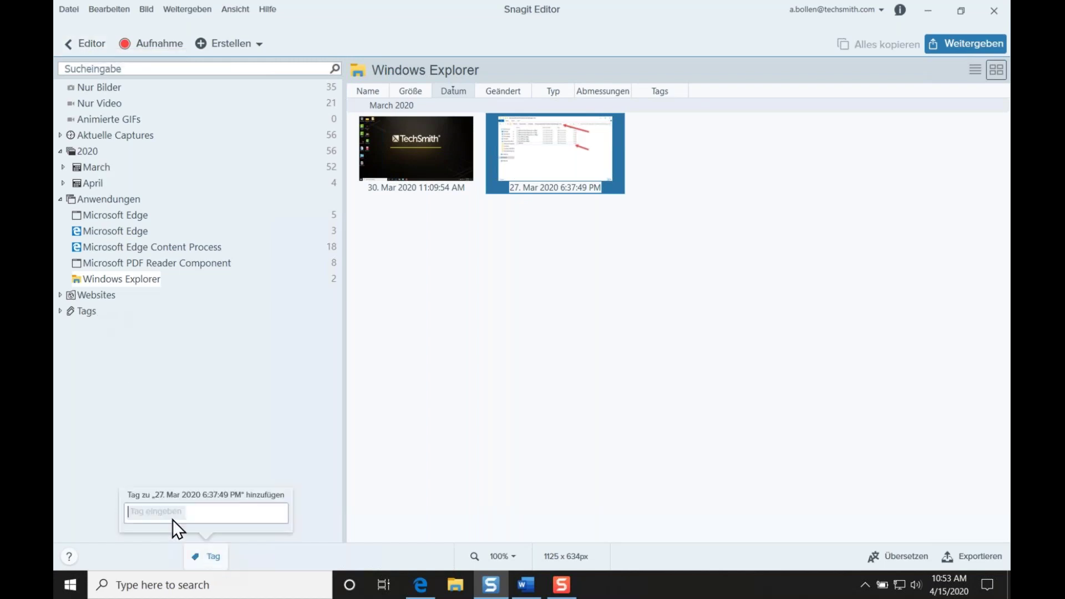
pyautogui.click(74, 38)
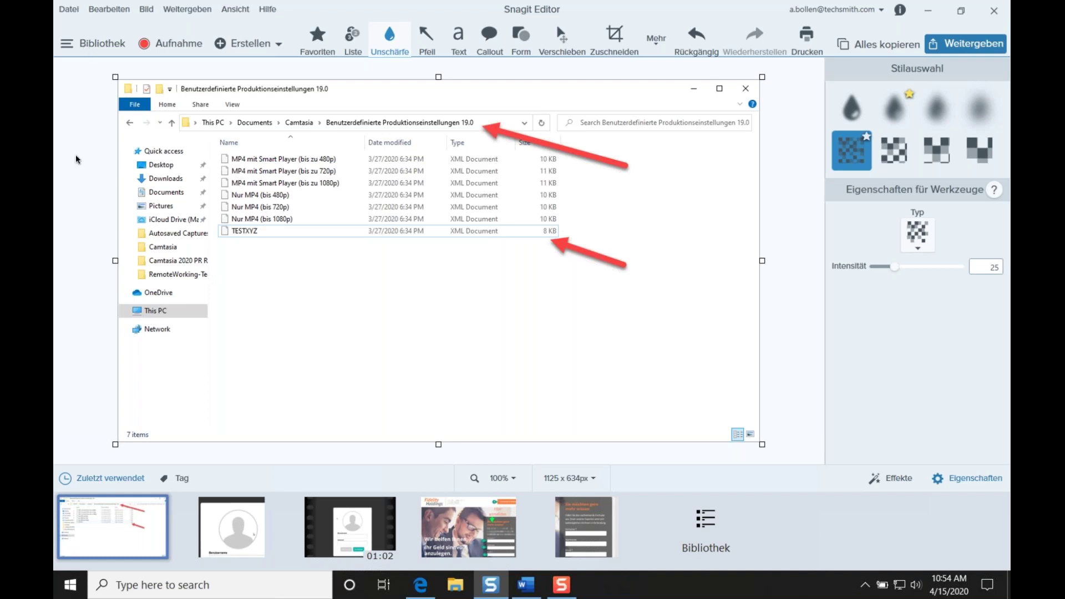
# Examine the Bibliothek options in the Editor settings and close them without changes.
pyautogui.click(69, 9)
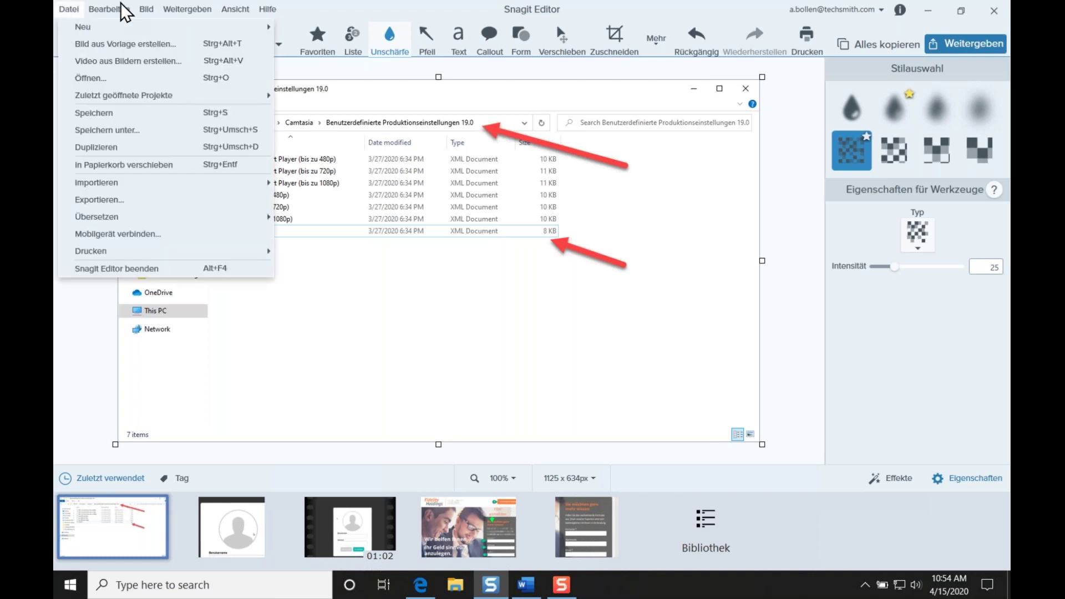
pyautogui.moveTo(121, 3)
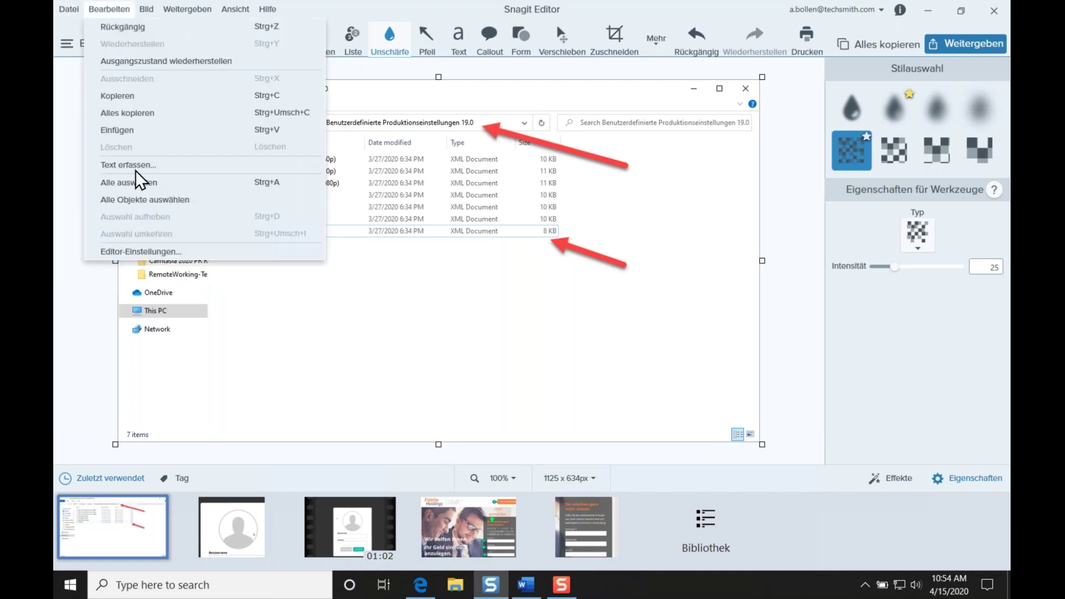
pyautogui.click(159, 250)
pyautogui.click(588, 188)
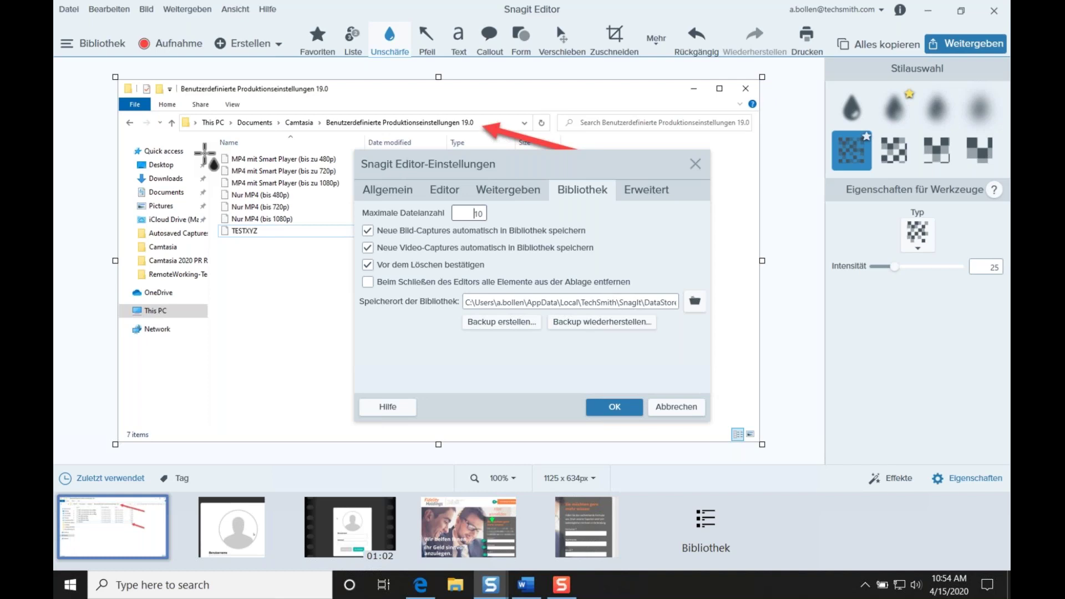
pyautogui.click(672, 407)
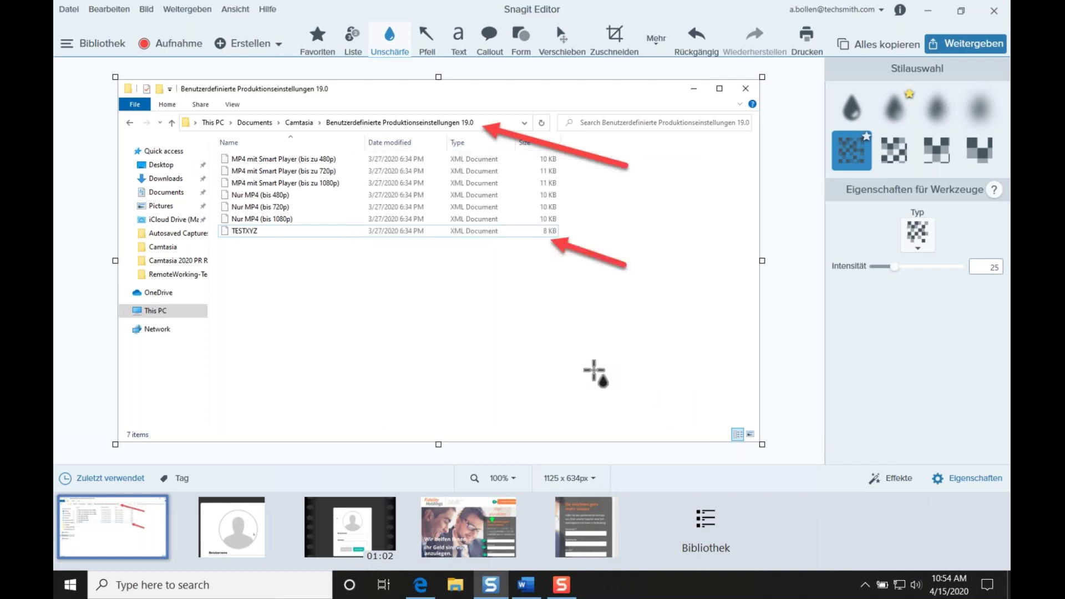
# Switch the Arrow tool's style scheme to Urban and view the scheme's edit, duplicate, export and delete options.
pyautogui.click(434, 39)
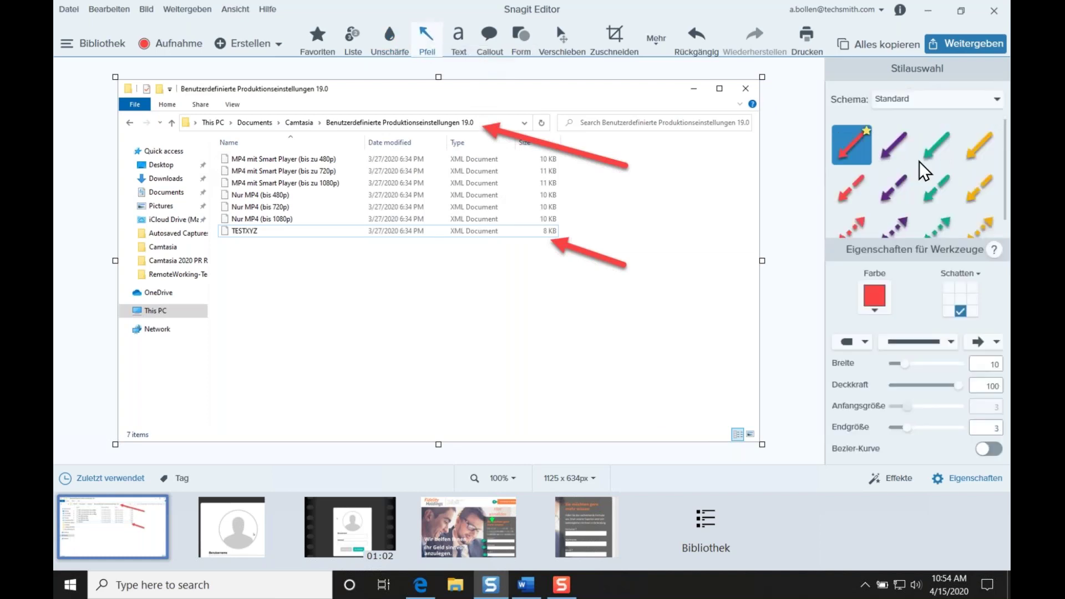
pyautogui.click(925, 103)
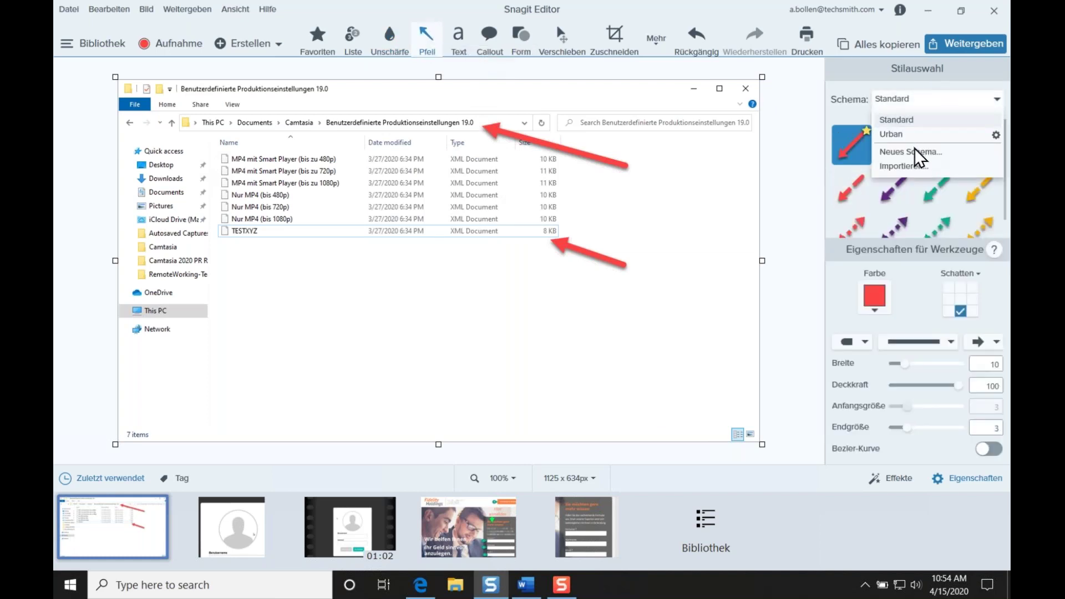
pyautogui.click(887, 131)
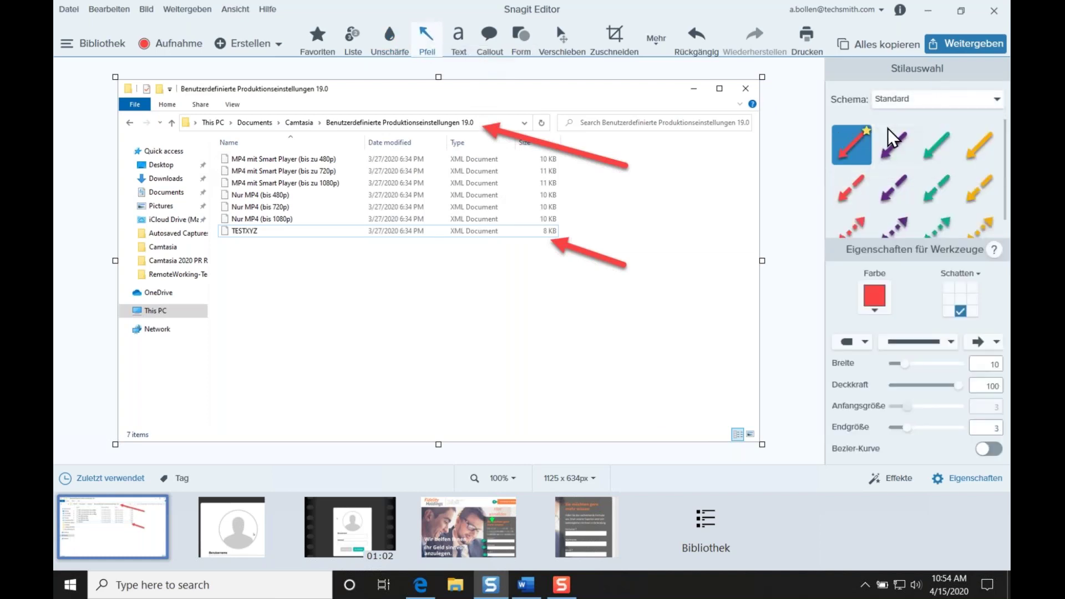
pyautogui.click(909, 104)
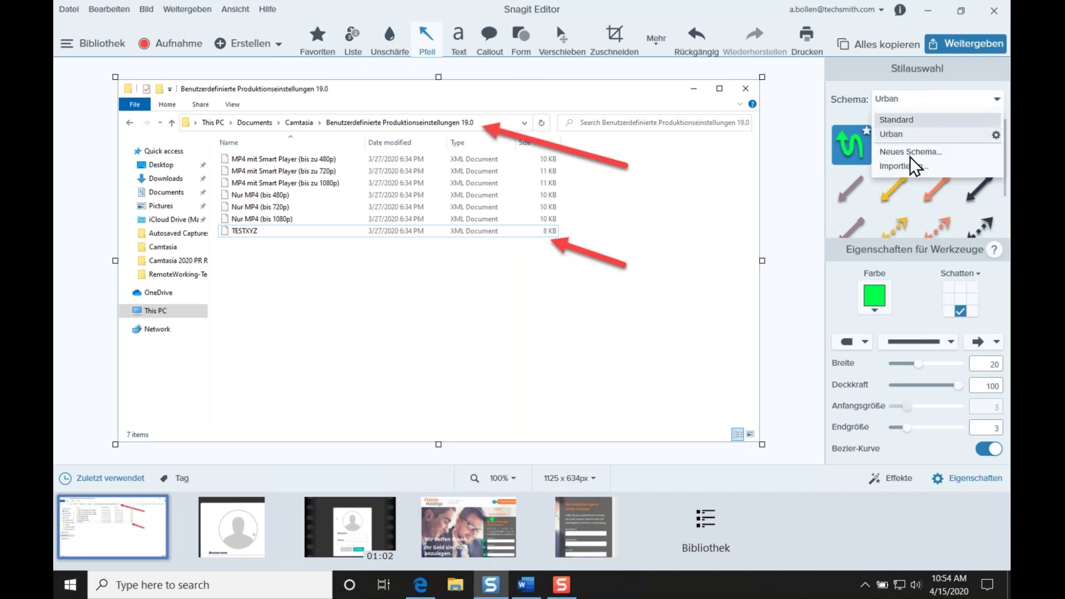
pyautogui.click(996, 134)
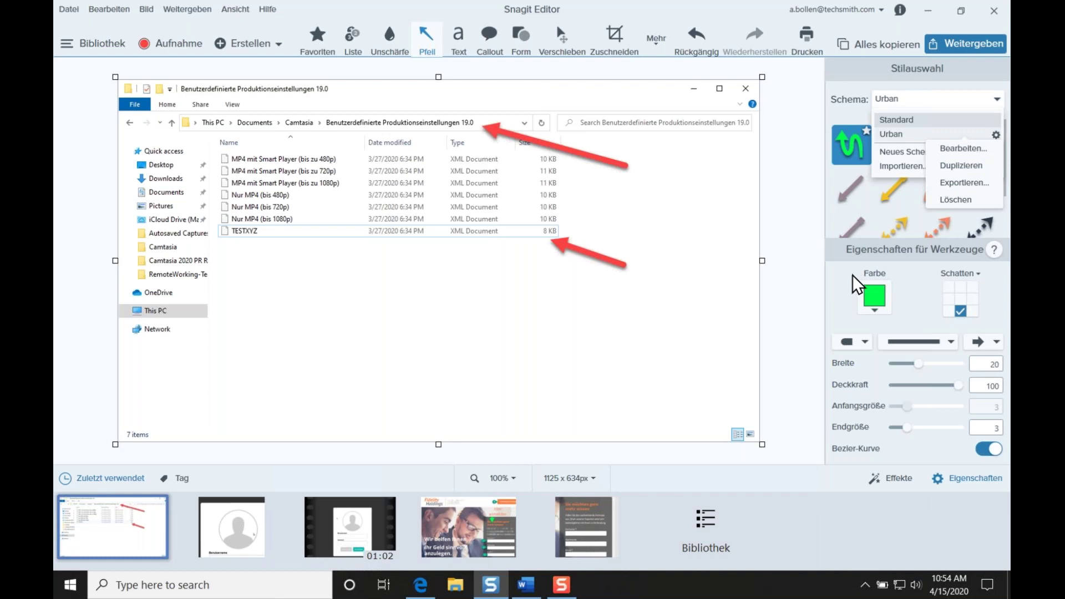
pyautogui.click(782, 337)
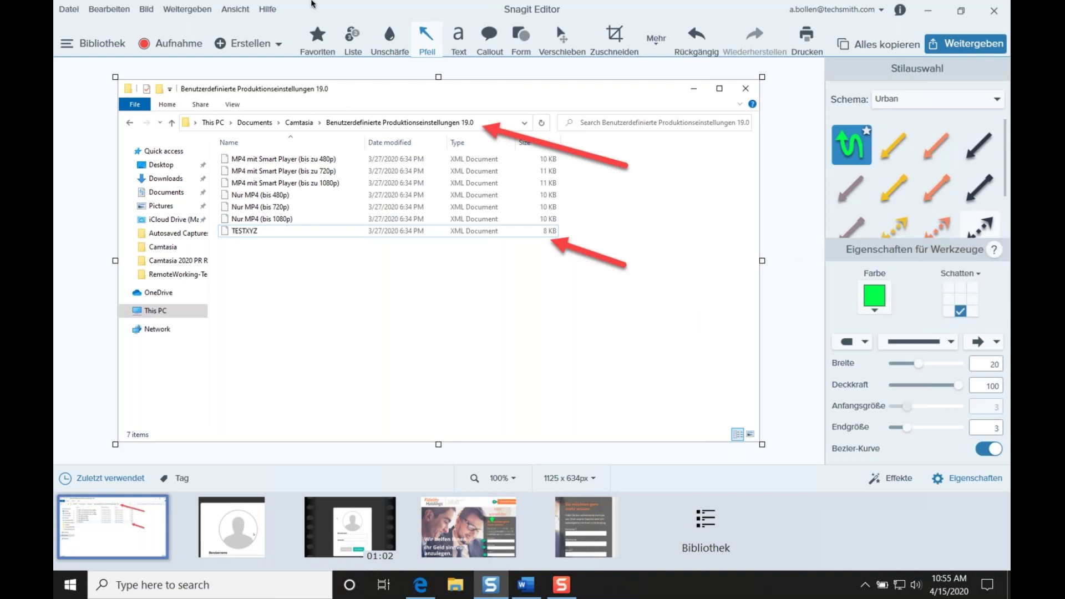
# Insert the Benutzername login capture from the recent captures into the middle of the Windows Explorer capture.
pyautogui.click(65, 10)
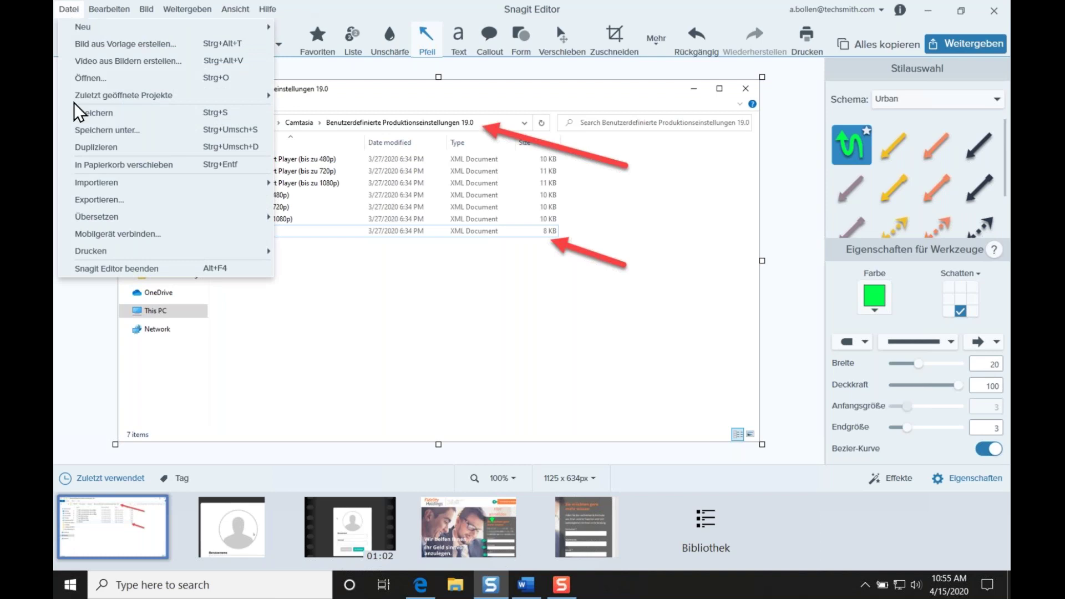
pyautogui.click(227, 528)
pyautogui.click(233, 524)
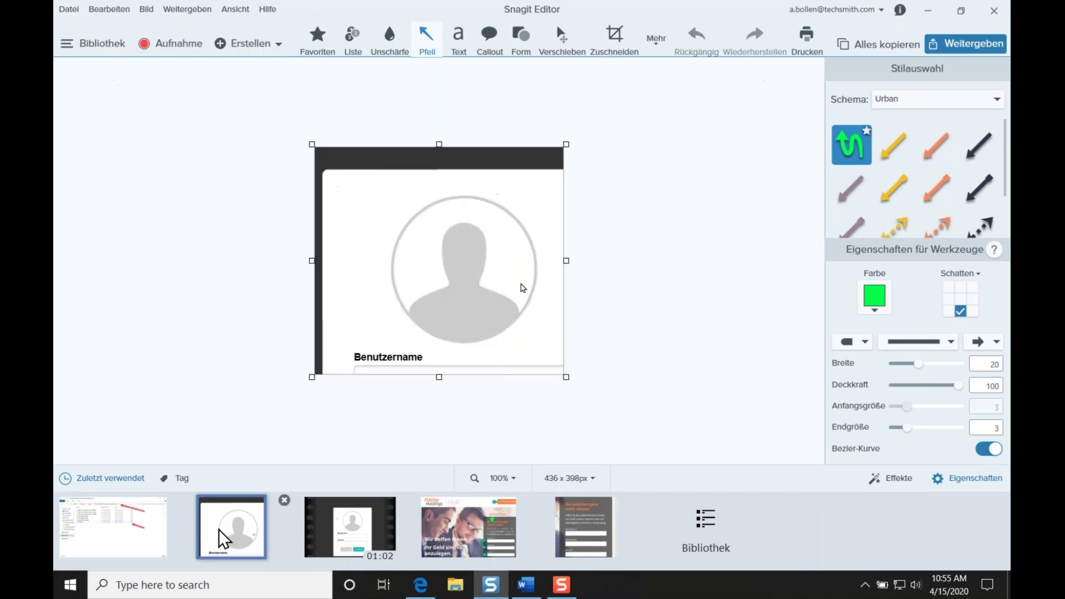
pyautogui.click(111, 530)
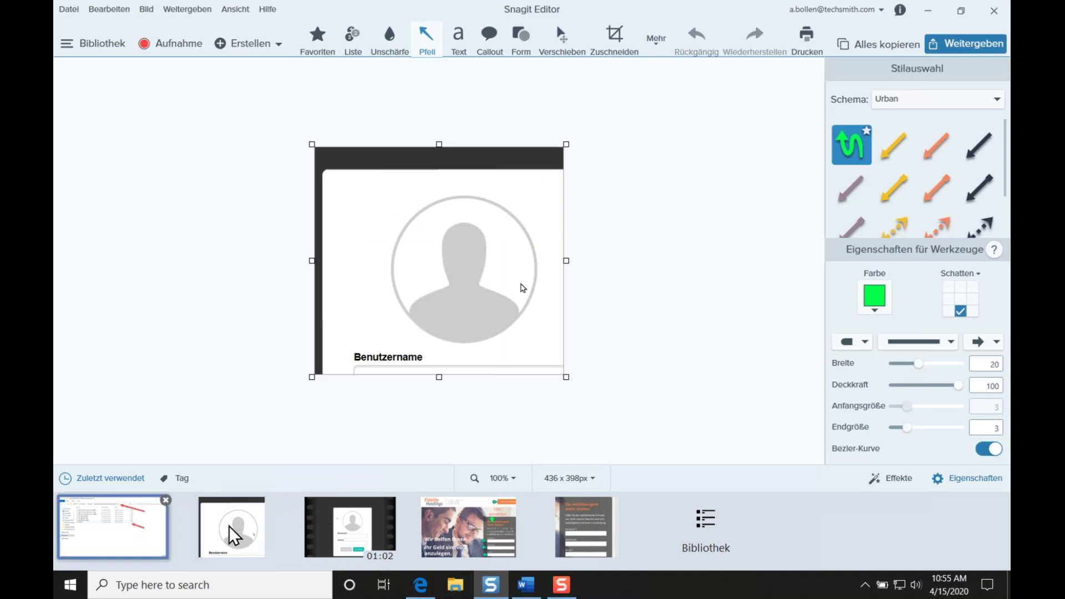
pyautogui.moveTo(230, 527); pyautogui.dragTo(352, 209)
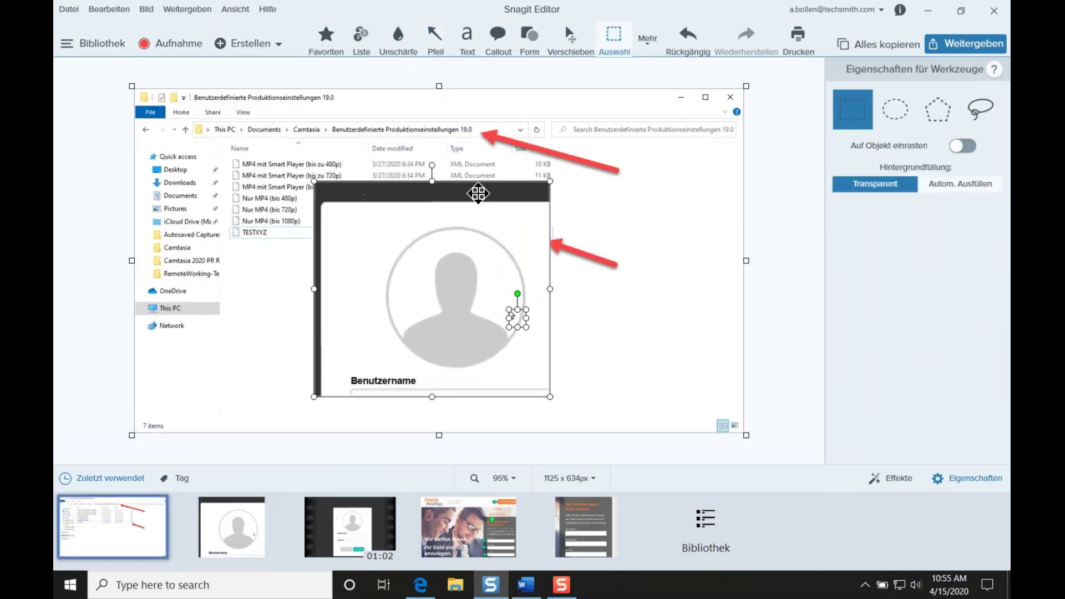
pyautogui.click(776, 222)
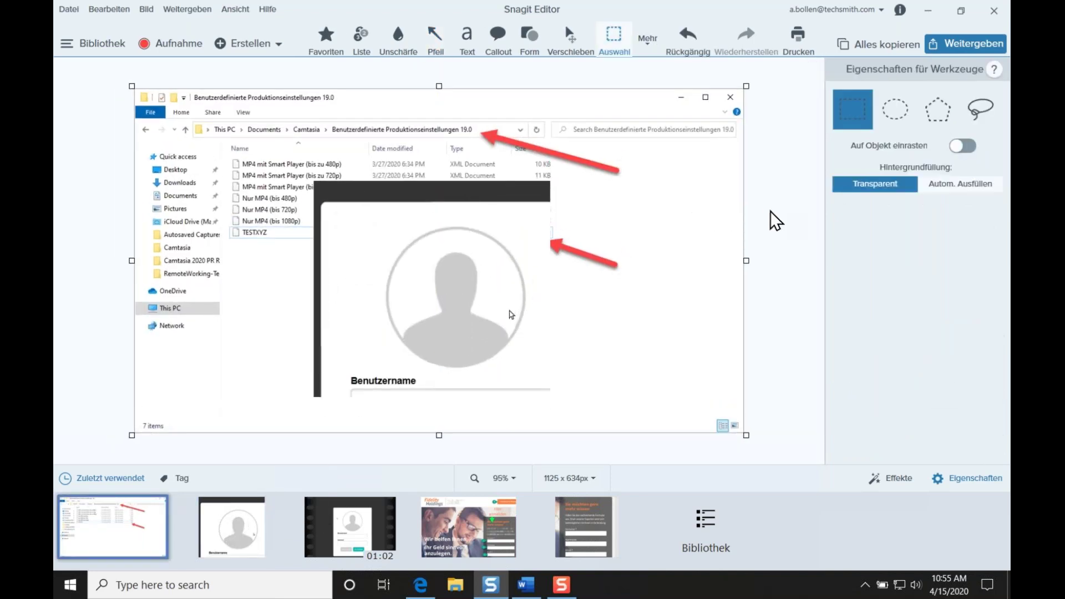
# Activate the Stempel tool and look through its stamp categories and the stamp management dialog.
pyautogui.click(649, 41)
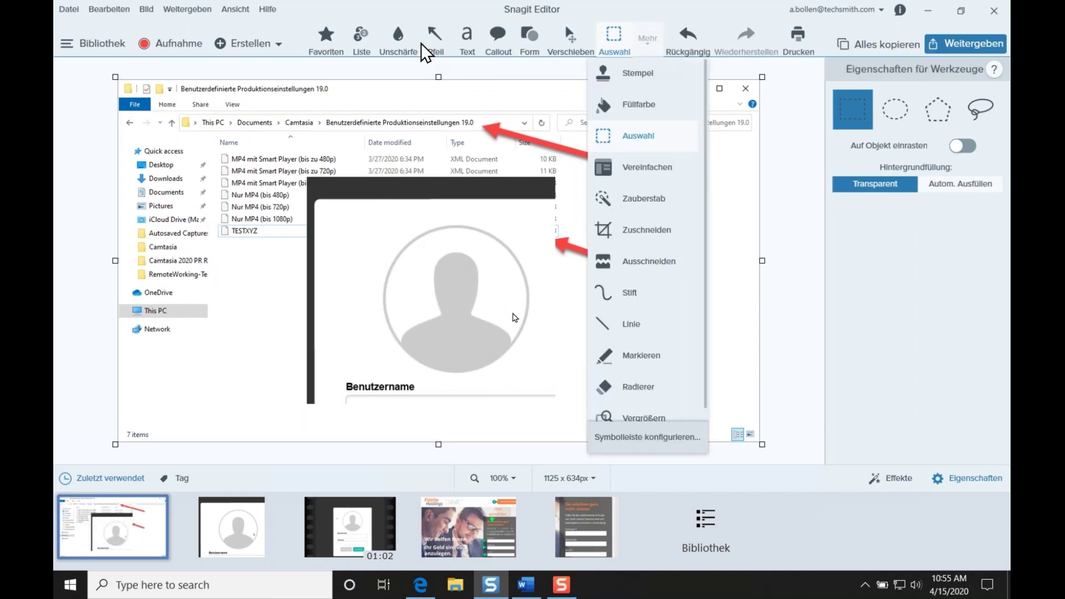
pyautogui.click(639, 75)
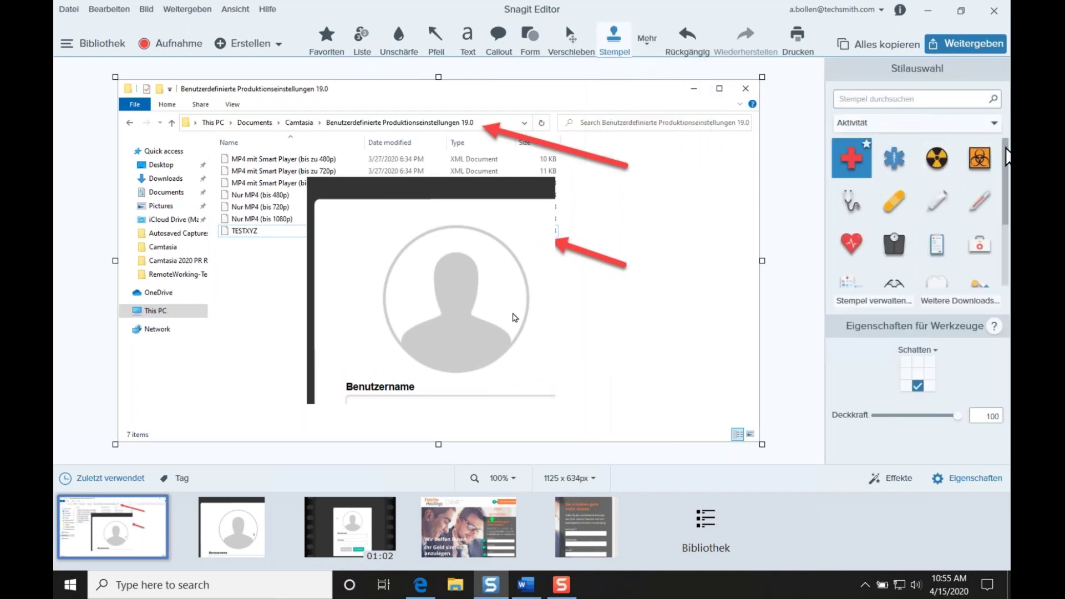
pyautogui.click(987, 119)
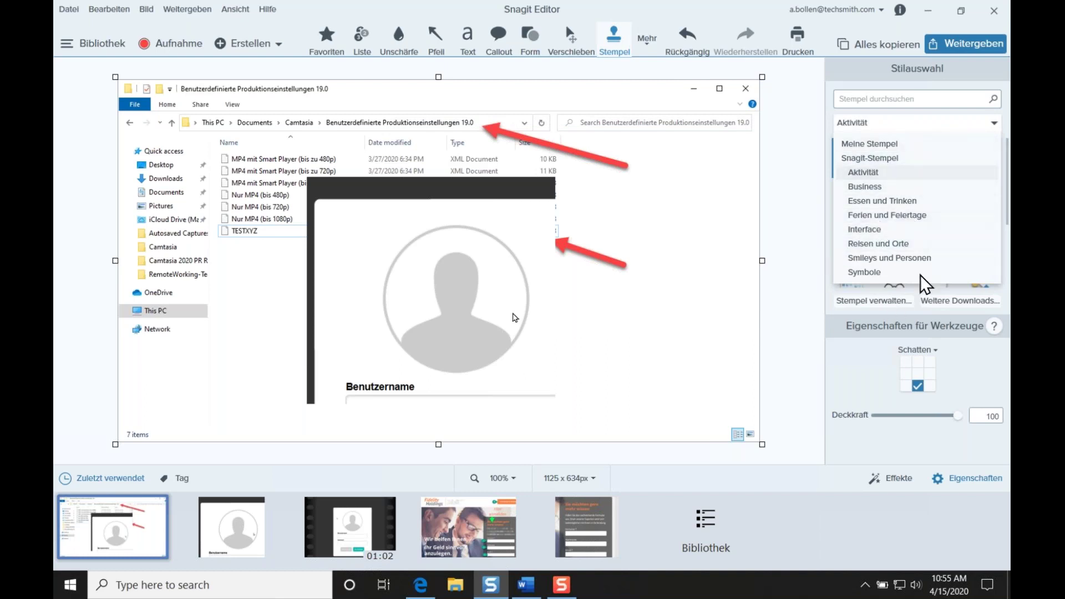
pyautogui.click(952, 284)
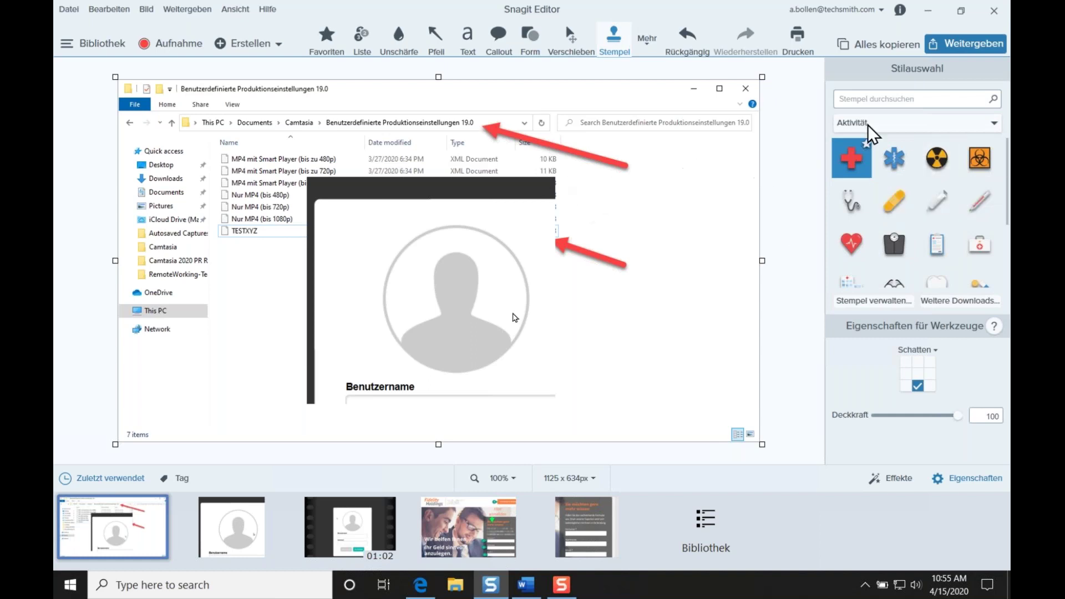
pyautogui.click(859, 300)
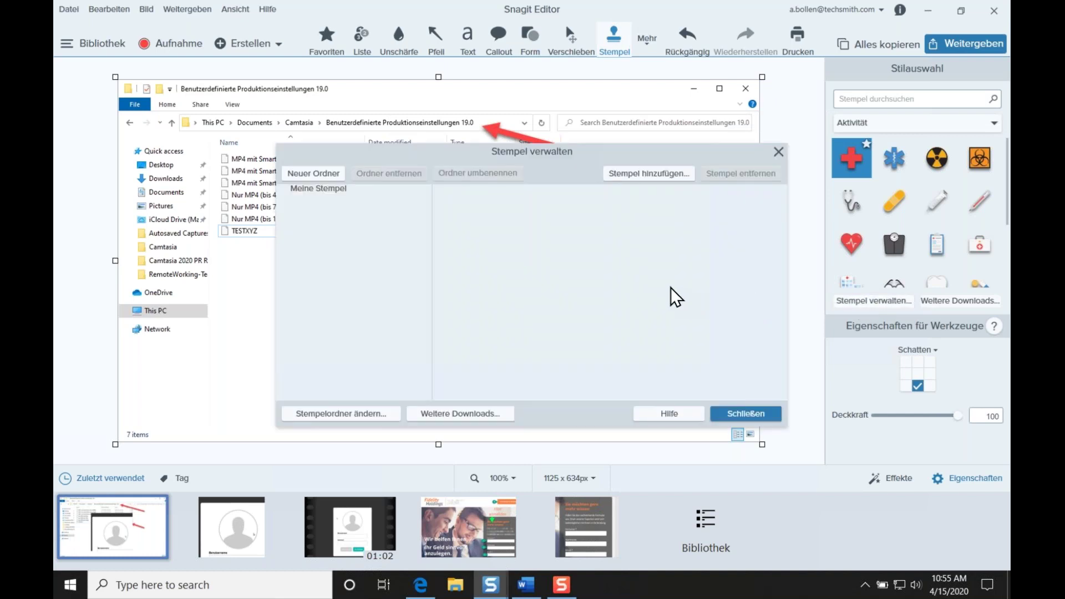
pyautogui.click(779, 151)
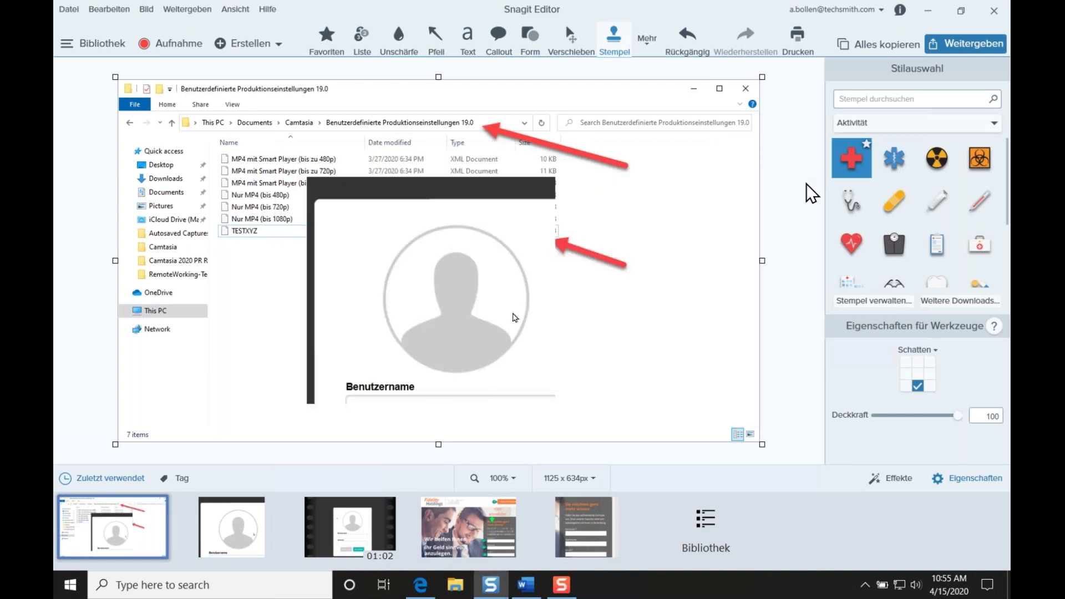
# Show the Business stamp category and place the red cross stamp in the empty area beside the inserted login image.
pyautogui.click(881, 96)
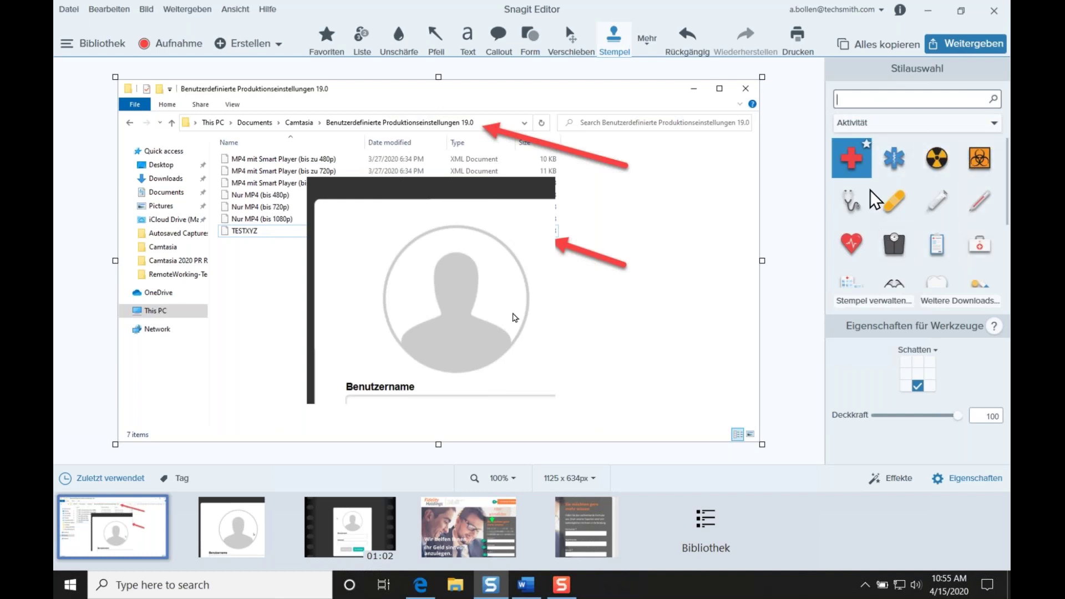
pyautogui.click(944, 129)
pyautogui.click(895, 188)
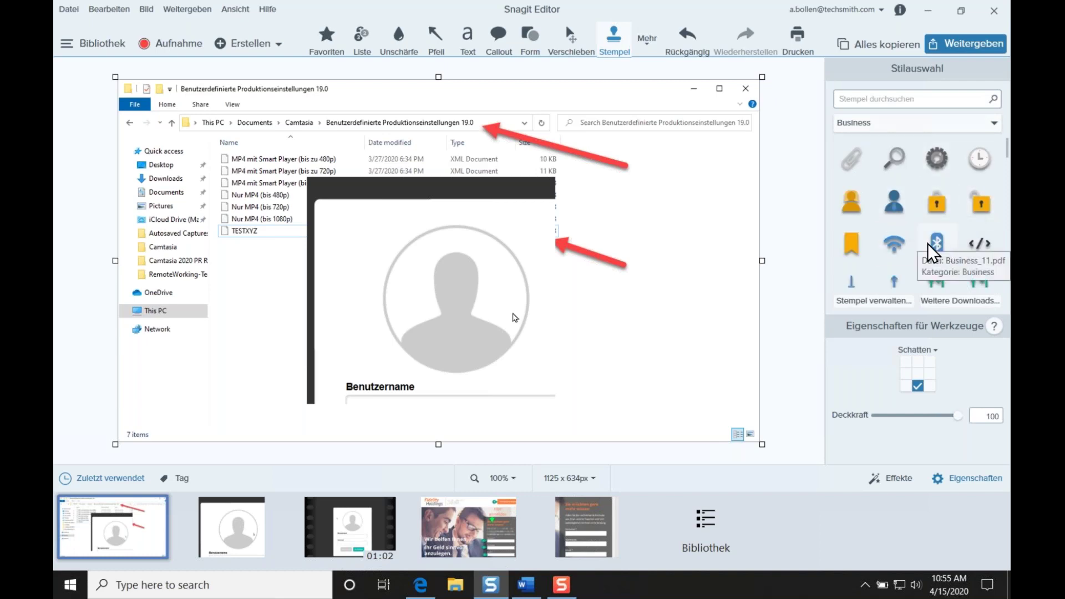
pyautogui.click(677, 233)
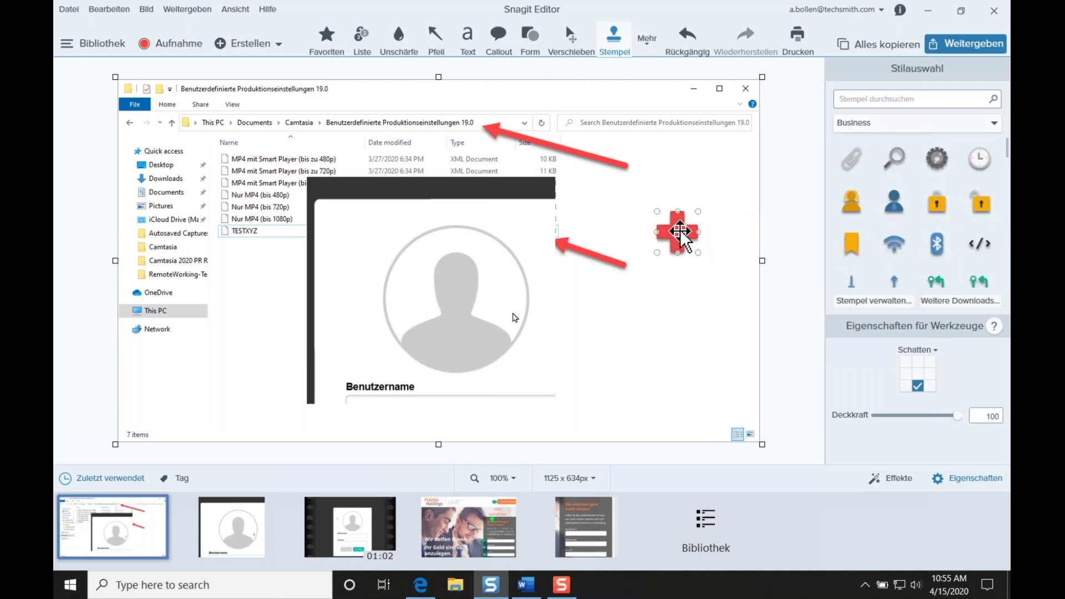
# Place the Bluetooth stamp, enlarge it and position it just beside the lower left edge of the inserted login image.
pyautogui.click(936, 243)
pyautogui.click(686, 316)
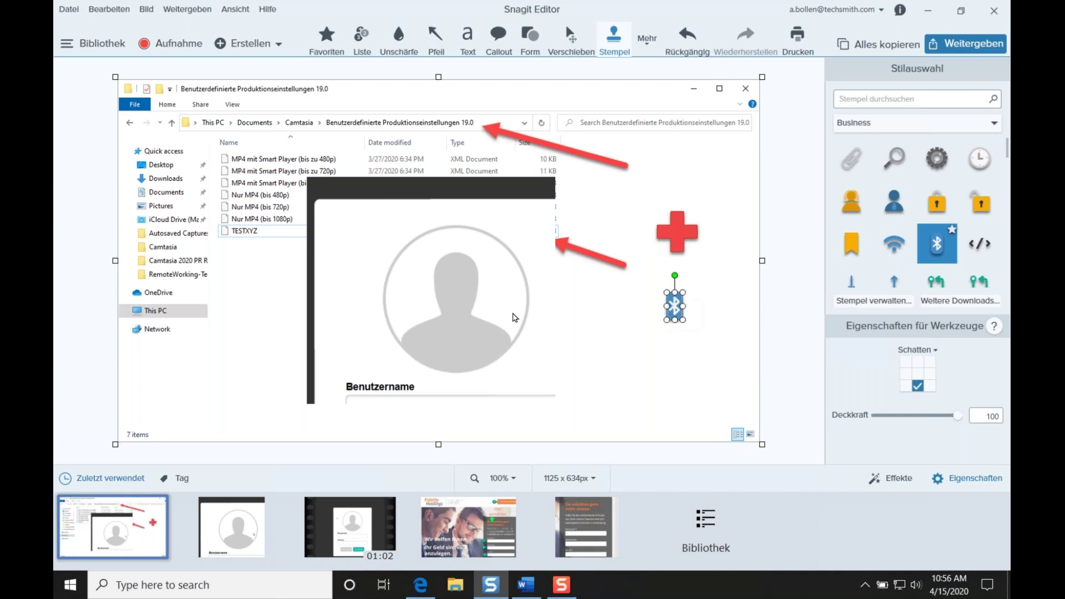
pyautogui.moveTo(706, 340); pyautogui.dragTo(708, 362)
pyautogui.moveTo(686, 322); pyautogui.dragTo(281, 364)
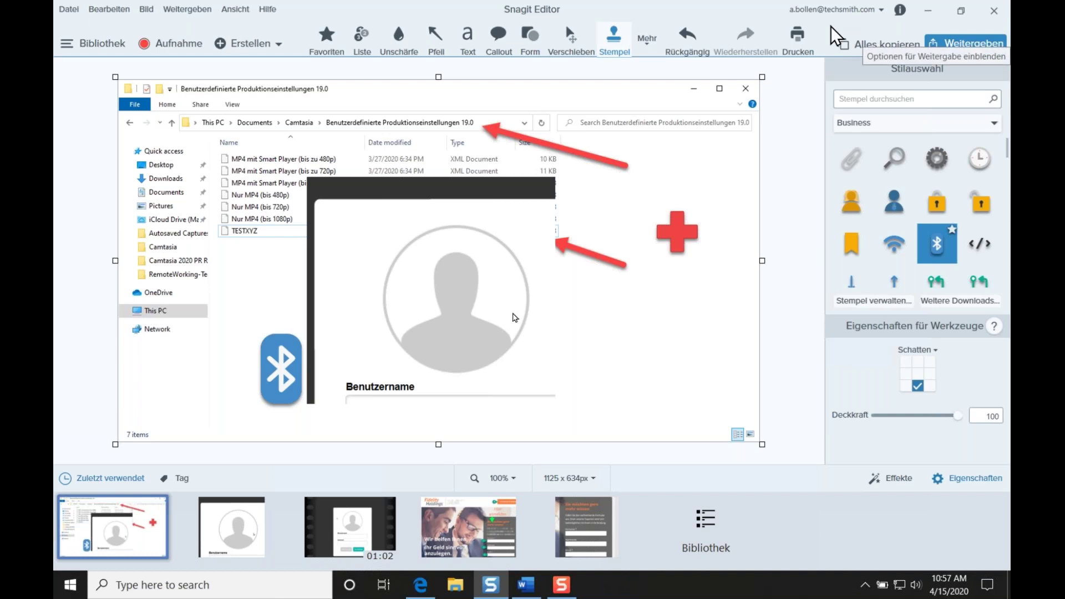
# Share the annotated capture to Screencast.com and open its link in a new browser tab.
pyautogui.click(936, 38)
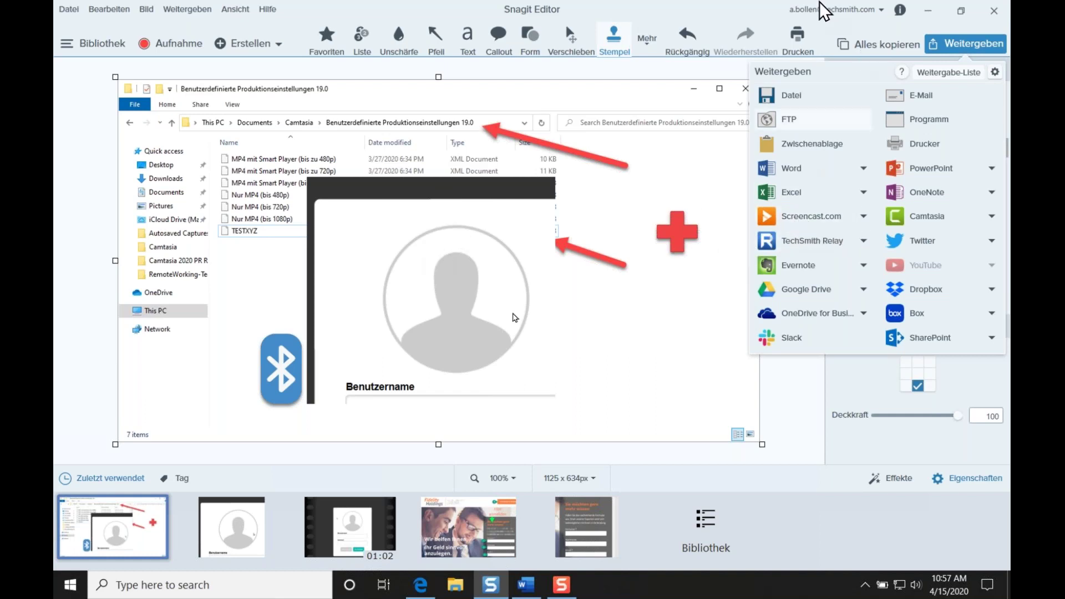
pyautogui.click(795, 218)
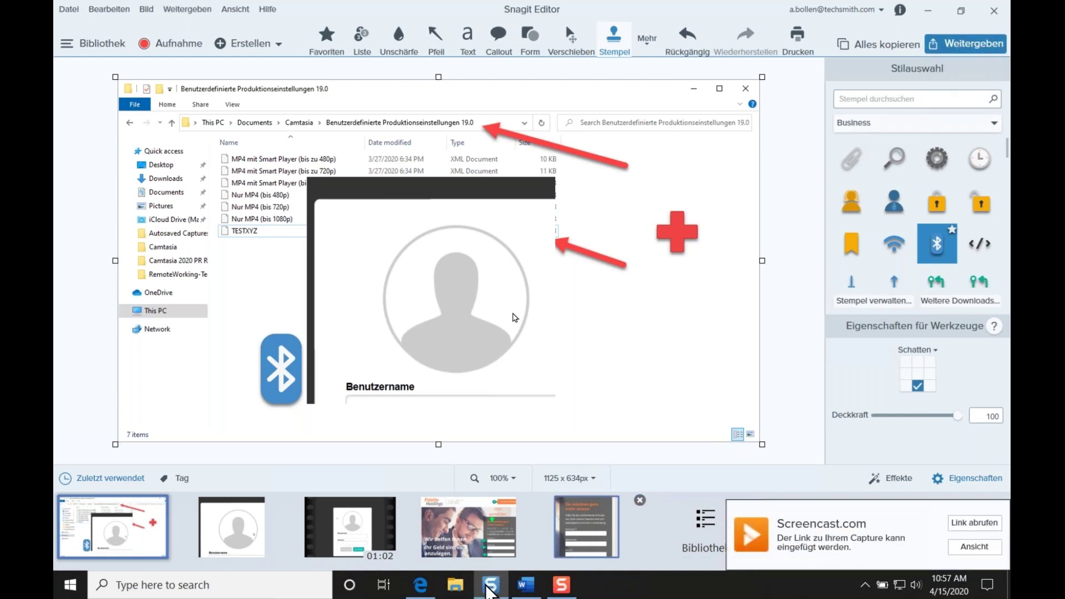
pyautogui.hotkey('alt', 'Tab')
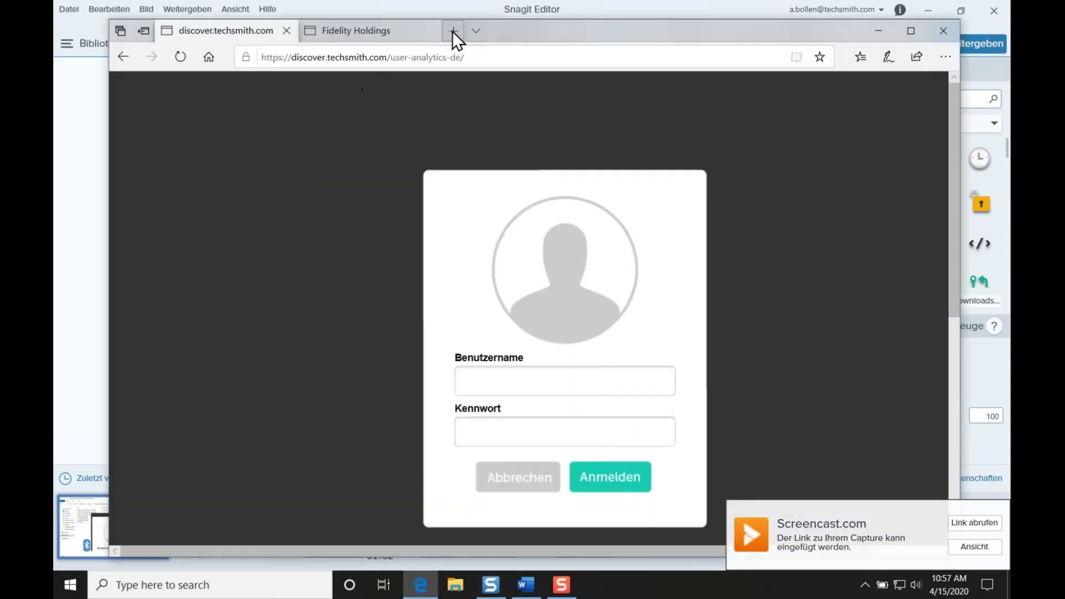
pyautogui.hotkey('ctrl', 't')
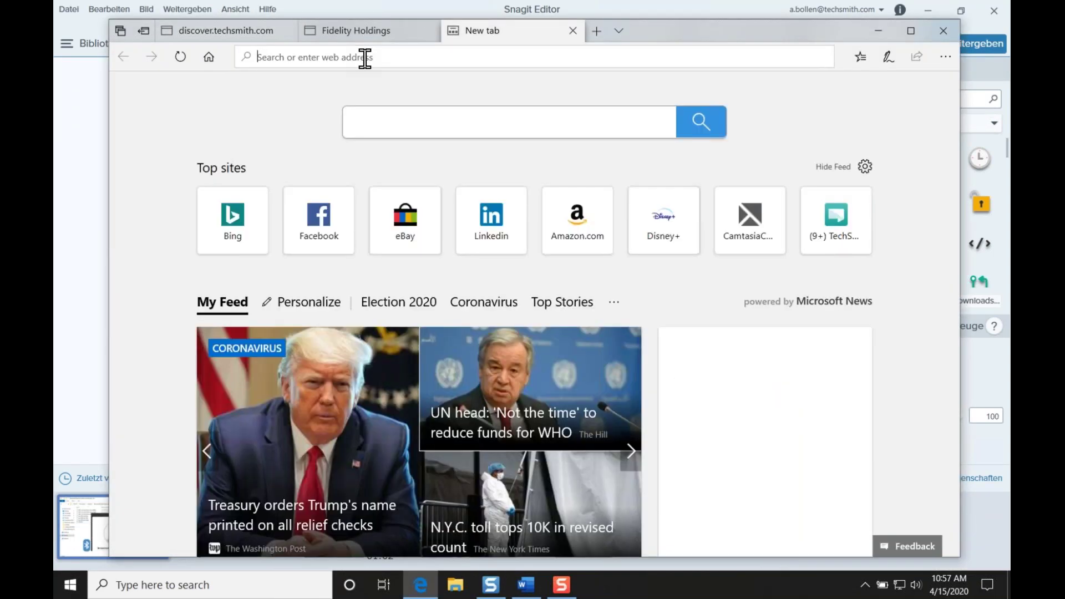
pyautogui.rightClick(364, 57)
pyautogui.click(363, 98)
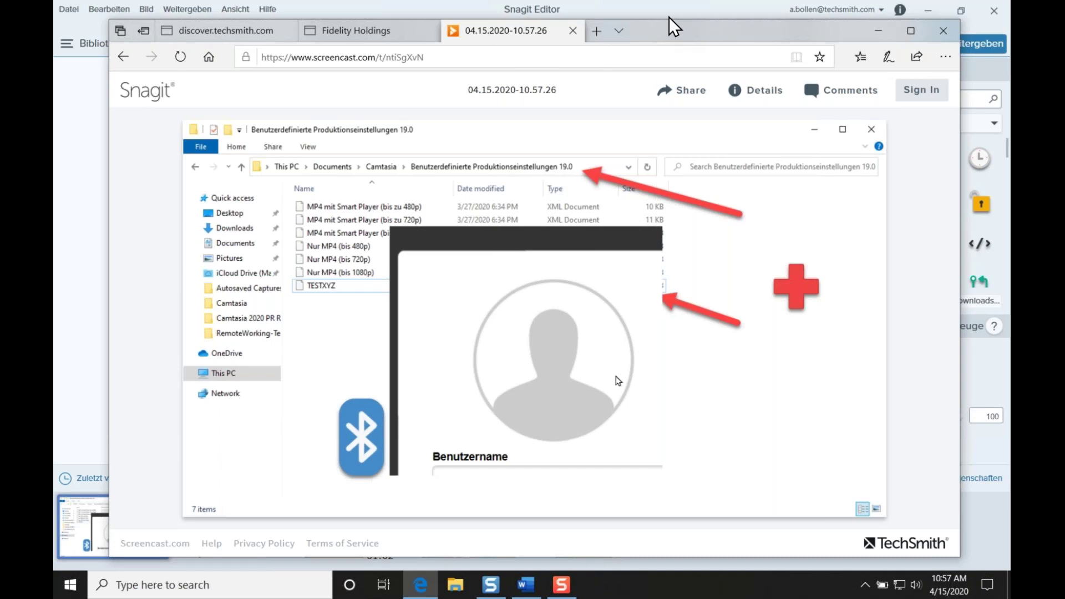
# Return to Snagit Editor and open the 01:02 video capture from the recent captures.
pyautogui.hotkey('alt', 'Tab')
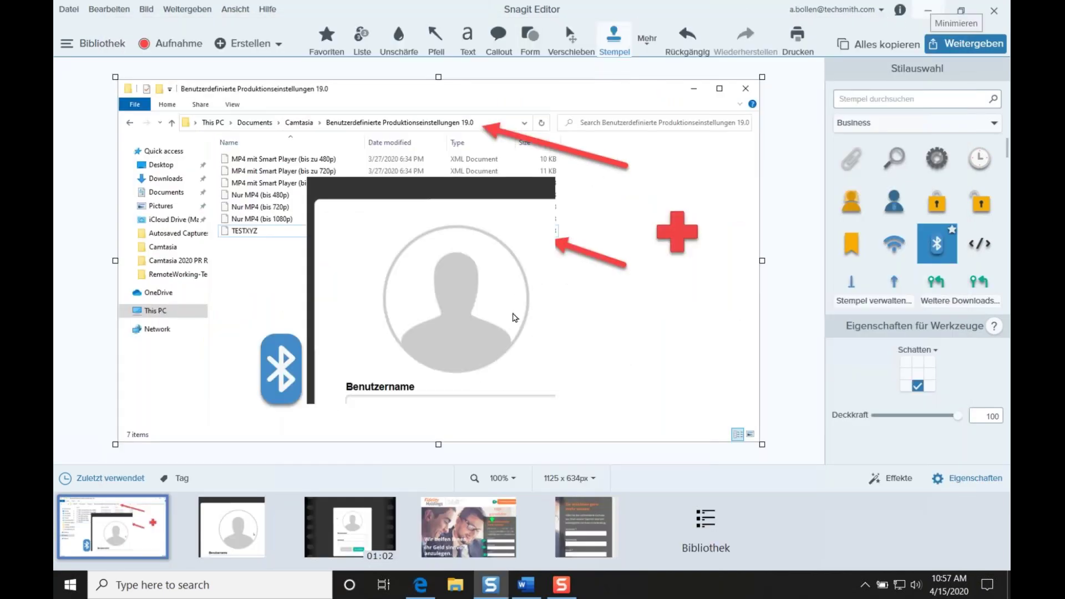
pyautogui.click(927, 11)
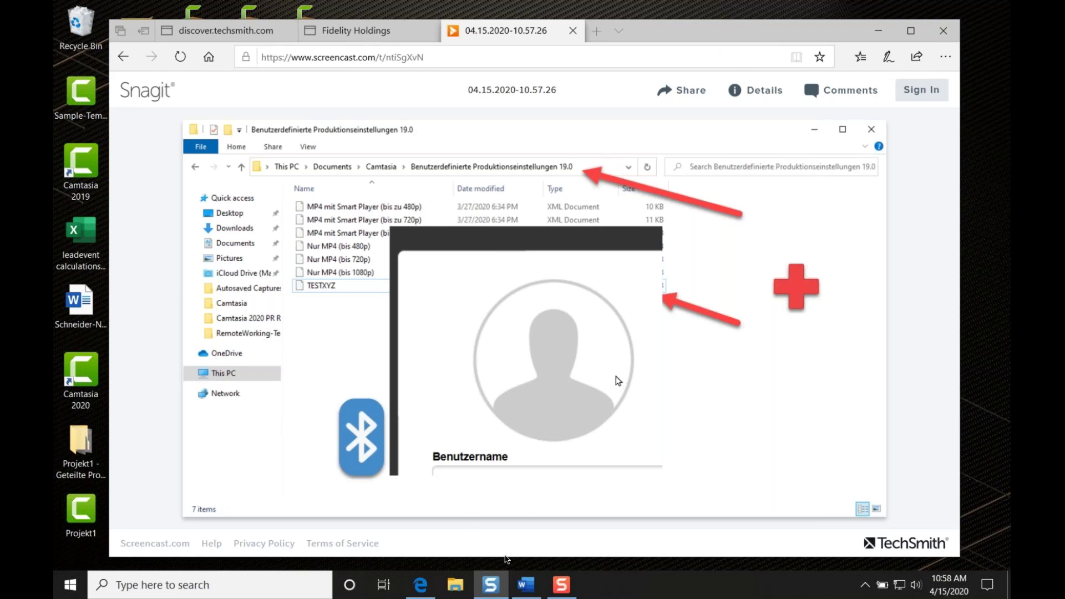
pyautogui.click(493, 588)
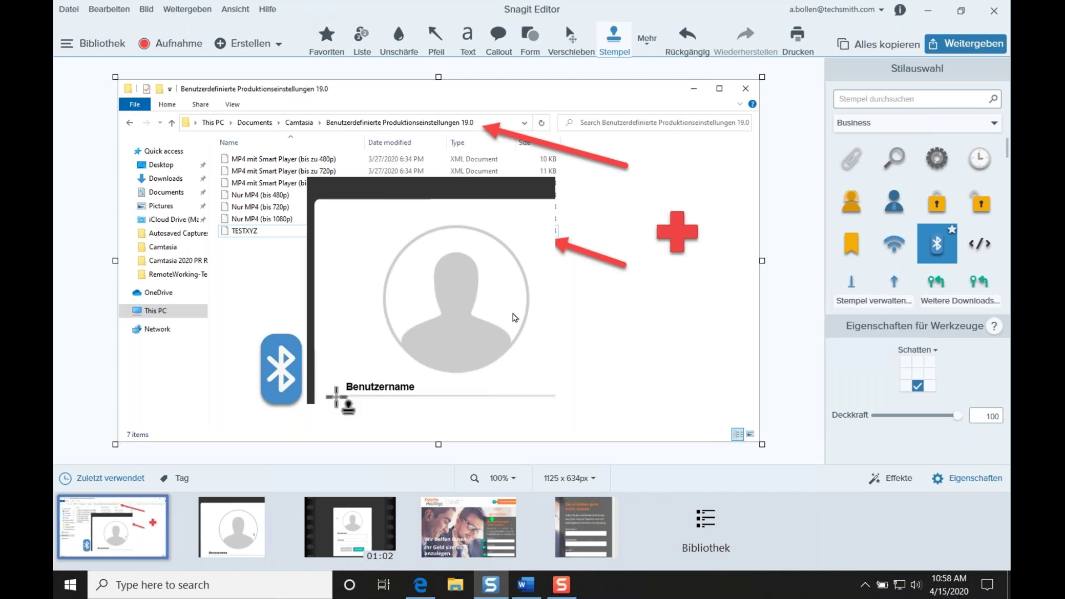
pyautogui.click(364, 527)
pyautogui.moveTo(606, 409); pyautogui.dragTo(649, 413)
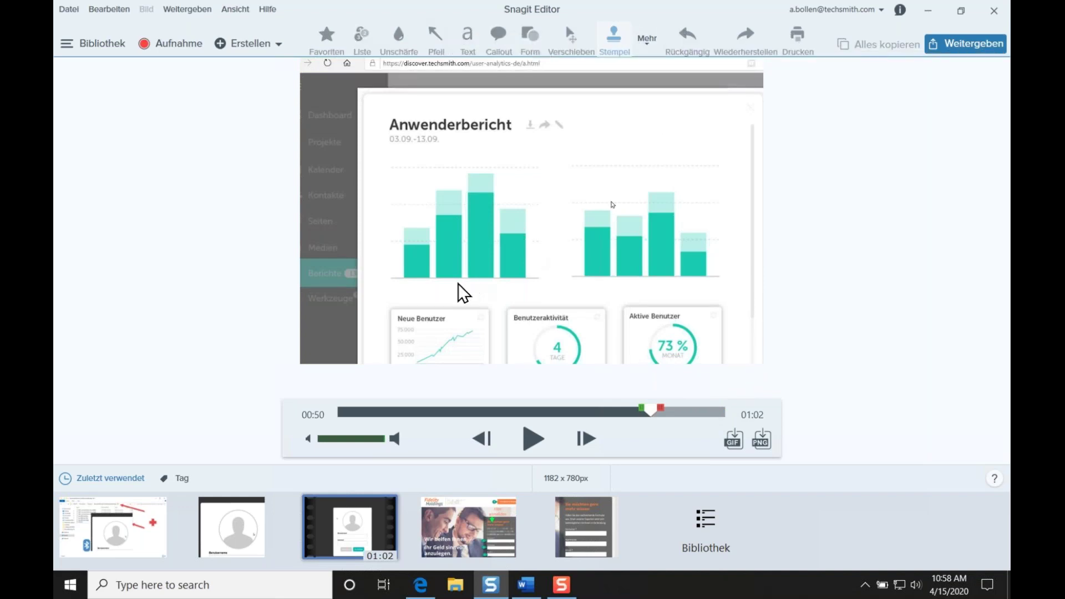
pyautogui.click(451, 511)
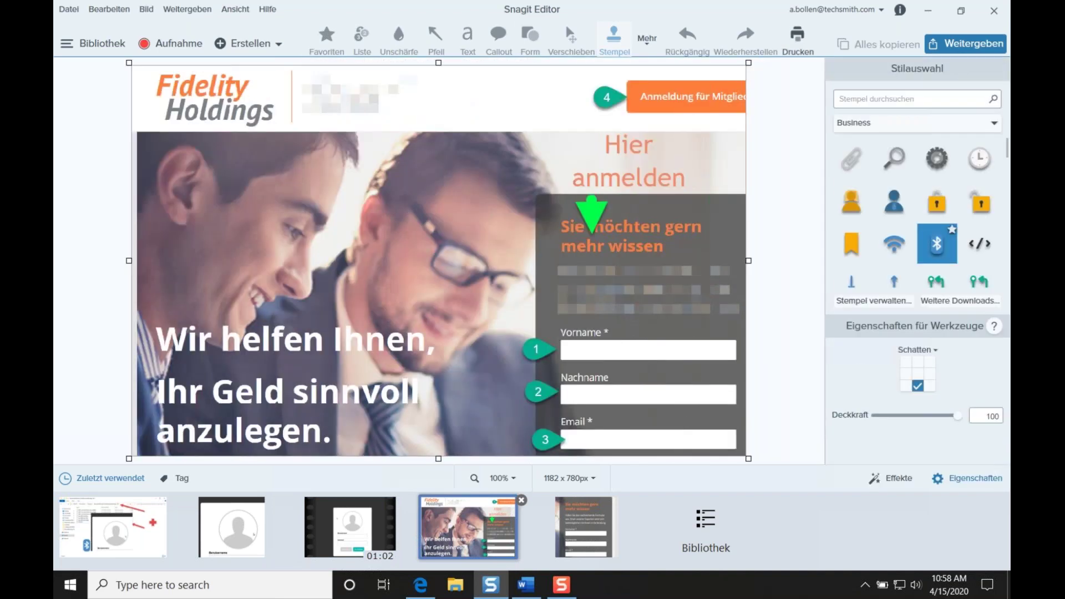
pyautogui.click(365, 521)
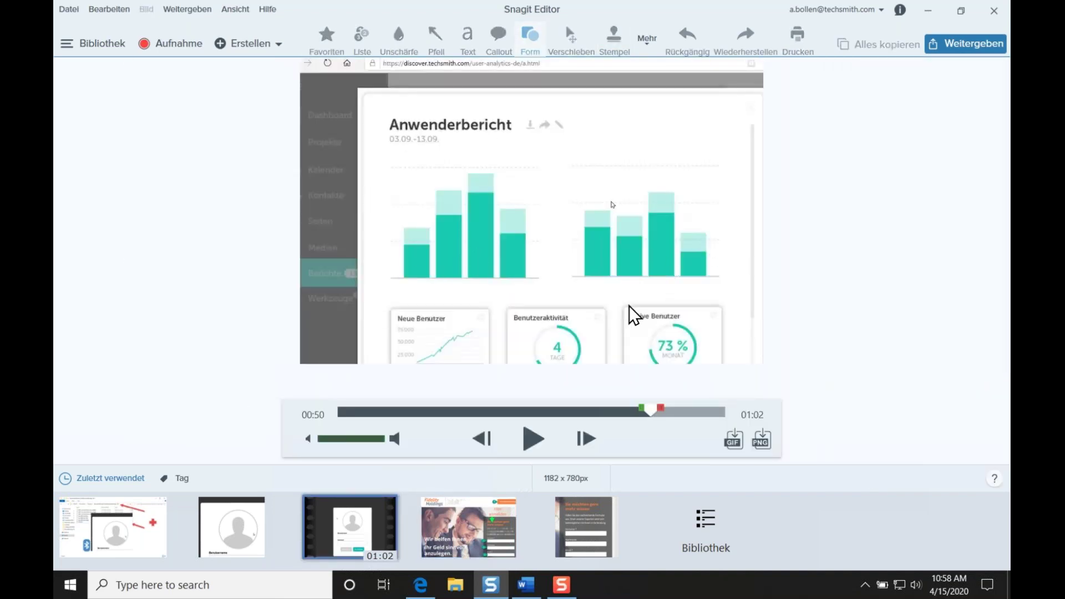
# Select the closing section of the video up to 01:02 and cut it out.
pyautogui.moveTo(650, 413); pyautogui.dragTo(653, 415)
pyautogui.moveTo(655, 411)
pyautogui.mouseDown()
pyautogui.moveTo(437, 407)
pyautogui.moveTo(728, 411)
pyautogui.mouseUp()
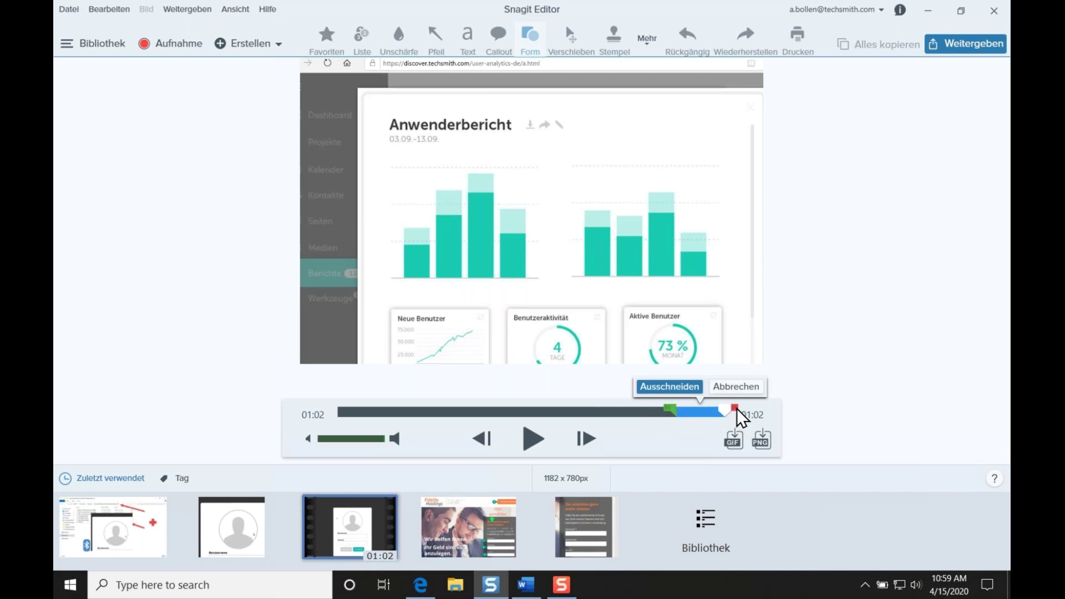
pyautogui.click(673, 385)
# Cut a short section of about two seconds ending at 00:28 from the middle of the video.
pyautogui.moveTo(695, 412); pyautogui.dragTo(663, 412)
pyautogui.moveTo(460, 418)
pyautogui.mouseDown()
pyautogui.moveTo(408, 416)
pyautogui.moveTo(546, 406)
pyautogui.moveTo(510, 411)
pyautogui.moveTo(538, 410)
pyautogui.moveTo(521, 411)
pyautogui.mouseUp()
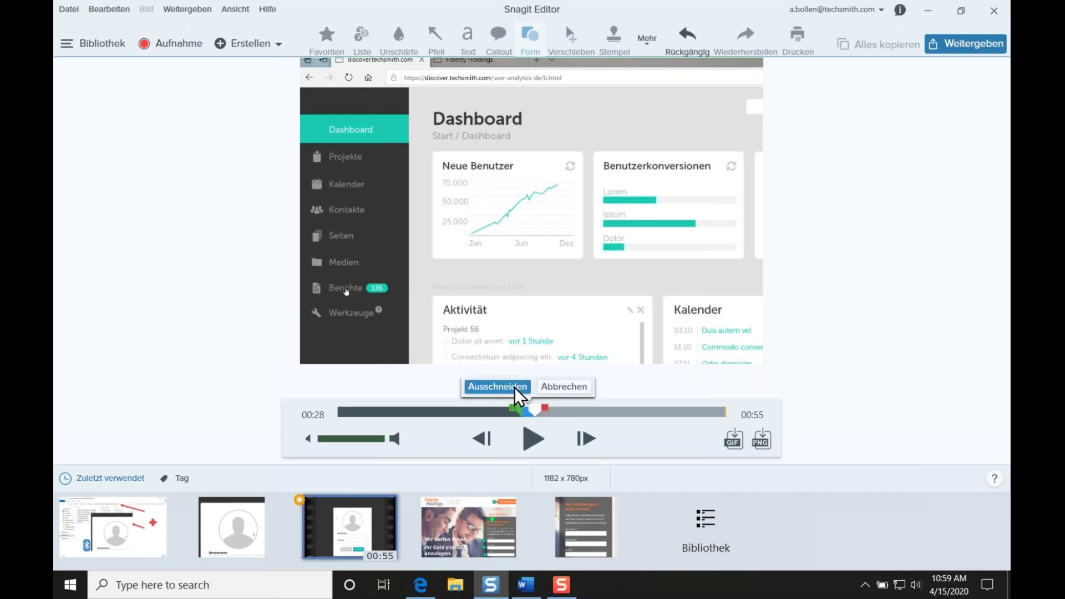
pyautogui.click(514, 387)
pyautogui.moveTo(528, 411); pyautogui.dragTo(354, 414)
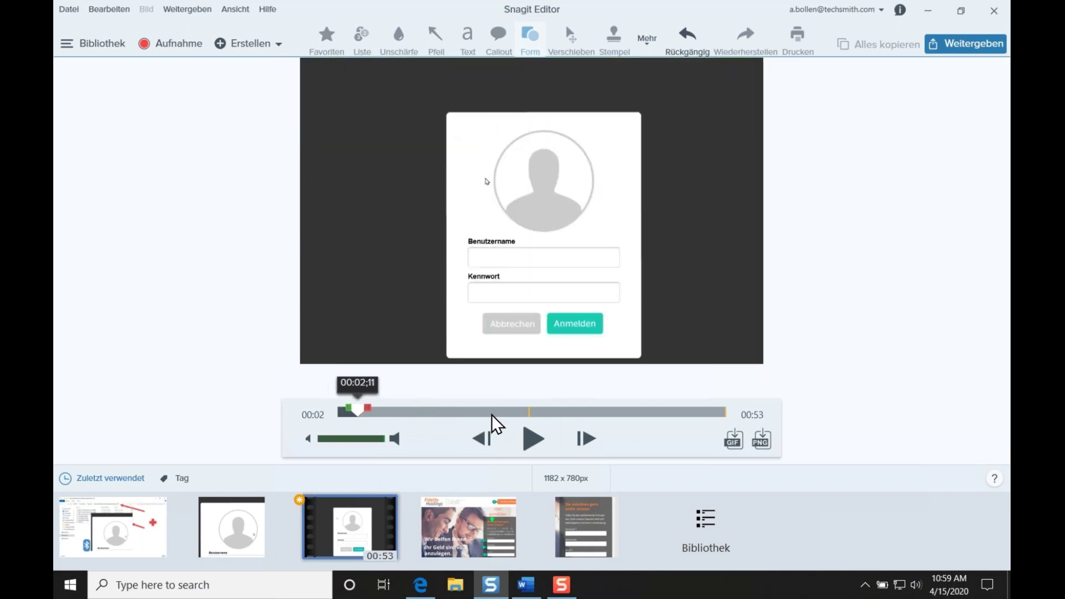
# Select the video section showing the report style choice, from 00:34 to 00:42.
pyautogui.click(577, 415)
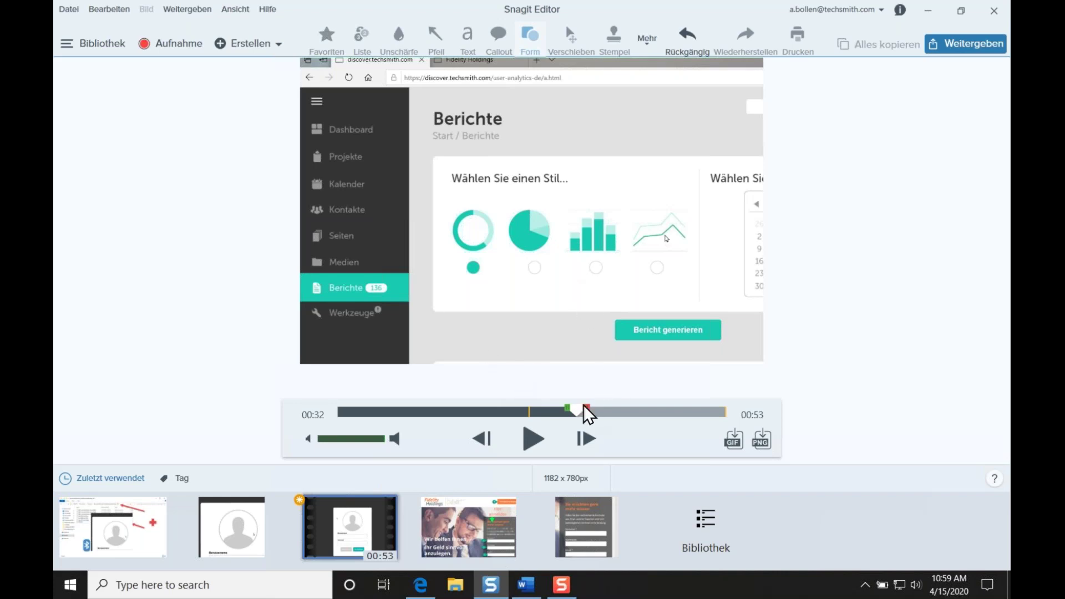
pyautogui.moveTo(577, 411)
pyautogui.mouseDown()
pyautogui.moveTo(615, 405)
pyautogui.moveTo(598, 411)
pyautogui.mouseUp()
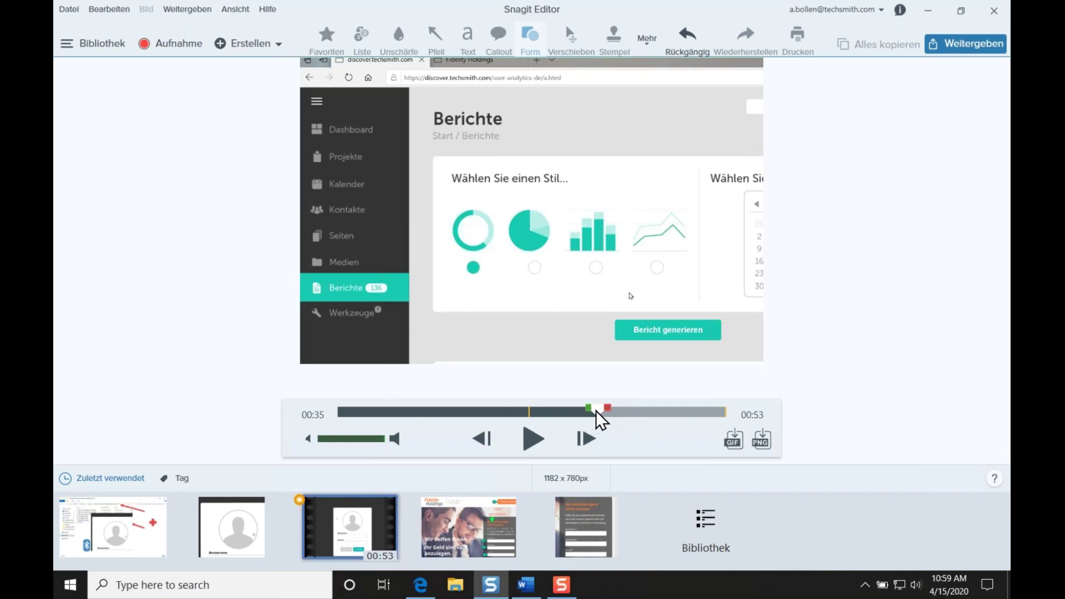
pyautogui.moveTo(607, 408); pyautogui.dragTo(587, 411)
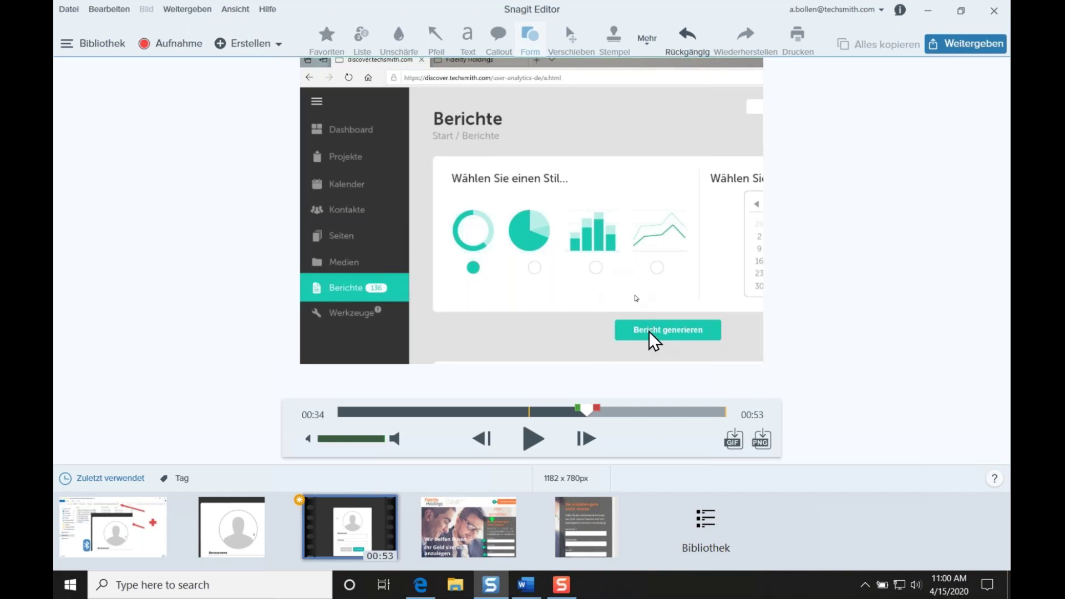
pyautogui.moveTo(598, 407); pyautogui.dragTo(659, 412)
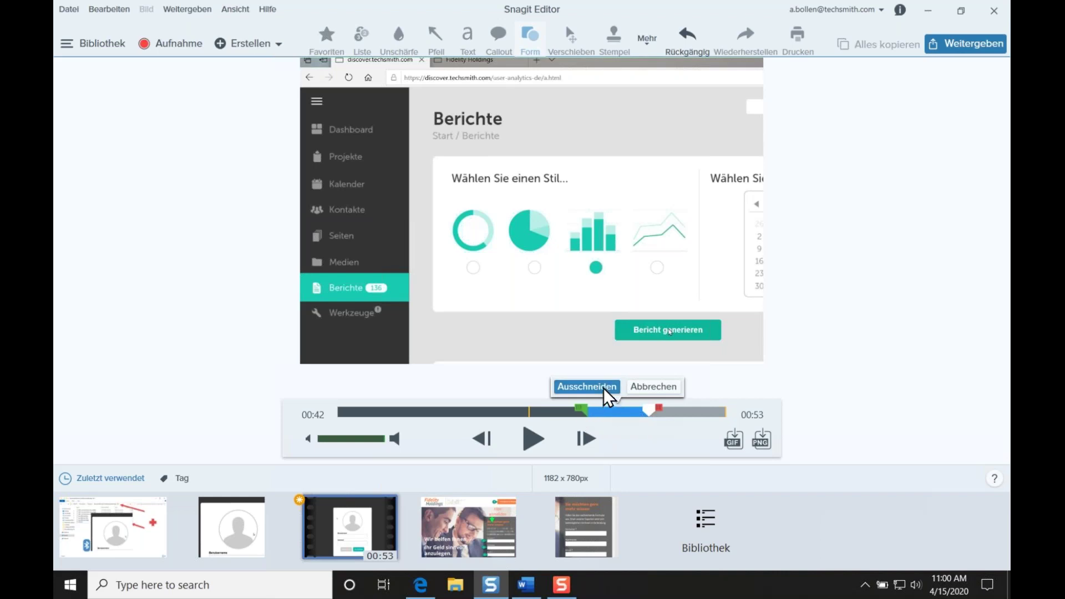
# Create a GIF from the selected video section, optimized for Bildschirmvideo.
pyautogui.click(735, 444)
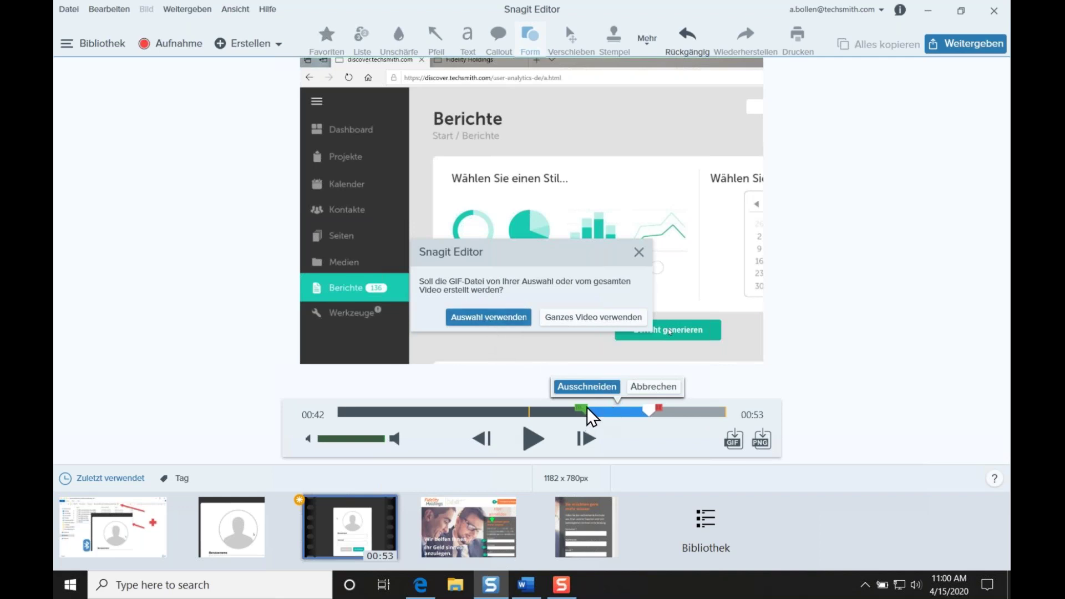
pyautogui.click(499, 319)
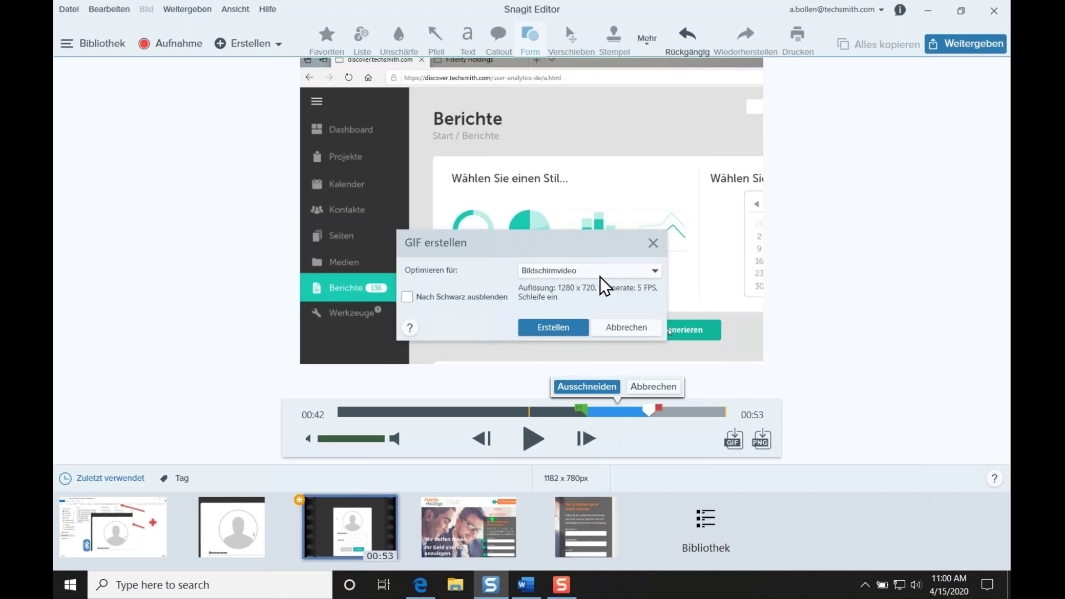
pyautogui.click(599, 272)
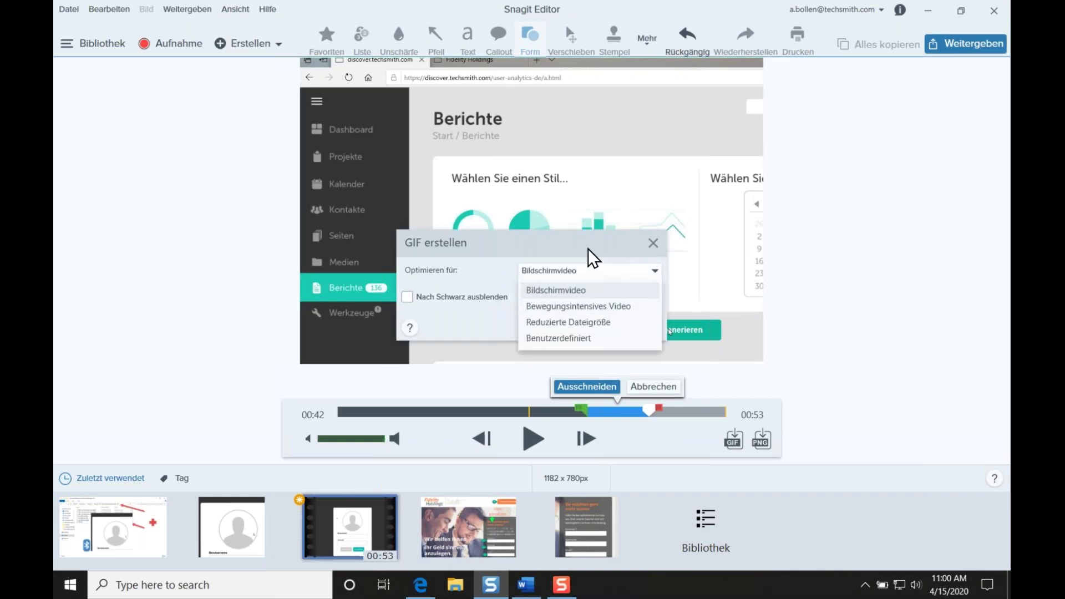
pyautogui.click(580, 289)
pyautogui.click(553, 327)
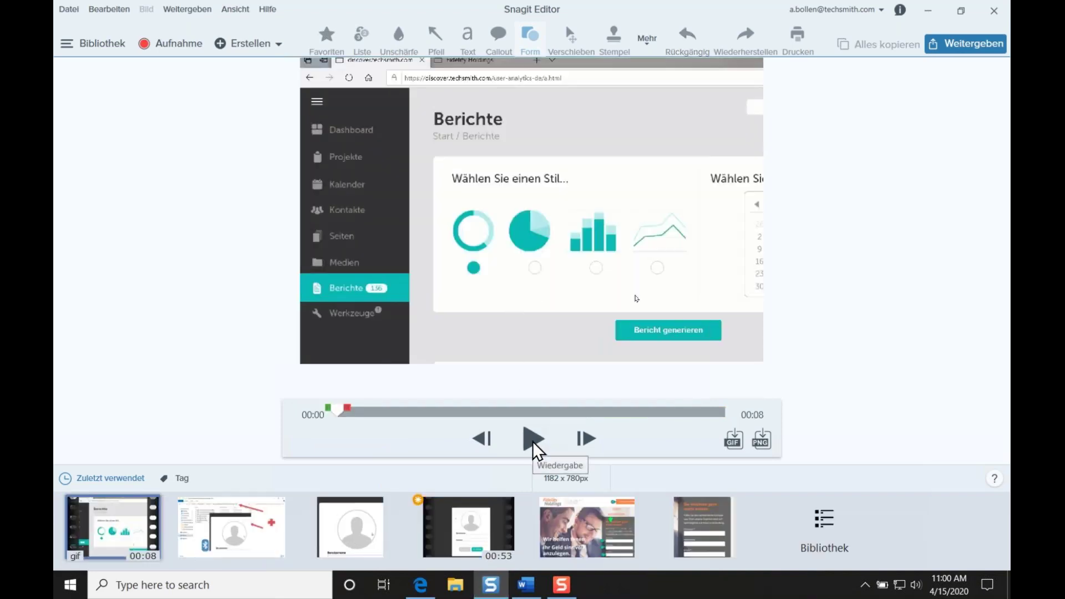
# Play the new GIF, pause it and move playback back to 00:01.
pyautogui.click(533, 442)
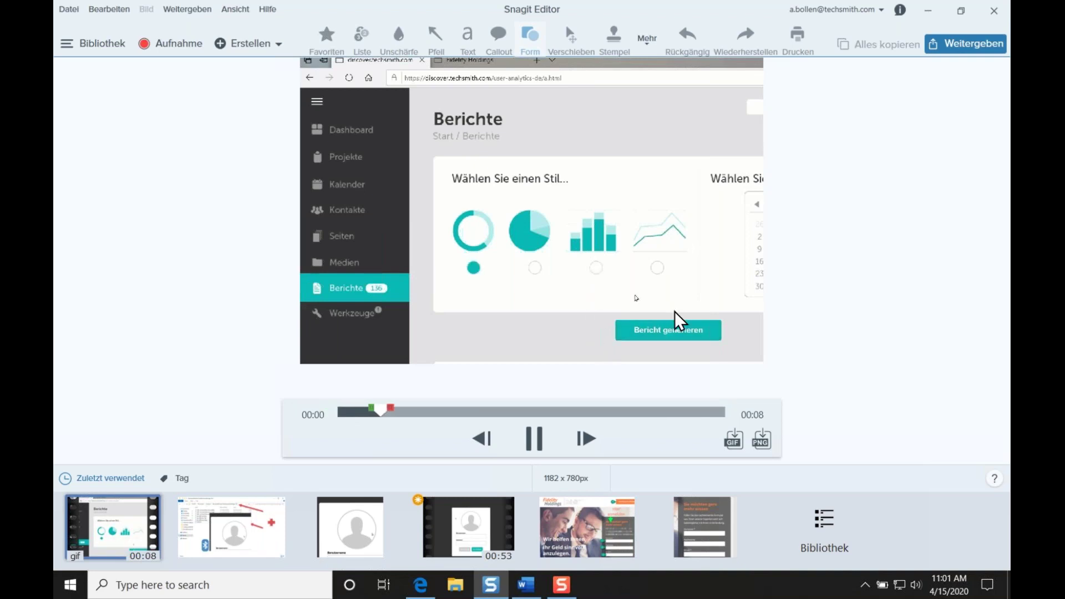
pyautogui.click(537, 443)
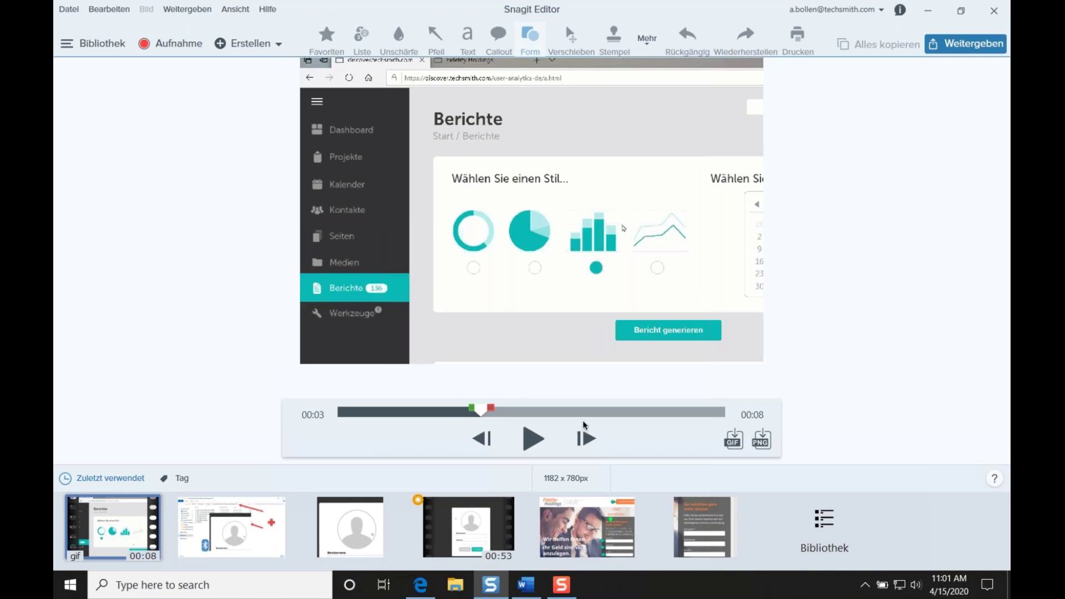
pyautogui.moveTo(533, 412); pyautogui.dragTo(425, 412)
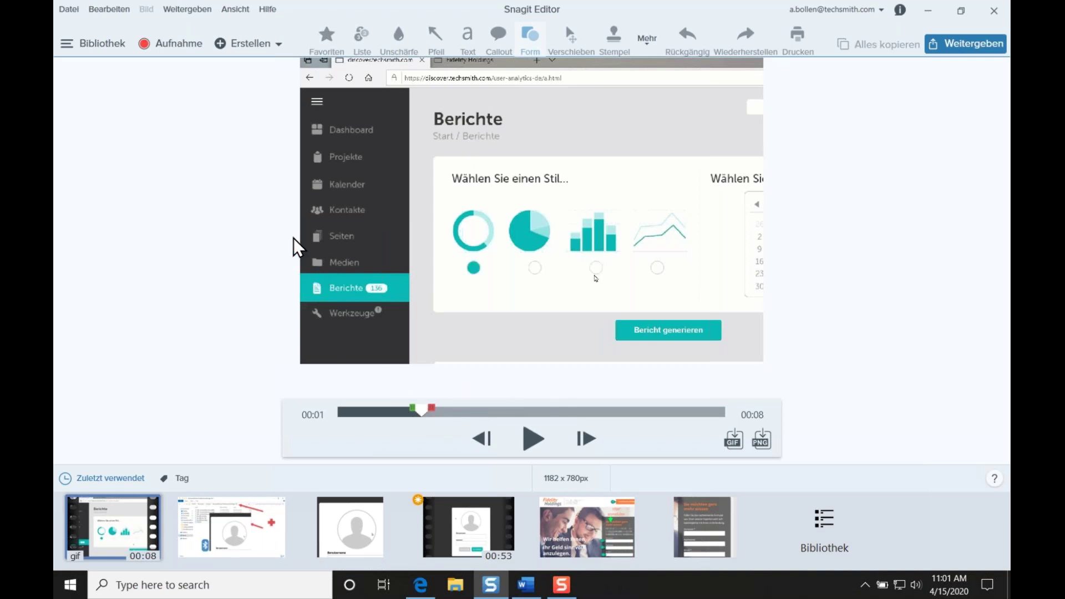
# View the file type offered for saving the GIF under a new name and close the dialog without saving.
pyautogui.click(65, 10)
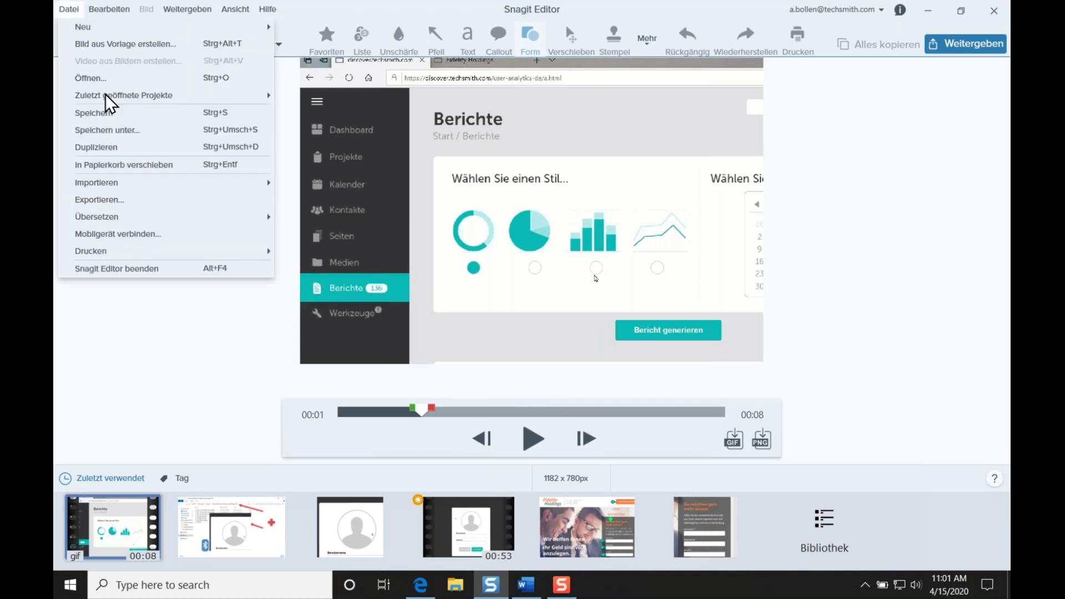
pyautogui.click(120, 129)
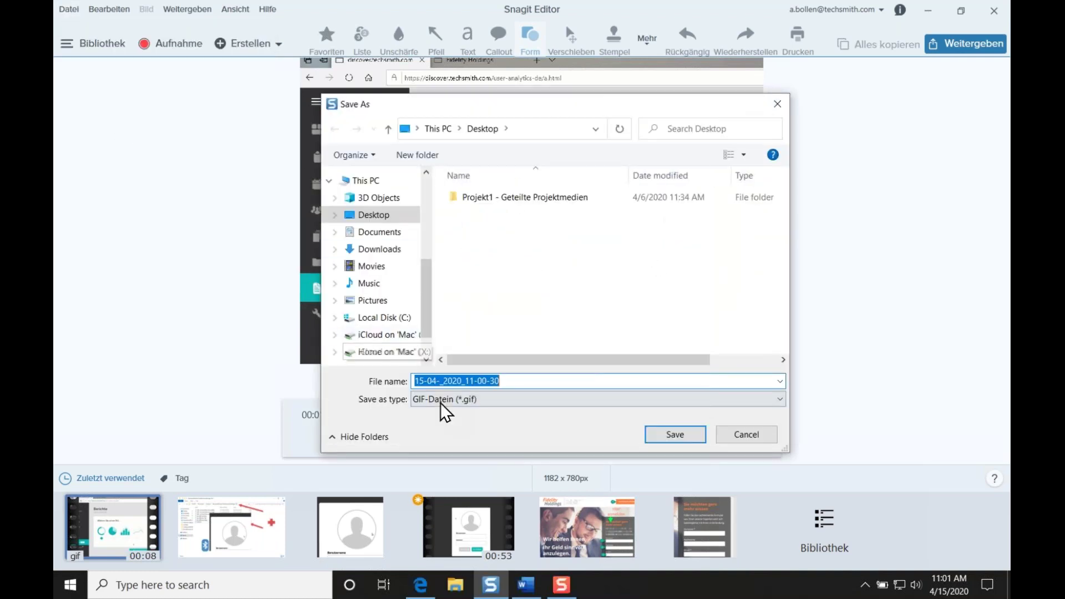
pyautogui.click(750, 434)
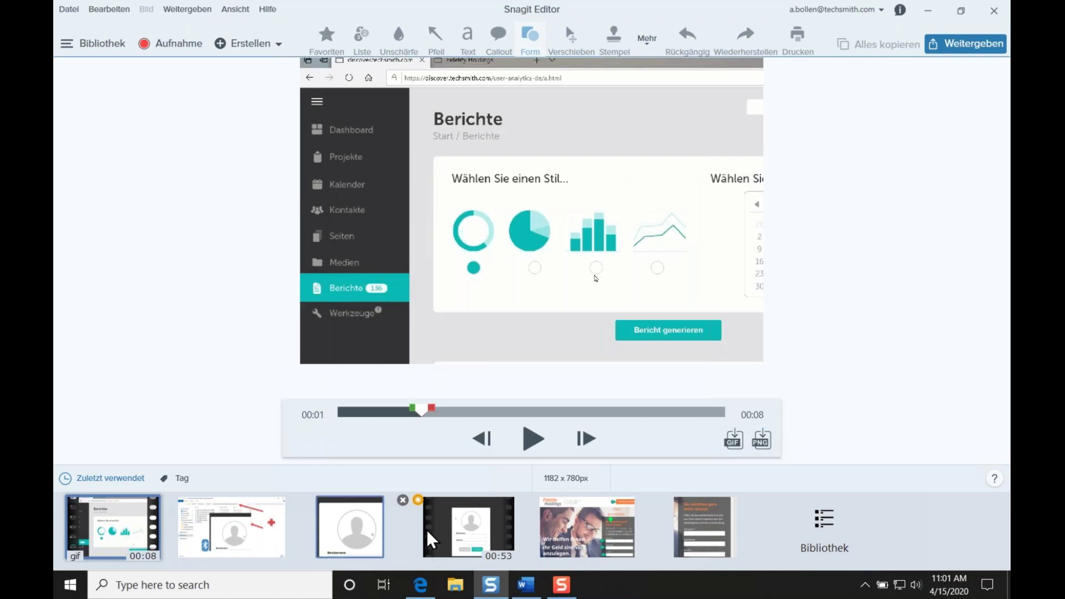
# Reopen the 00:53 video, cancel its timeline selection and save it as an MP4 file on the Desktop.
pyautogui.click(464, 509)
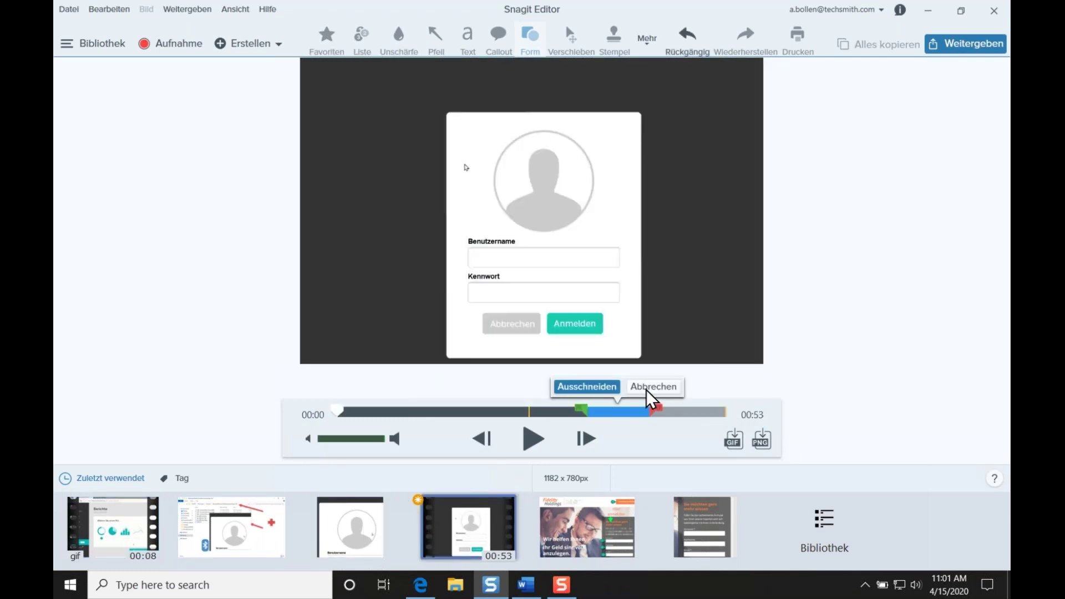
pyautogui.click(63, 9)
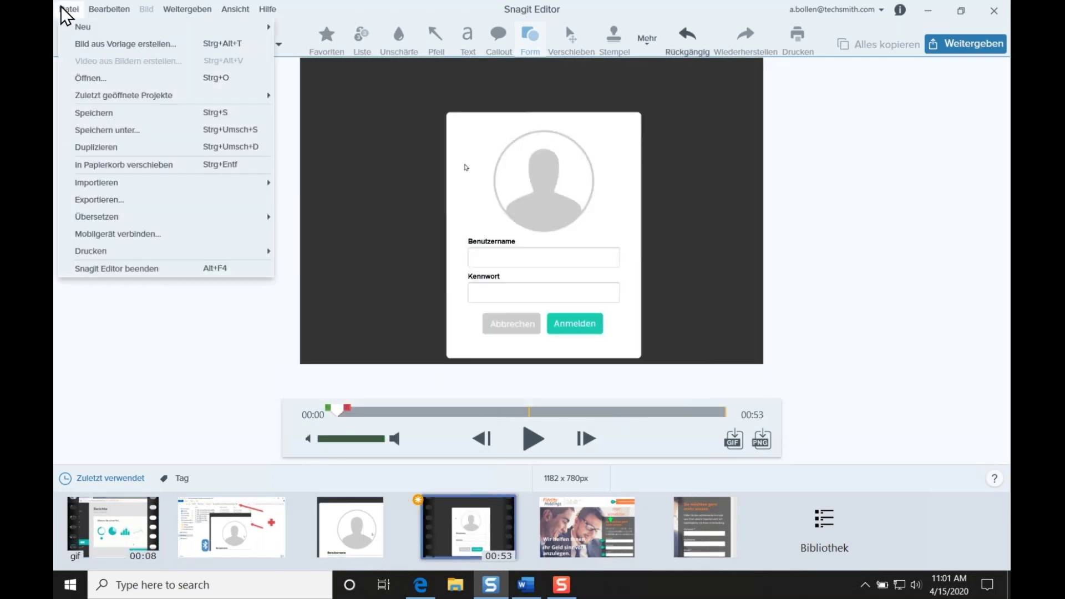
pyautogui.click(139, 131)
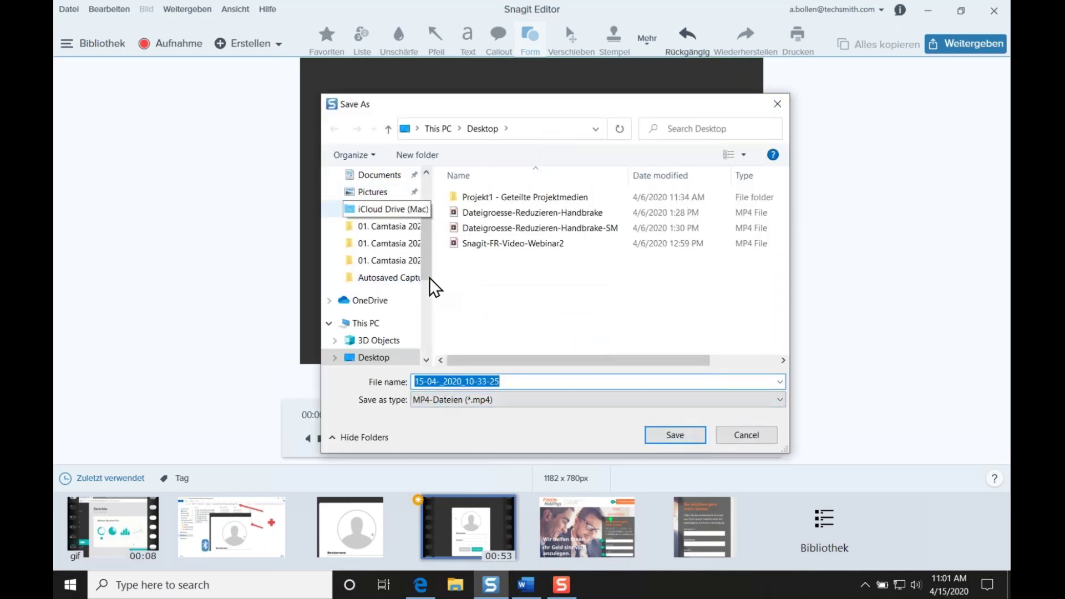
pyautogui.moveTo(426, 271); pyautogui.dragTo(426, 247)
pyautogui.click(366, 203)
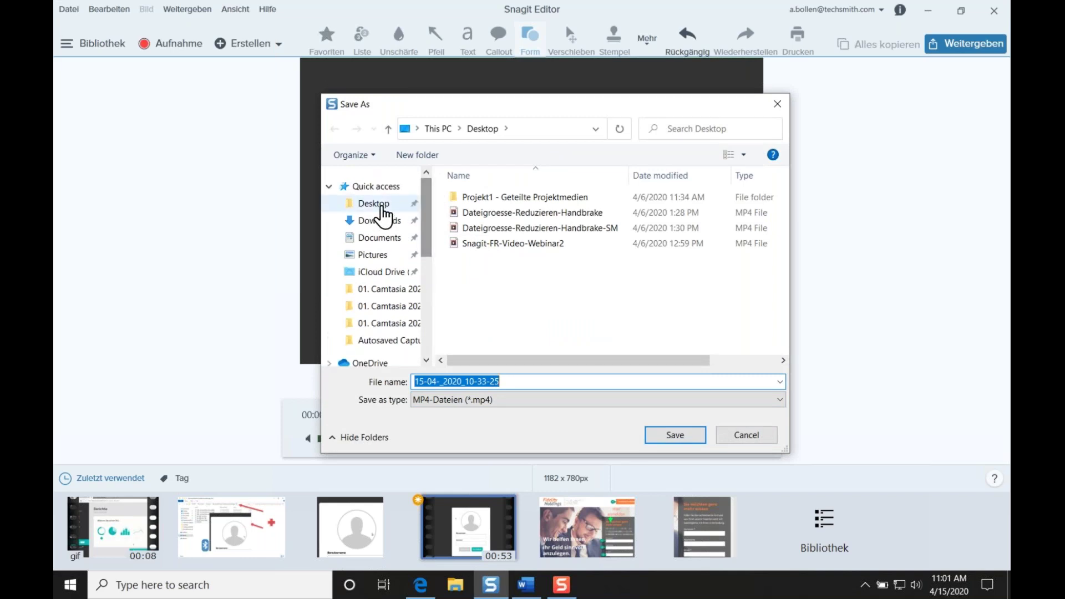
pyautogui.click(673, 434)
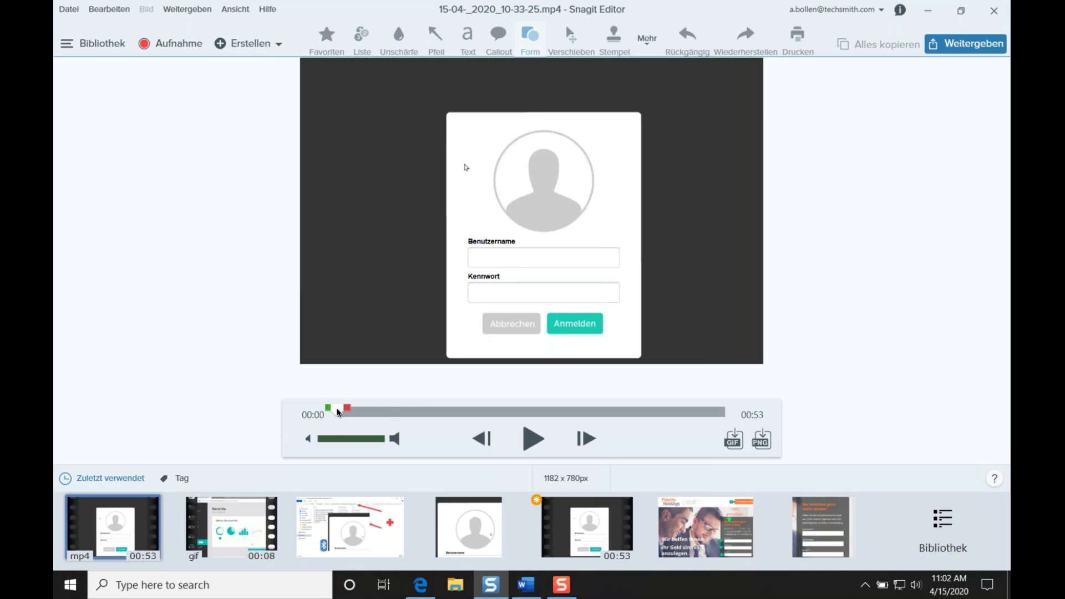
# Select a section of about 3 seconds around 00:09 in the 00:53 video, preview it and cut it out.
pyautogui.moveTo(345, 411); pyautogui.dragTo(399, 411)
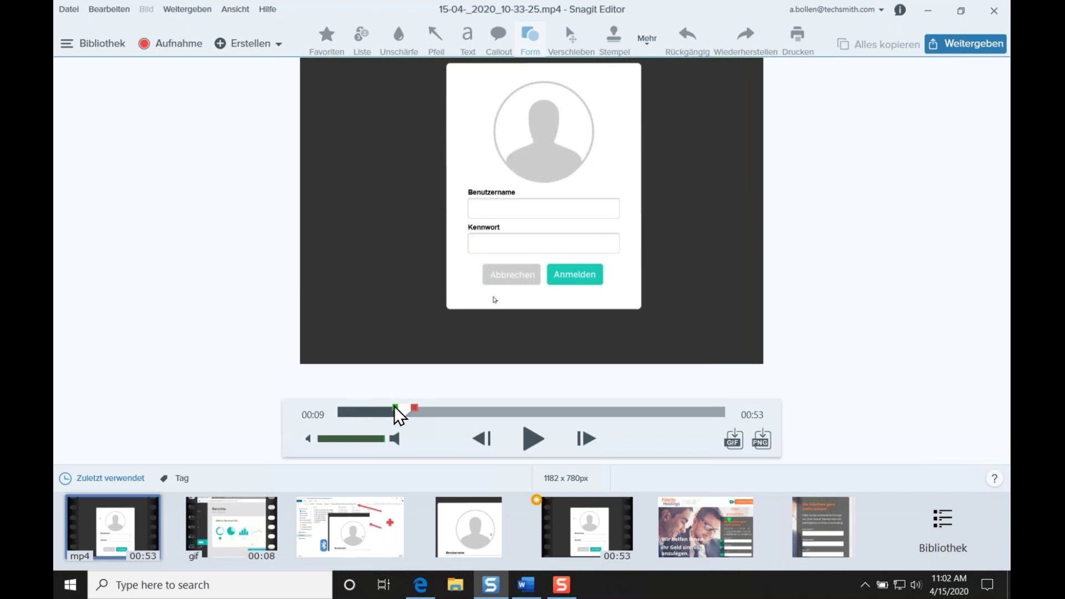
pyautogui.moveTo(393, 408)
pyautogui.mouseDown()
pyautogui.moveTo(381, 408)
pyautogui.moveTo(435, 409)
pyautogui.moveTo(409, 411)
pyautogui.mouseUp()
pyautogui.click(531, 441)
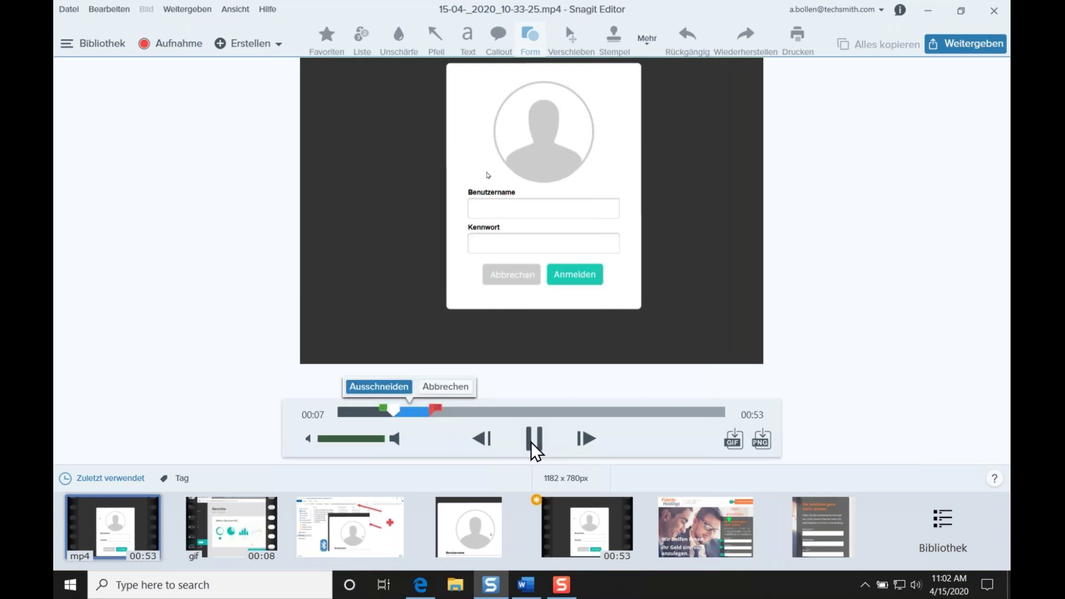
pyautogui.click(527, 443)
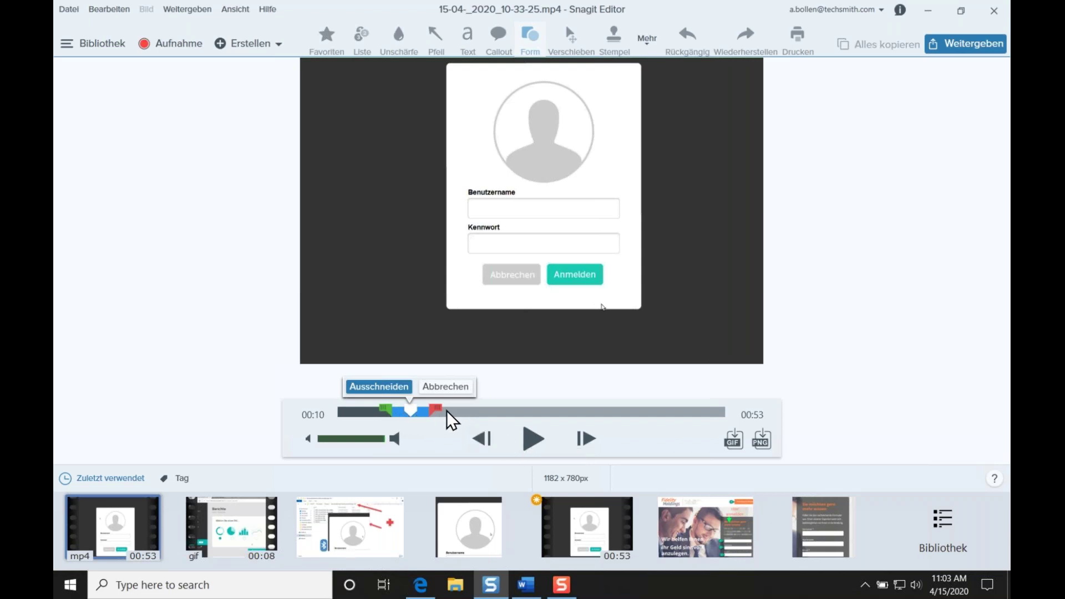
pyautogui.moveTo(436, 409)
pyautogui.mouseDown()
pyautogui.moveTo(411, 426)
pyautogui.moveTo(415, 417)
pyautogui.mouseUp()
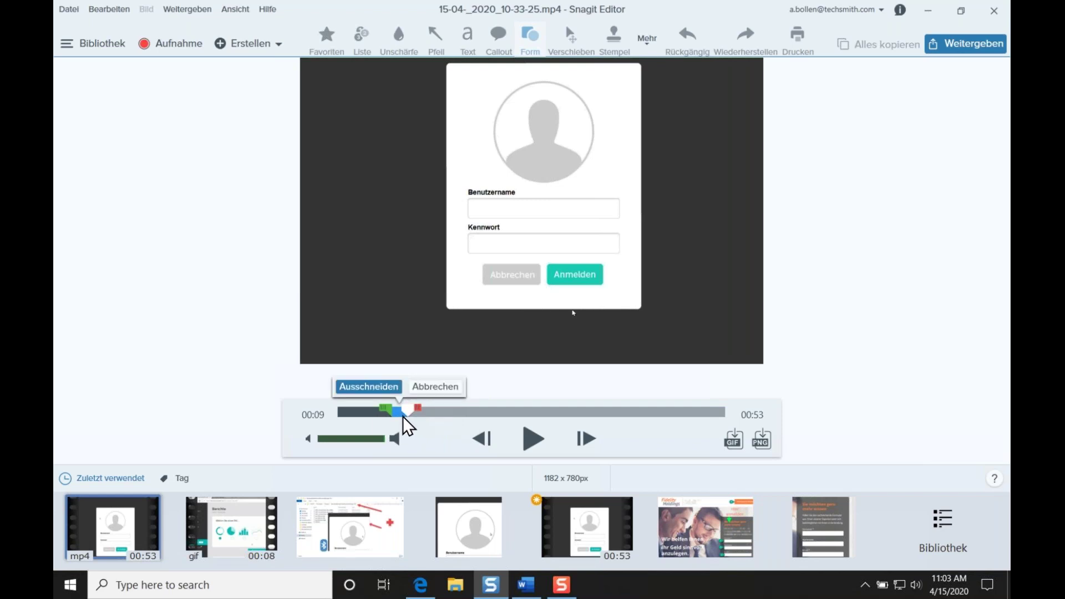
pyautogui.press('Return')
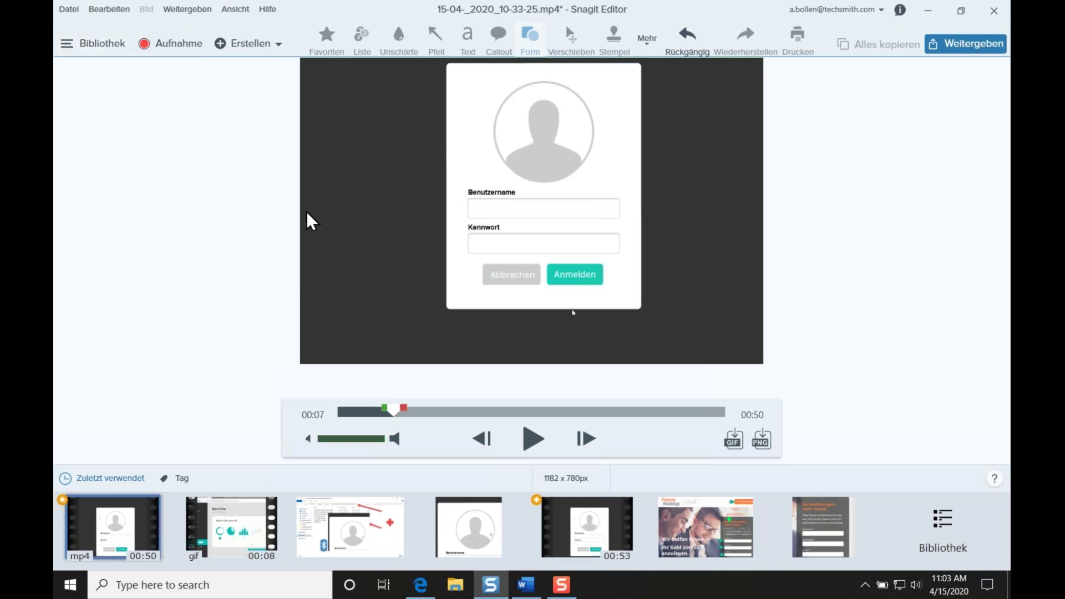
# Open the library and look through all captures filtered to images only.
pyautogui.click(97, 41)
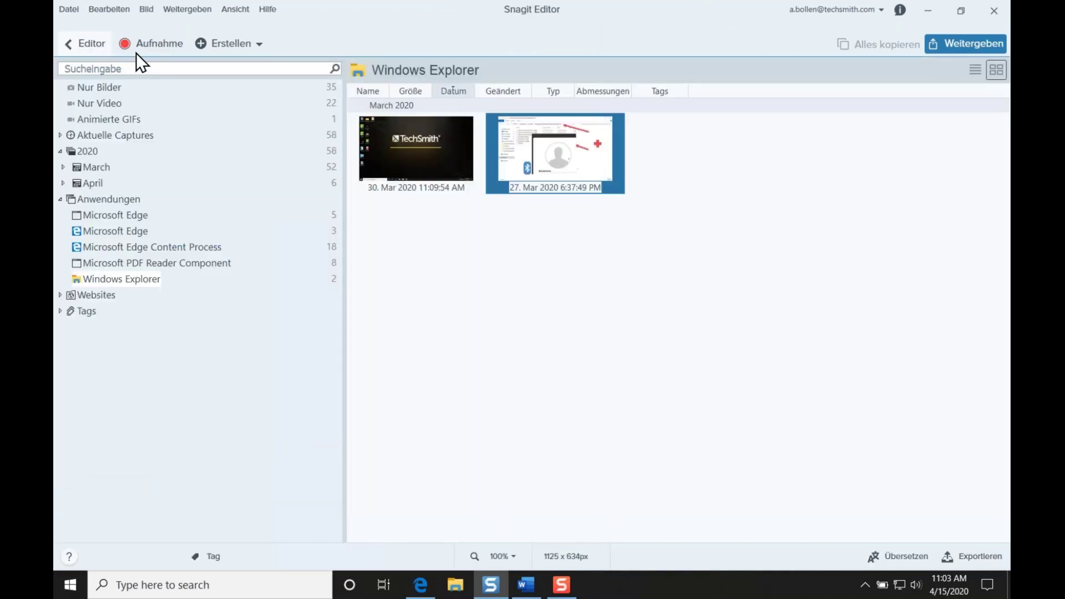
pyautogui.click(111, 87)
pyautogui.scroll(-6, 544, 254)
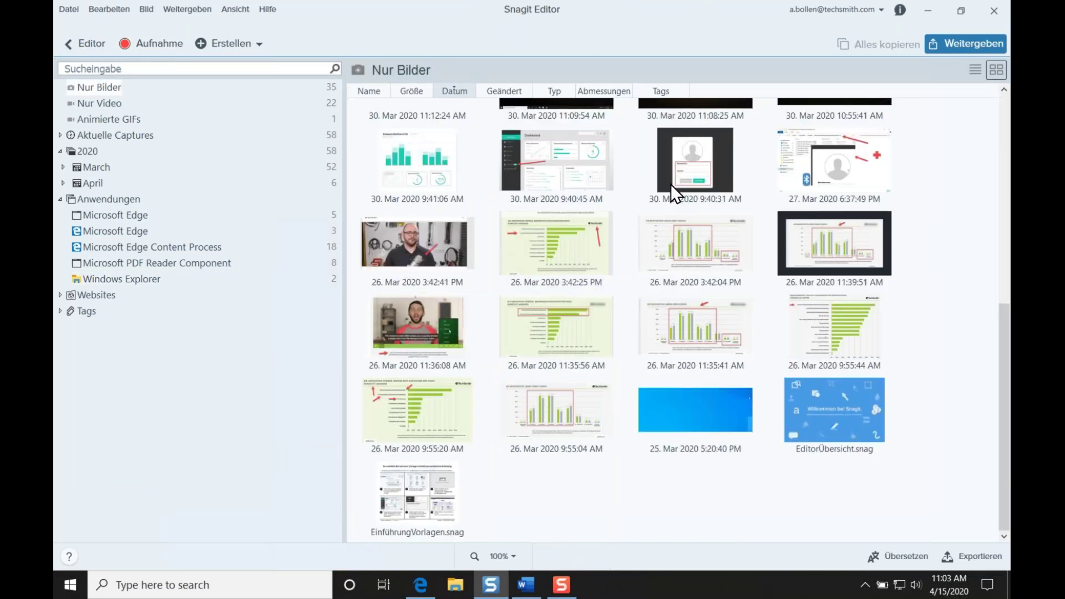
pyautogui.scroll(4, 670, 184)
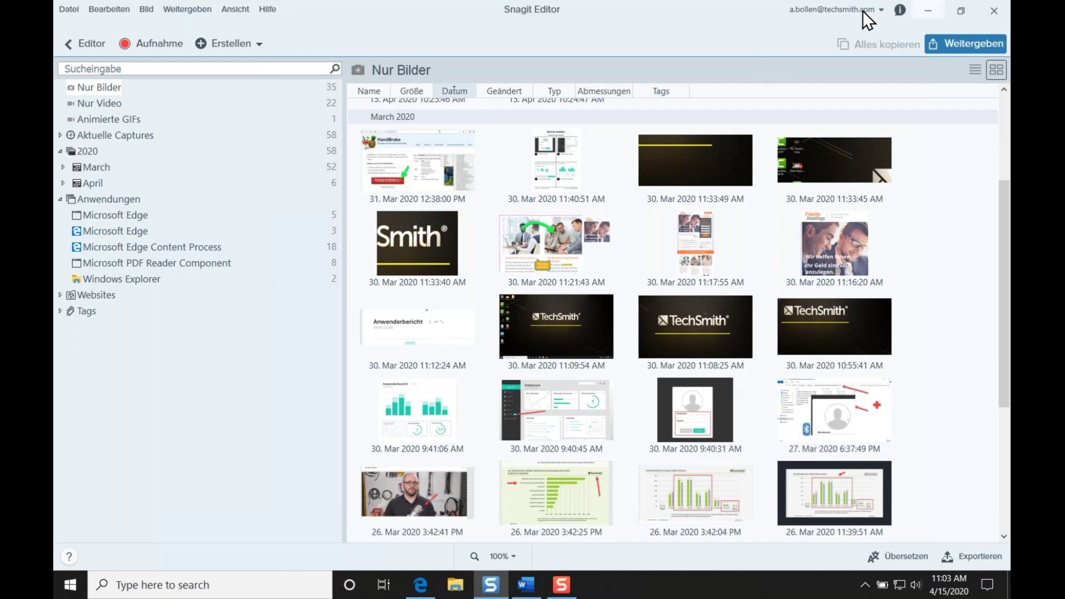
# Capture a 1017 x 725 px image of the login form on the web page and minimize the editor.
pyautogui.click(927, 11)
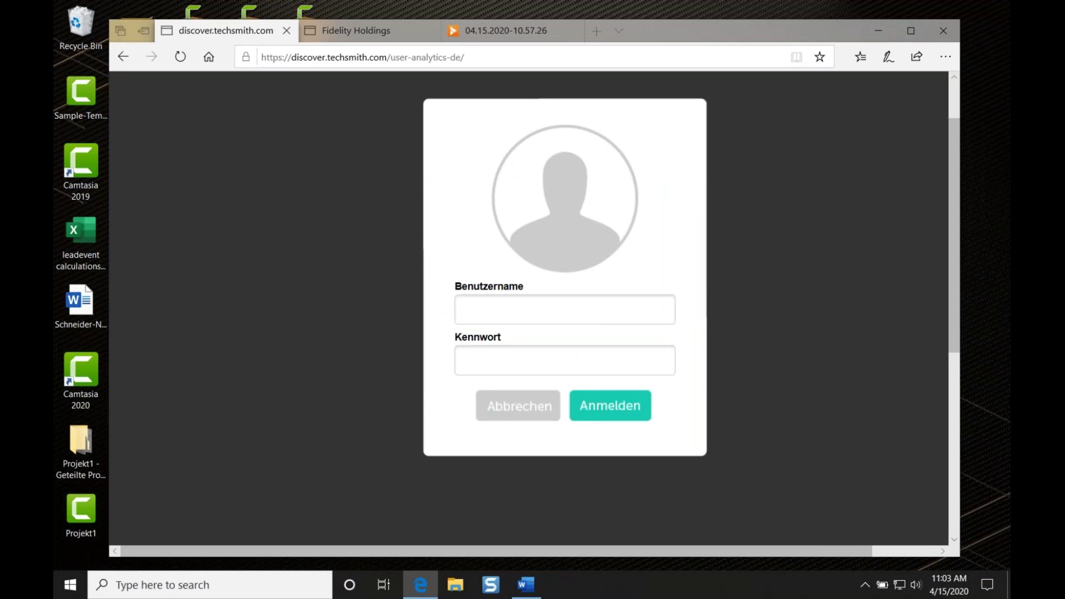
pyautogui.press('Print')
pyautogui.moveTo(263, 77); pyautogui.dragTo(842, 491)
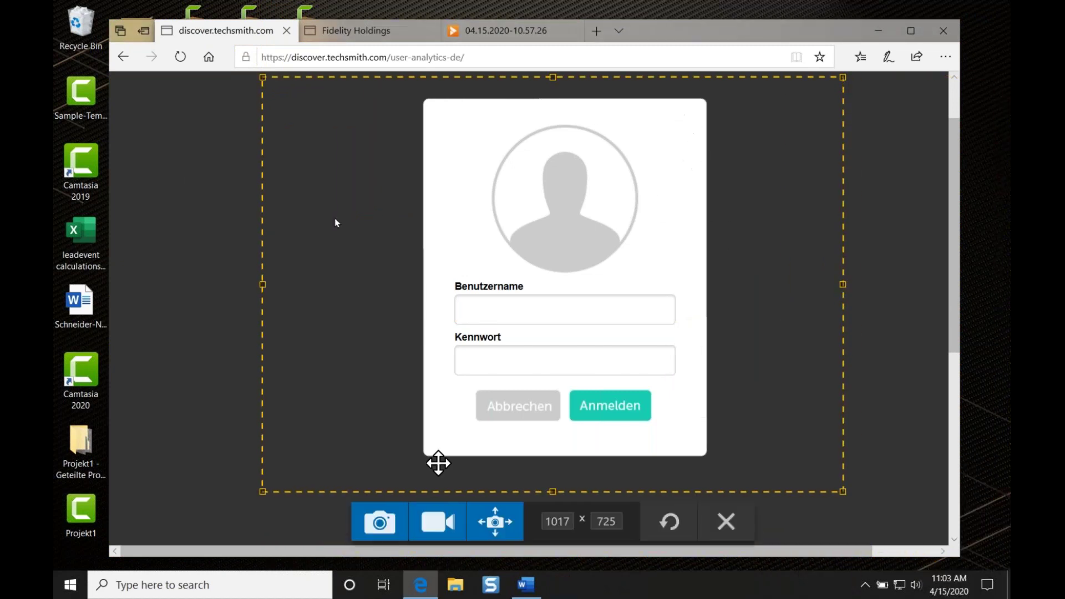
pyautogui.click(413, 513)
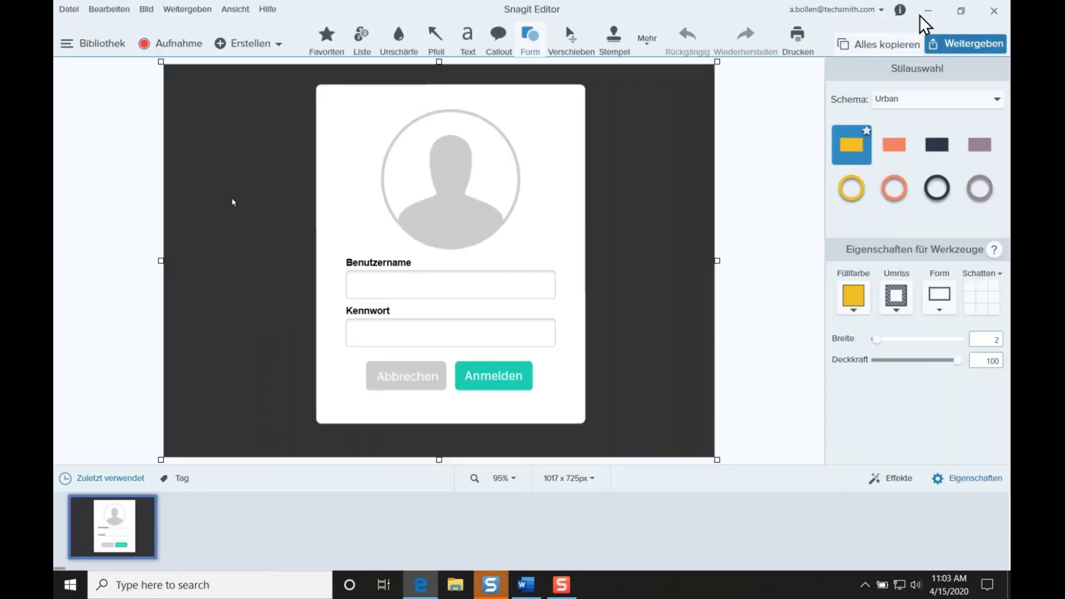
pyautogui.click(928, 11)
# Open the Dashboard page and capture a 1197 x 697 px image of it, then minimize the editor.
pyautogui.click(498, 128)
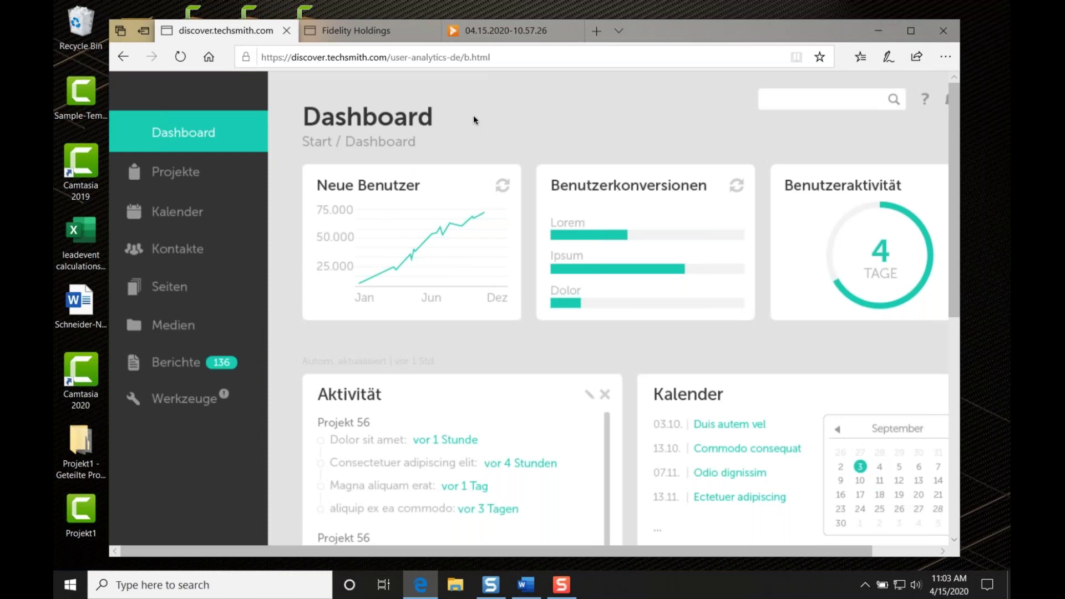
pyautogui.press('Print')
pyautogui.press('Escape')
pyautogui.press('Print')
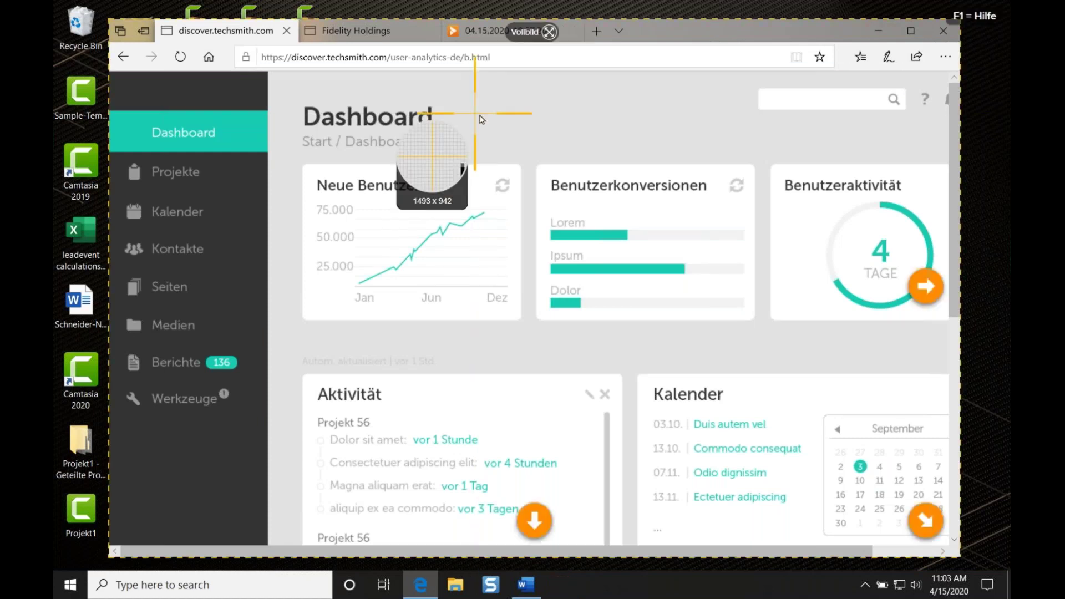
pyautogui.moveTo(108, 71)
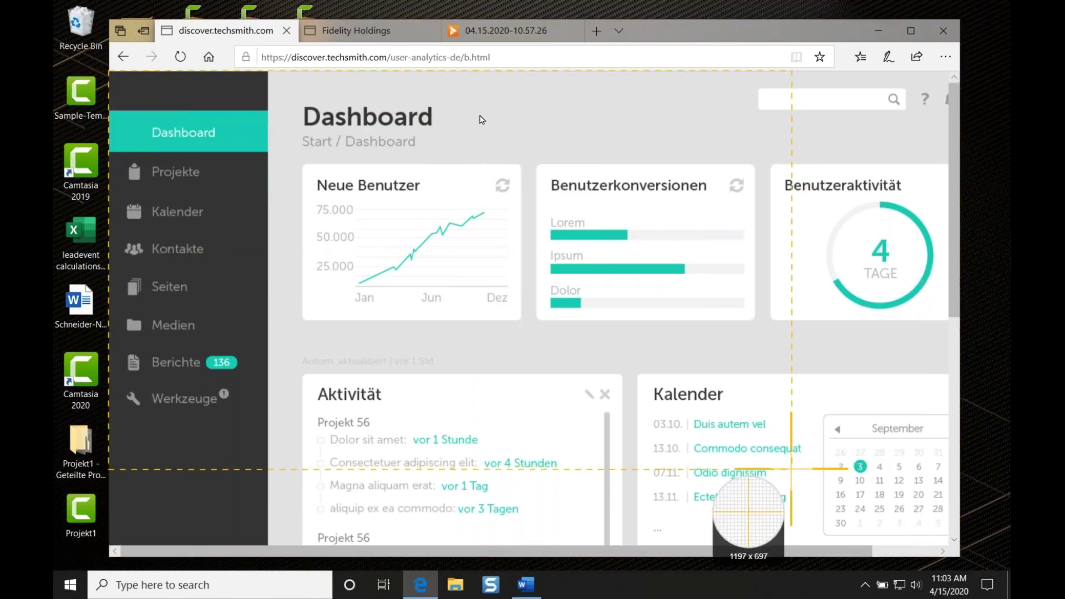
pyautogui.press('Escape')
pyautogui.press('Print')
pyautogui.click(367, 489)
pyautogui.click(328, 487)
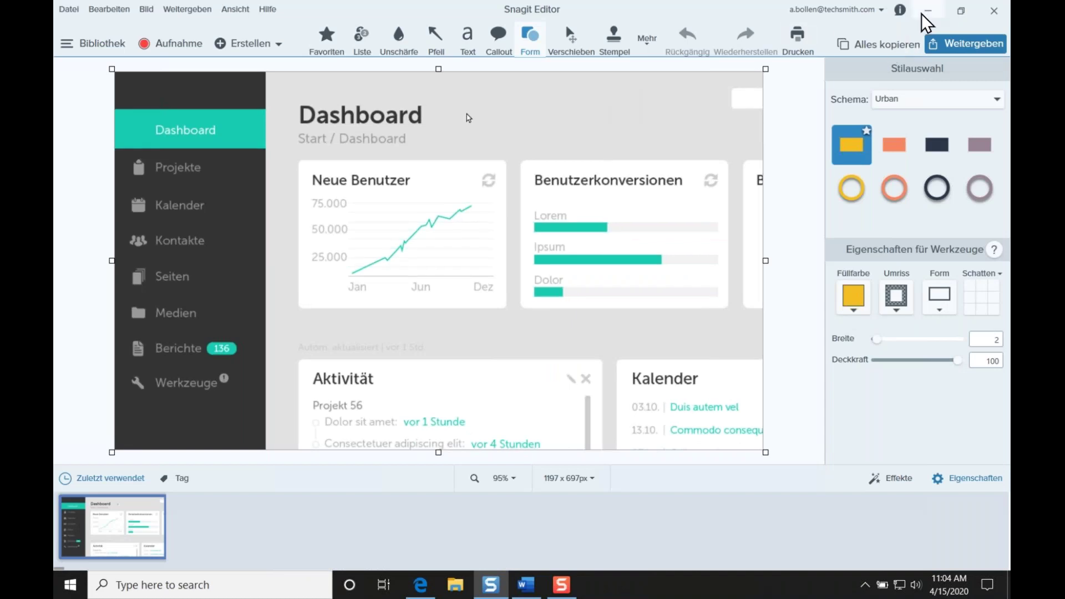
pyautogui.click(913, 10)
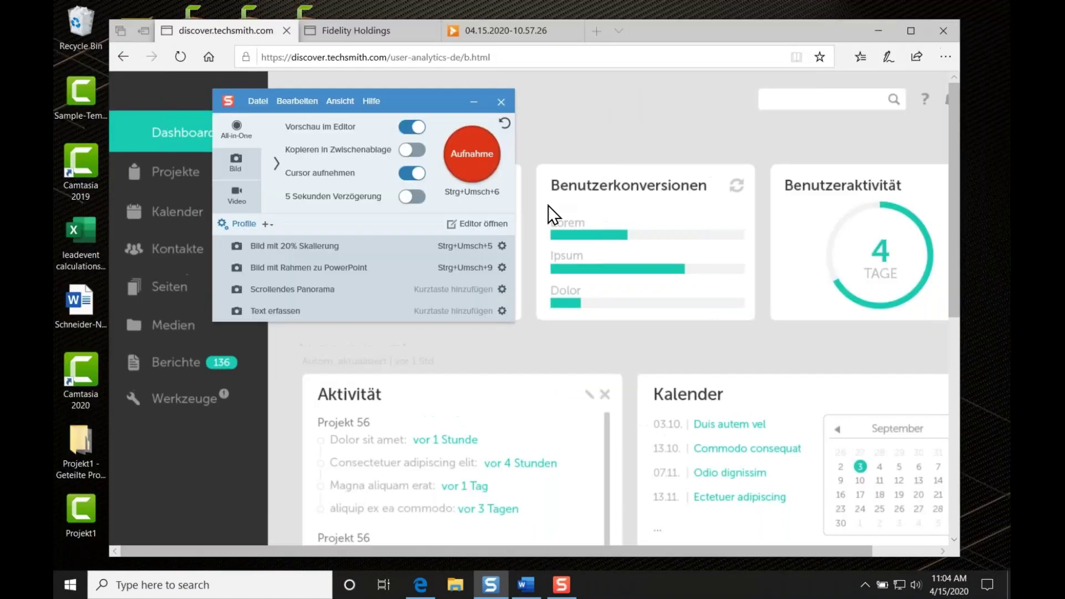
# Open the Berichte page and capture a 1101 x 691 px image of it with the All-in-One mode.
pyautogui.click(162, 364)
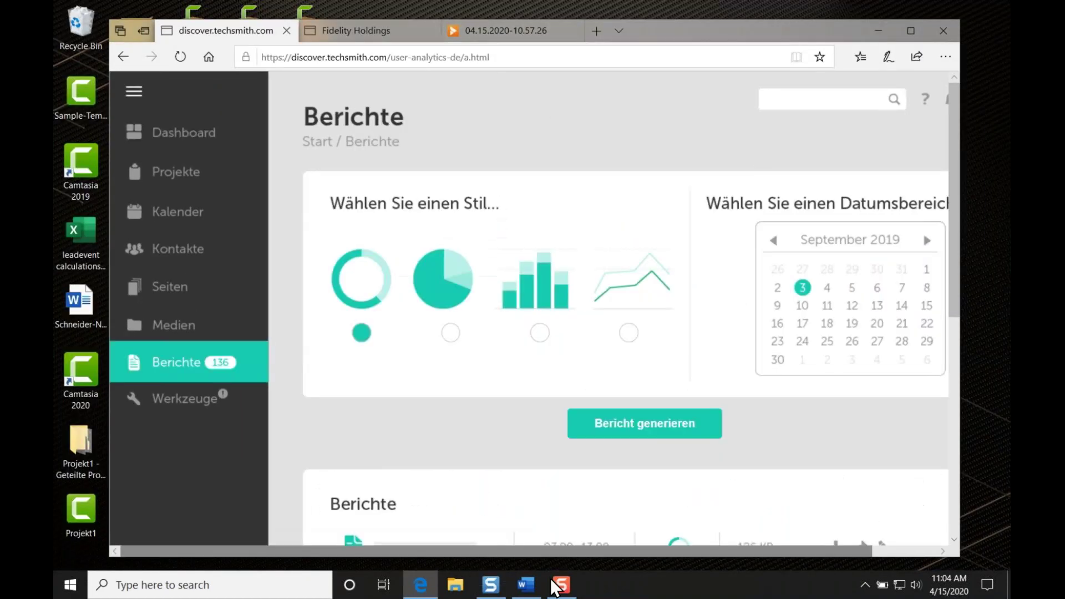
pyautogui.click(561, 585)
pyautogui.click(483, 138)
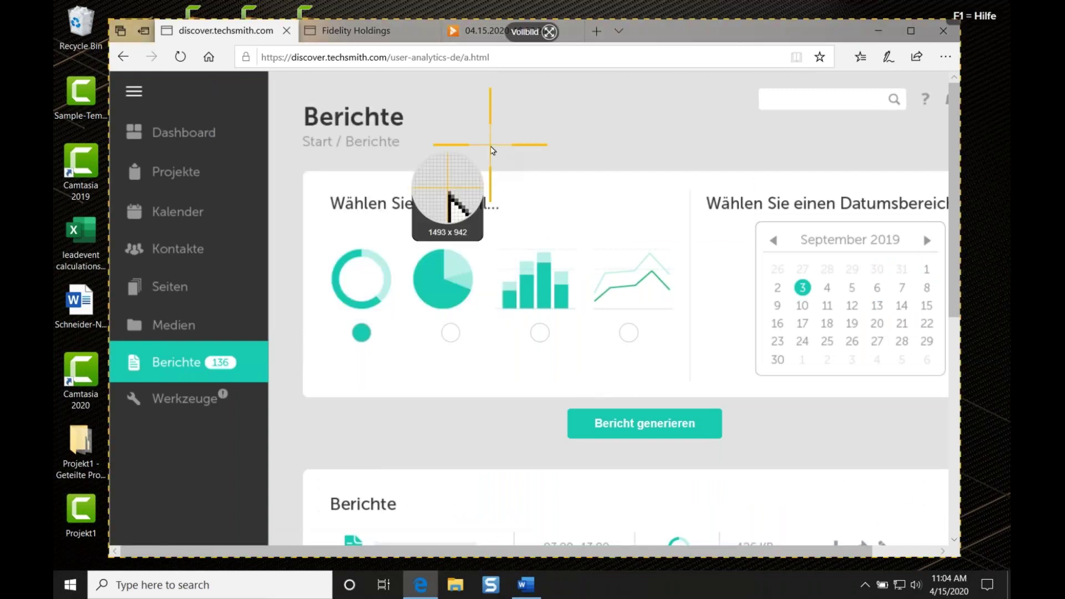
pyautogui.moveTo(751, 472); pyautogui.dragTo(150, 86)
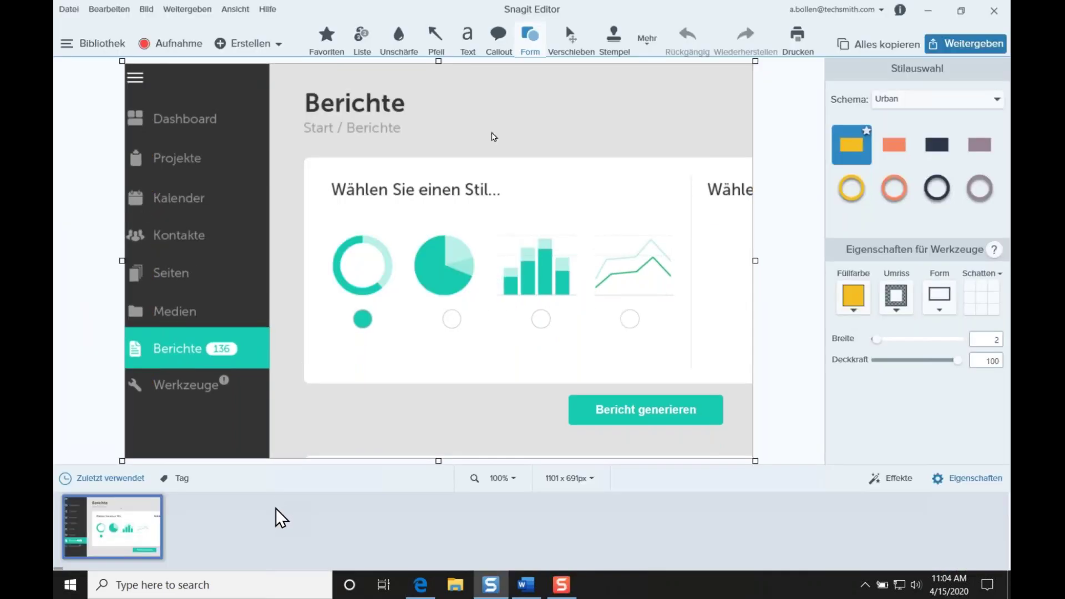
# Hide and show the recent captures again and view the login, Dashboard and Berichte captures.
pyautogui.click(129, 481)
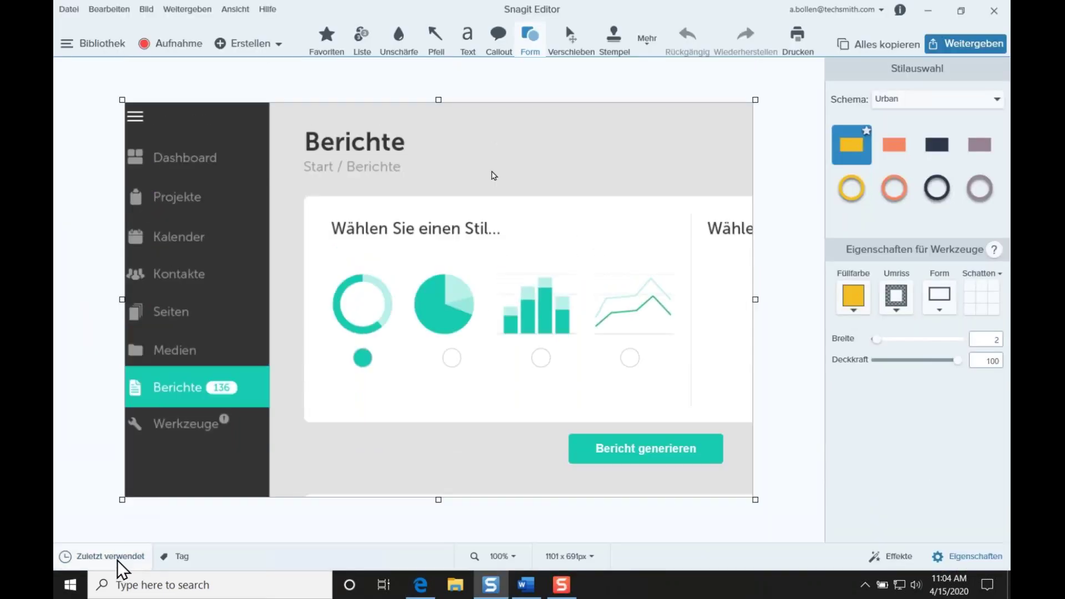
pyautogui.click(120, 558)
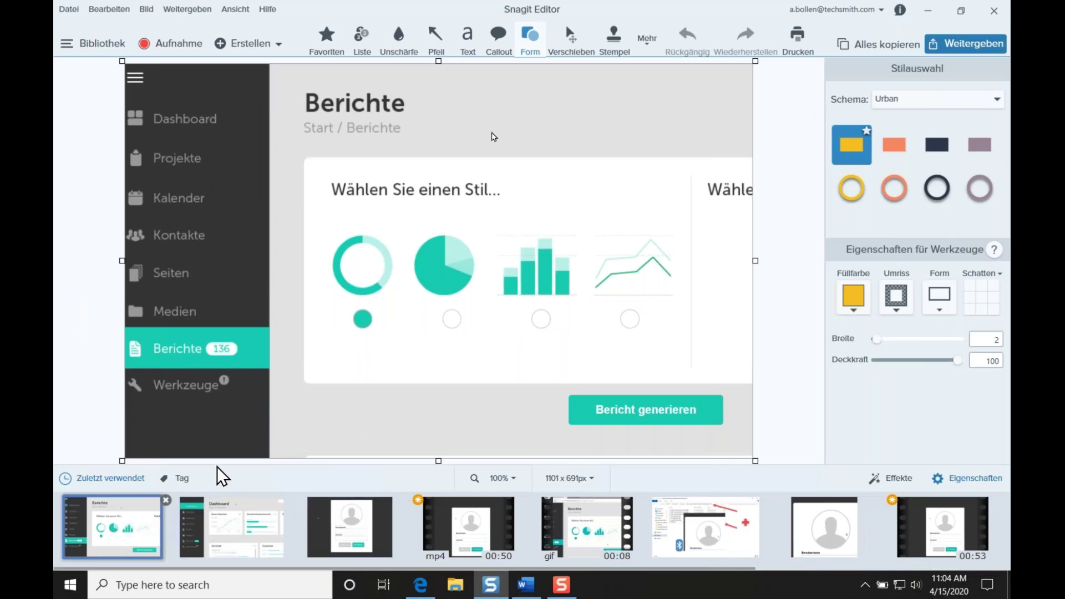
pyautogui.click(342, 520)
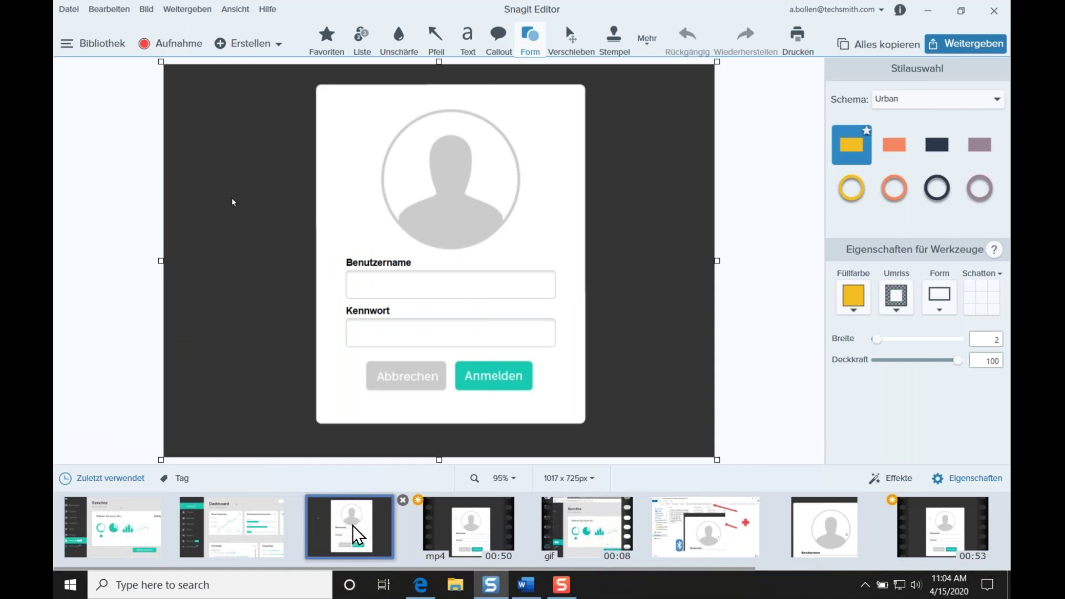
pyautogui.click(258, 538)
pyautogui.click(120, 537)
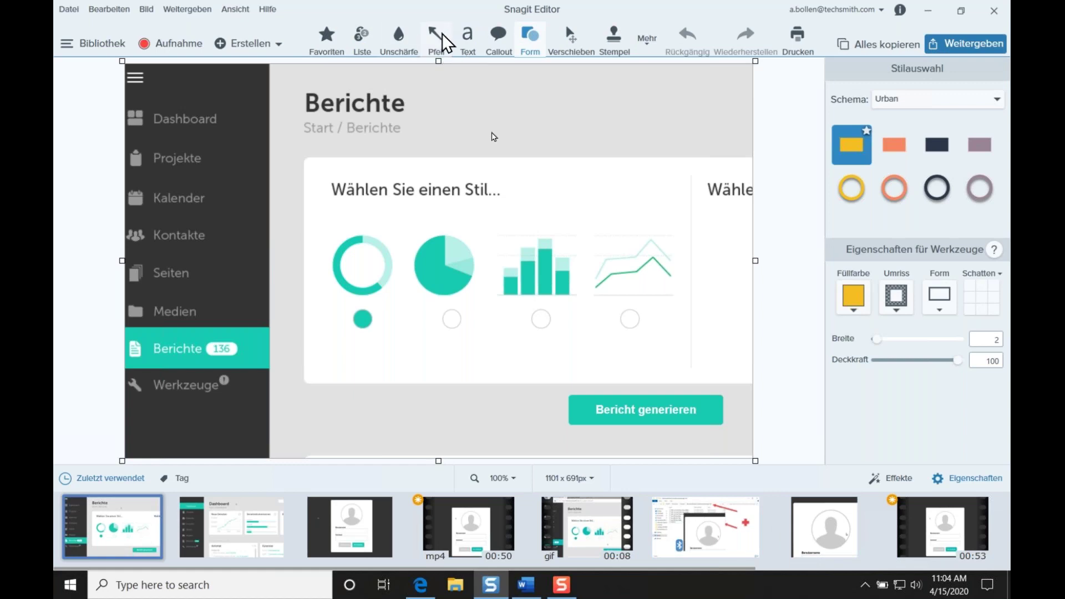
# Draw a green arrow towards the Bericht generieren button and pixelate the Dashboard to Seiten entries in the Berichte capture's sidebar.
pyautogui.press('a')
pyautogui.moveTo(475, 409); pyautogui.dragTo(557, 408)
pyautogui.press('u')
pyautogui.moveTo(147, 113); pyautogui.dragTo(222, 281)
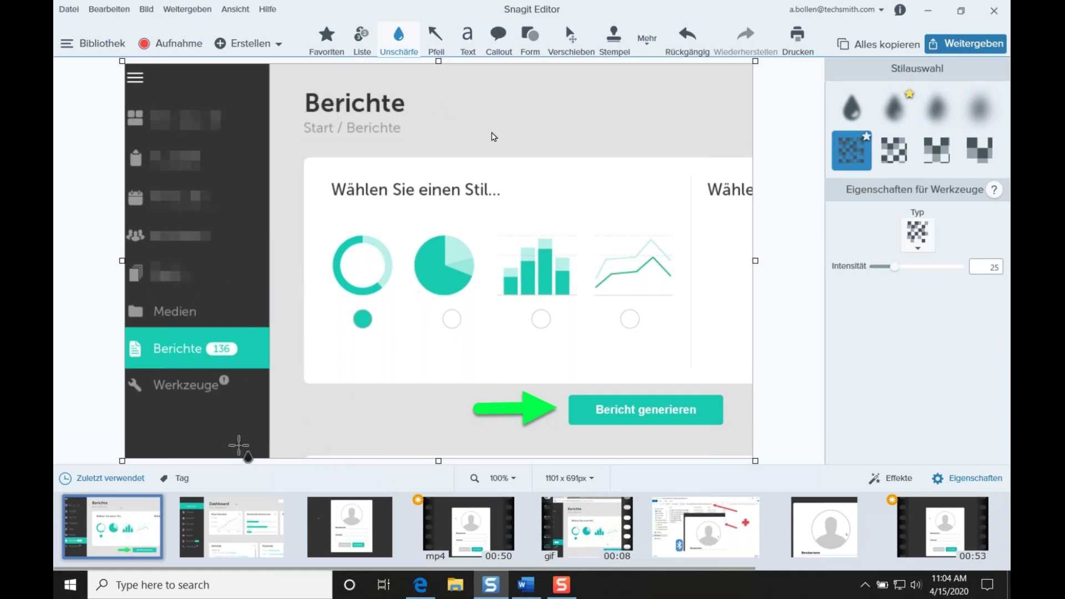
# Select the login, Dashboard and Berichte captures together and create a video from these images.
pyautogui.click(253, 530)
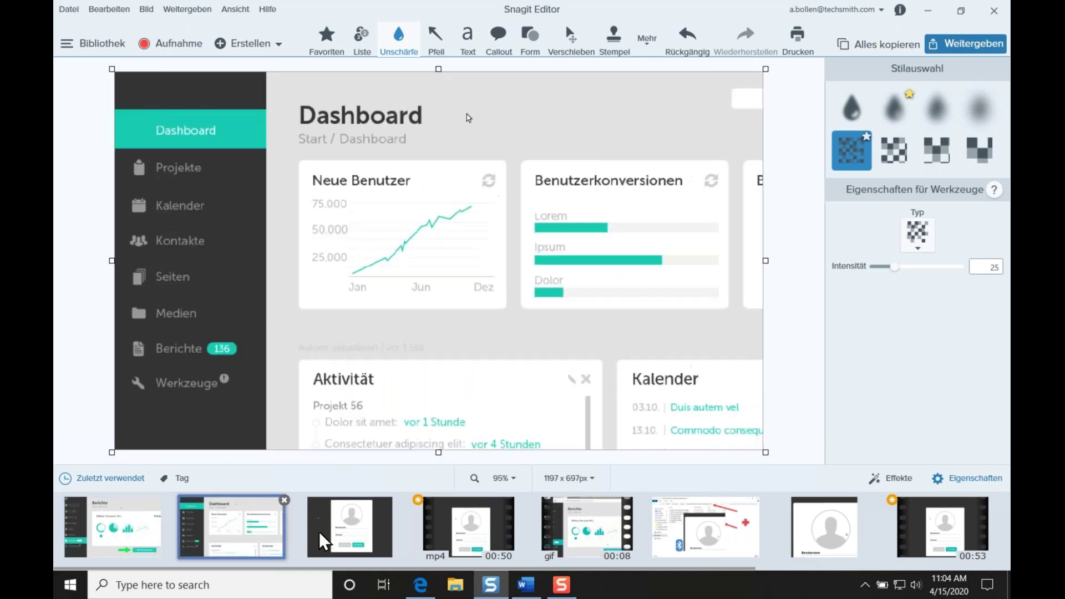
pyautogui.click(318, 532)
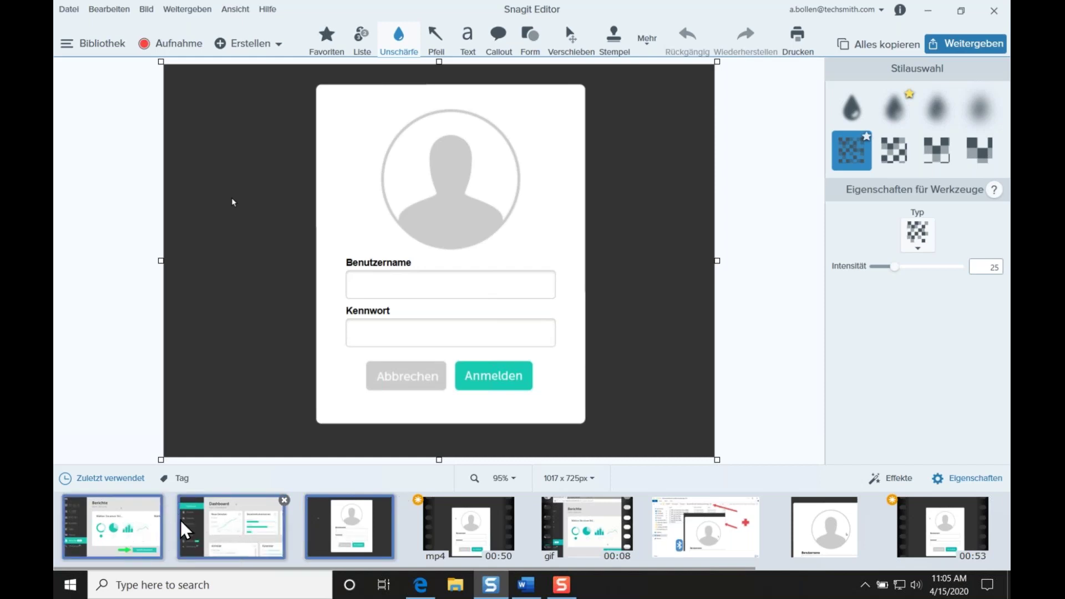
pyautogui.click(279, 44)
pyautogui.click(261, 127)
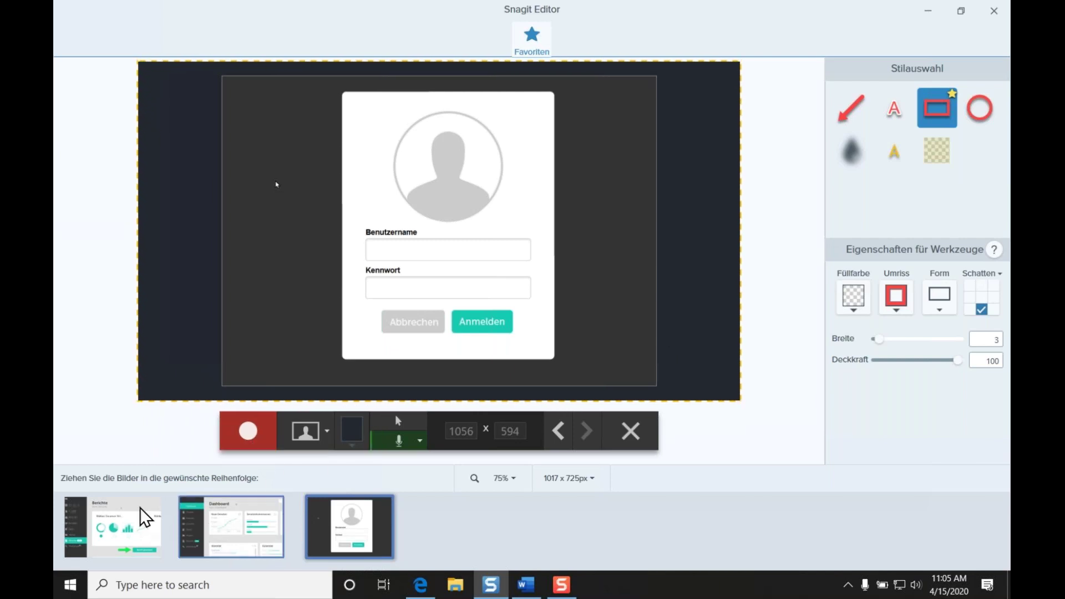
# Start the recording and draw a red arrow pointing at the Anmelden button in the login image.
pyautogui.click(248, 424)
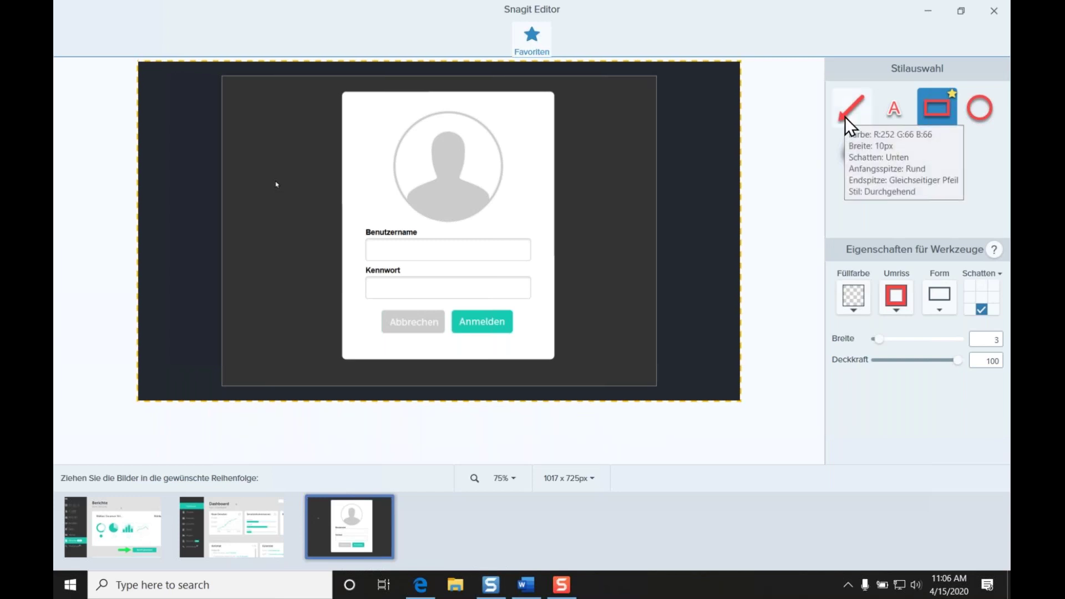
pyautogui.click(845, 114)
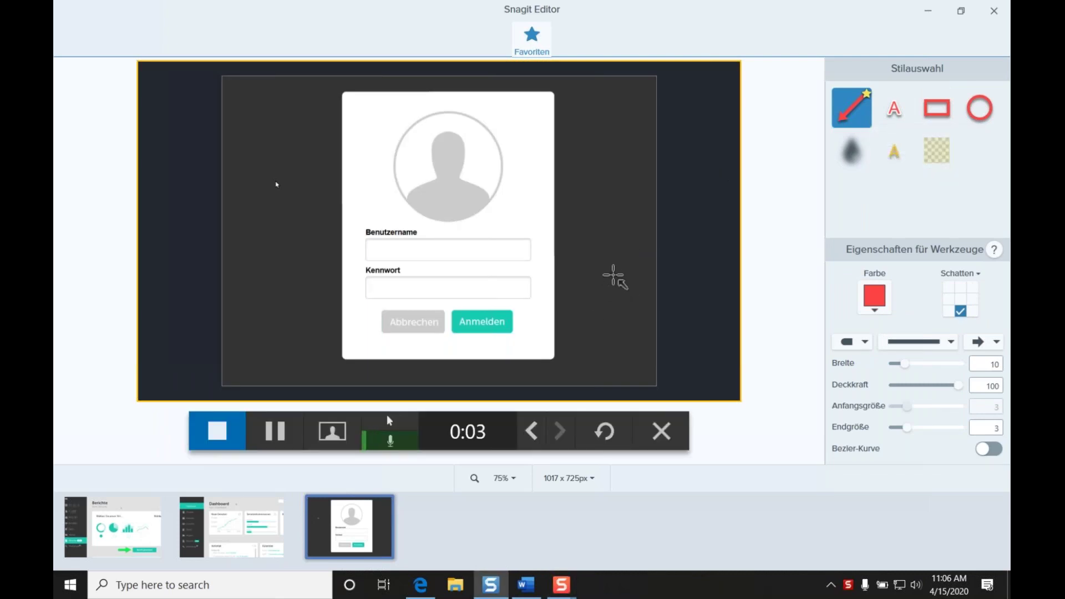
pyautogui.moveTo(622, 249); pyautogui.dragTo(511, 316)
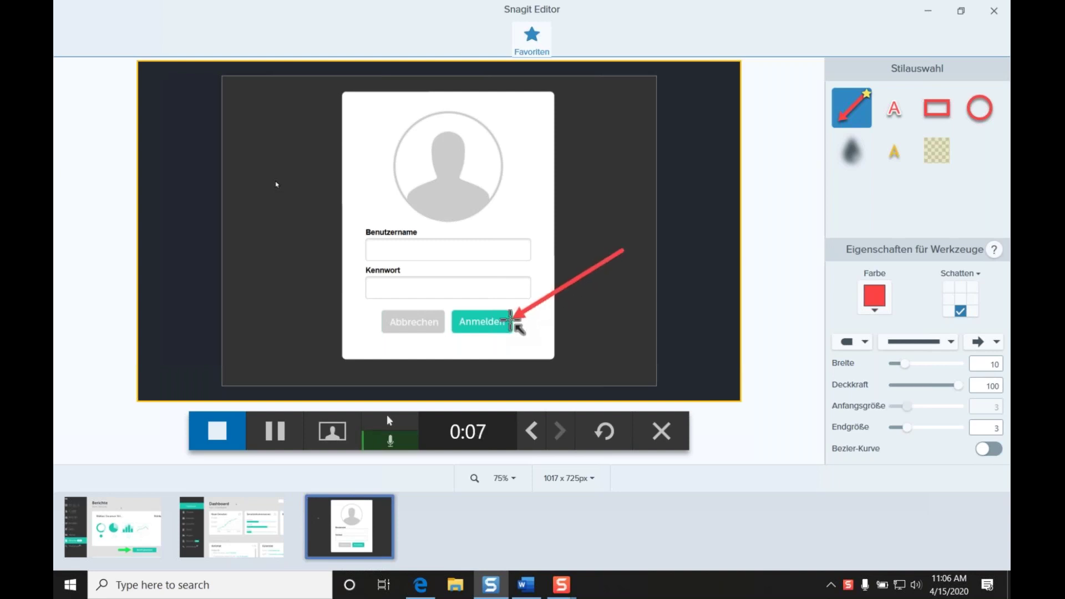
# In the Dashboard image, frame the Neue Benutzer chart and the Berichte entry with red rectangles and point a red arrow at the chart line.
pyautogui.click(532, 431)
pyautogui.click(935, 109)
pyautogui.moveTo(313, 140); pyautogui.dragTo(393, 187)
pyautogui.moveTo(447, 226); pyautogui.dragTo(499, 282)
pyautogui.click(850, 109)
pyautogui.moveTo(559, 220); pyautogui.dragTo(454, 200)
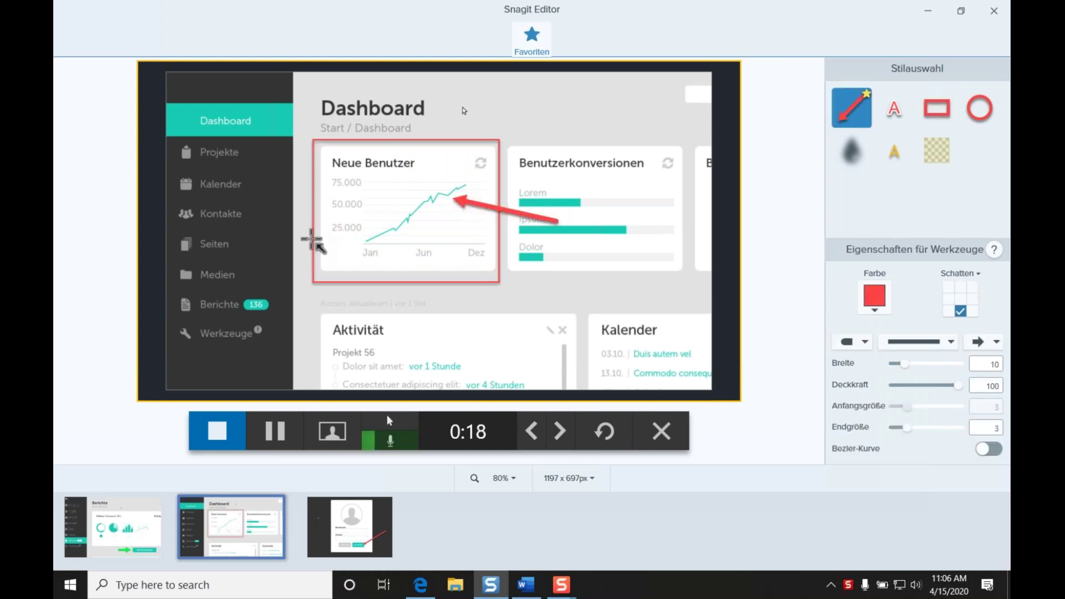
pyautogui.click(936, 109)
pyautogui.moveTo(171, 289); pyautogui.dragTo(281, 318)
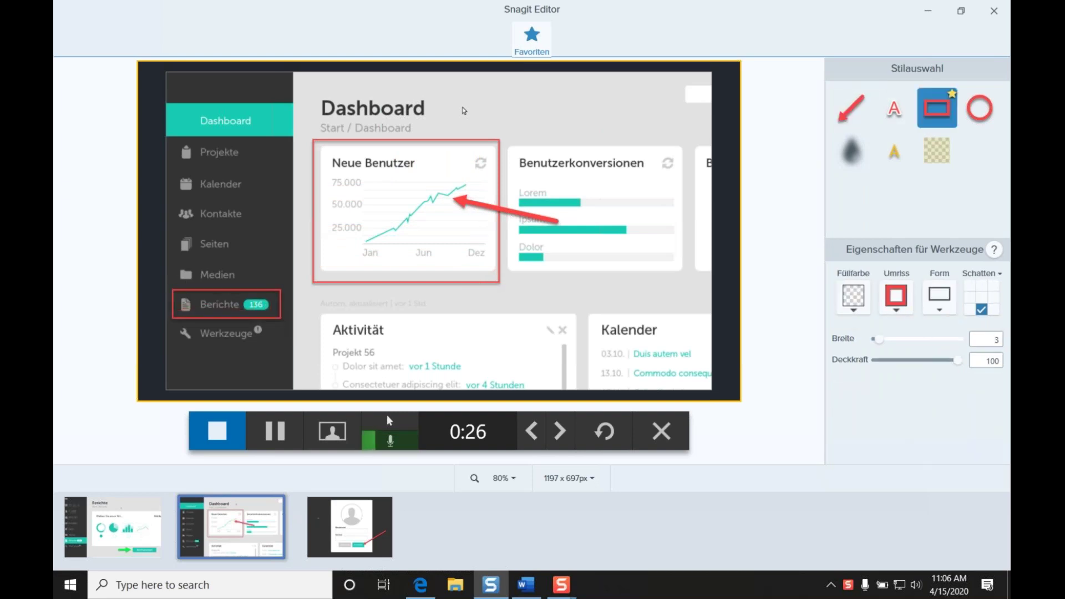
# In the Berichte image, circle the bar chart style and the Bericht generieren button in red, and stop the recording.
pyautogui.click(527, 441)
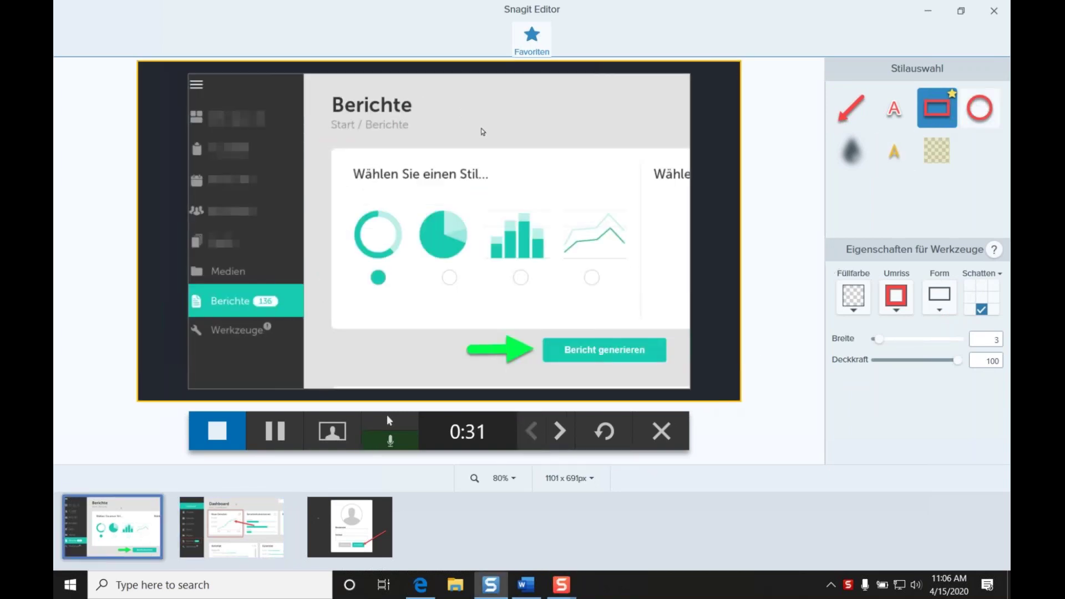
pyautogui.click(979, 108)
pyautogui.moveTo(462, 189); pyautogui.dragTo(468, 193)
pyautogui.moveTo(522, 257)
pyautogui.mouseDown()
pyautogui.moveTo(554, 297)
pyautogui.moveTo(683, 379)
pyautogui.mouseUp()
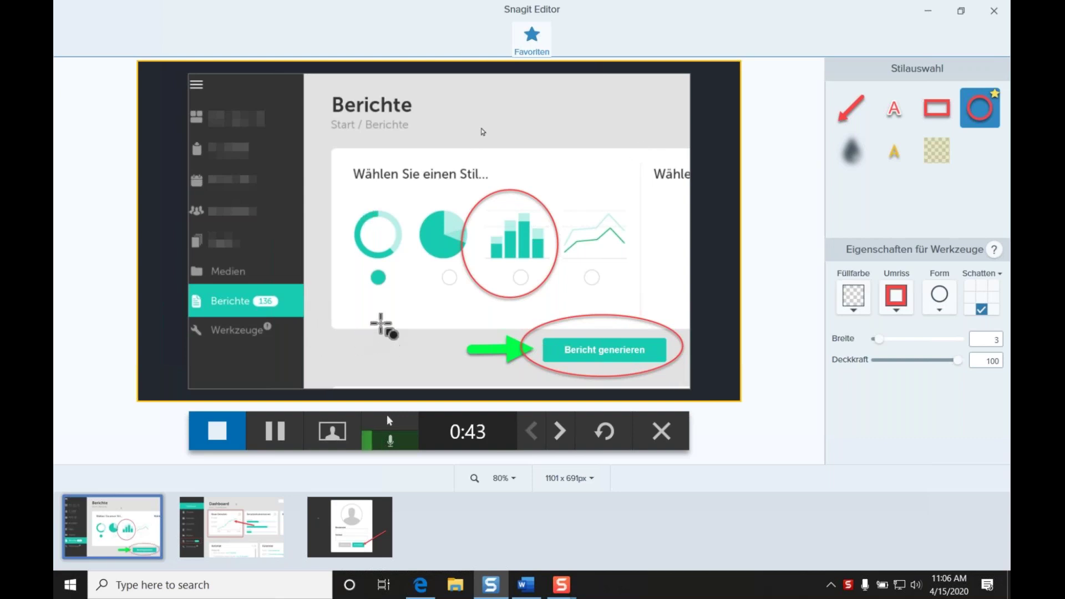
pyautogui.click(229, 432)
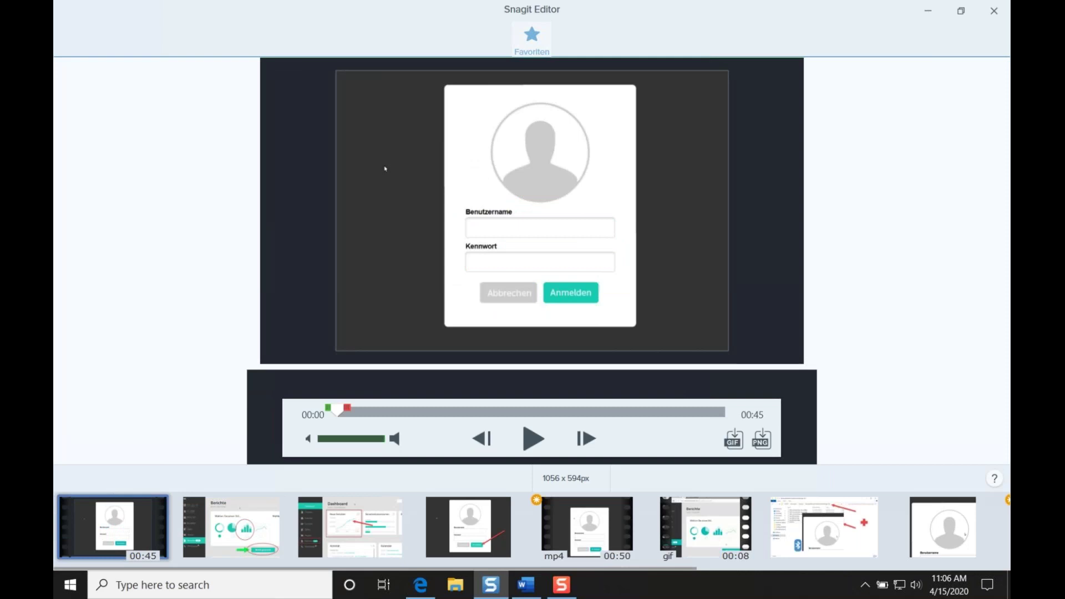
# Scrub through the recorded video from the login section to the Berichte section and back to the Dashboard section.
pyautogui.moveTo(345, 412)
pyautogui.mouseDown()
pyautogui.moveTo(410, 414)
pyautogui.moveTo(361, 424)
pyautogui.mouseUp()
pyautogui.click(531, 441)
pyautogui.click(388, 408)
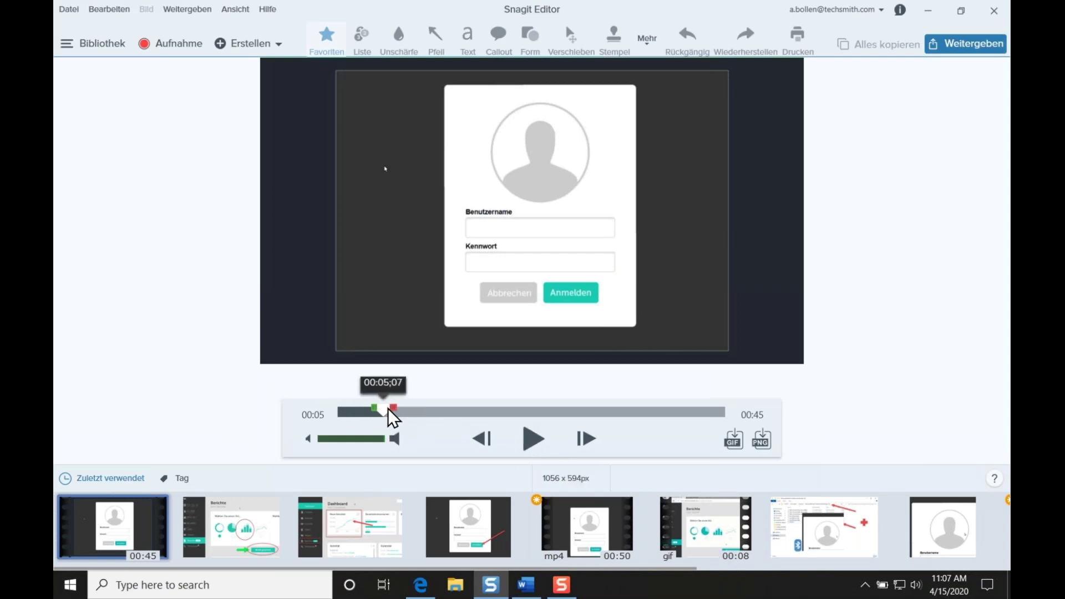
pyautogui.moveTo(397, 408); pyautogui.dragTo(494, 412)
pyautogui.moveTo(498, 411); pyautogui.dragTo(585, 411)
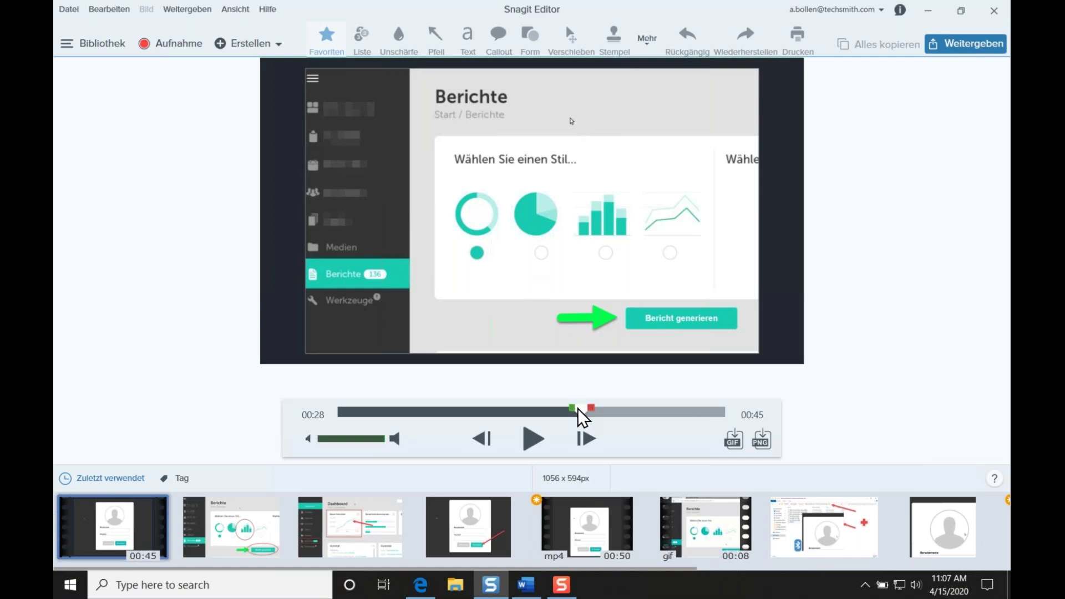
pyautogui.moveTo(531, 411); pyautogui.dragTo(501, 397)
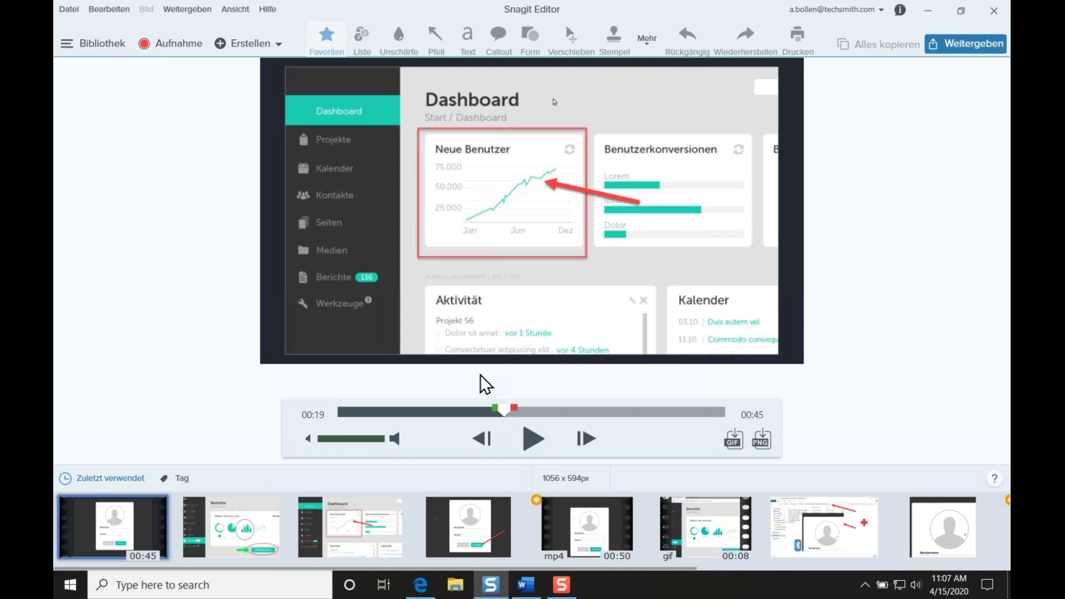
# Cut a section ending at about 00:37 out of the video's Berichte part and display the video's sharing destinations.
pyautogui.moveTo(505, 410)
pyautogui.mouseDown()
pyautogui.moveTo(622, 417)
pyautogui.moveTo(589, 417)
pyautogui.moveTo(641, 408)
pyautogui.mouseUp()
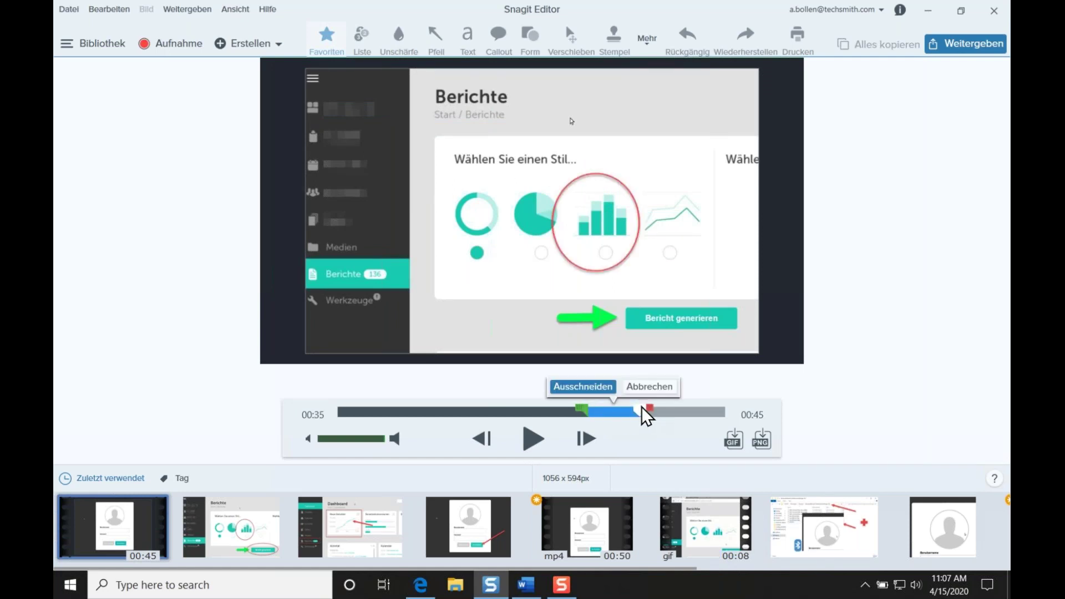
pyautogui.click(582, 387)
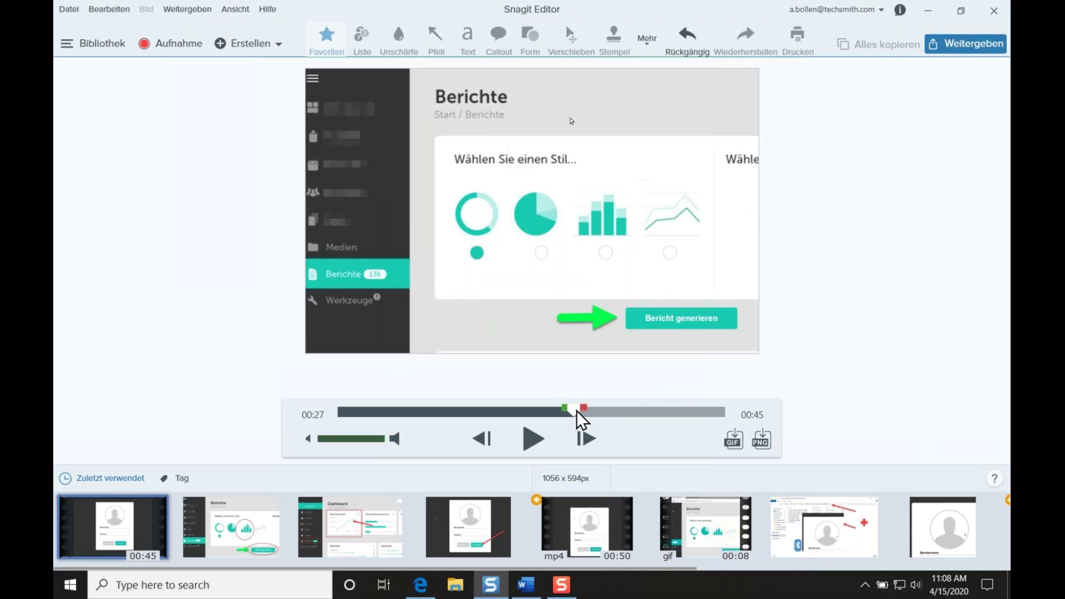
pyautogui.moveTo(568, 411); pyautogui.dragTo(665, 408)
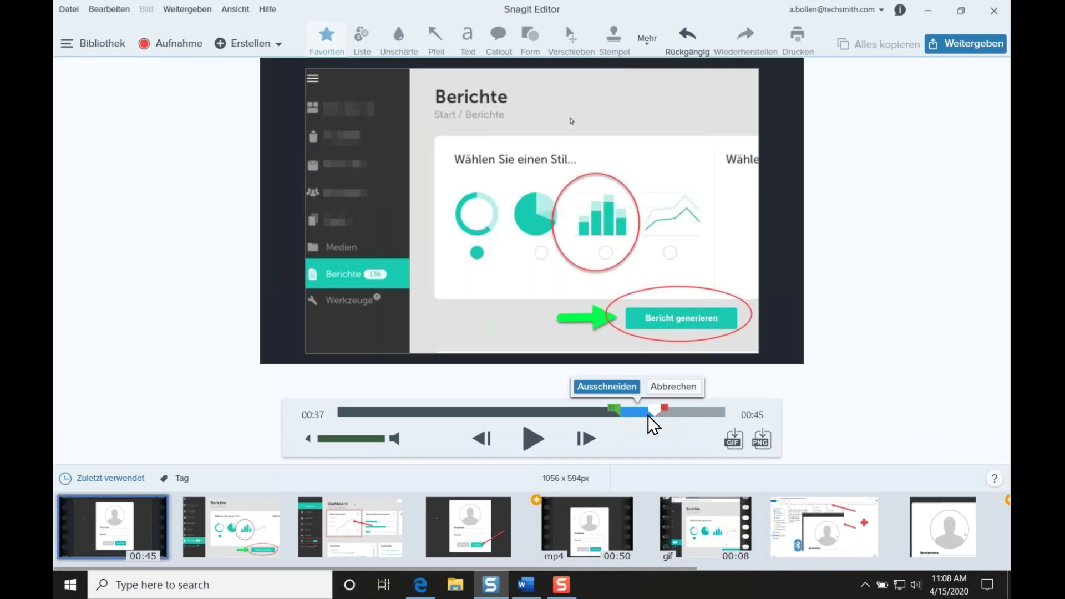
pyautogui.click(612, 388)
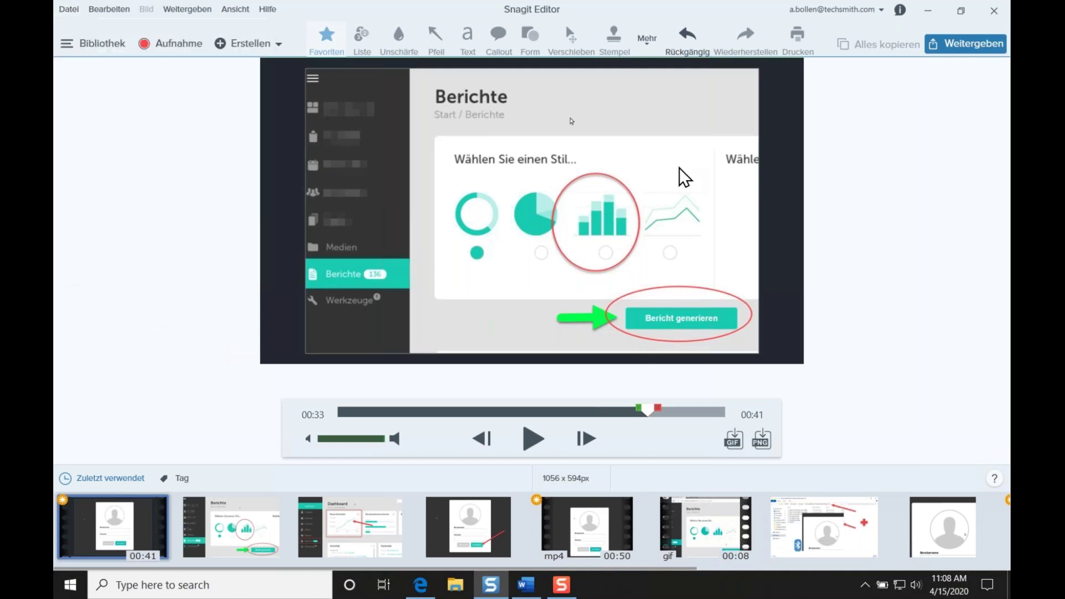
pyautogui.click(959, 48)
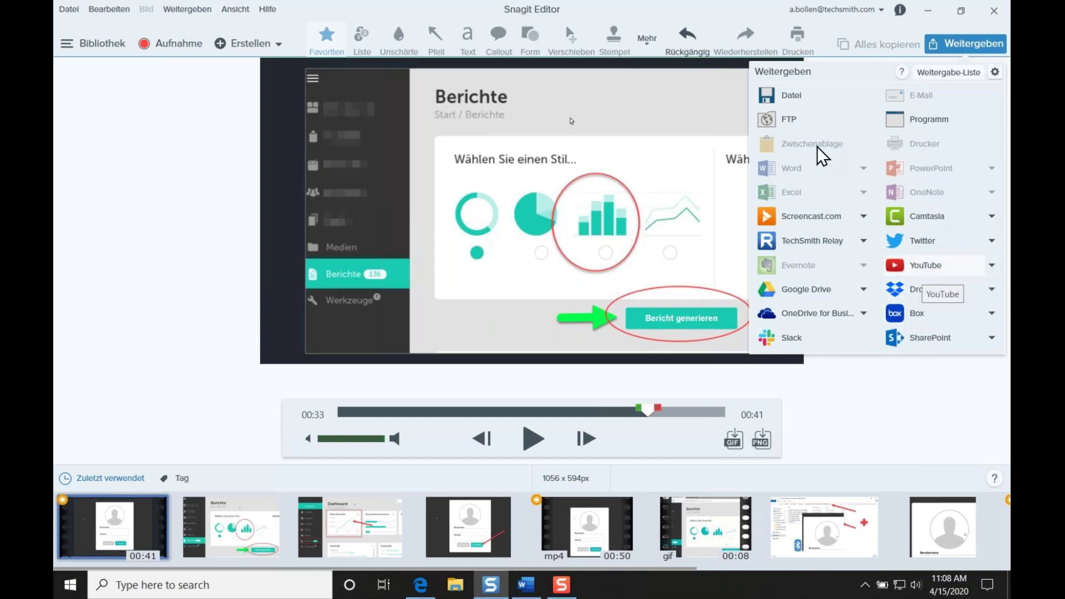
pyautogui.click(223, 185)
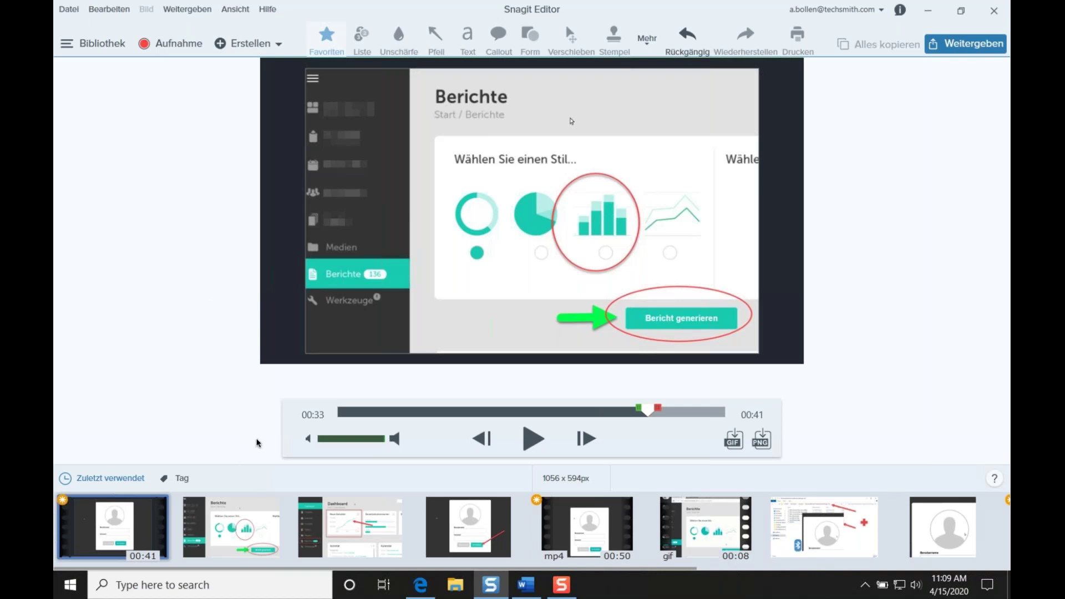
# Delete the red arrow from the login capture and restore that image to its original state.
pyautogui.click(459, 528)
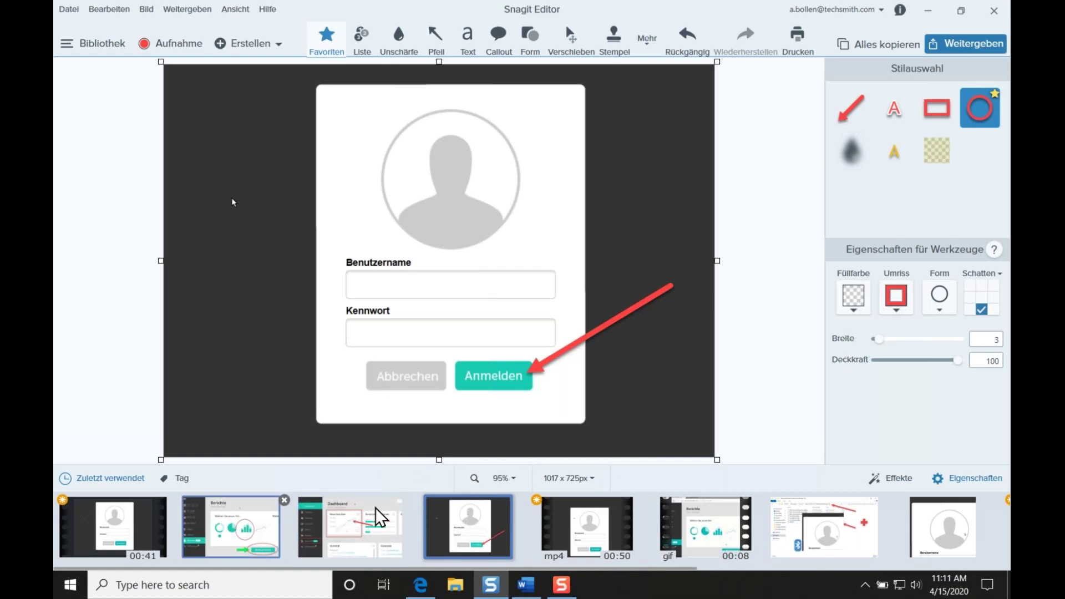
pyautogui.click(377, 546)
pyautogui.click(265, 533)
pyautogui.click(443, 524)
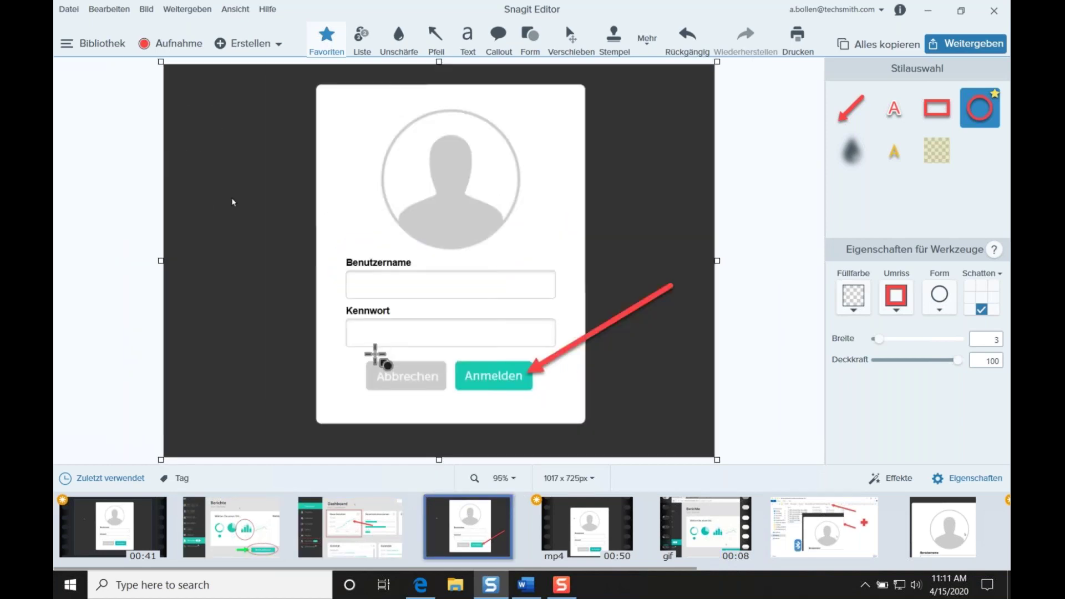
pyautogui.click(618, 321)
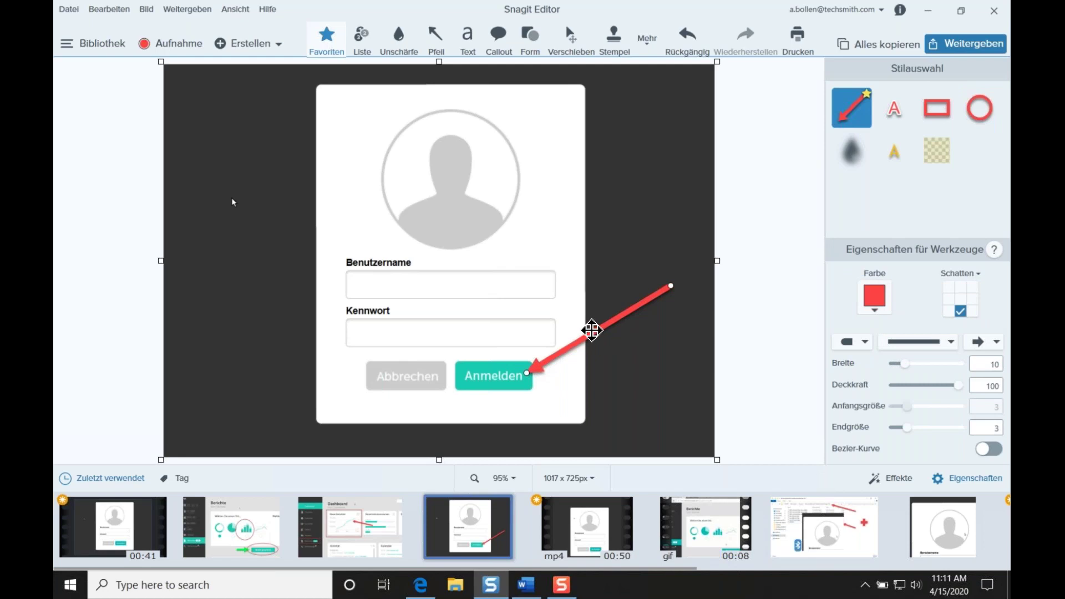
pyautogui.press('Delete')
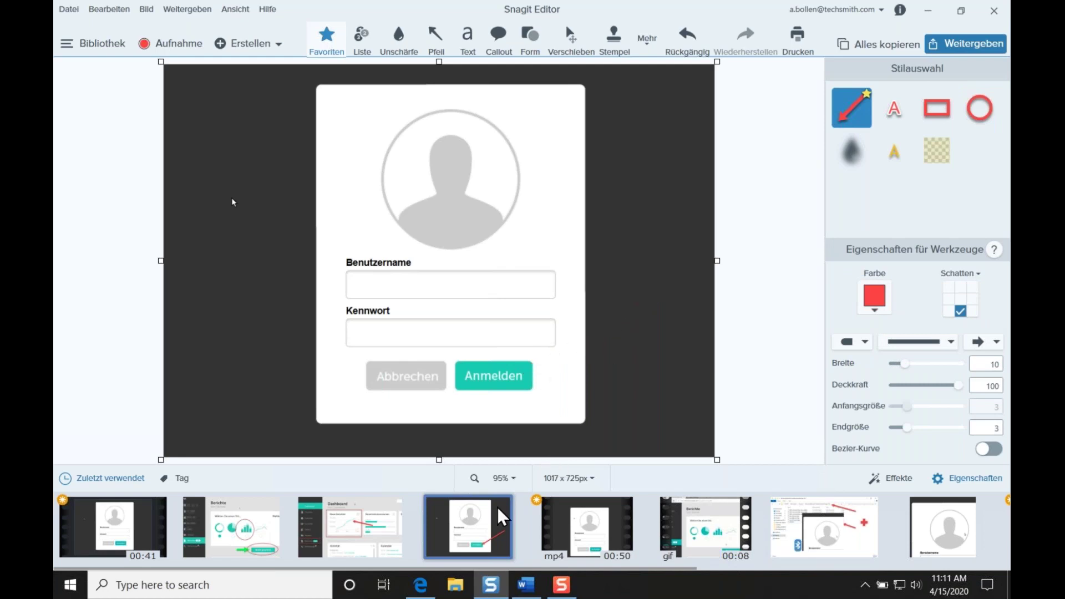
pyautogui.click(117, 10)
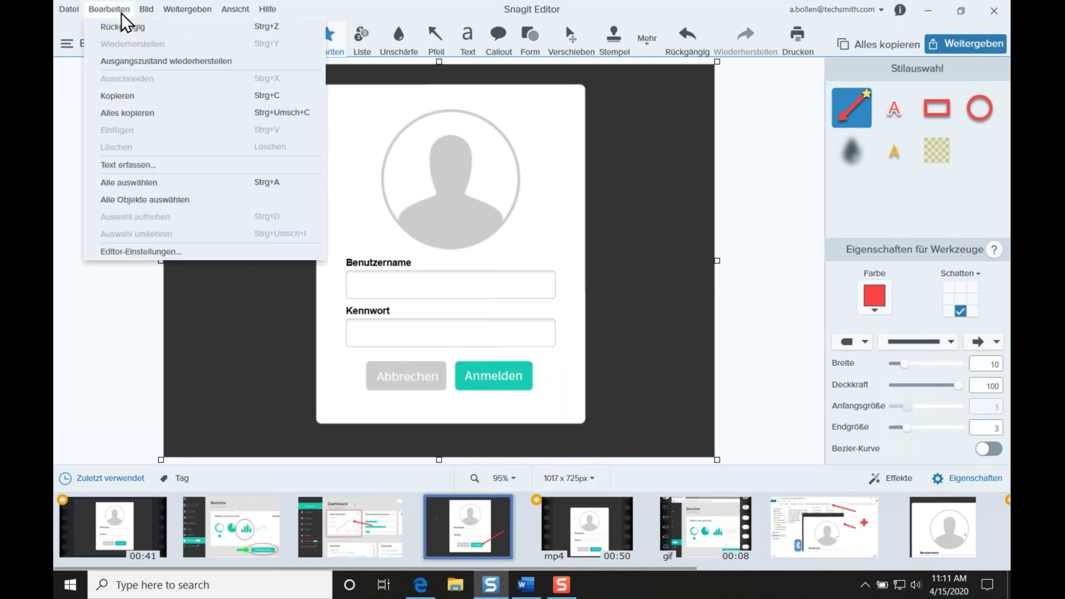
pyautogui.click(119, 9)
pyautogui.click(237, 63)
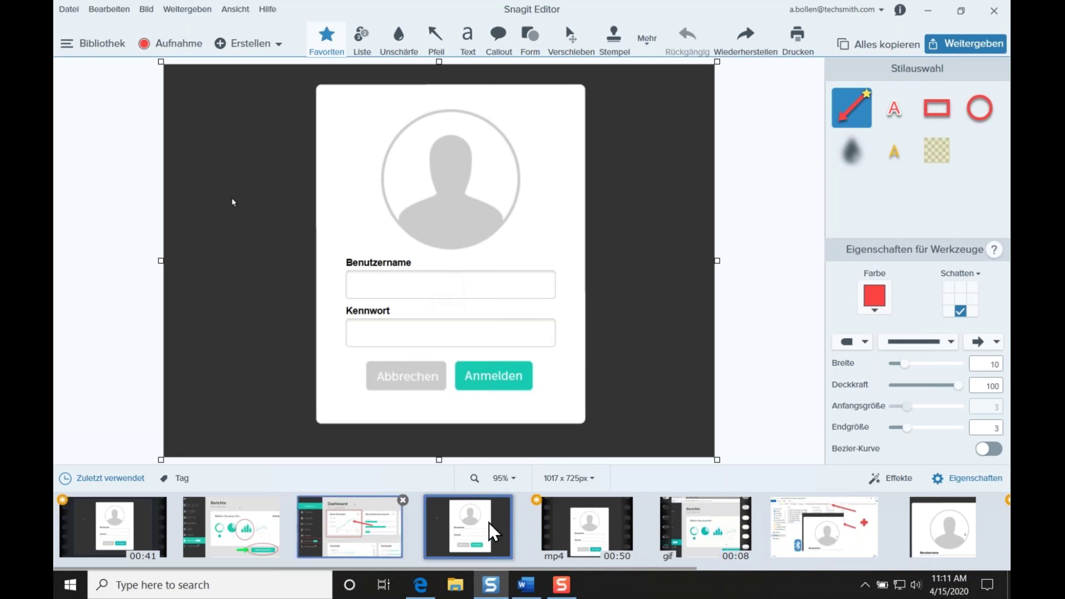
# Restore the Dashboard and Berichte captures to their original state without annotations.
pyautogui.click(373, 529)
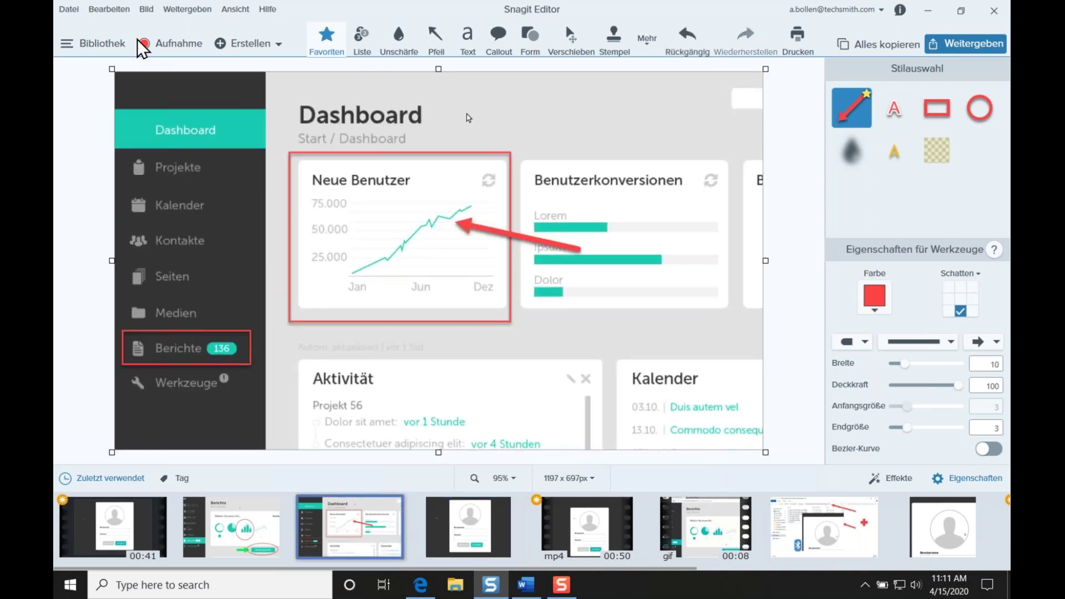
pyautogui.click(111, 10)
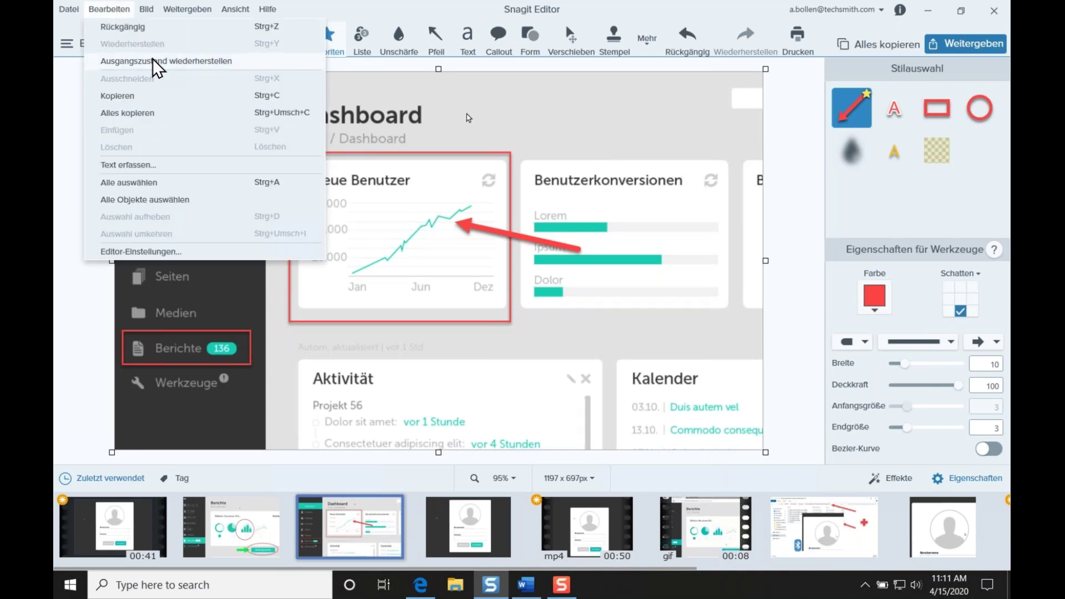
pyautogui.click(157, 61)
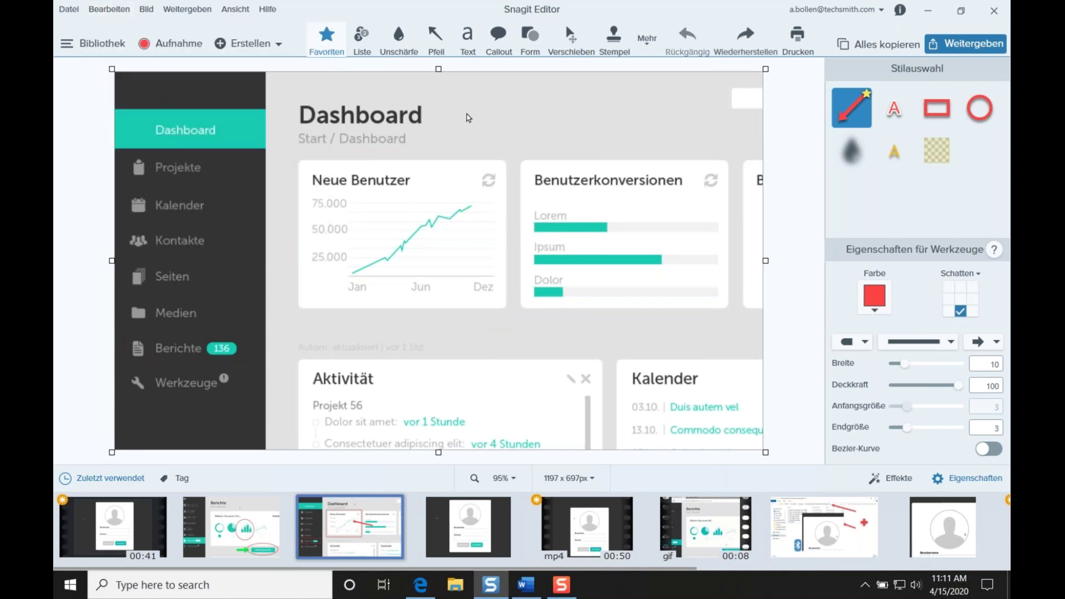
pyautogui.click(266, 536)
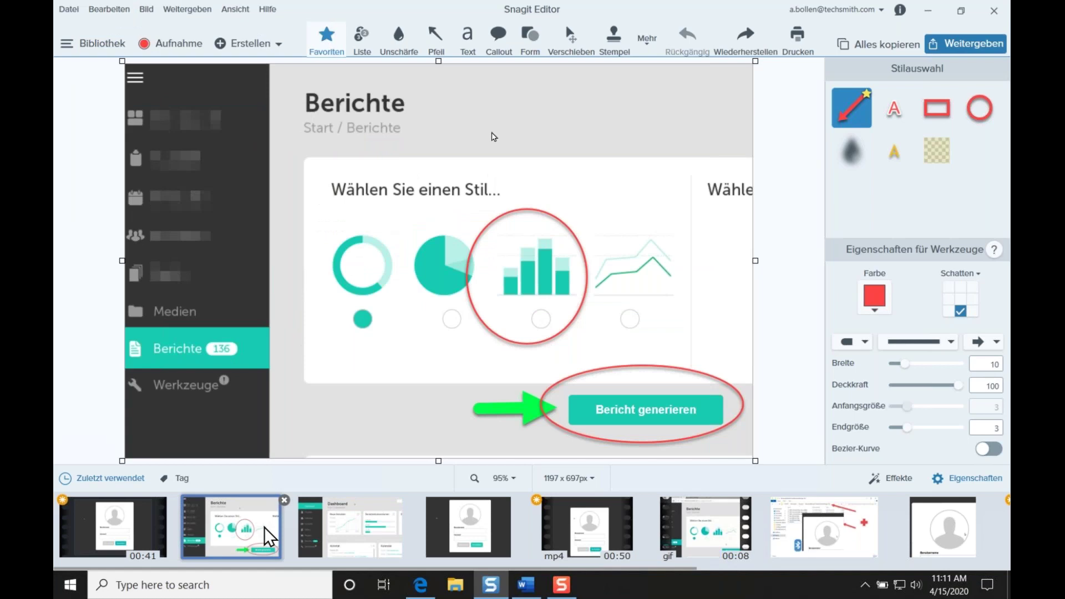
pyautogui.click(109, 9)
pyautogui.click(137, 64)
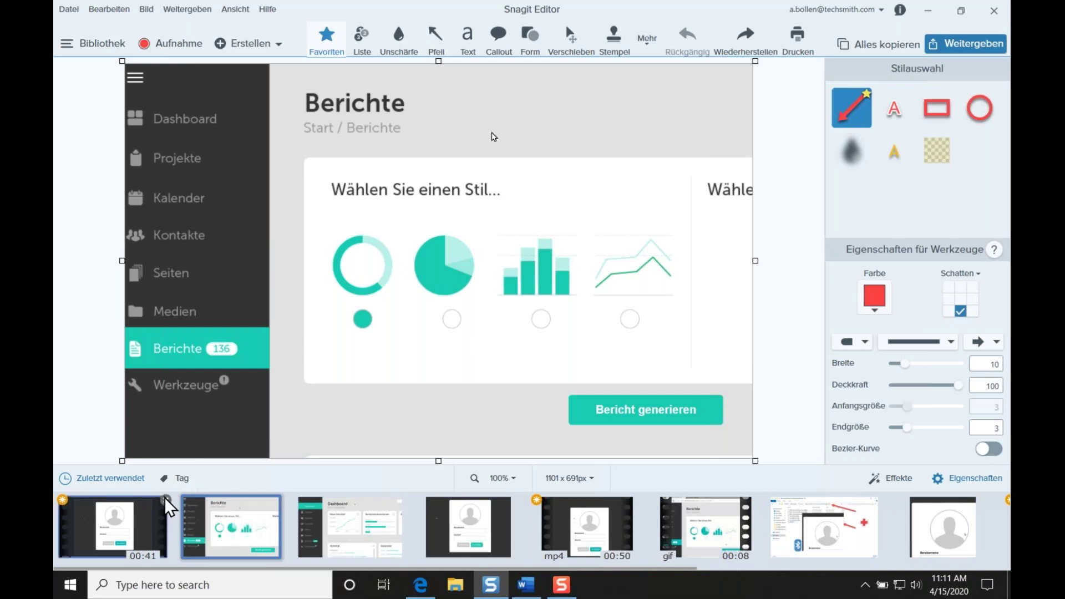
# Remove the 00:41 video from the recent captures and open the subtitled video player screenshot from the library's images.
pyautogui.click(165, 497)
pyautogui.click(568, 328)
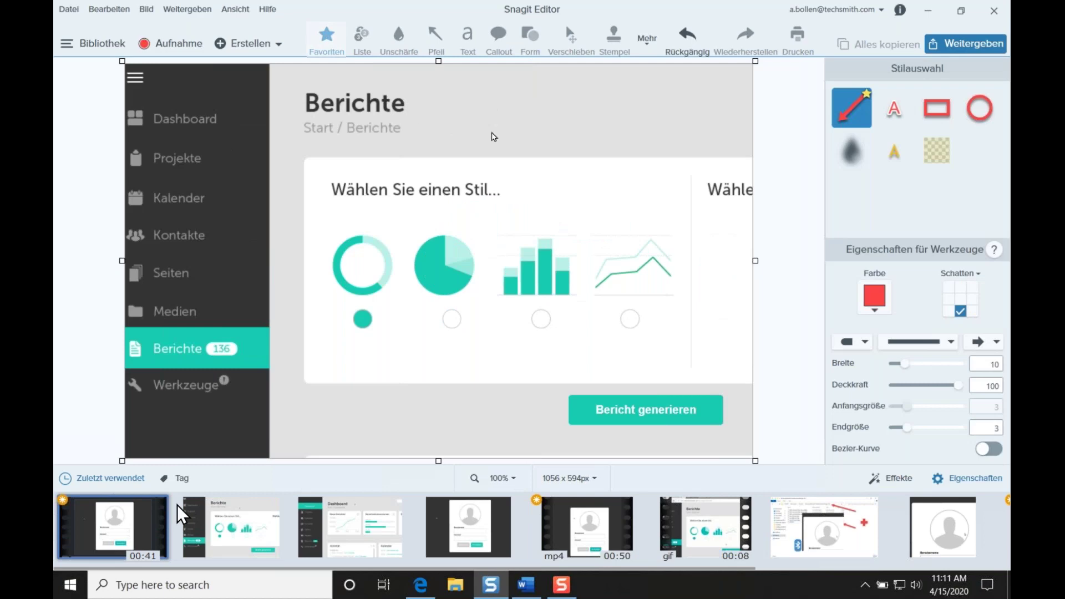
pyautogui.click(92, 48)
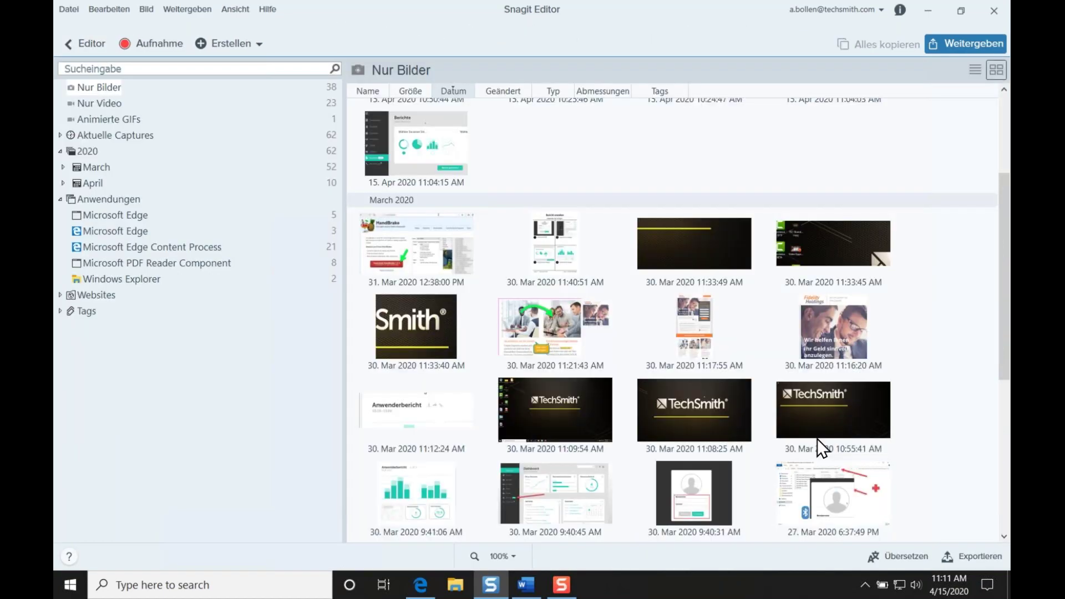
pyautogui.scroll(-3, 816, 438)
pyautogui.scroll(-1, 816, 438)
pyautogui.click(418, 317)
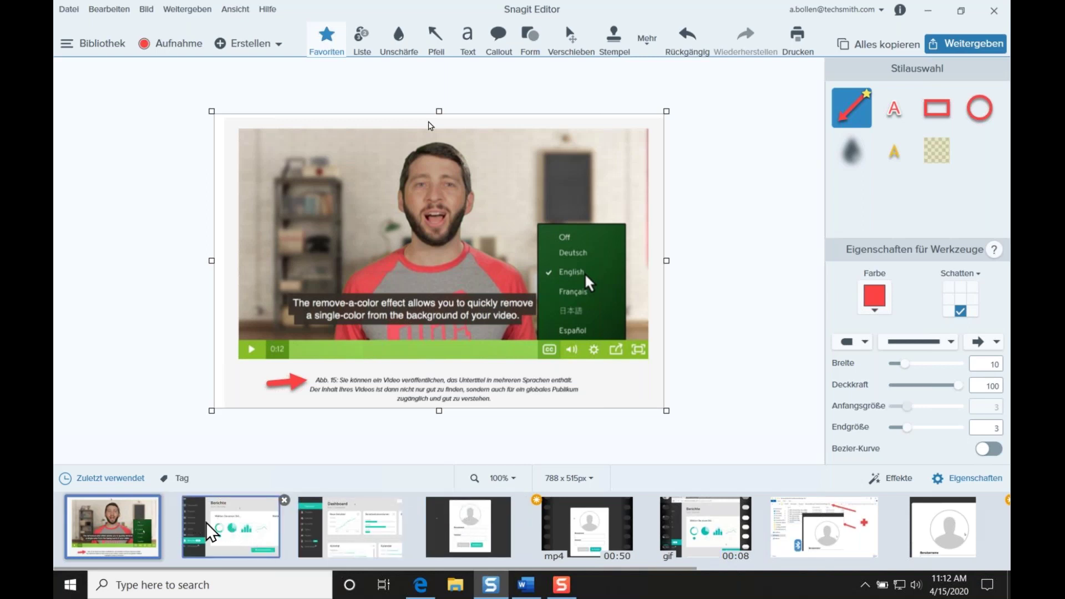
# Try to place the login capture on top of the video player screenshot, and undo the insertion.
pyautogui.moveTo(440, 532); pyautogui.dragTo(426, 240)
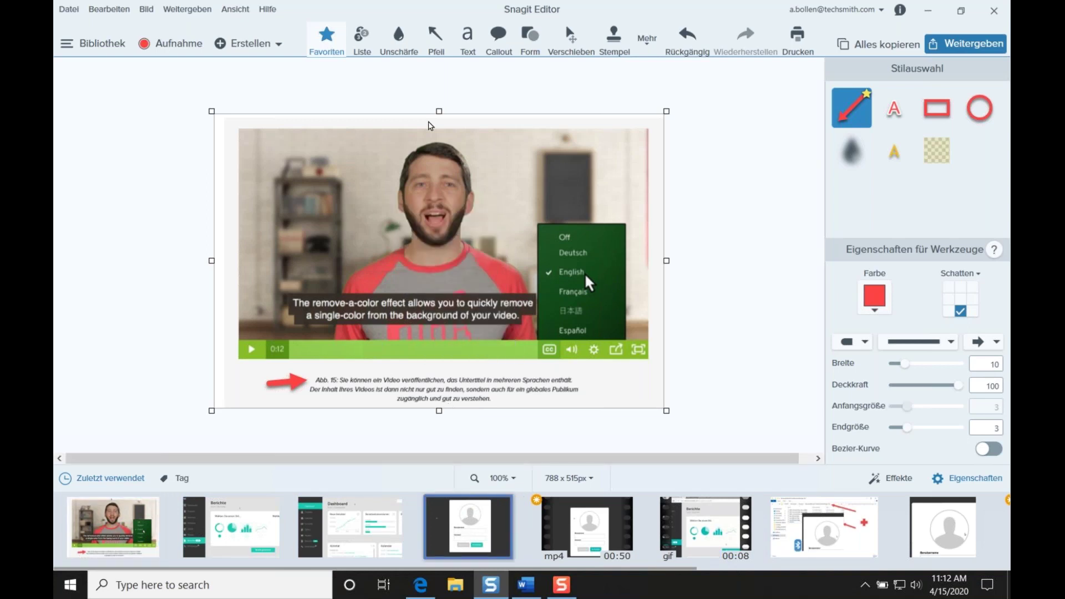
pyautogui.moveTo(300, 142); pyautogui.dragTo(325, 157)
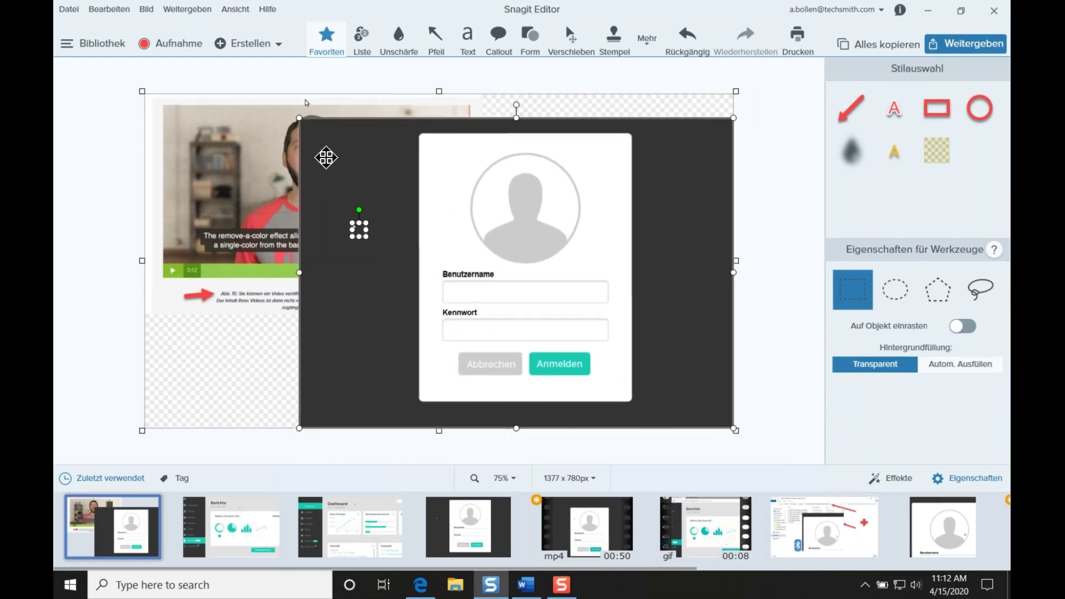
pyautogui.hotkey('ctrl', 'z')
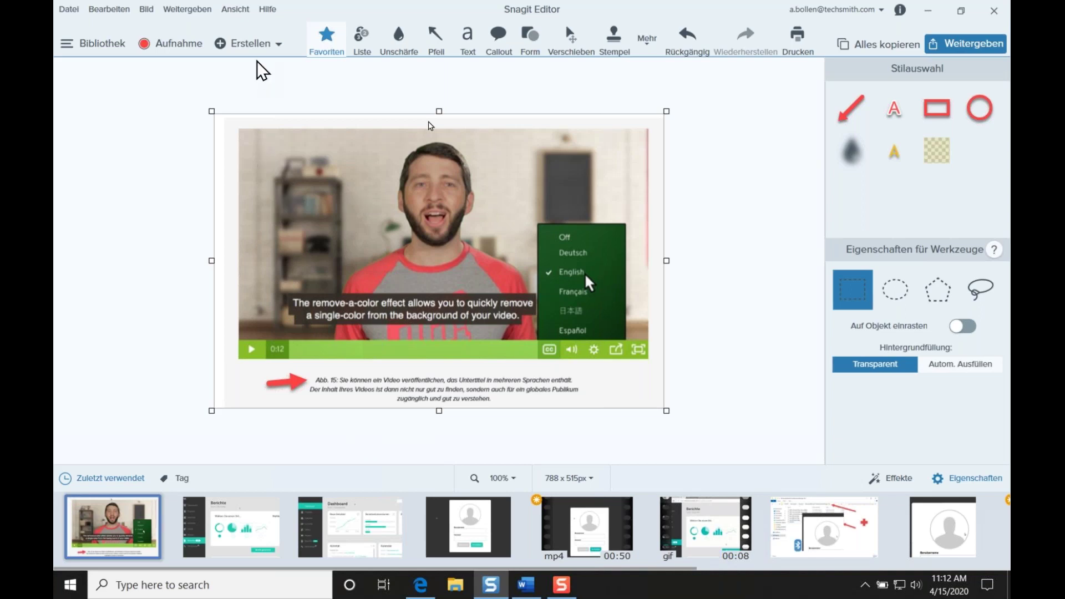
# Create an image from the template "Basic – 4 Schritte Hochformat".
pyautogui.click(271, 44)
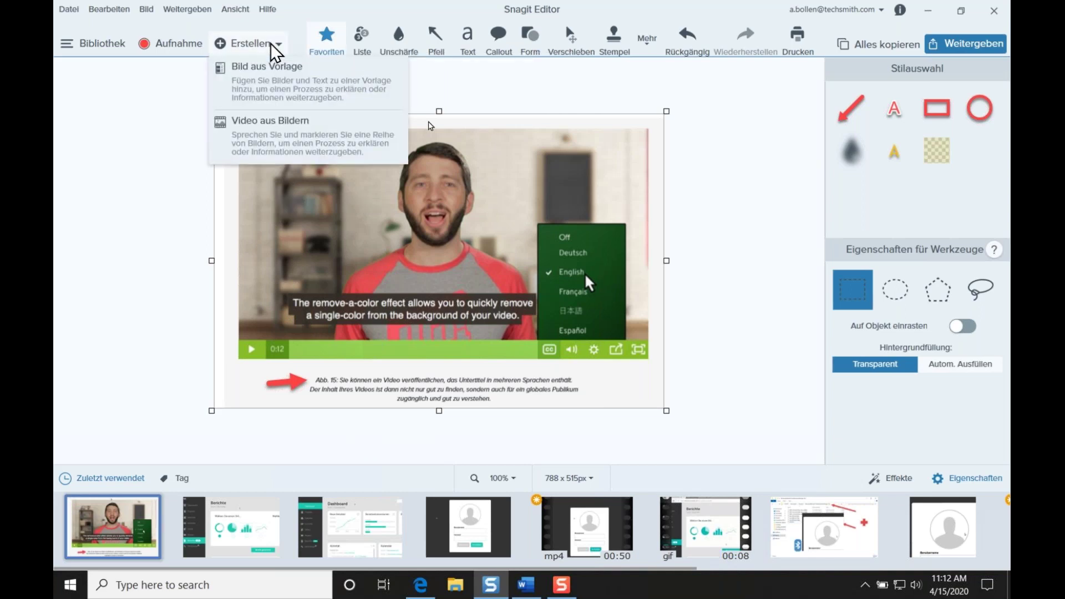
pyautogui.click(274, 86)
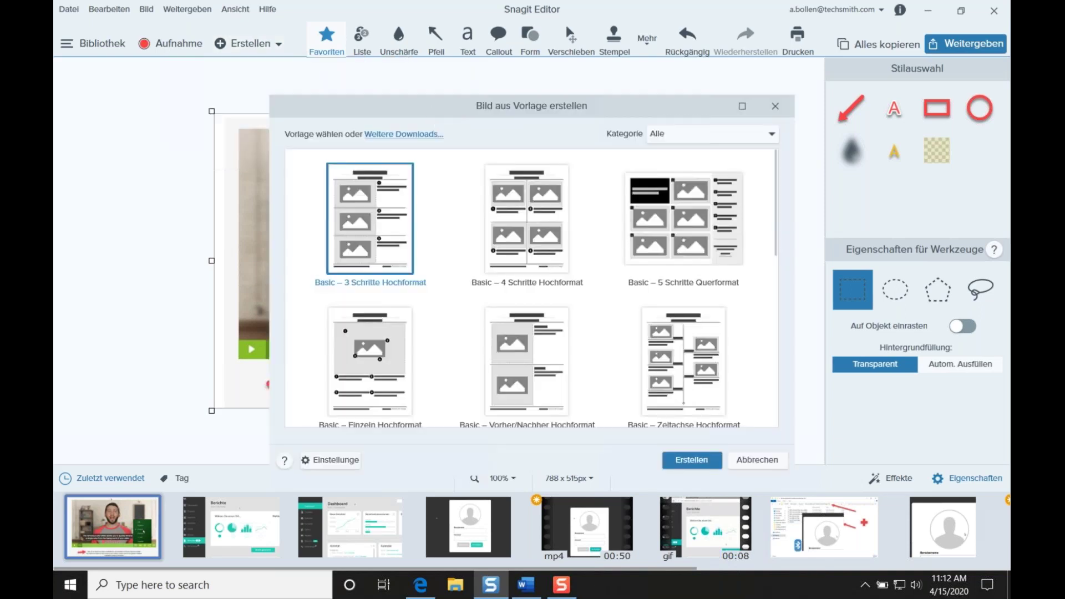
pyautogui.moveTo(416, 94); pyautogui.dragTo(409, 82)
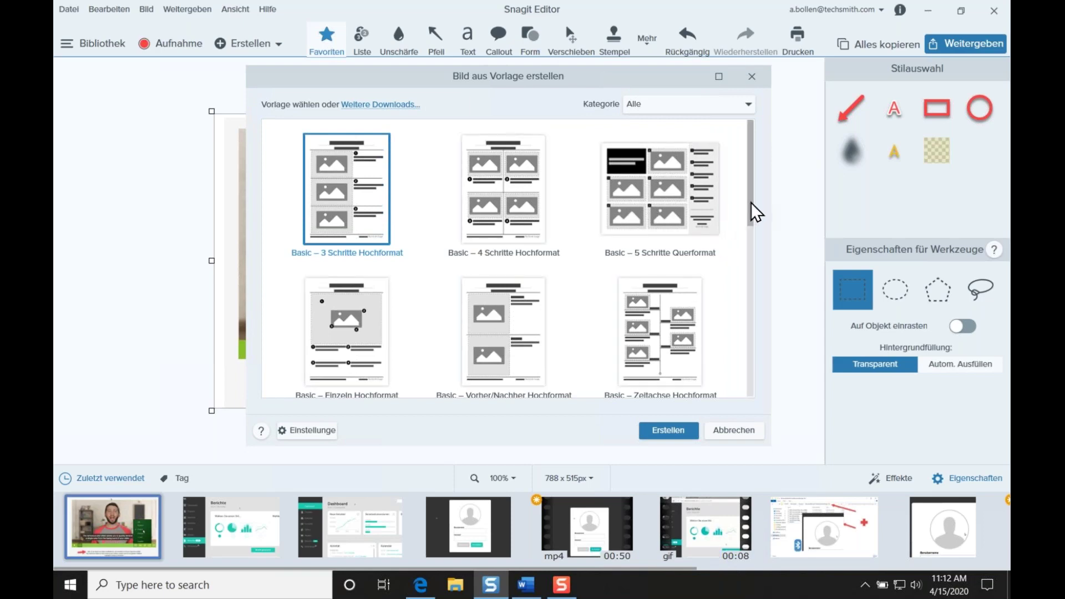
pyautogui.moveTo(751, 206); pyautogui.dragTo(740, 158)
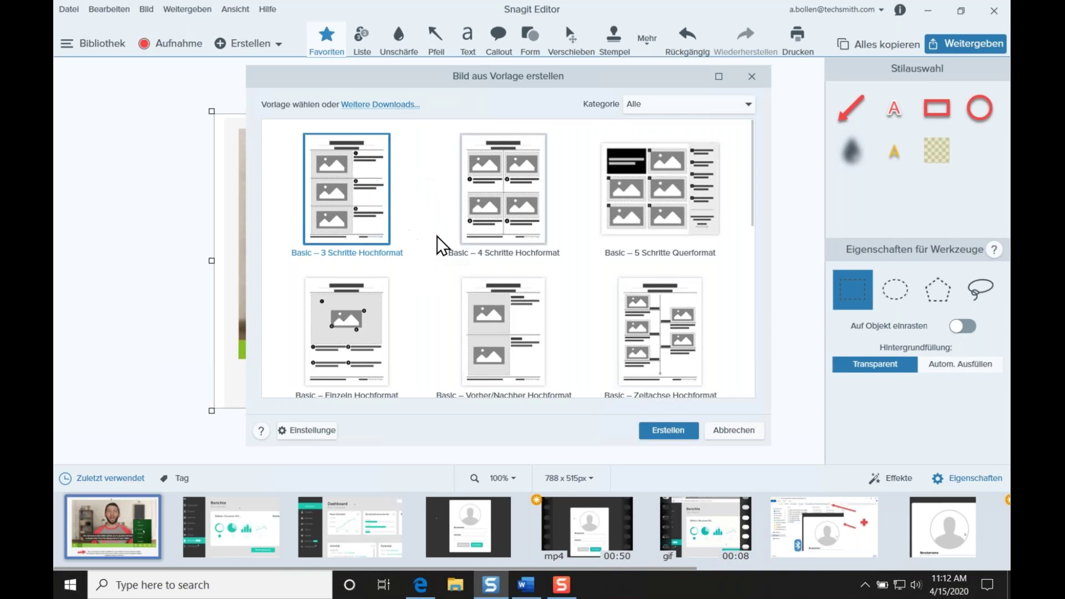
pyautogui.scroll(-1, 751, 174)
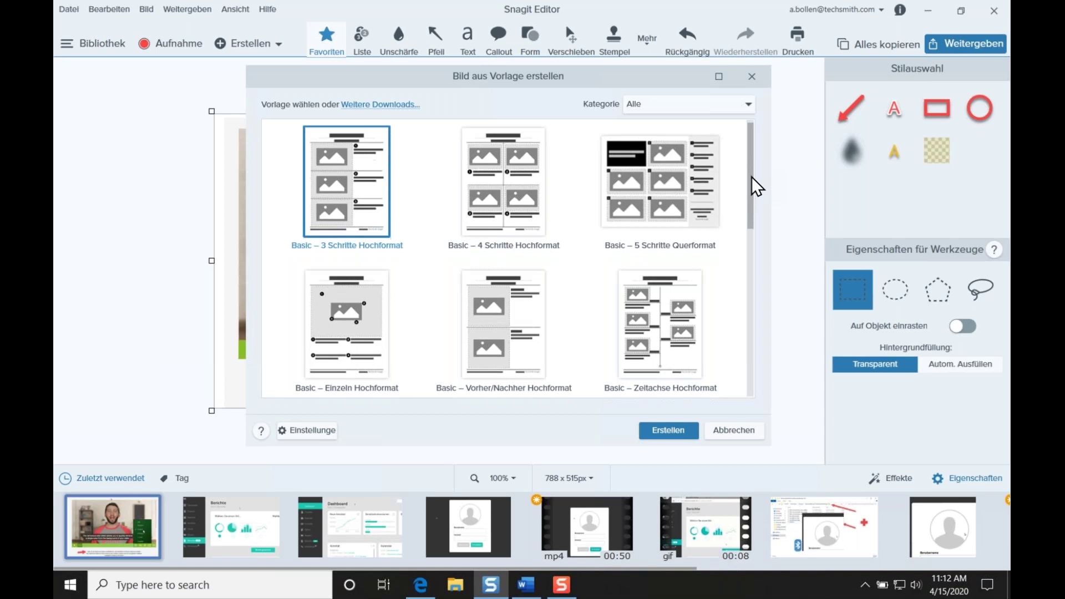
pyautogui.scroll(1, 748, 150)
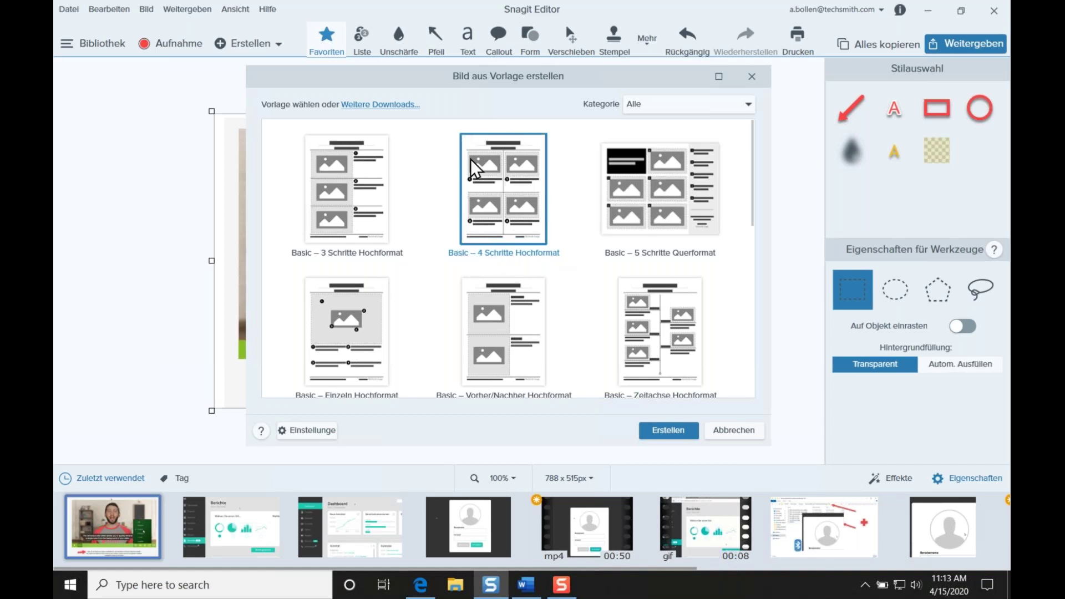
pyautogui.click(675, 432)
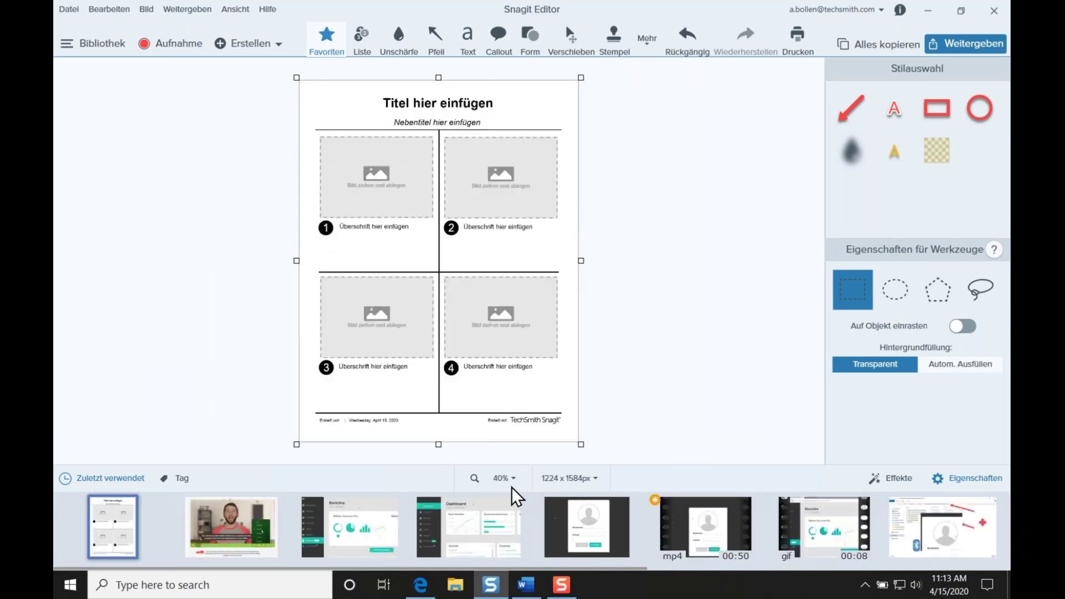
# Fill template slots 1 to 4 with the login, Dashboard, Berichte and video player captures, in that order.
pyautogui.moveTo(594, 521); pyautogui.dragTo(352, 173)
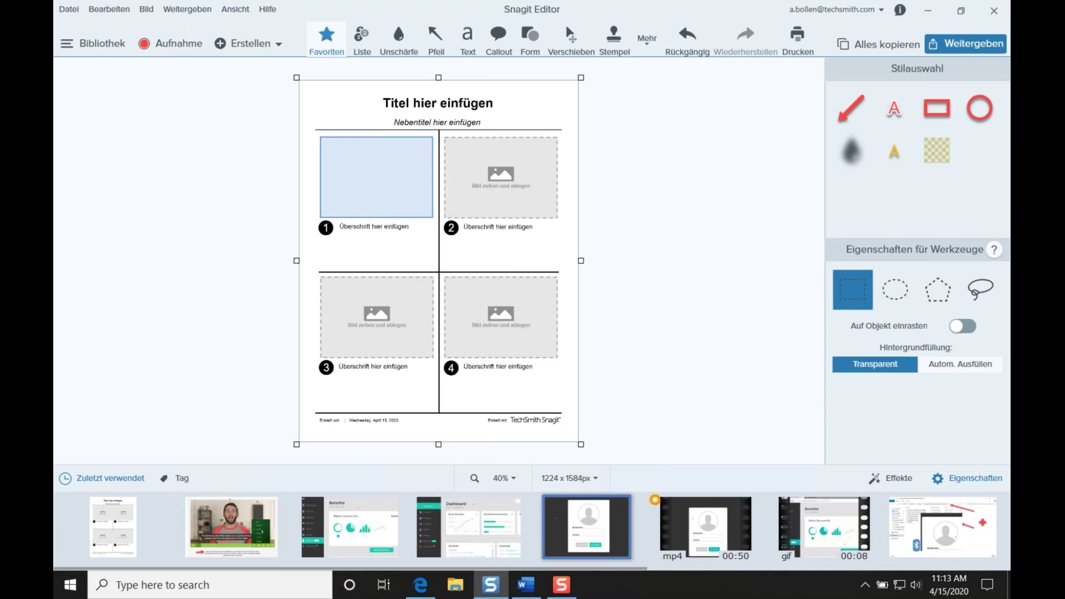
pyautogui.moveTo(461, 524); pyautogui.dragTo(487, 197)
pyautogui.moveTo(371, 545); pyautogui.dragTo(370, 321)
pyautogui.moveTo(227, 529); pyautogui.dragTo(496, 317)
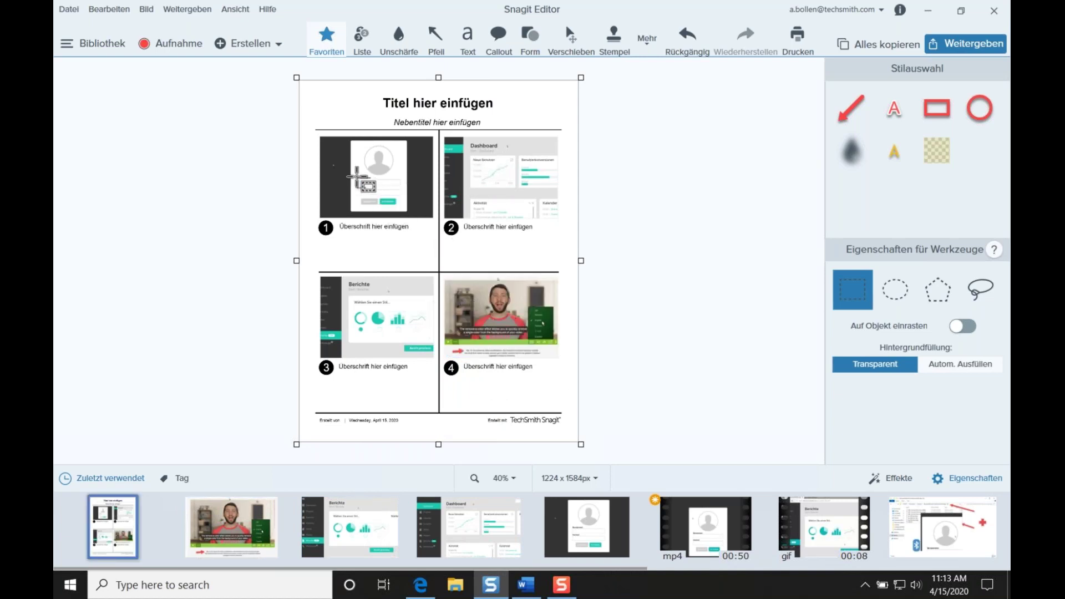
# Enlarge the login picture in slot 1 and reposition it within its frame to show the credential fields and buttons.
pyautogui.click(380, 173)
pyautogui.click(373, 174)
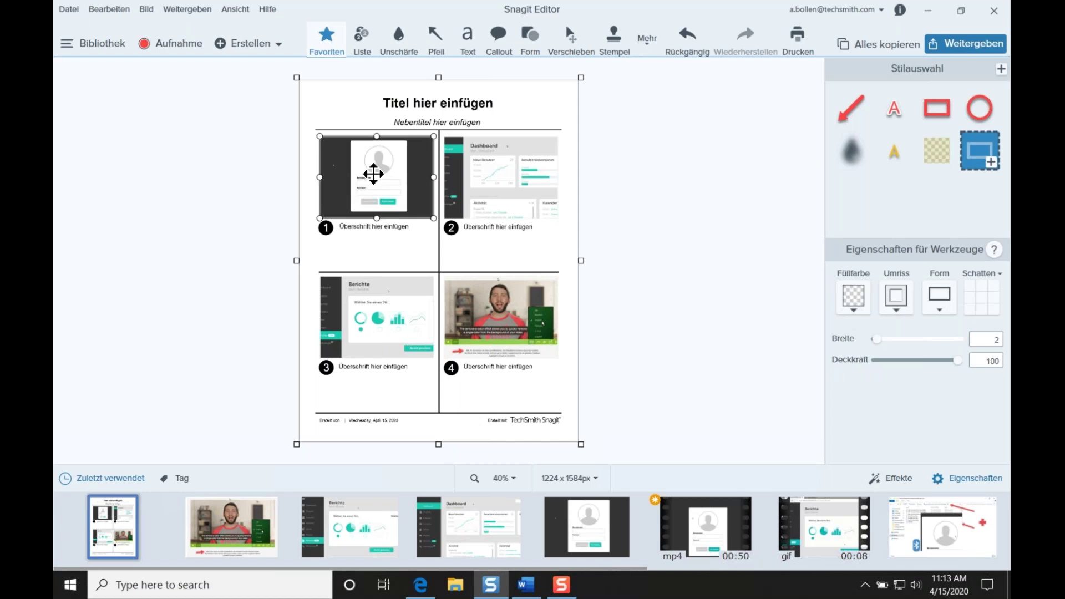
pyautogui.moveTo(433, 218); pyautogui.dragTo(549, 300)
pyautogui.moveTo(434, 211); pyautogui.dragTo(372, 136)
pyautogui.click(657, 257)
# Enlarge the Dashboard picture in slot 2 and reposition its visible section within the frame.
pyautogui.doubleClick(492, 171)
pyautogui.moveTo(492, 171); pyautogui.dragTo(559, 206)
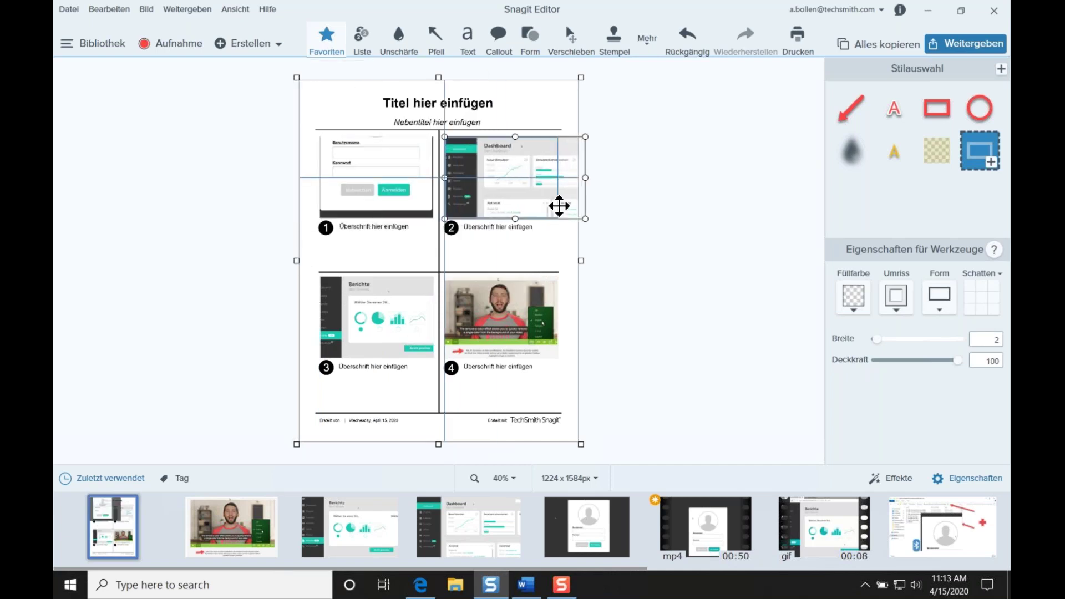
pyautogui.click(641, 252)
pyautogui.click(533, 209)
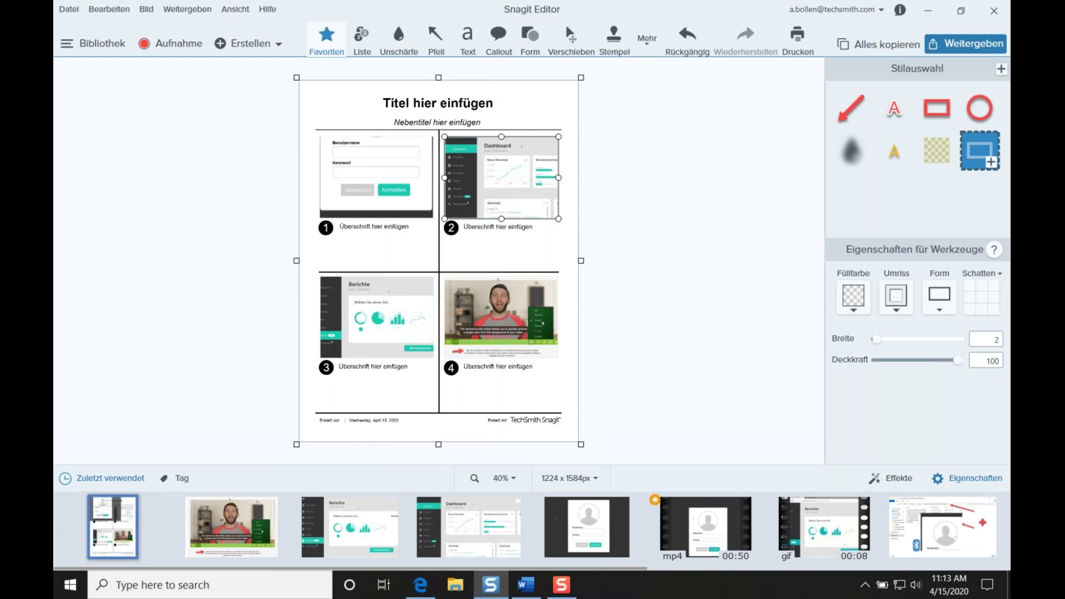
pyautogui.moveTo(558, 219); pyautogui.dragTo(683, 266)
pyautogui.moveTo(503, 154); pyautogui.dragTo(504, 154)
# Shift the Berichte picture within slot 3 and caption step 1 "Öffnen Sie die Anwendung".
pyautogui.click(373, 320)
pyautogui.moveTo(373, 320); pyautogui.dragTo(373, 227)
pyautogui.click(372, 226)
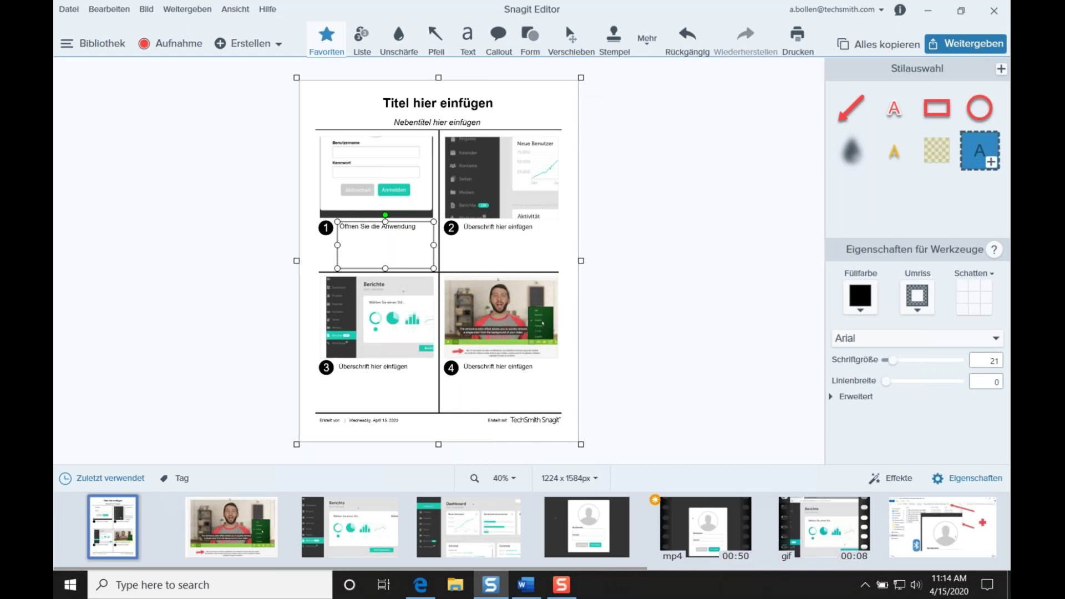
# Review the available image templates, from the Basic and Urban layouts to Meme 1, and cancel without creating an image.
pyautogui.click(280, 44)
pyautogui.click(273, 85)
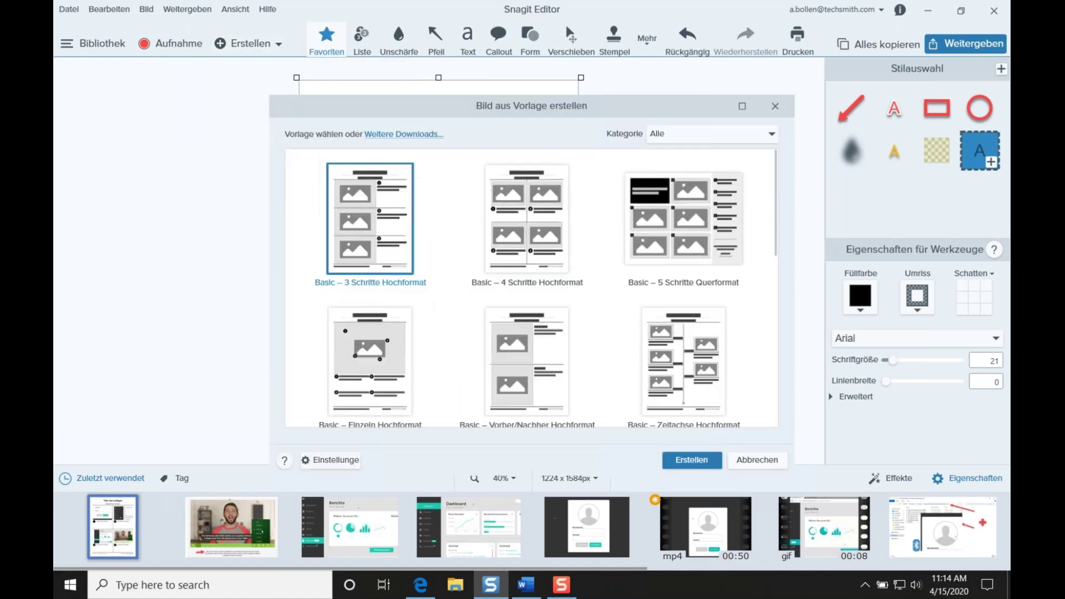
pyautogui.moveTo(524, 111); pyautogui.dragTo(515, 68)
pyautogui.moveTo(767, 185); pyautogui.dragTo(771, 220)
pyautogui.scroll(-2, 776, 227)
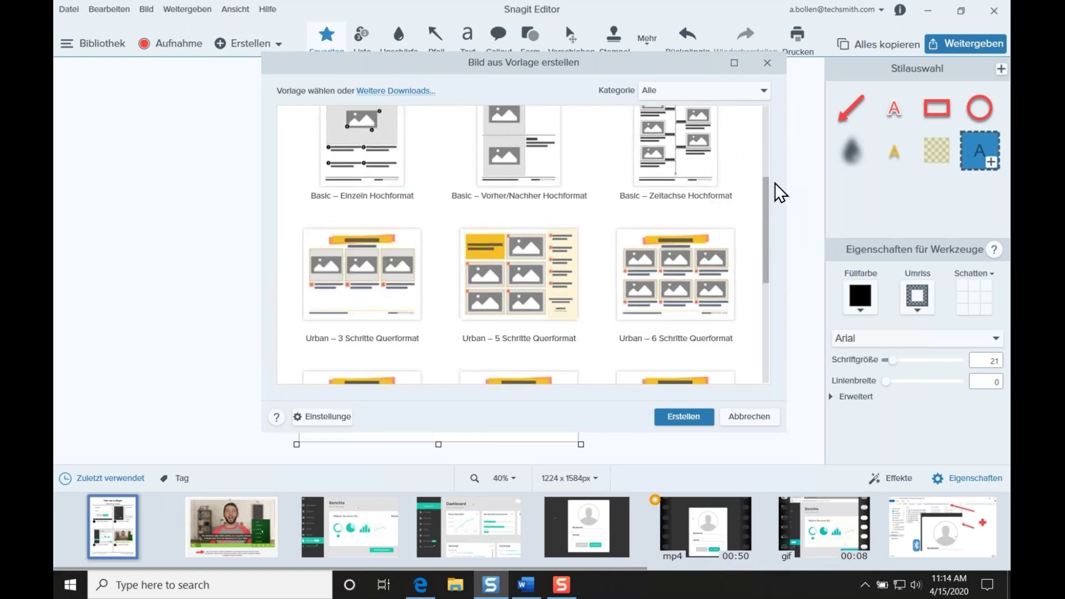
pyautogui.scroll(3, 778, 190)
pyautogui.scroll(-7, 771, 274)
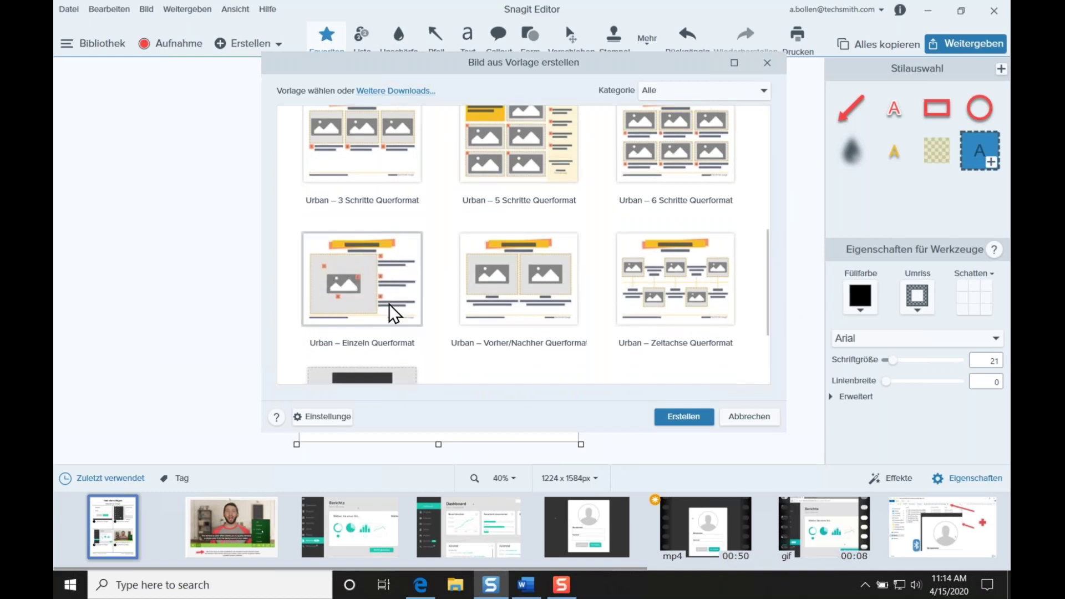
pyautogui.scroll(-3, 394, 313)
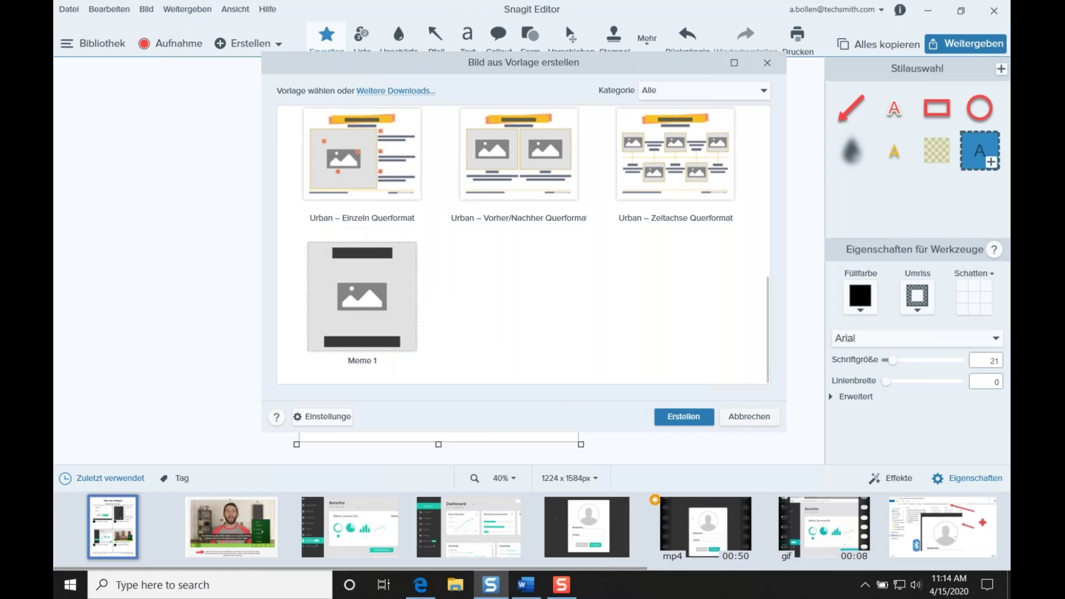
pyautogui.click(748, 417)
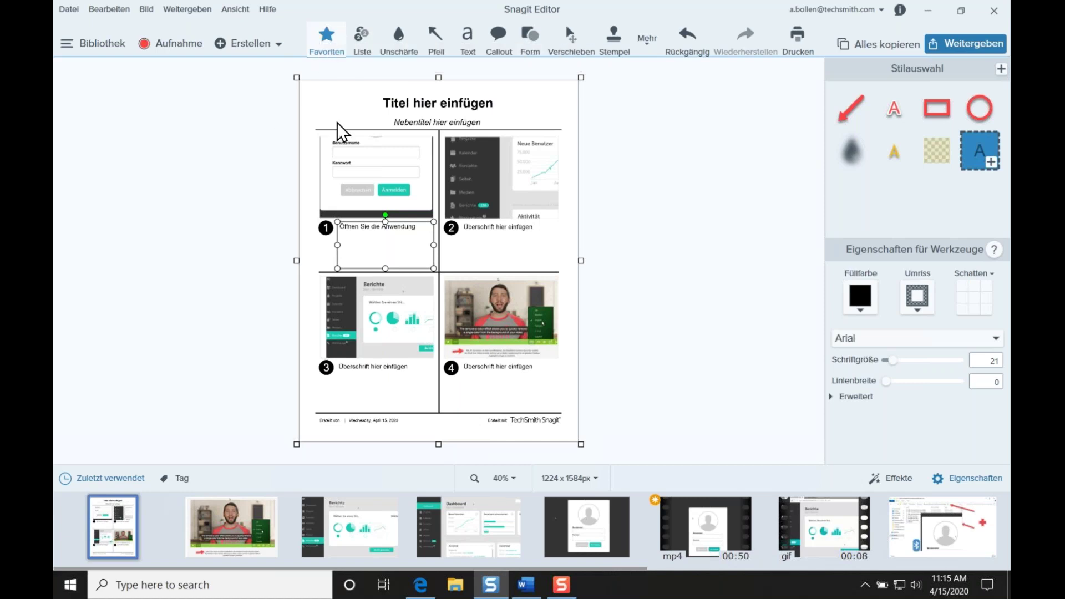
# Base an arrow on the green curved style and change its colour to magenta #EA00FF.
pyautogui.click(442, 45)
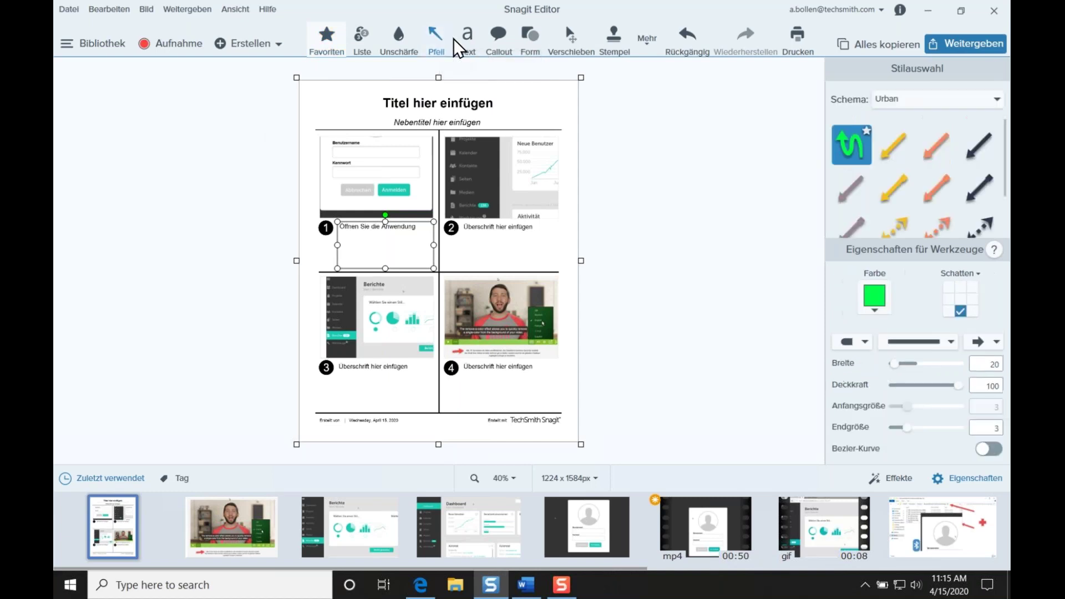
pyautogui.click(857, 147)
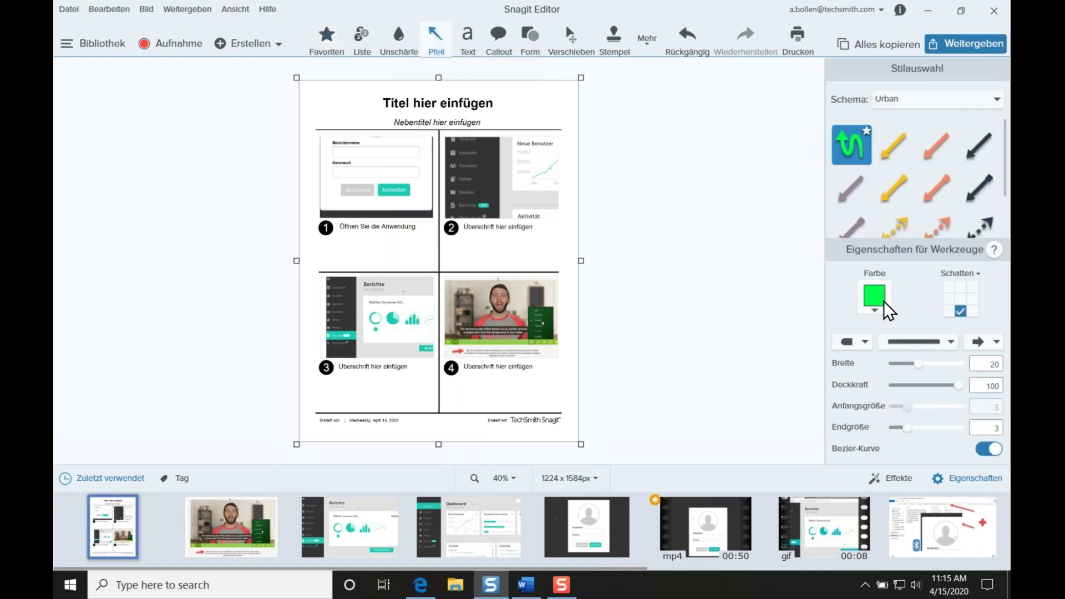
pyautogui.click(885, 304)
pyautogui.click(930, 387)
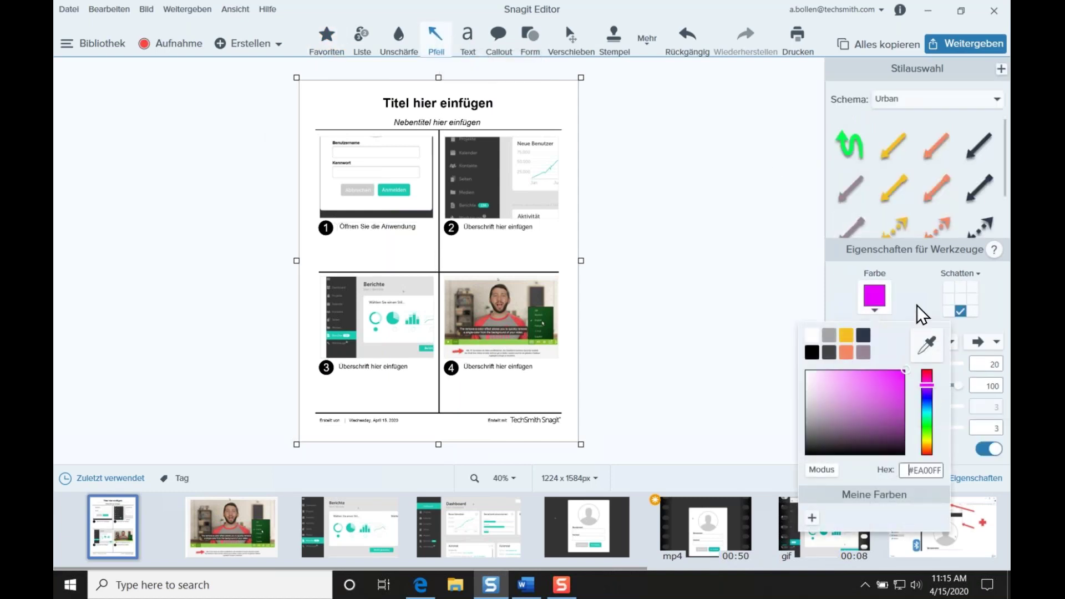
pyautogui.click(912, 309)
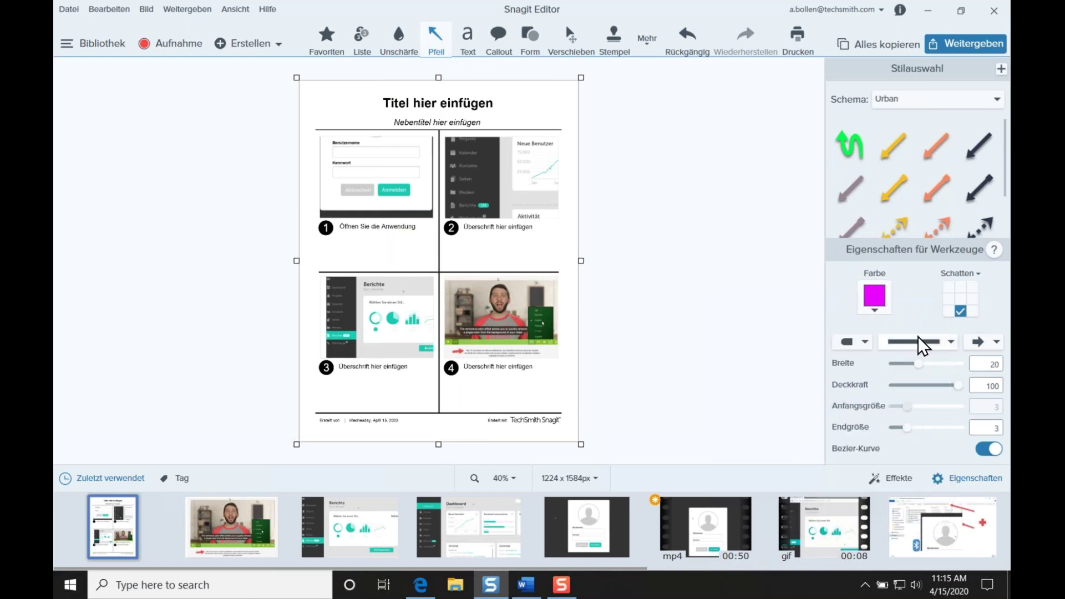
# Give the magenta arrow a dashed line with round start and end shapes, and save it as a quick style.
pyautogui.click(920, 344)
pyautogui.click(932, 378)
pyautogui.scroll(-1, 1006, 222)
pyautogui.scroll(-3, 1006, 222)
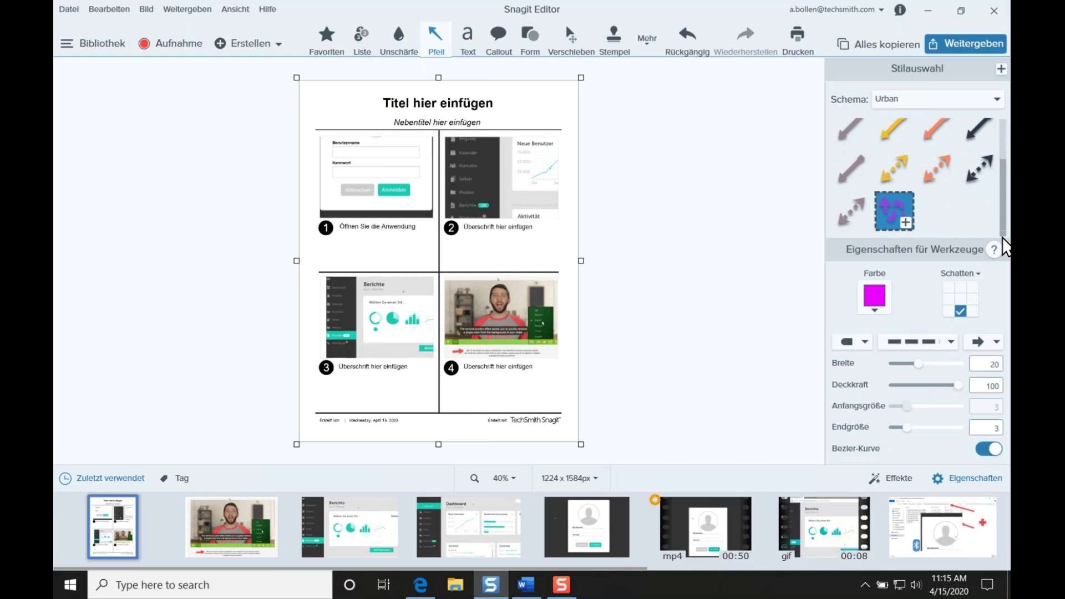
pyautogui.click(996, 341)
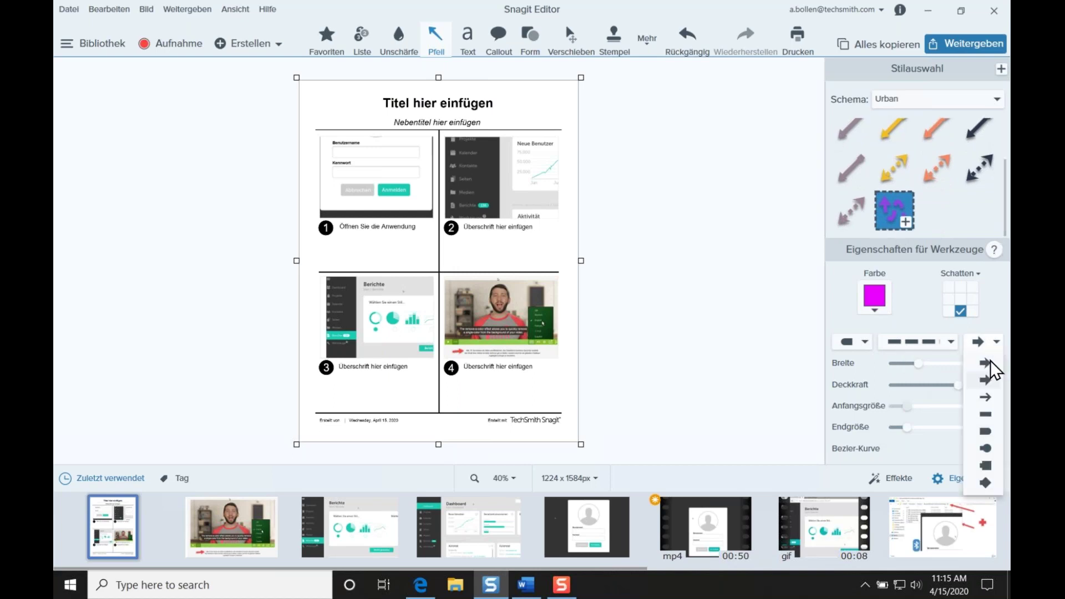
pyautogui.click(993, 449)
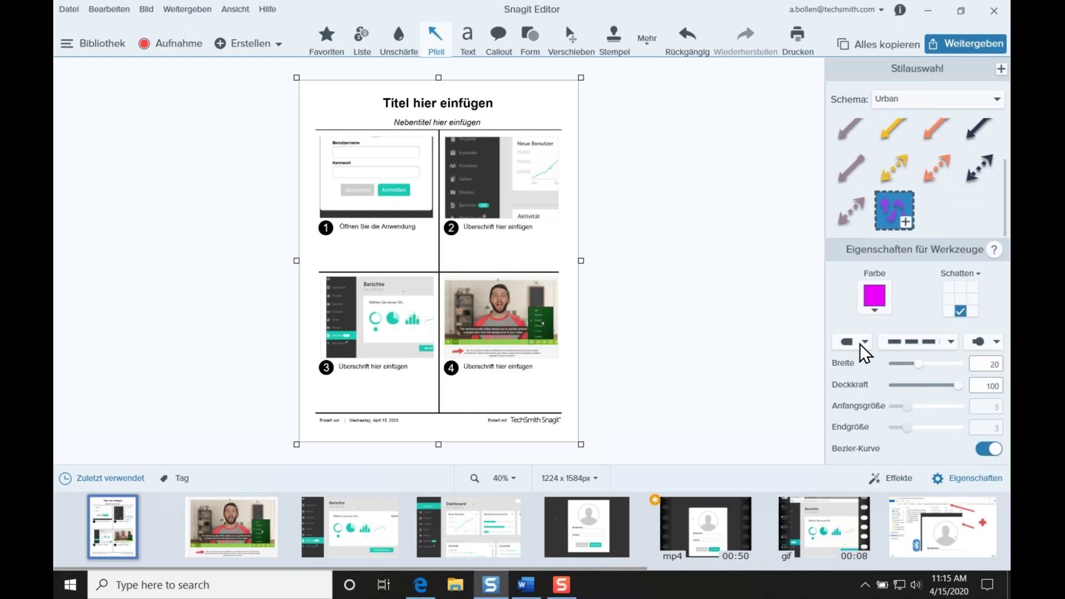
pyautogui.click(863, 343)
pyautogui.click(871, 443)
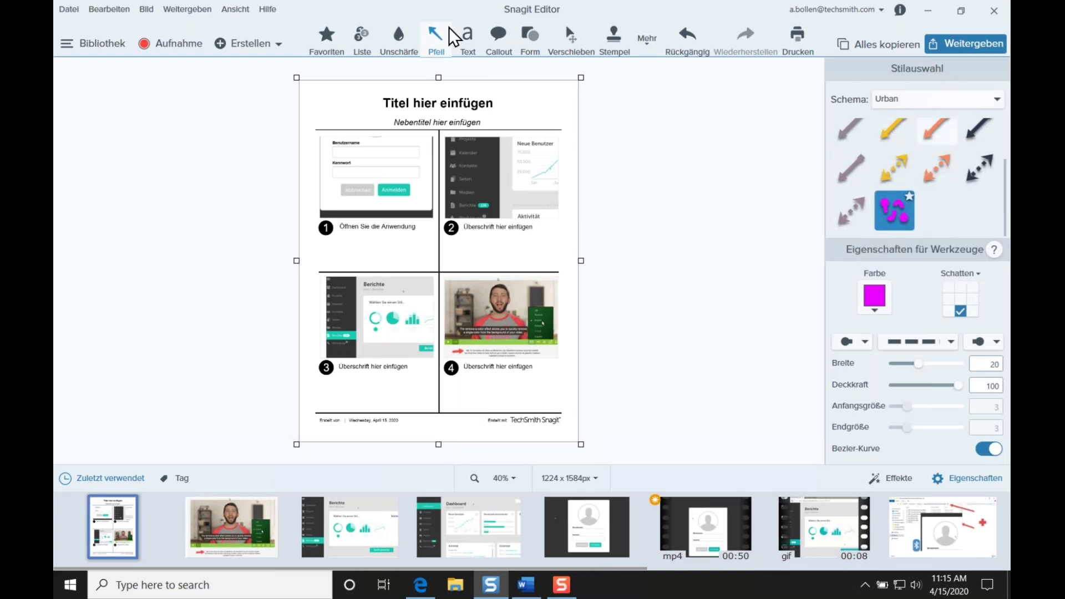
# Mark the magenta dashed arrow style as a favourite and show the favourites collection.
pyautogui.click(467, 41)
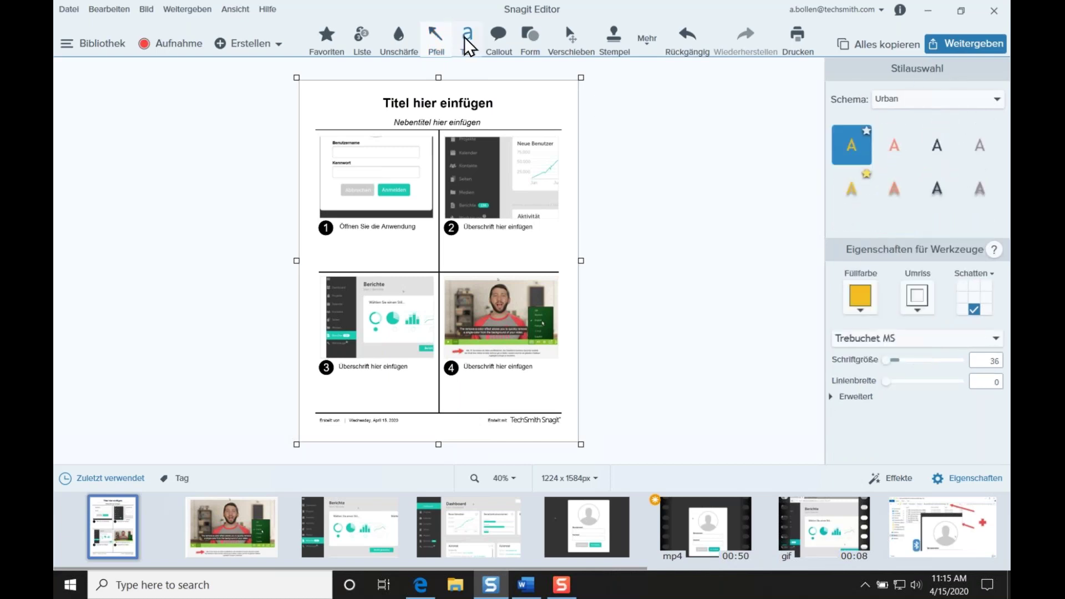
pyautogui.click(436, 40)
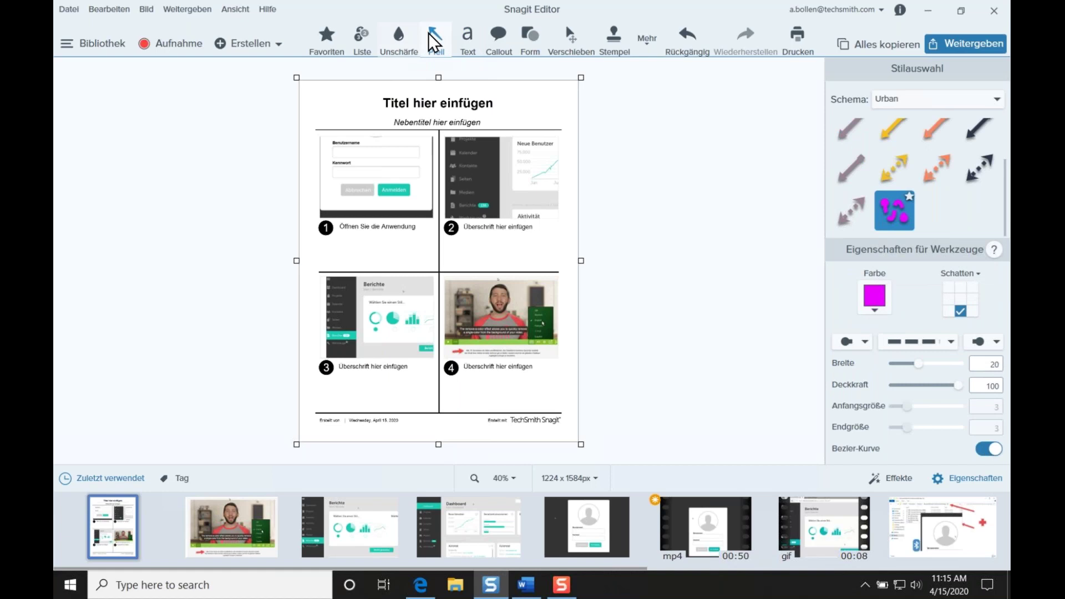
pyautogui.click(910, 198)
pyautogui.click(326, 44)
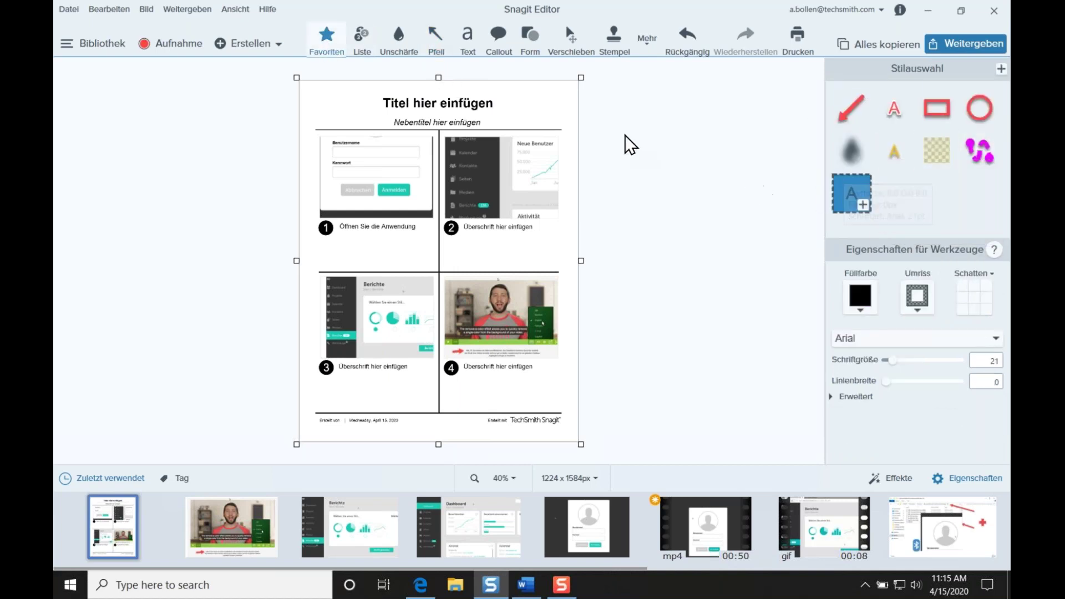
# Mark the Bluetooth stamp from the Business category as a favourite and return to the favourites.
pyautogui.click(612, 47)
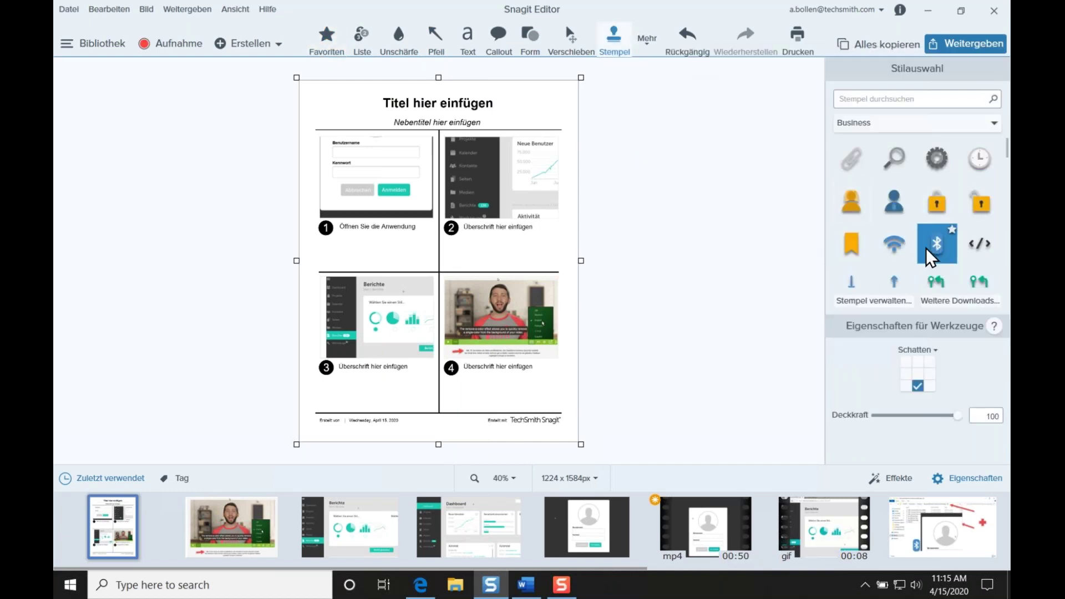
pyautogui.click(952, 231)
pyautogui.click(326, 40)
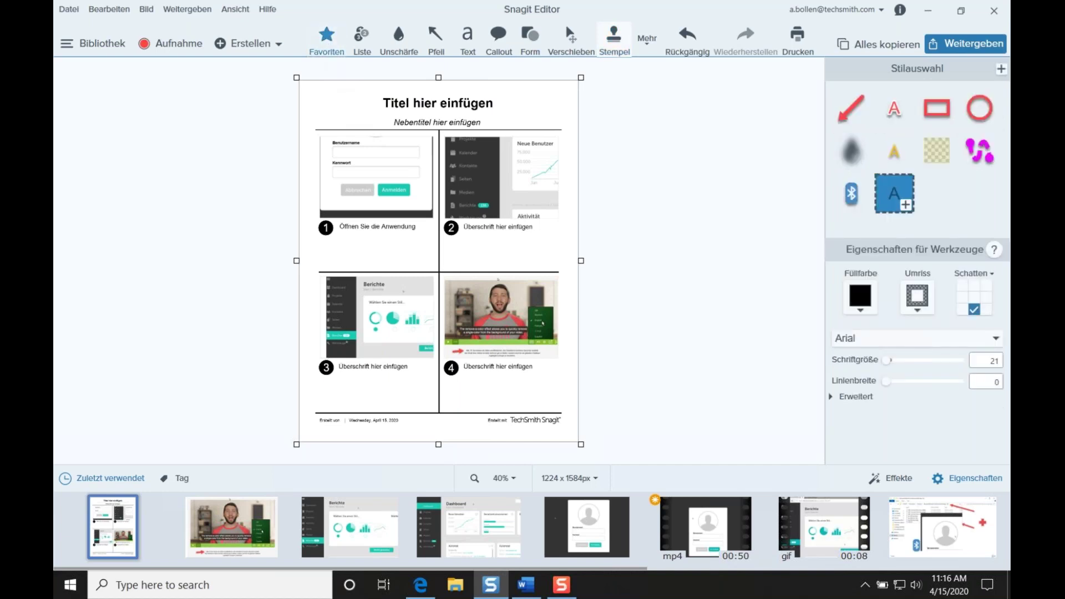
# Mark the dark text style without shadow in the Urban scheme as a favourite and return to the favourites.
pyautogui.click(435, 123)
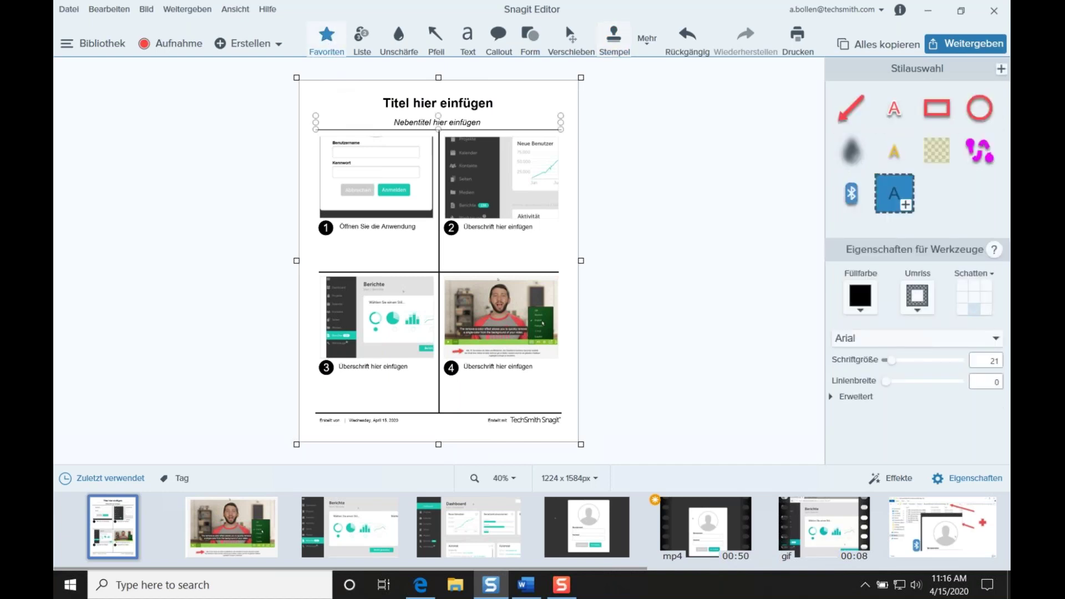
pyautogui.click(861, 178)
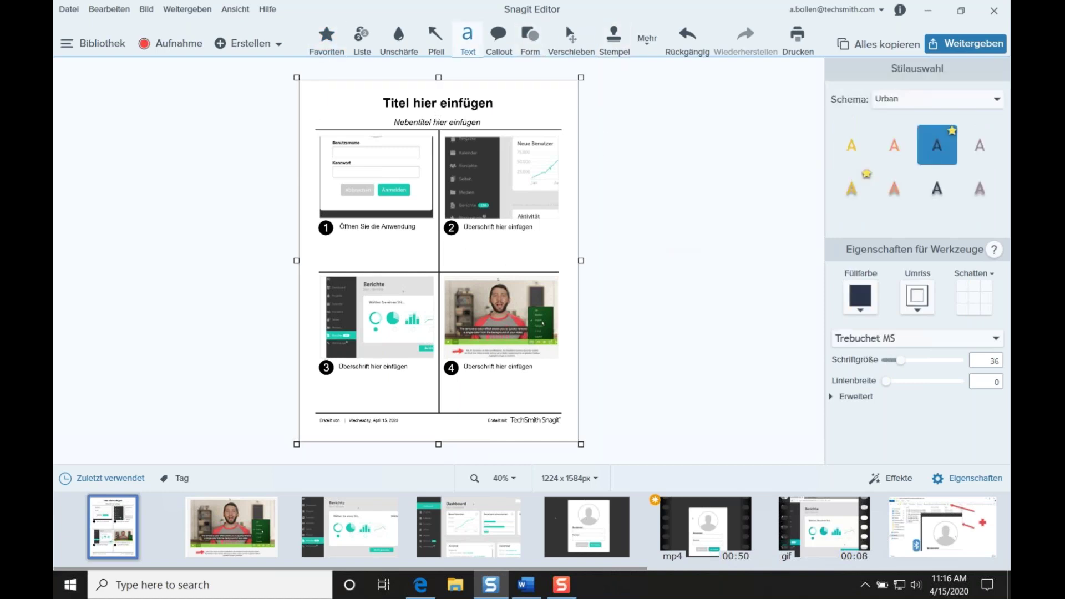
pyautogui.click(326, 40)
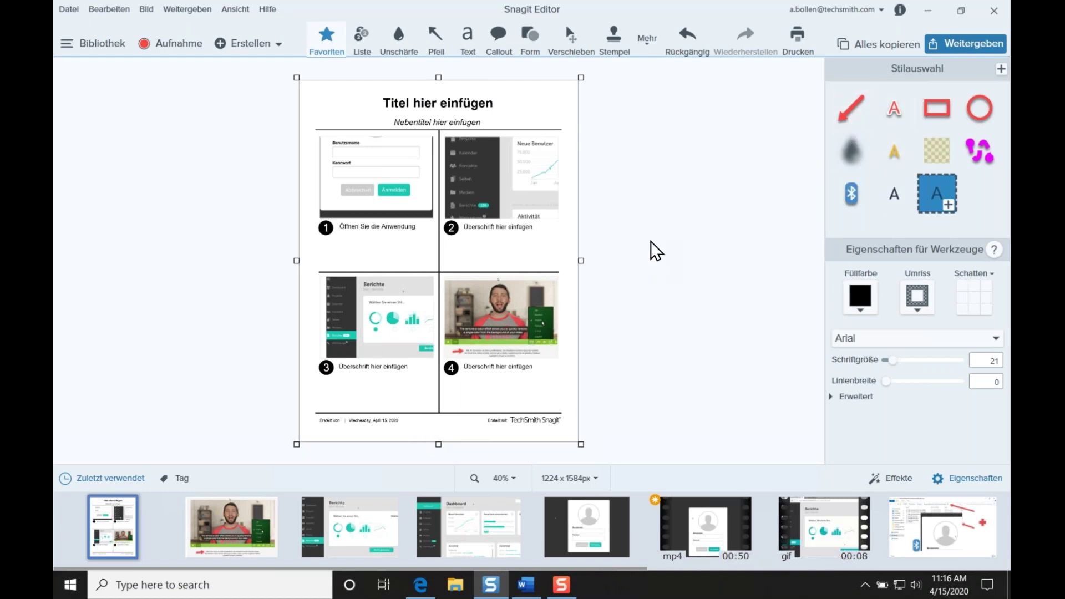
# Start a video from images with the Dashboard and Berichte captures, and close it without recording.
pyautogui.click(495, 533)
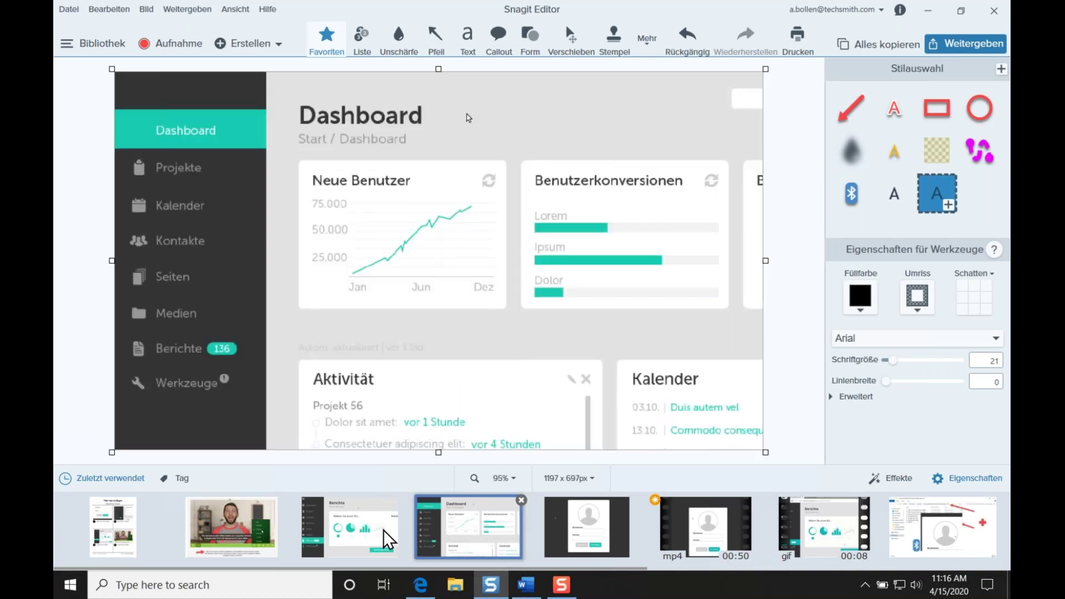
pyautogui.click(270, 49)
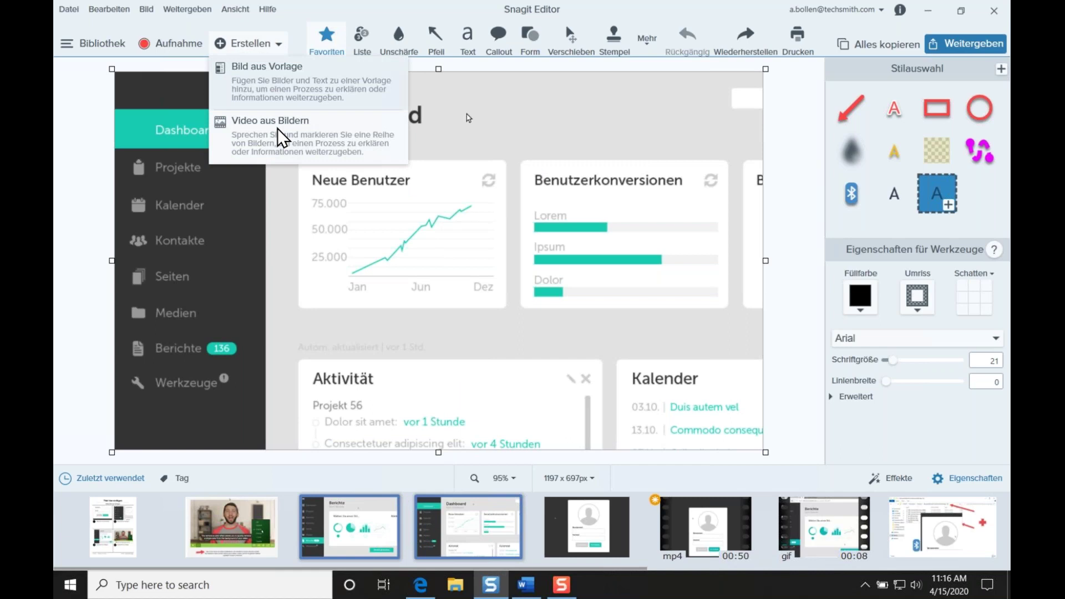
pyautogui.click(281, 135)
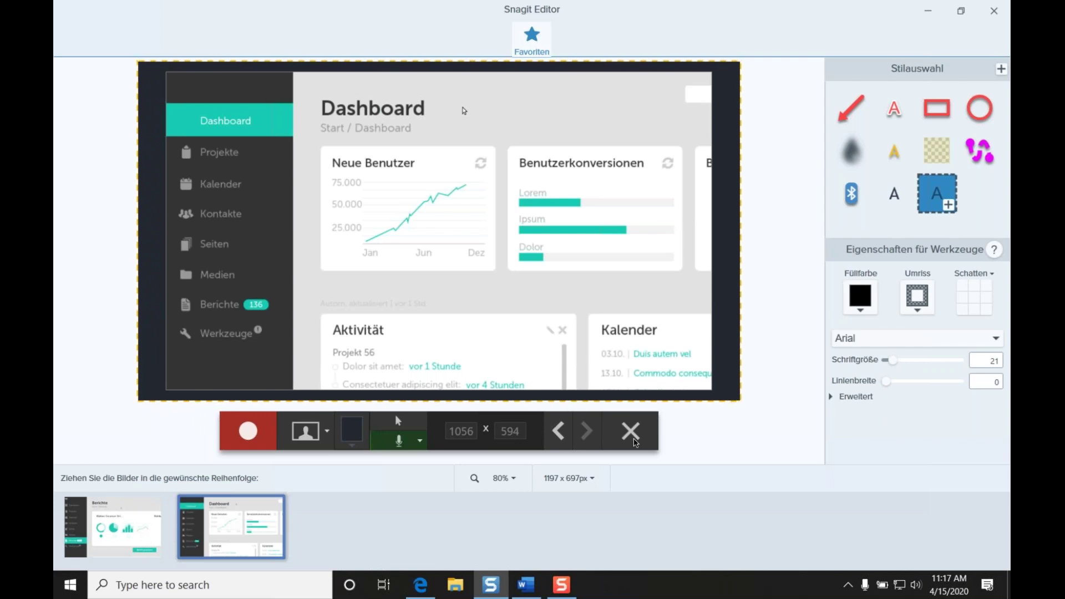
pyautogui.press('Escape')
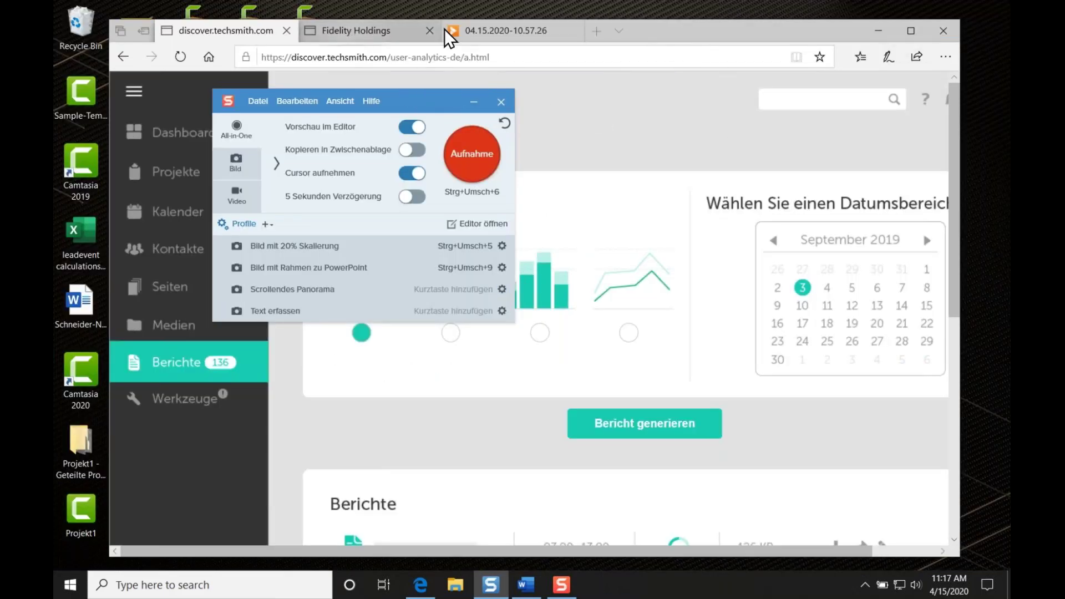
# Bring up the Fidelity Holdings page in the browser, and arrange the browser and Snagit capture windows side by side.
pyautogui.click(632, 29)
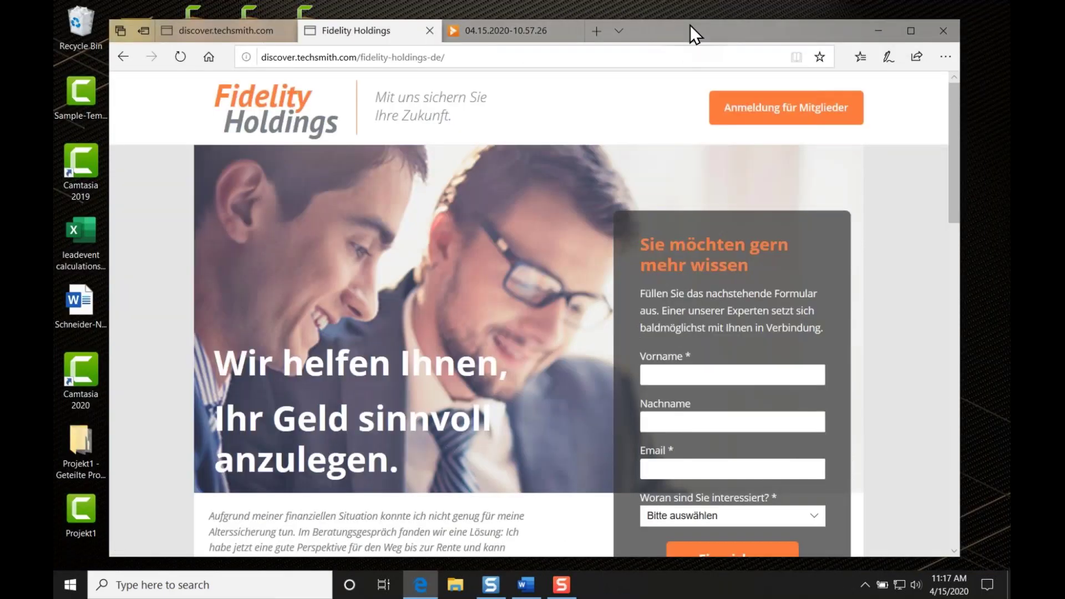
pyautogui.doubleClick(687, 25)
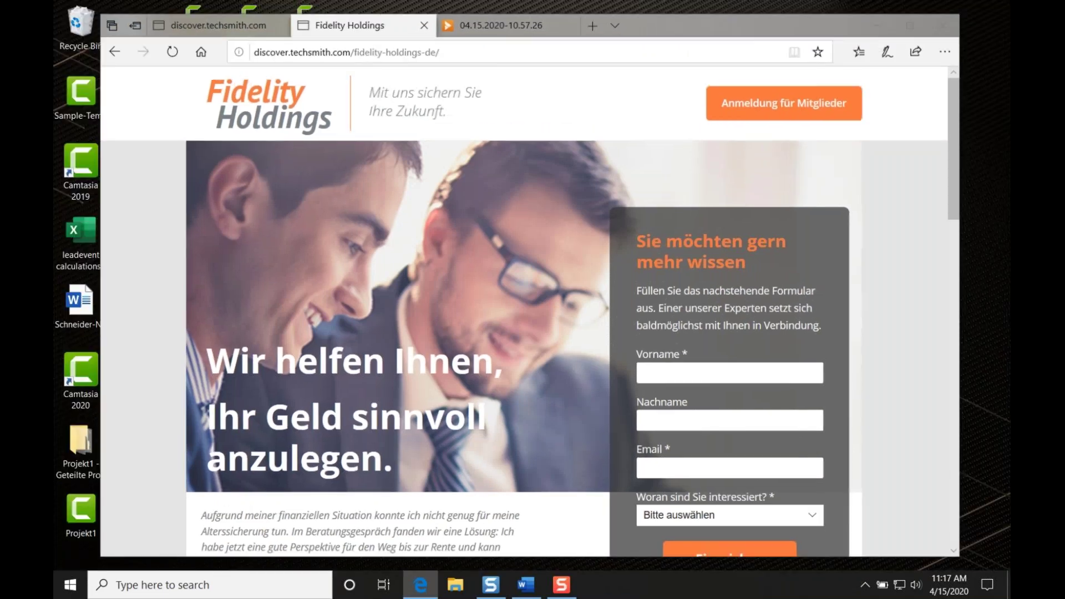
pyautogui.moveTo(106, 136); pyautogui.dragTo(346, 137)
pyautogui.moveTo(845, 31); pyautogui.dragTo(752, 12)
pyautogui.moveTo(869, 162); pyautogui.dragTo(943, 92)
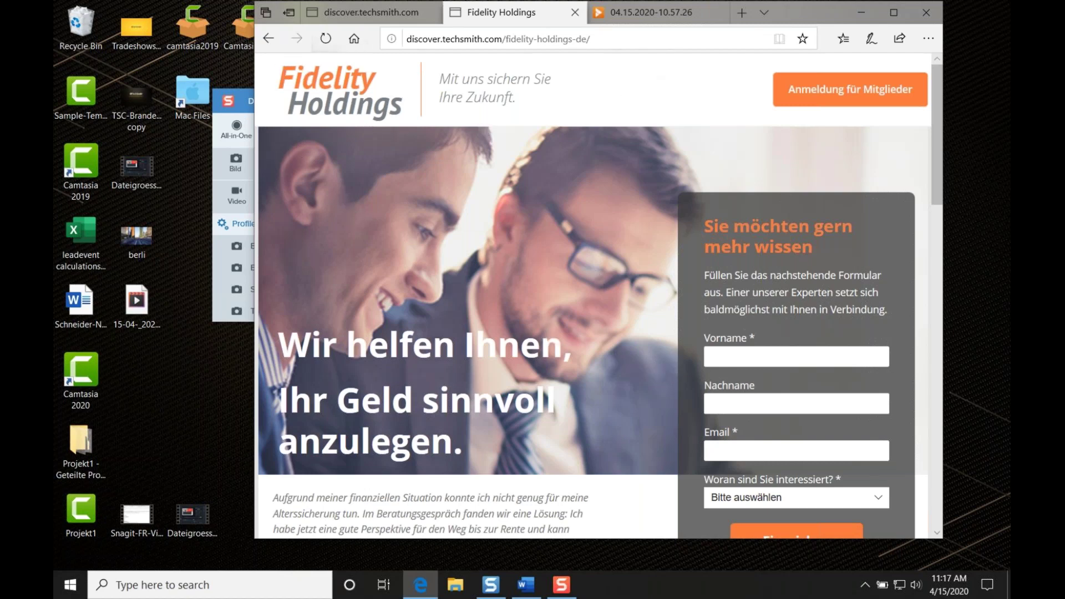
pyautogui.click(234, 124)
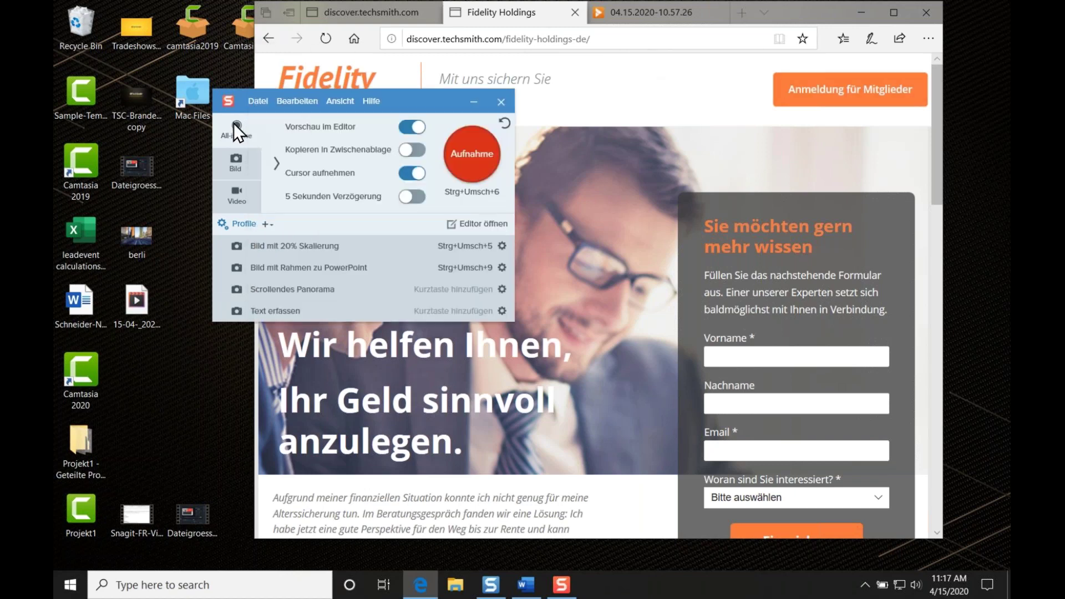
pyautogui.moveTo(234, 123); pyautogui.dragTo(88, 168)
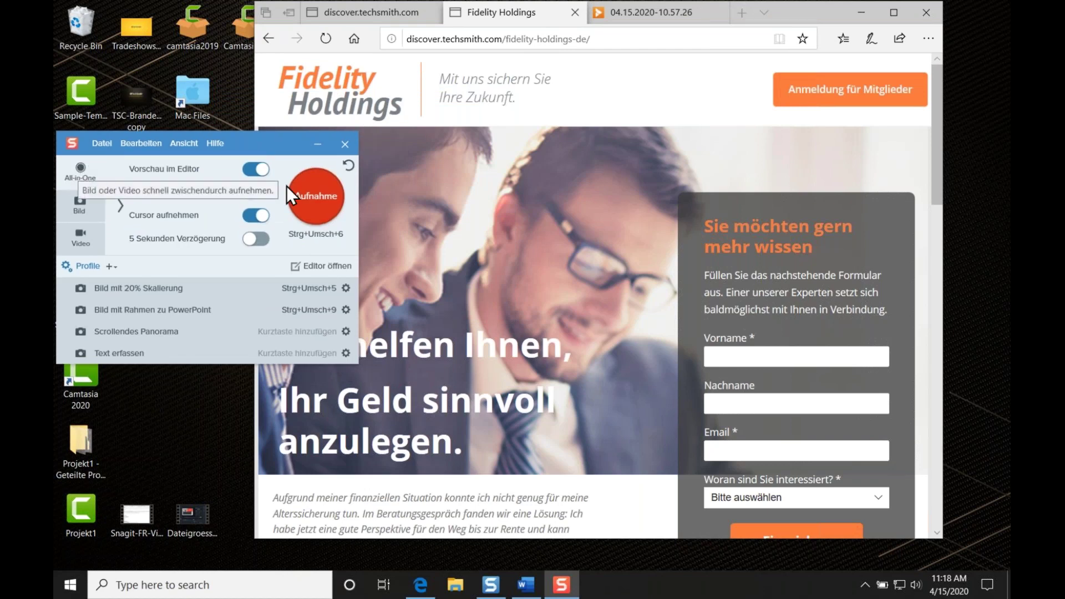
# Start an All-in-One capture and select the Fidelity Holdings page area as a 1180 x 815 region.
pyautogui.click(318, 208)
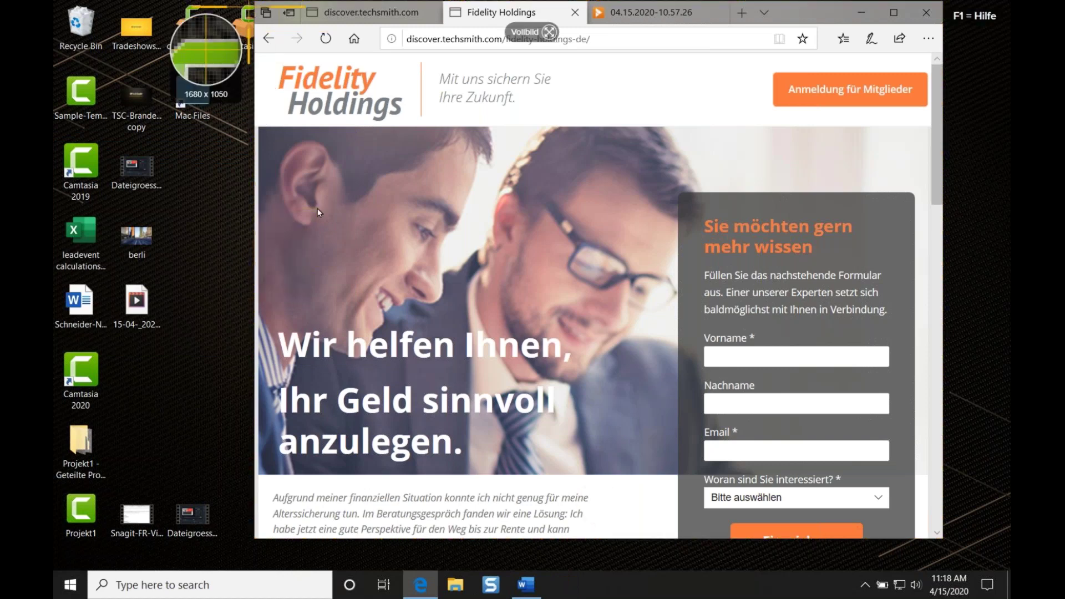
pyautogui.moveTo(278, 57); pyautogui.dragTo(917, 517)
pyautogui.moveTo(920, 313); pyautogui.dragTo(932, 288)
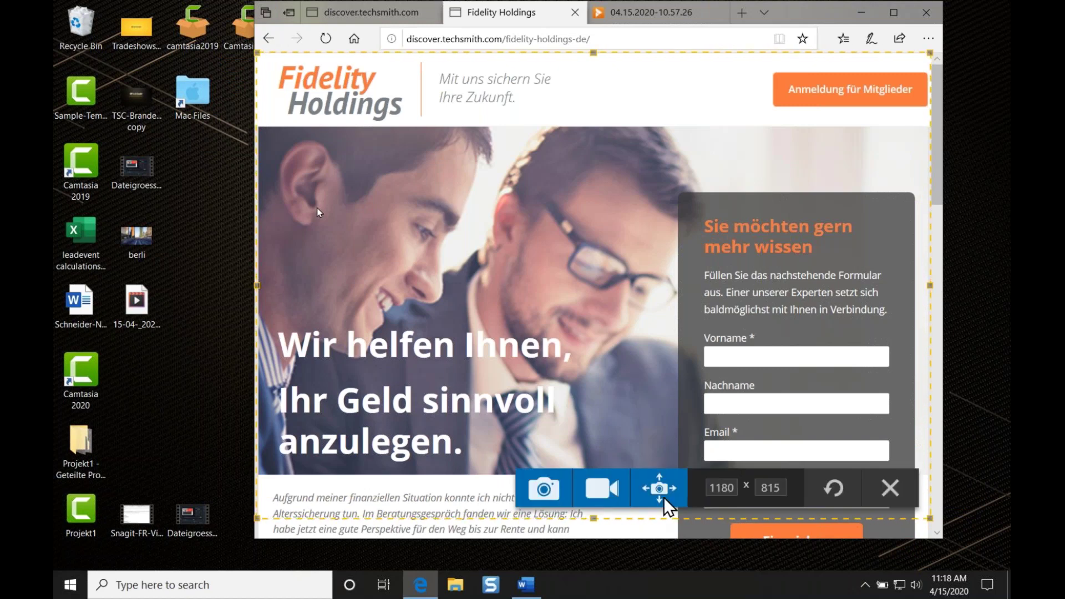